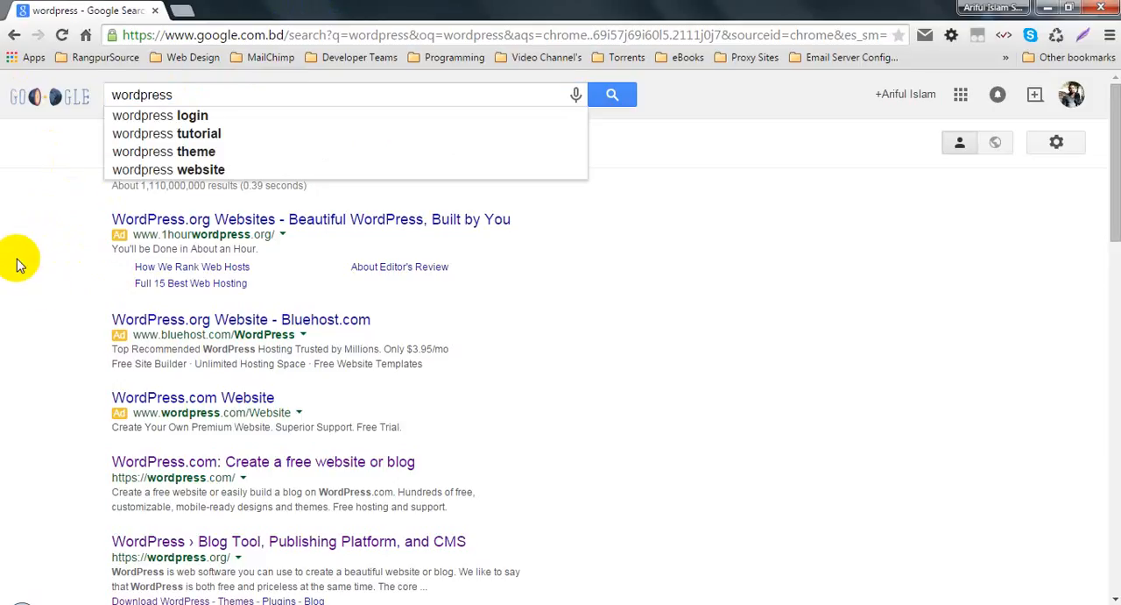
# Step: Search Google for "wordpress" and point out the wordpress.com and wordpress.org addresses in the results
pyautogui.click(193, 95)
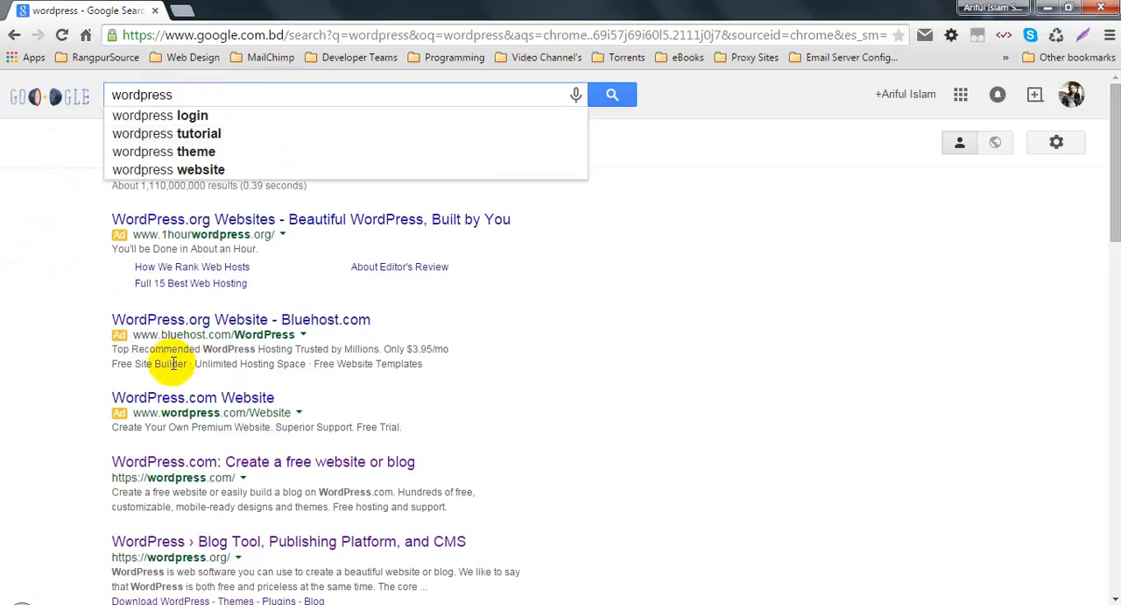
pyautogui.press('Return')
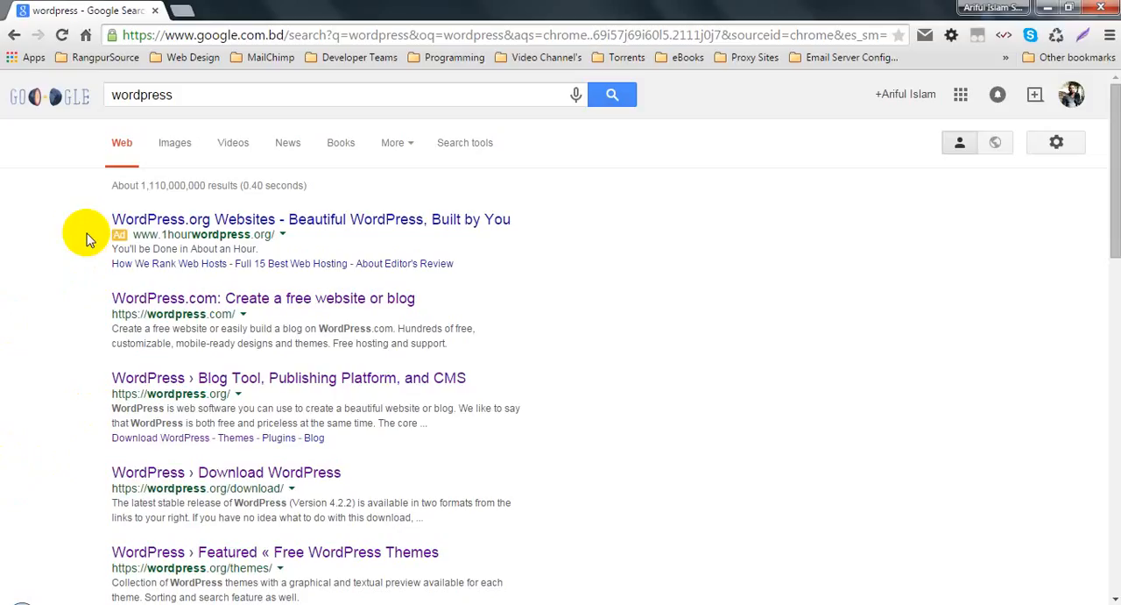
pyautogui.moveTo(110, 315); pyautogui.dragTo(247, 303)
pyautogui.click(92, 302)
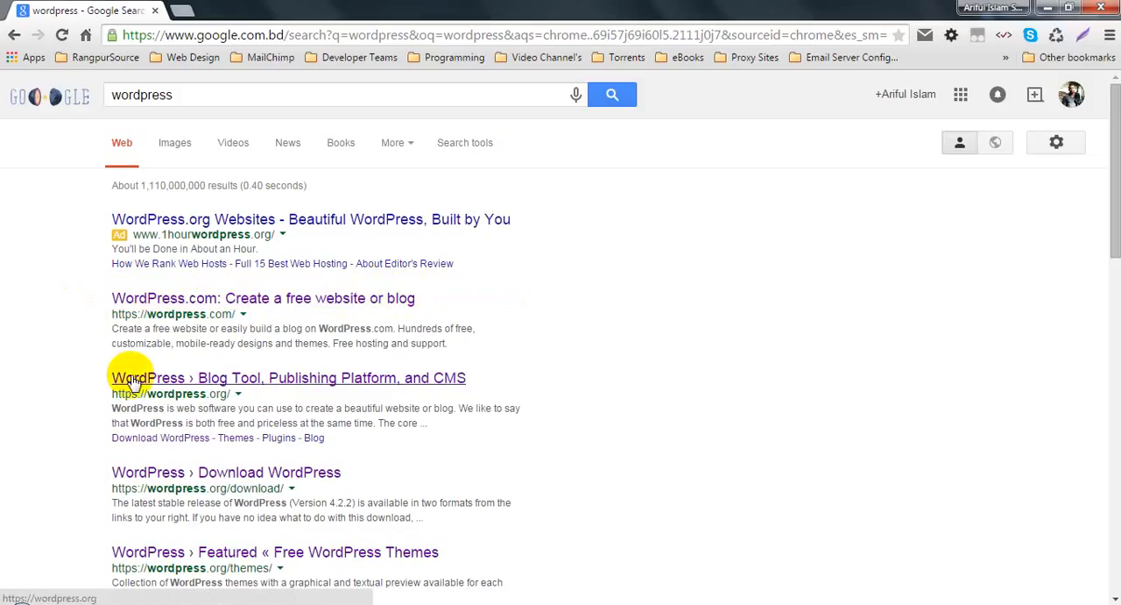
pyautogui.moveTo(112, 393); pyautogui.dragTo(243, 393)
pyautogui.click(93, 384)
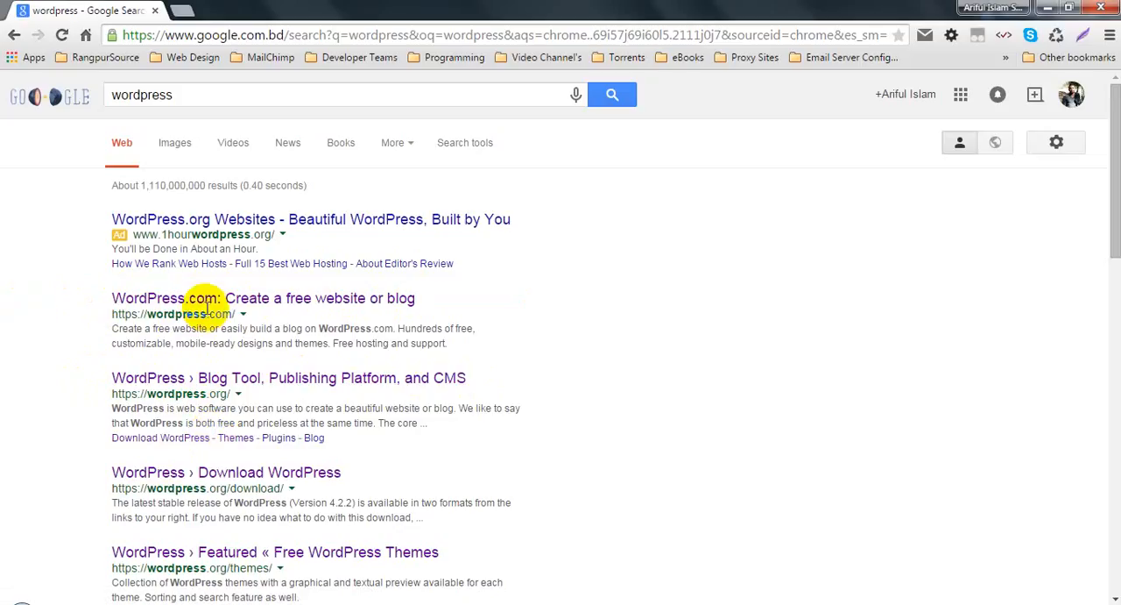
# Step: Open the WordPress.com result in a new tab and review the feature descriptions on its homepage
pyautogui.click(206, 300)
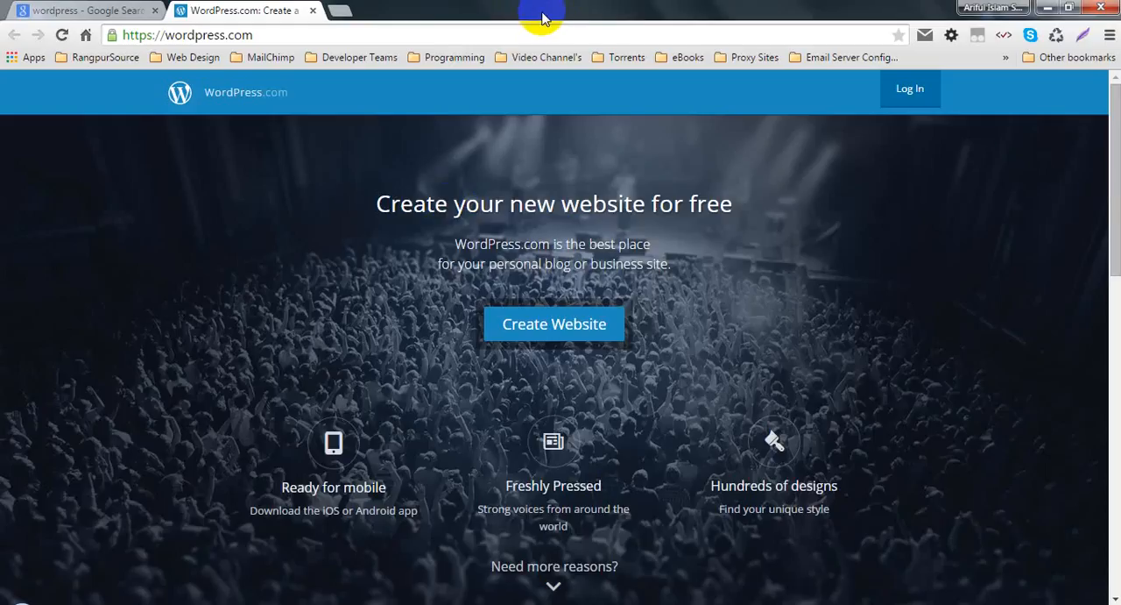
pyautogui.scroll(-10, 237, 162)
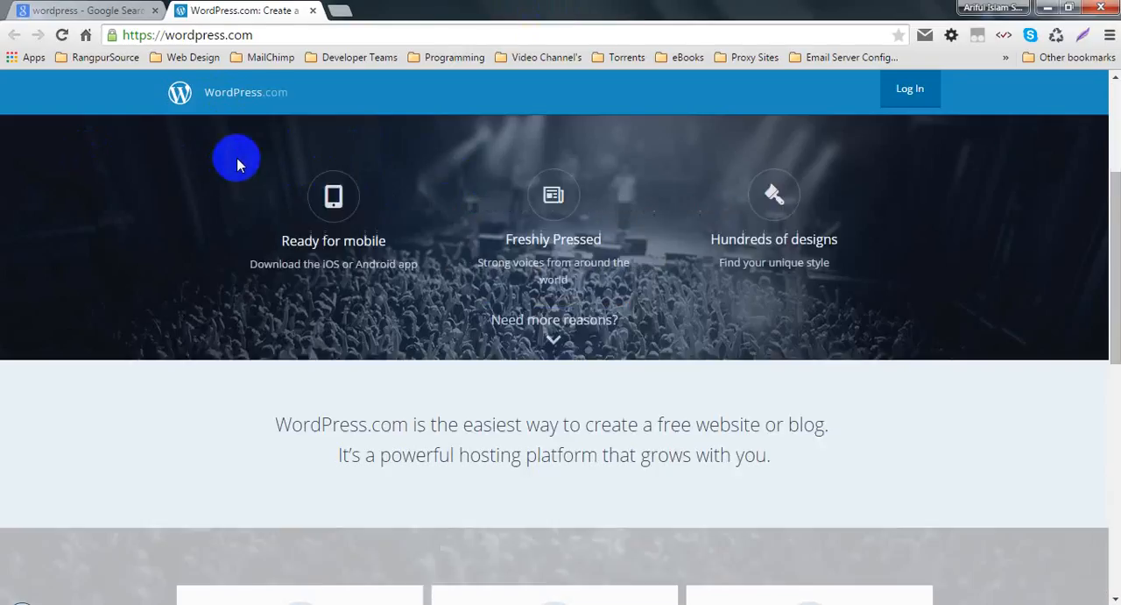
pyautogui.scroll(3, 465, 357)
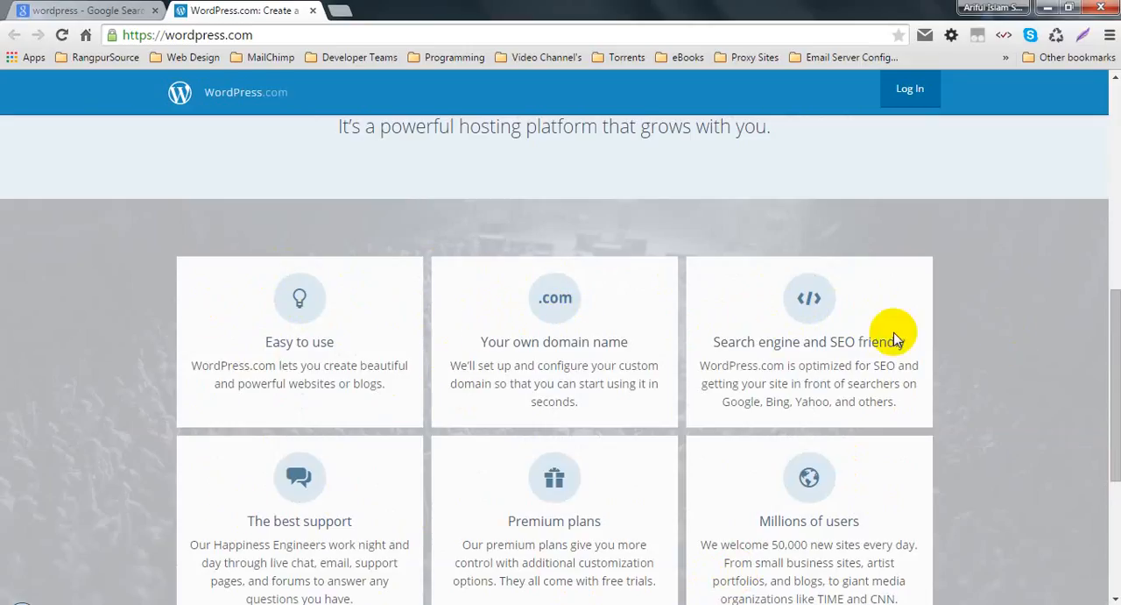
pyautogui.scroll(-1, 811, 354)
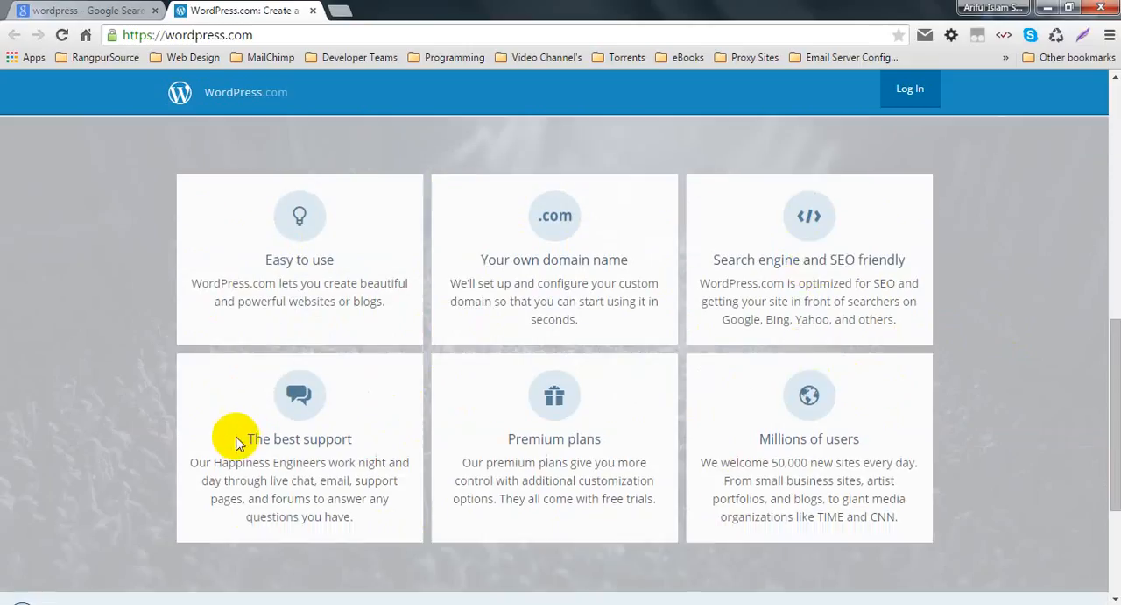
pyautogui.tripleClick(357, 439)
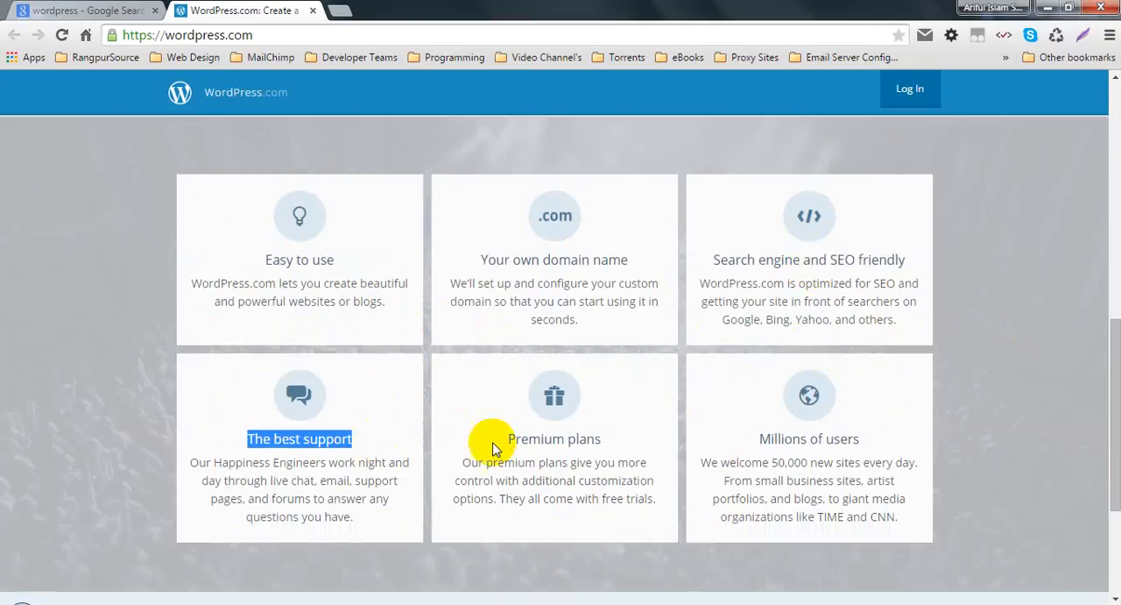
pyautogui.click(519, 438)
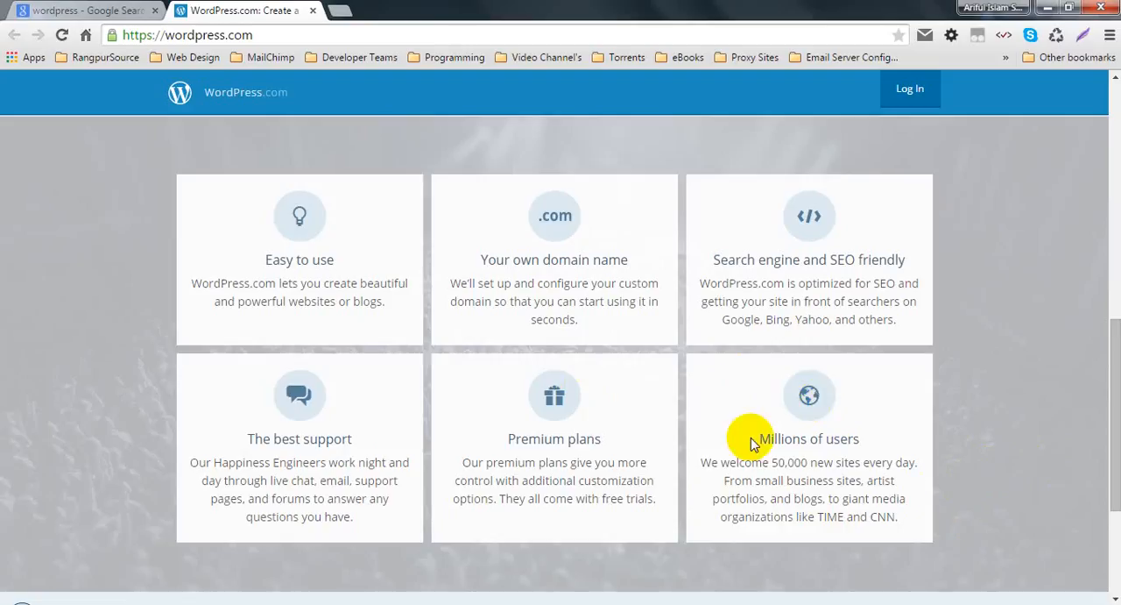
pyautogui.scroll(-3, 289, 175)
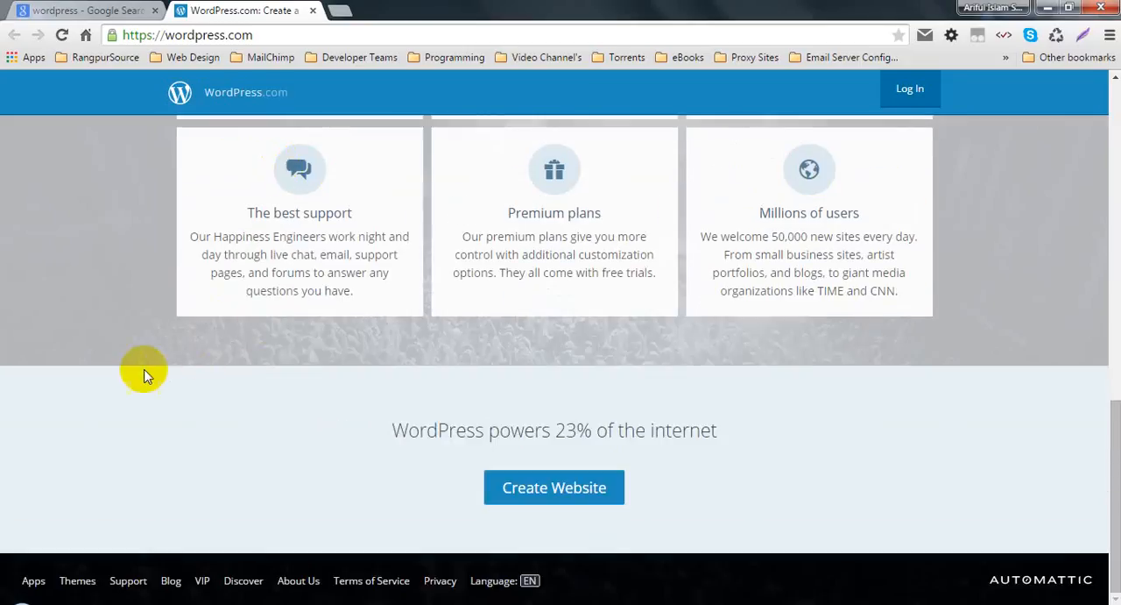
# Step: Start creating a website on WordPress.com and highlight the step count on the site address page
pyautogui.click(534, 491)
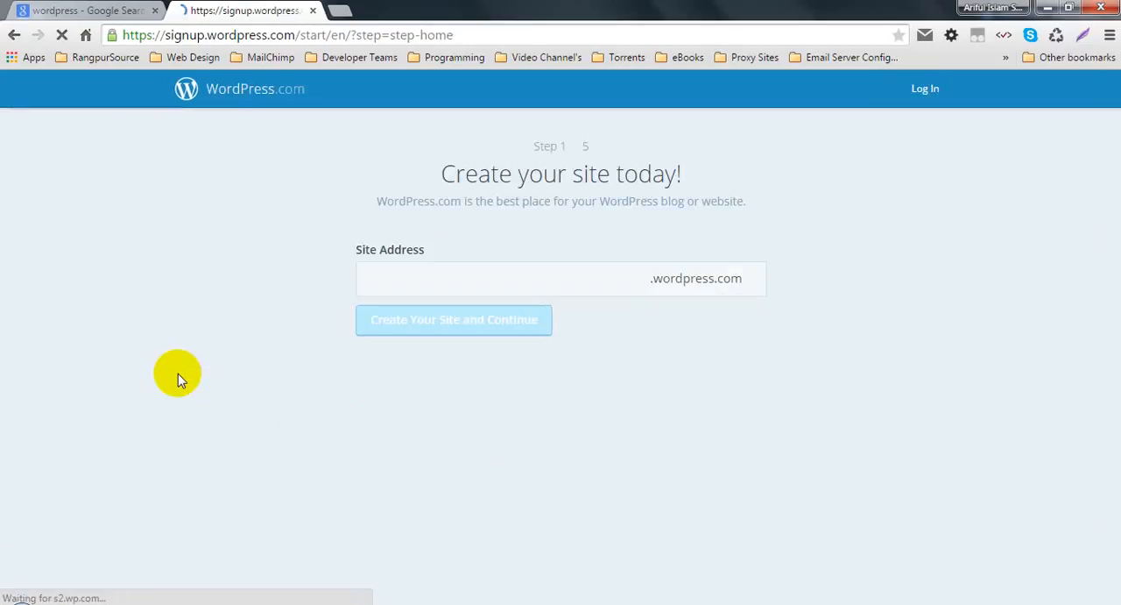
pyautogui.click(430, 275)
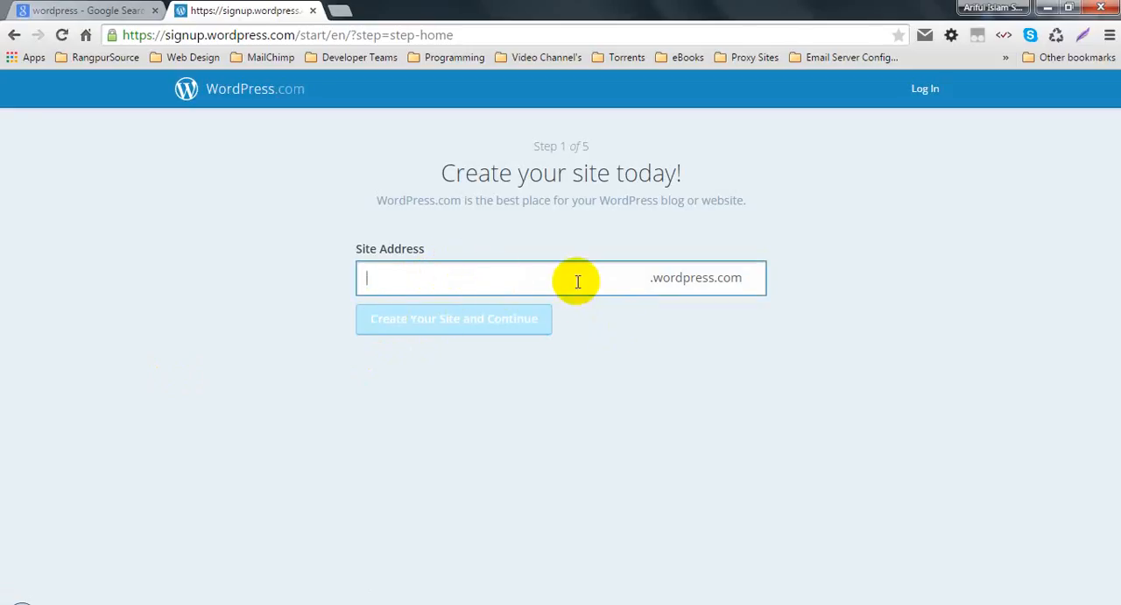
pyautogui.moveTo(525, 147); pyautogui.dragTo(660, 150)
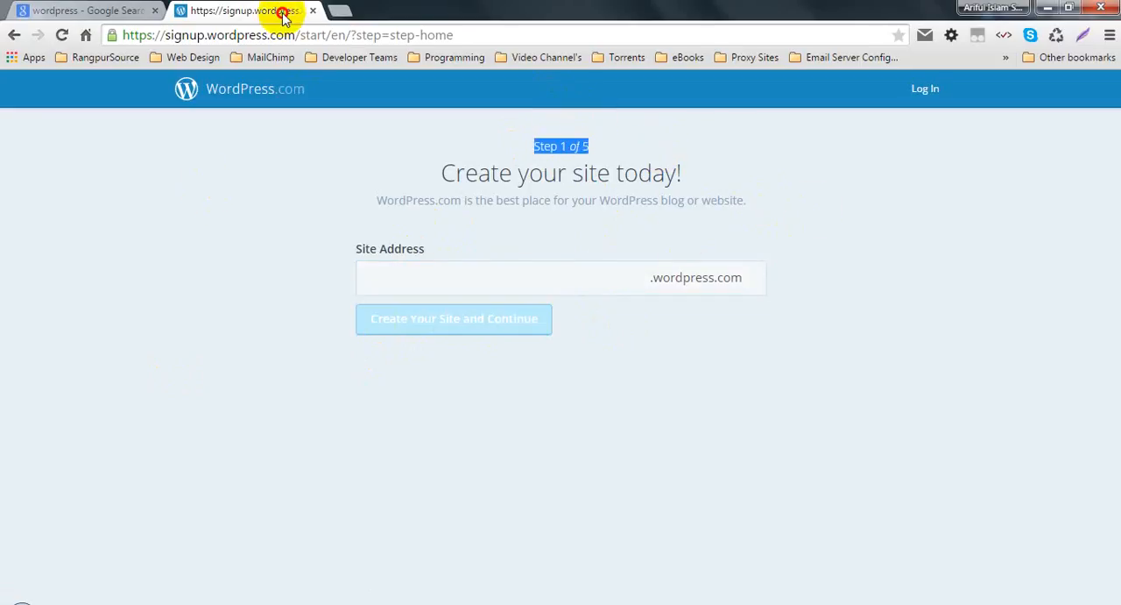
# Step: Move the WordPress.com signup tab ahead of the search results and open the wordpress.org result in a new tab
pyautogui.moveTo(281, 10); pyautogui.dragTo(16, 10)
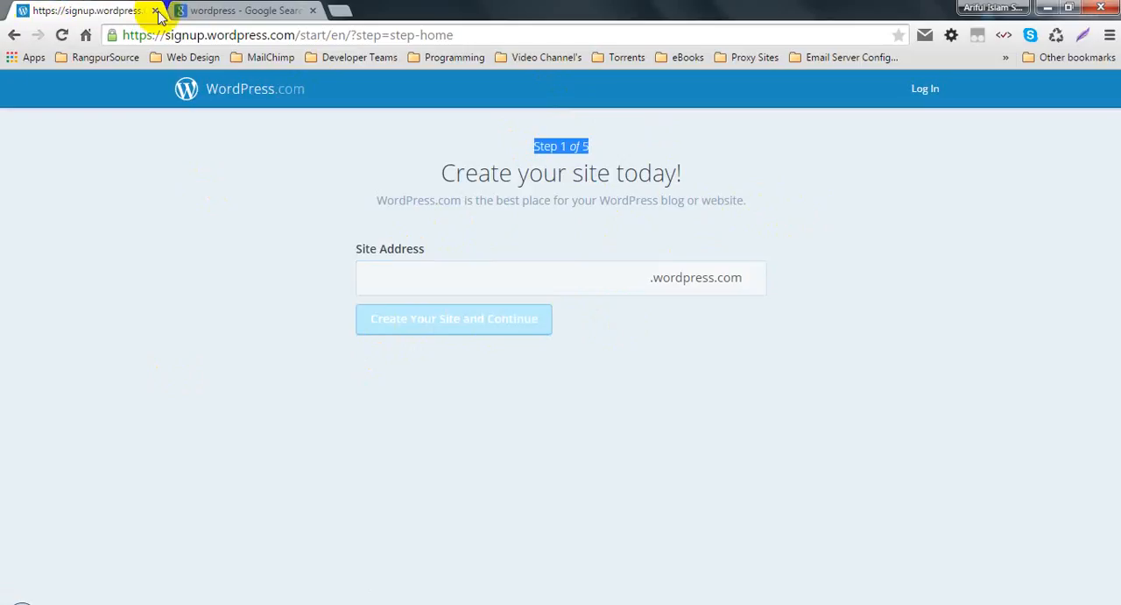
pyautogui.click(244, 11)
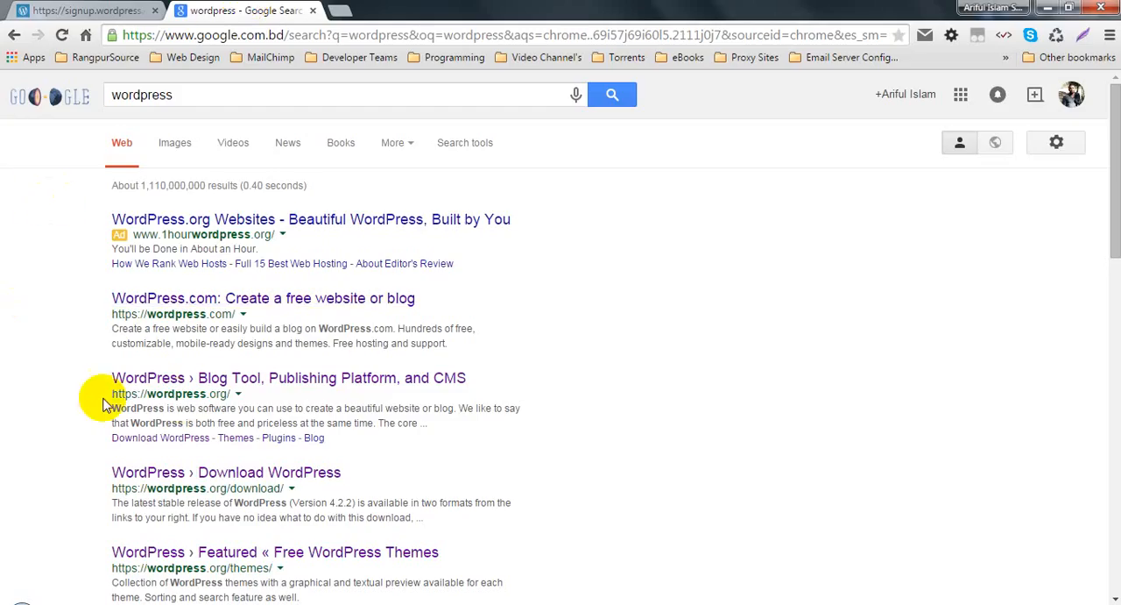
pyautogui.click(132, 380)
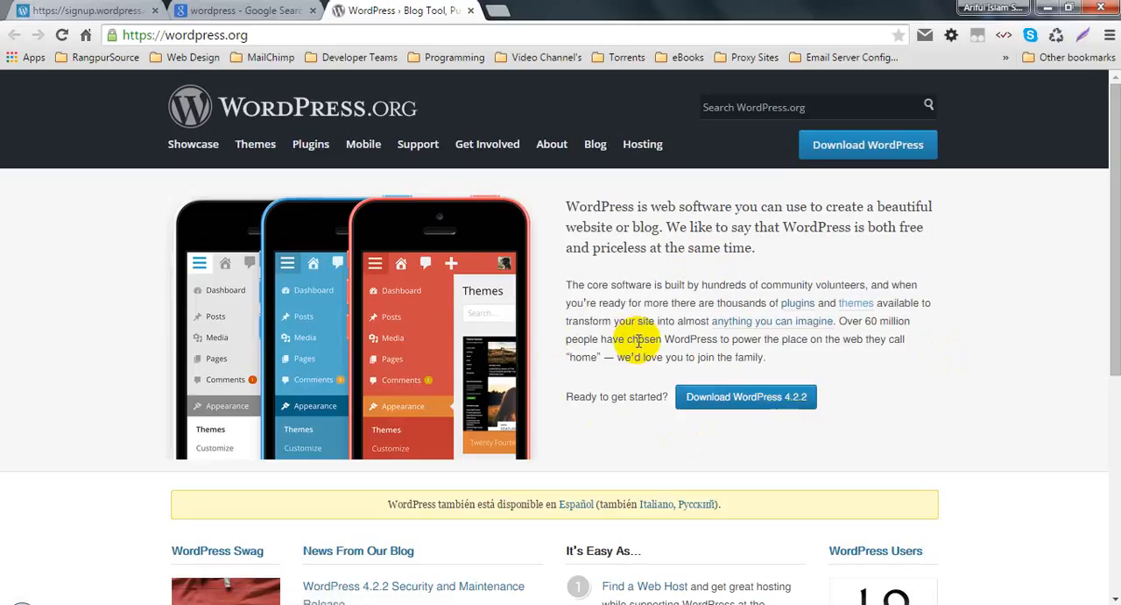
# Step: Compare the WordPress.com signup page with the WordPress.org homepage and read the homepage's introduction to the core software
pyautogui.click(83, 10)
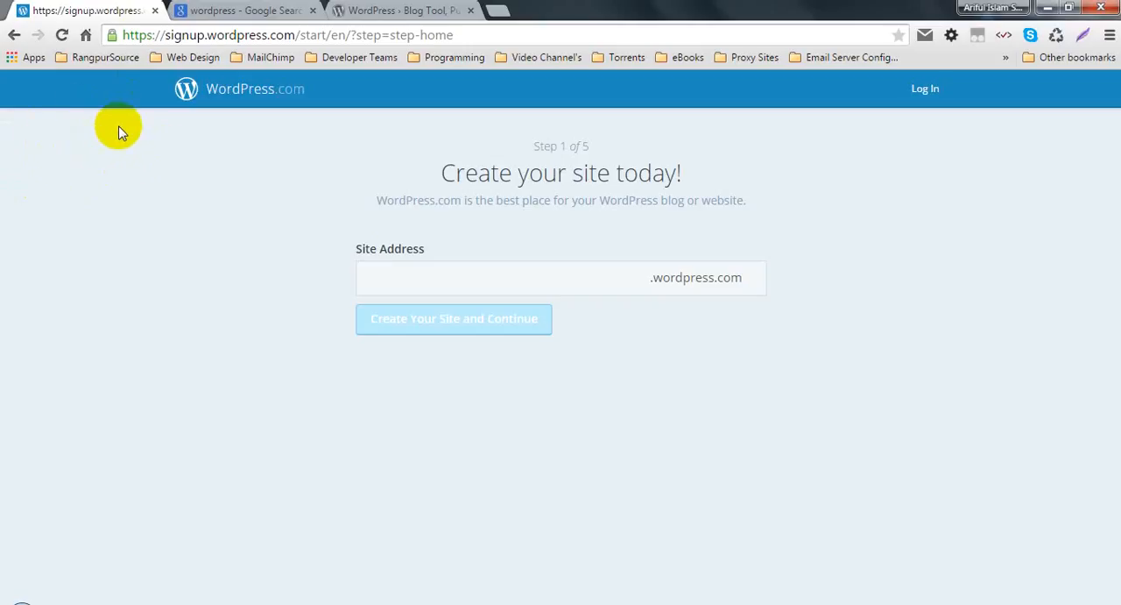
pyautogui.click(412, 11)
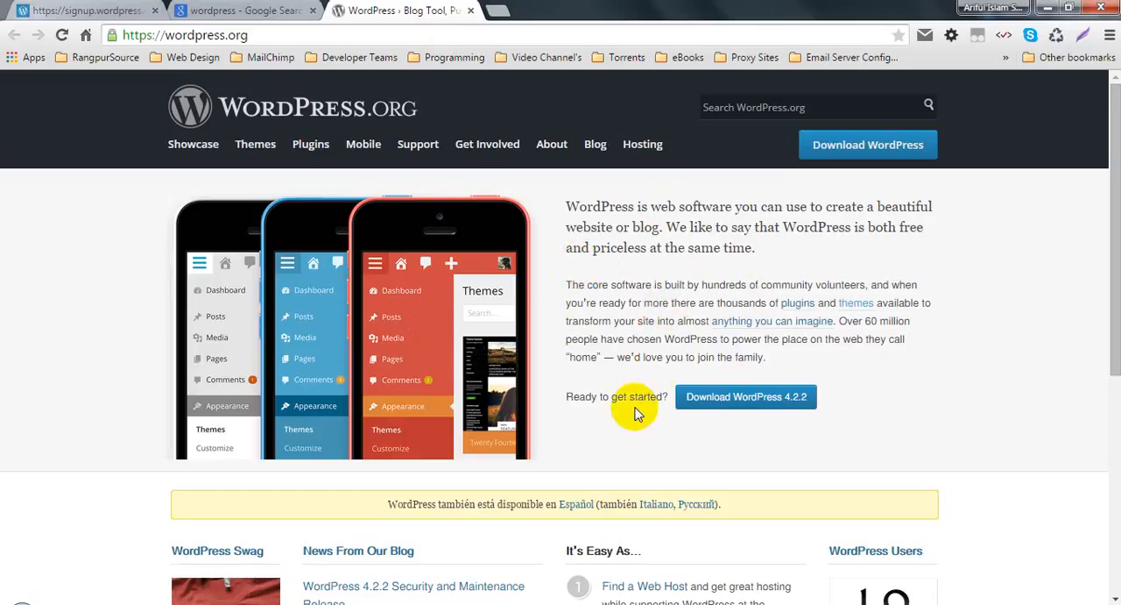
pyautogui.scroll(-5, 513, 324)
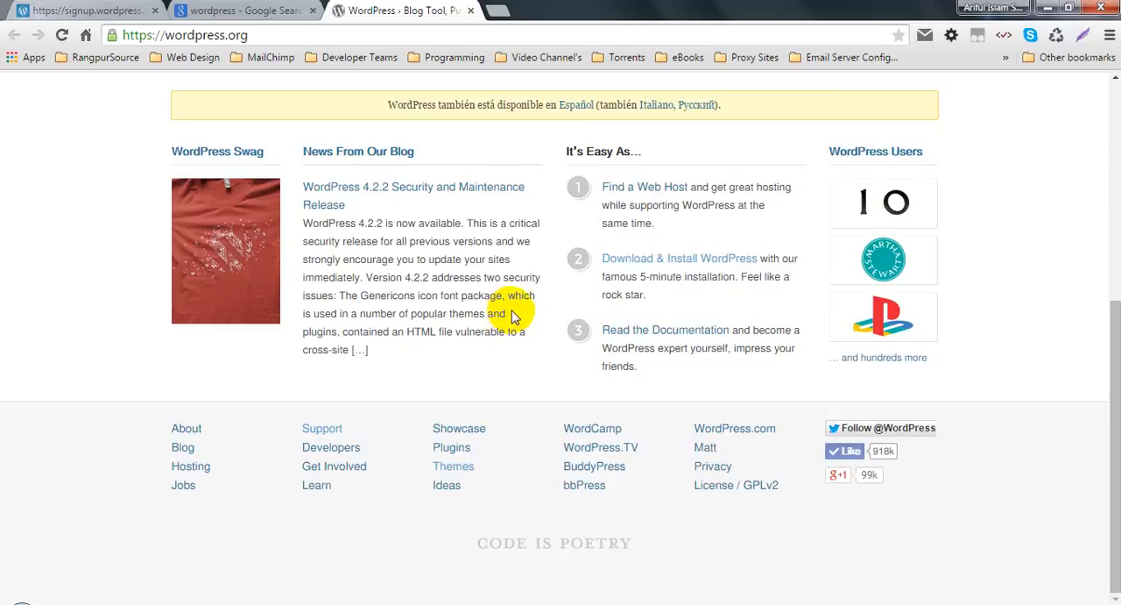
pyautogui.scroll(5, 513, 316)
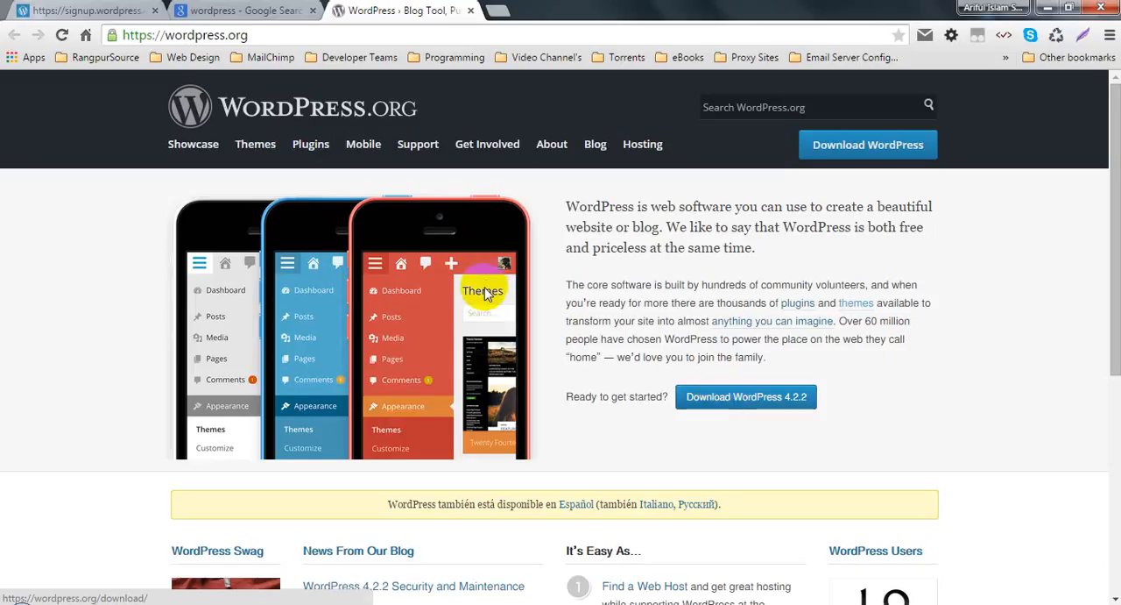
pyautogui.moveTo(677, 249); pyautogui.dragTo(680, 282)
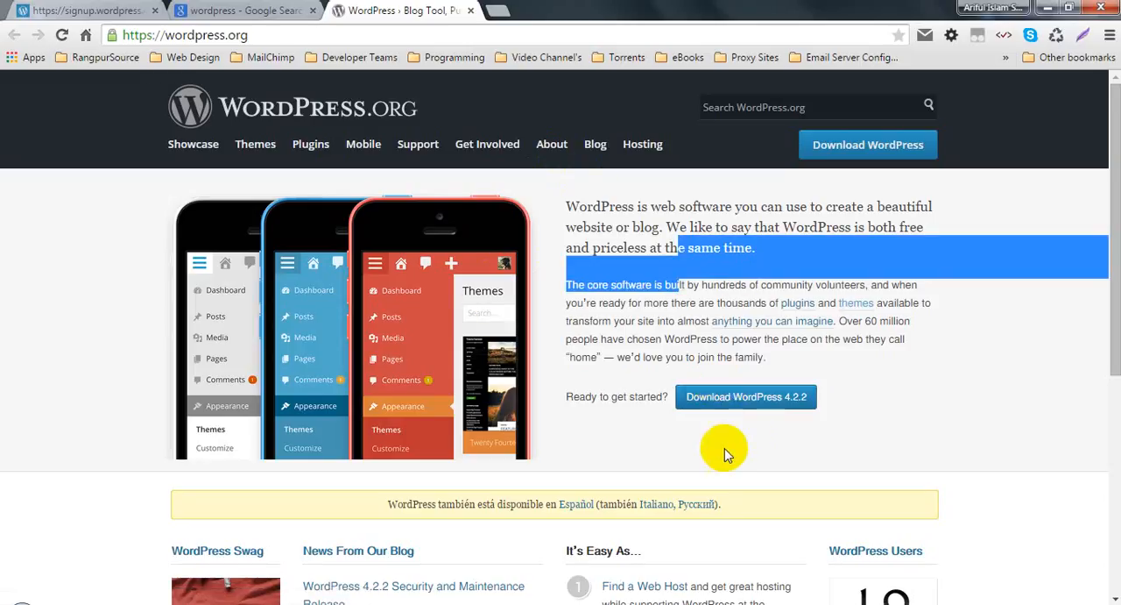
pyautogui.click(726, 311)
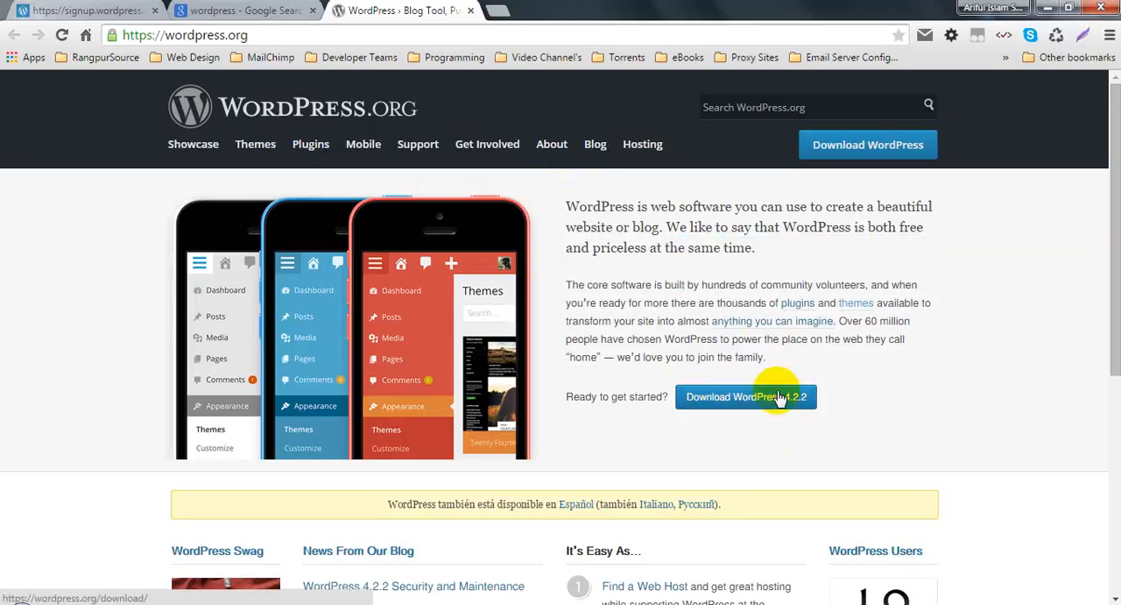
pyautogui.tripleClick(704, 286)
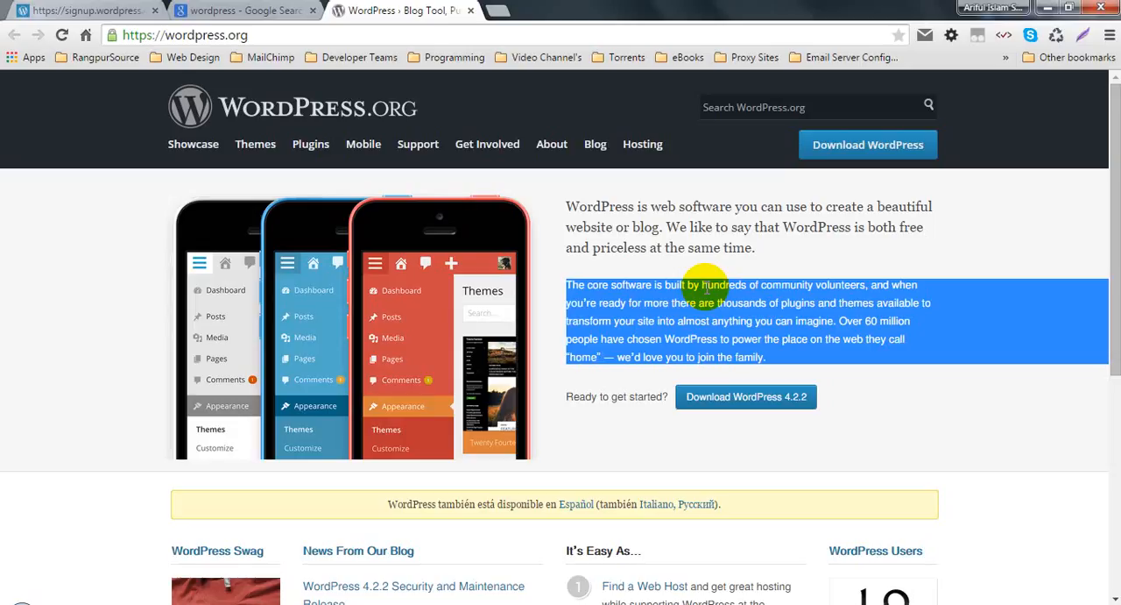
pyautogui.click(740, 348)
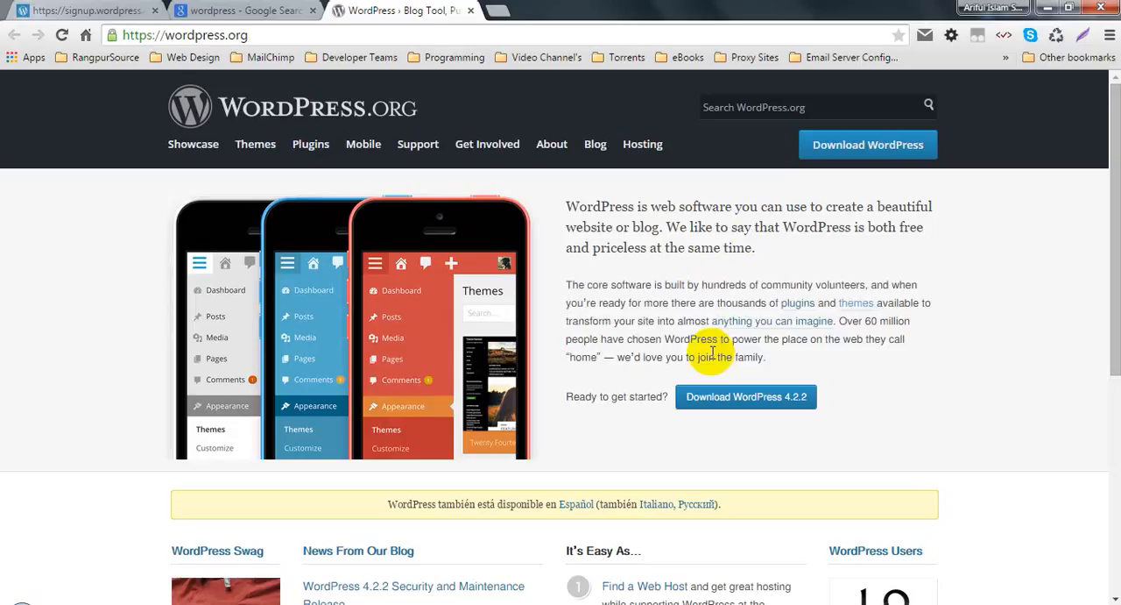
# Step: Download the WordPress 4.2.2 zip from WordPress.org and save it to the Desktop as wordpress-4.2.2
pyautogui.click(701, 396)
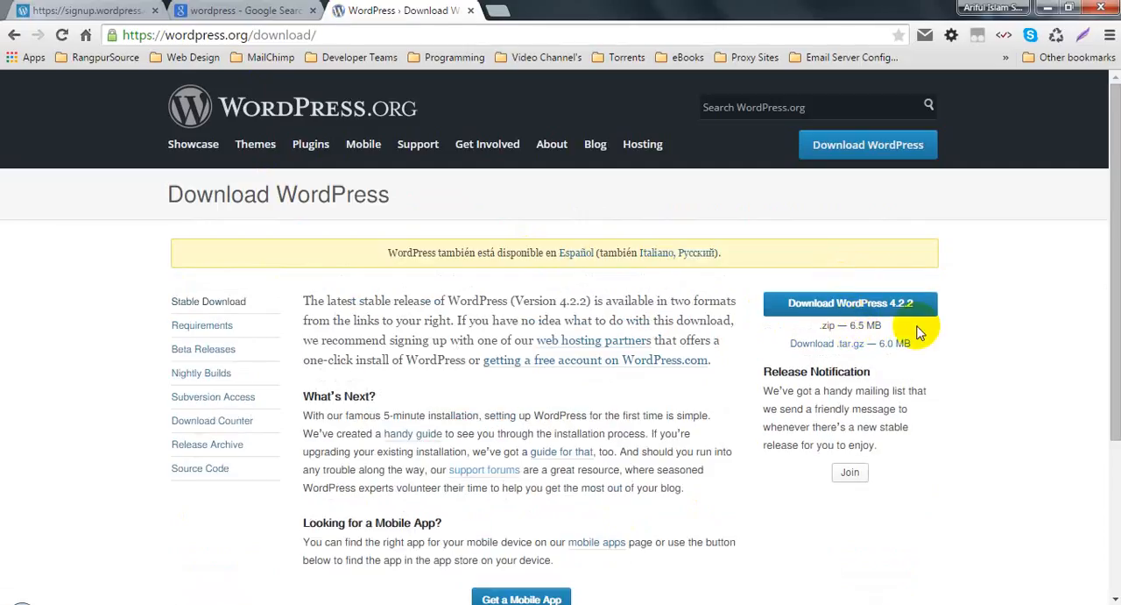
pyautogui.click(821, 302)
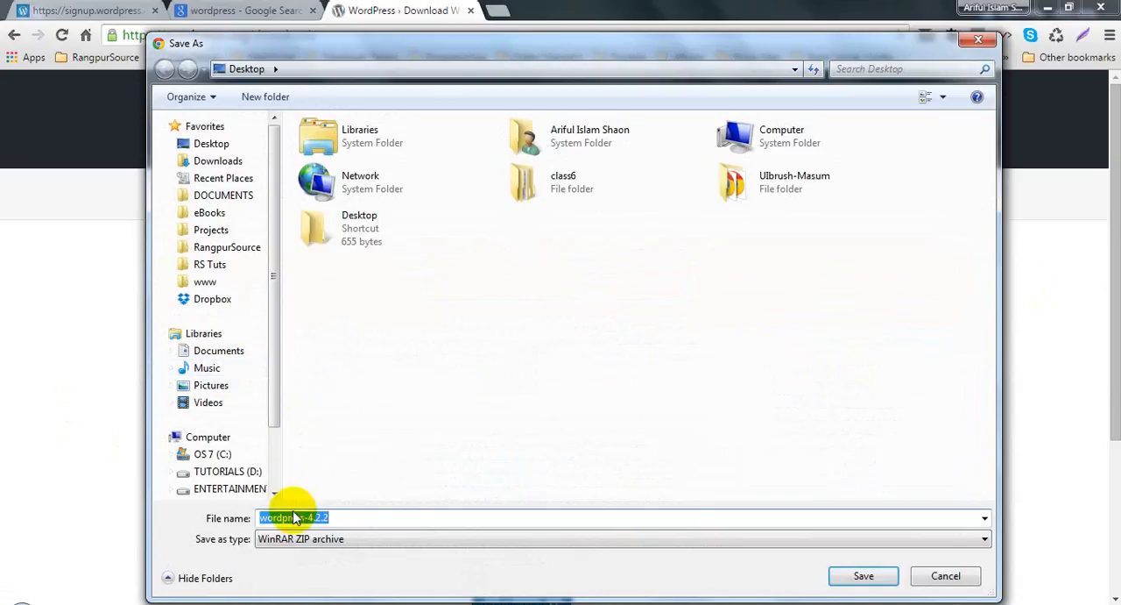
pyautogui.click(219, 147)
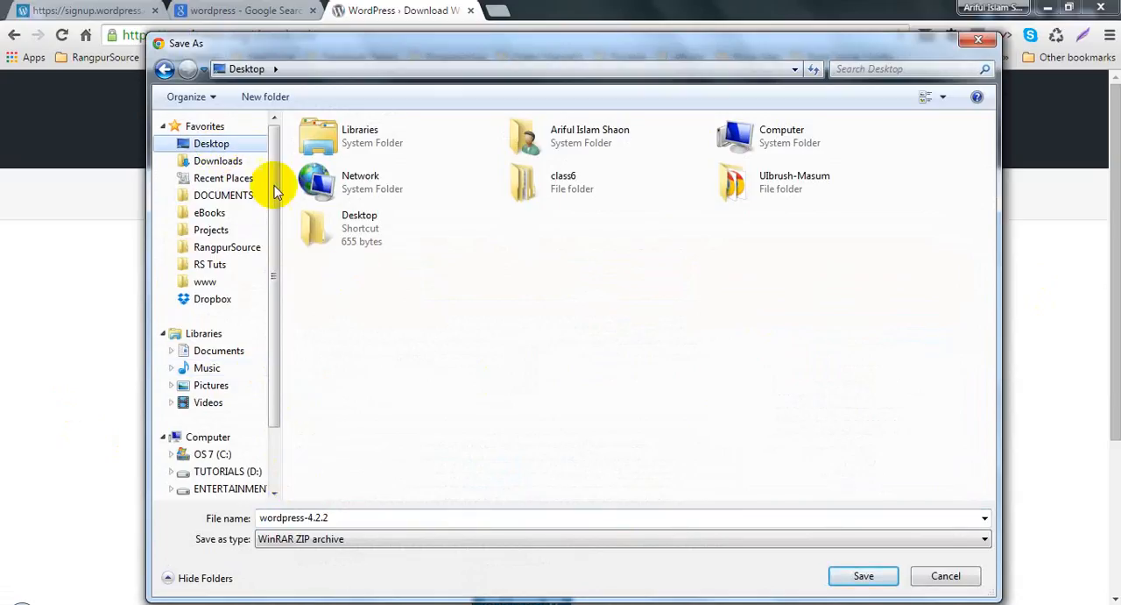
pyautogui.click(863, 576)
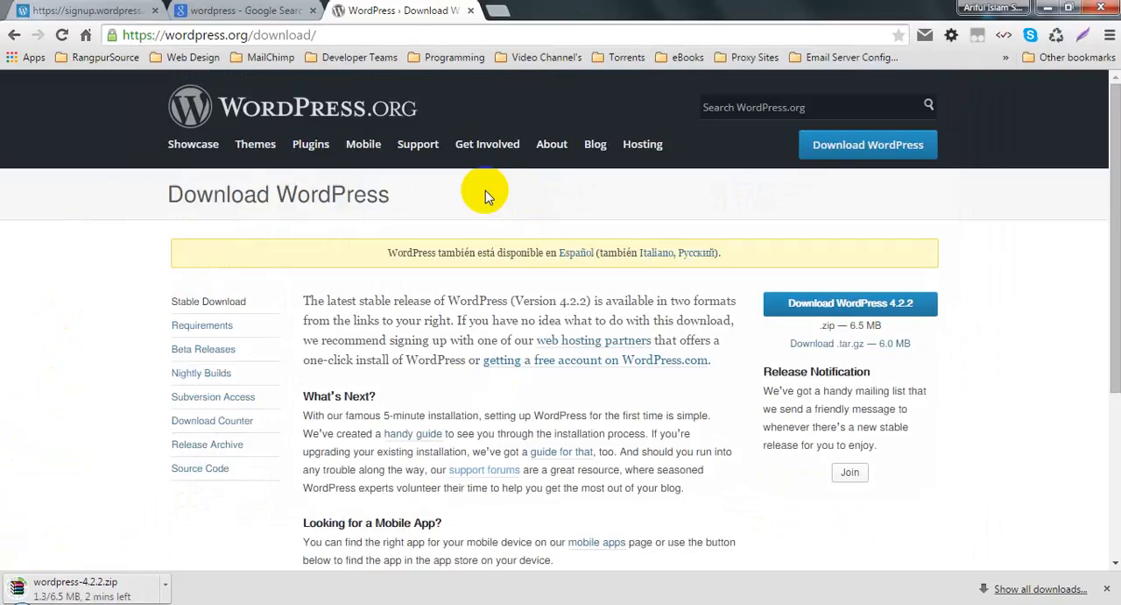
# Step: Open Notepad and write "XXAMP -" on the first line of the empty document, leaving it unsaved
pyautogui.click(11, 594)
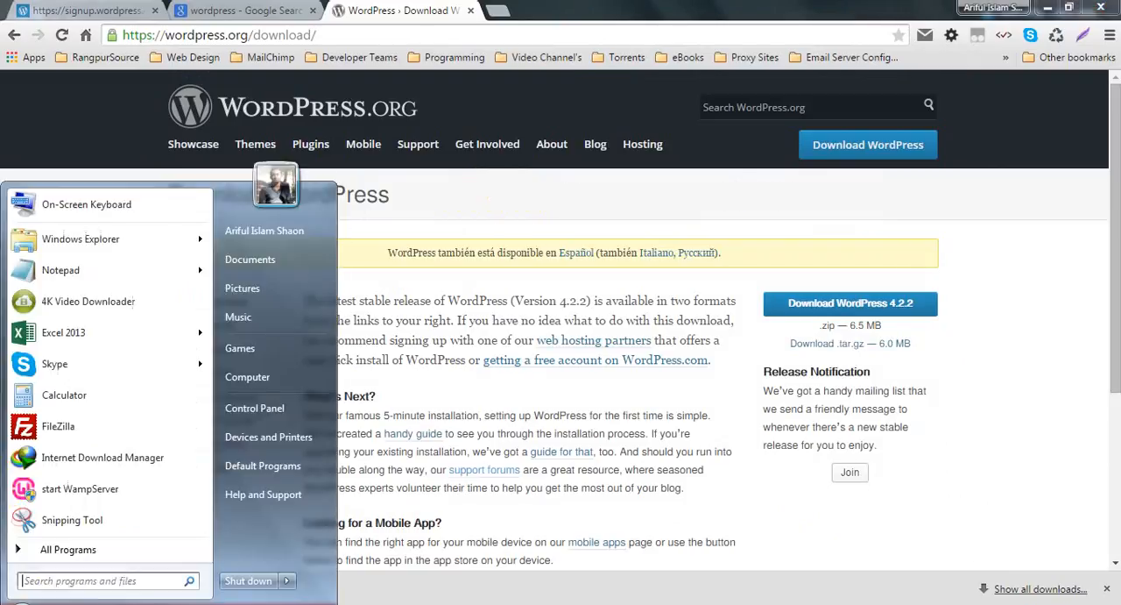
pyautogui.click(66, 271)
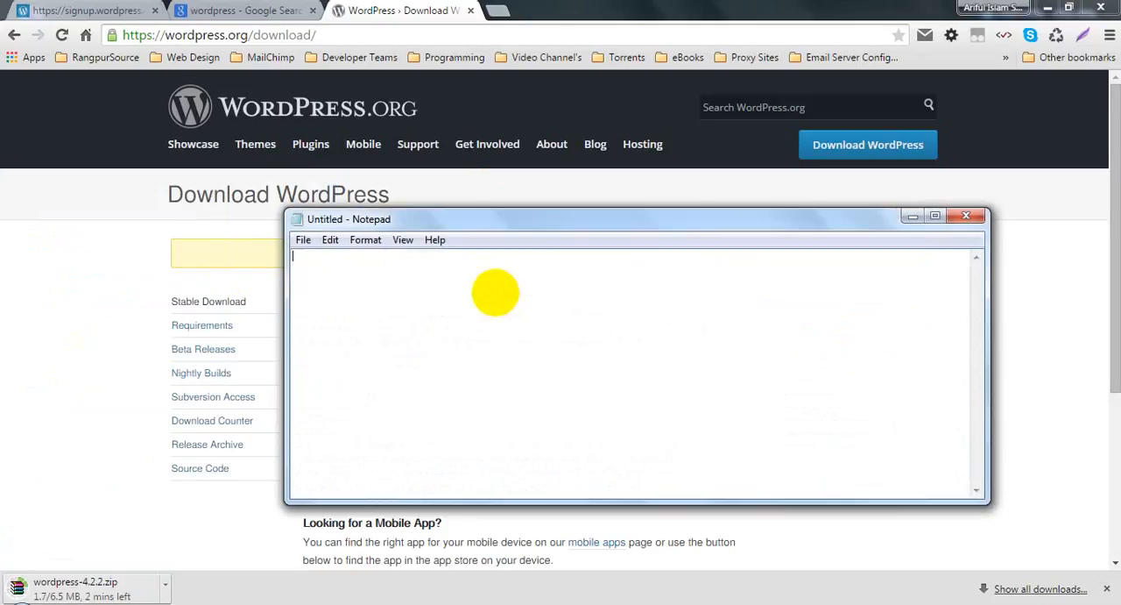
pyautogui.write('XXAMP -')
pyautogui.hotkey('ctrl', 's')
pyautogui.press('Escape')
pyautogui.press('Left')
pyautogui.press('Left')
pyautogui.press('Left')
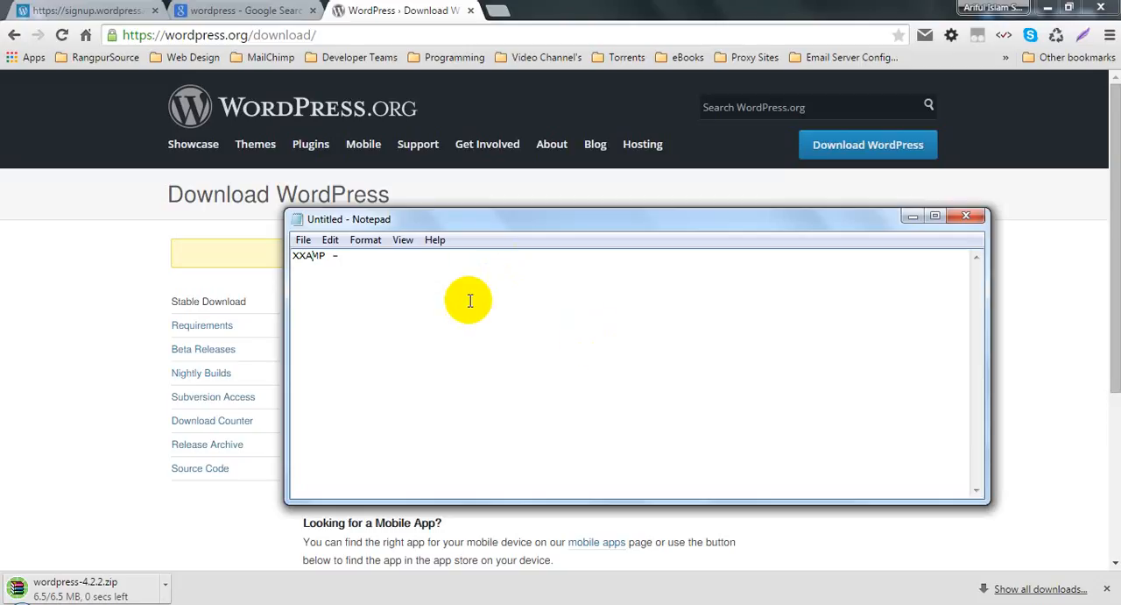
pyautogui.click(413, 268)
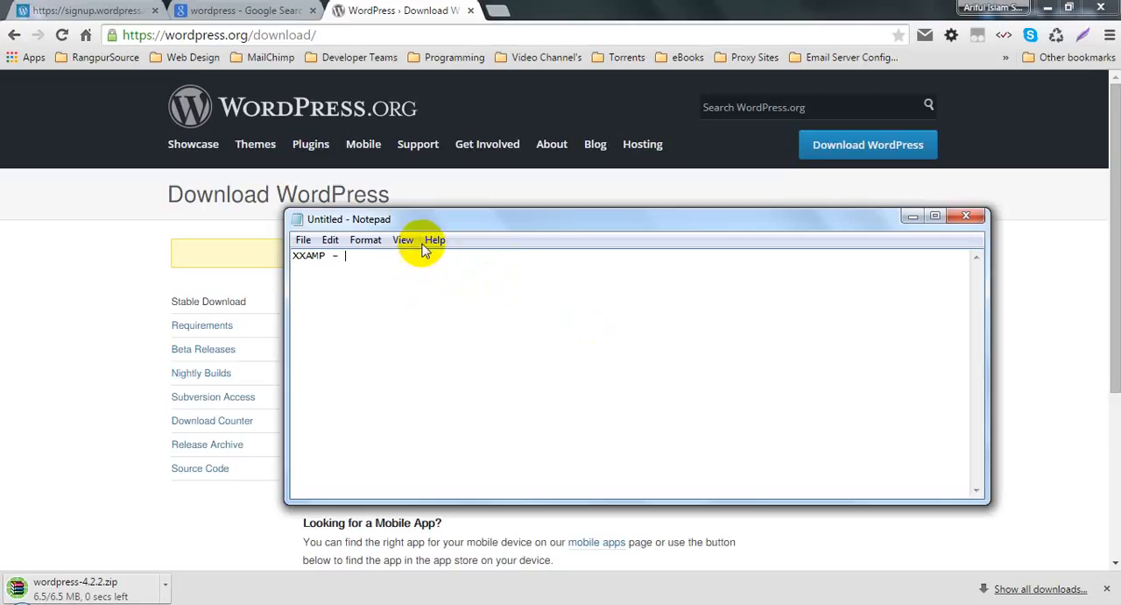
# Step: Search Google for "apache friends xampp for windows" in a new browser tab
pyautogui.click(498, 11)
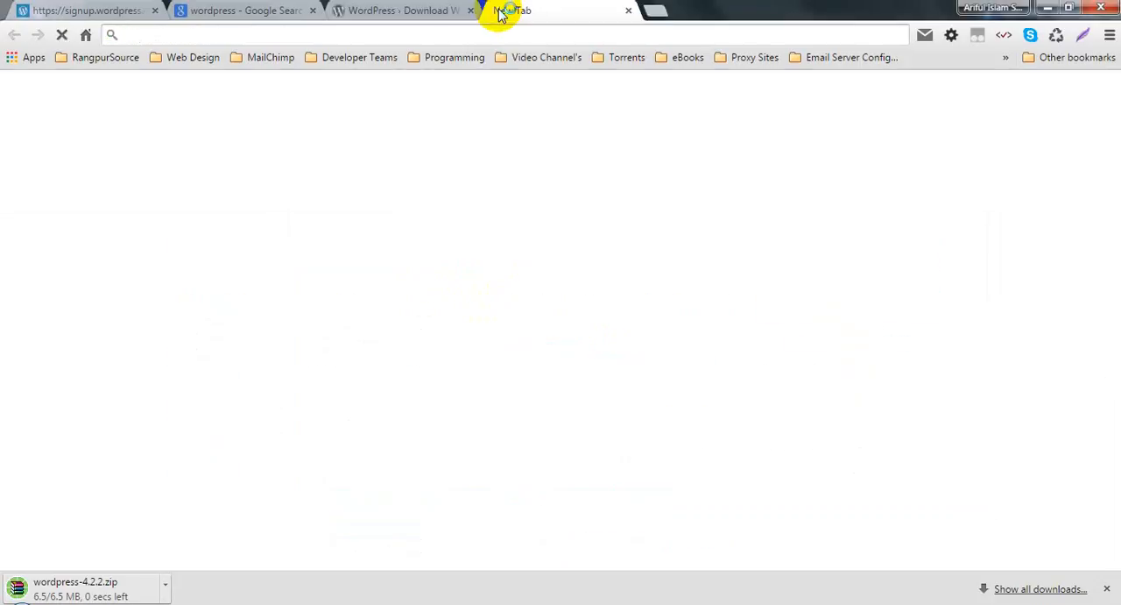
pyautogui.write('apachef')
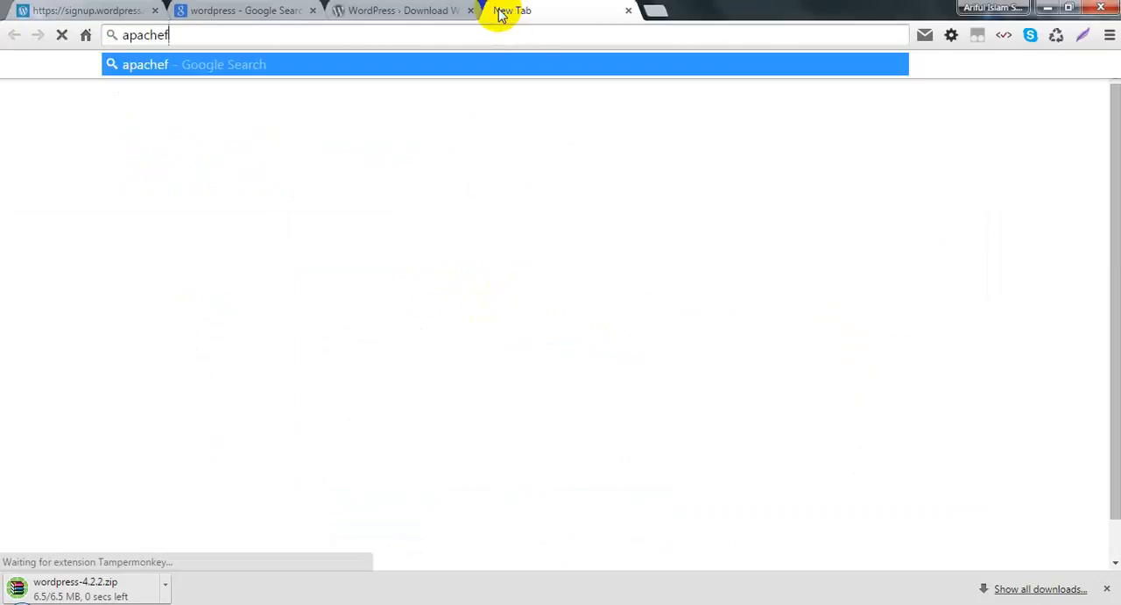
pyautogui.write('reend')
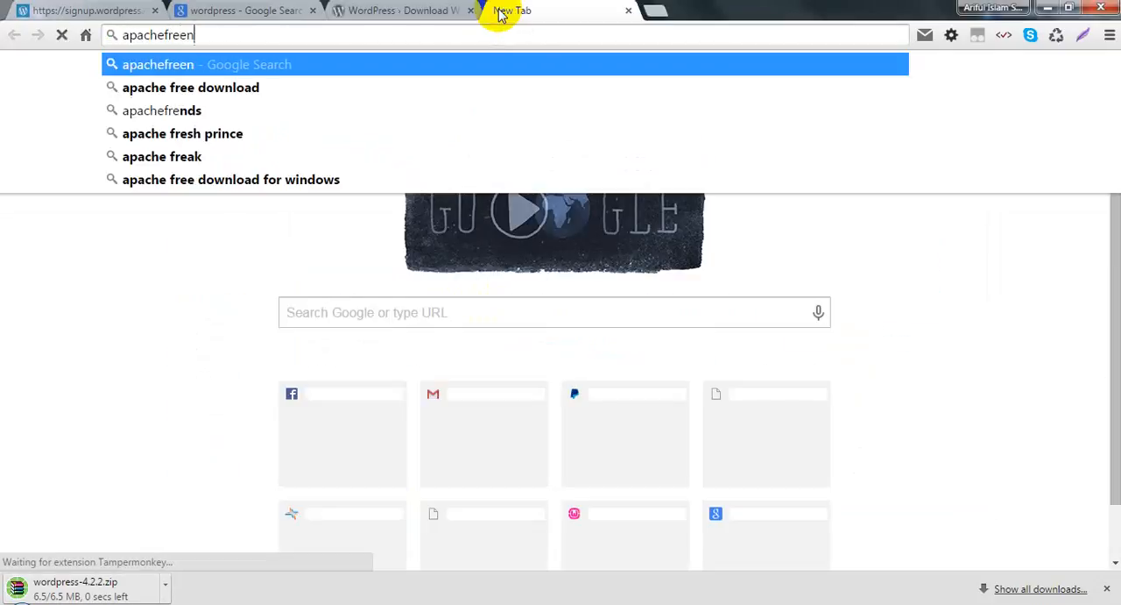
pyautogui.press('Down')
pyautogui.press('Down')
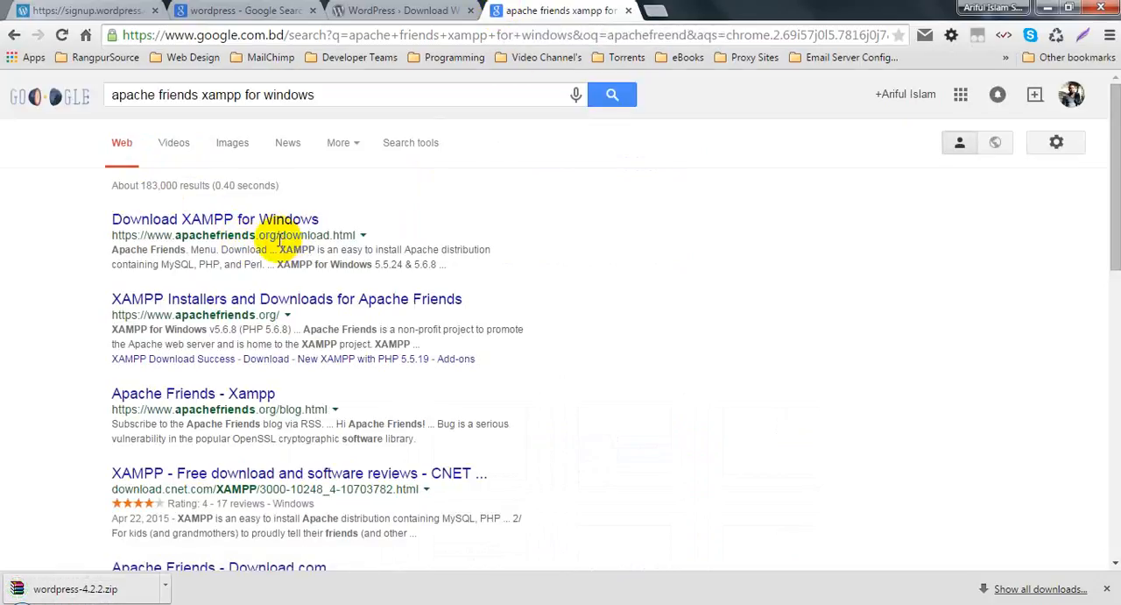
# Step: Open the "XAMPP Installers and Downloads for Apache Friends" result in a new tab and read through the Apache Friends homepage
pyautogui.click(245, 301)
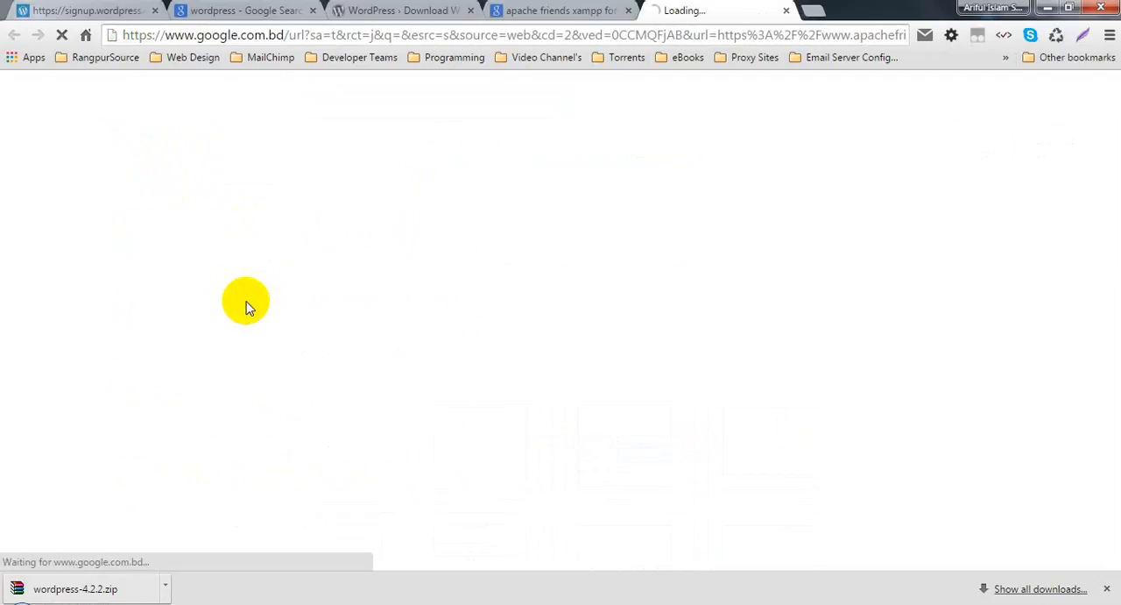
pyautogui.click(543, 10)
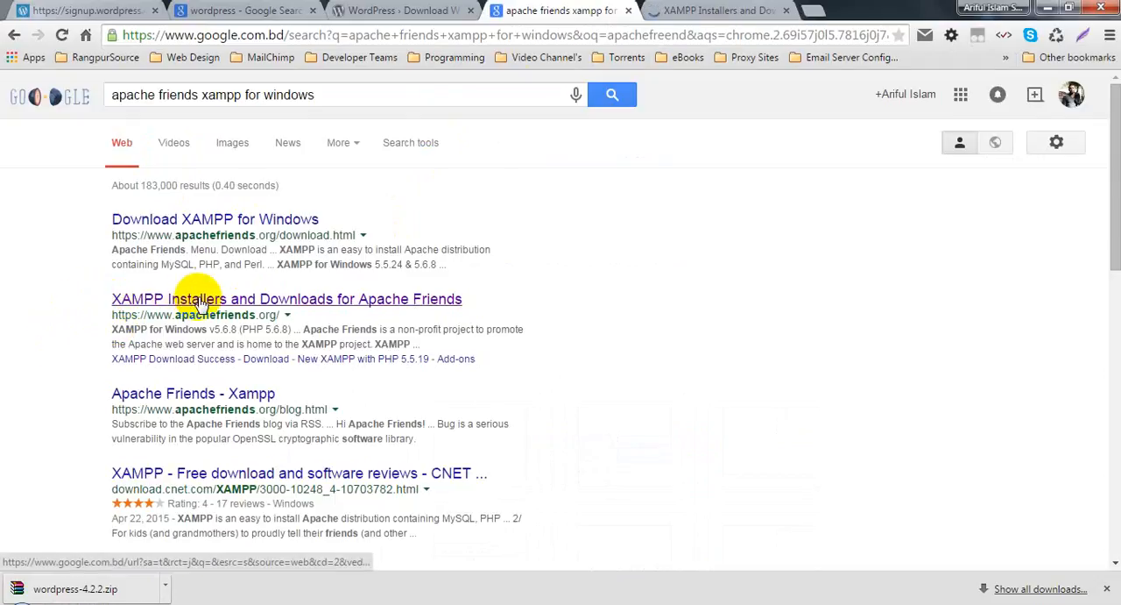
pyautogui.click(720, 10)
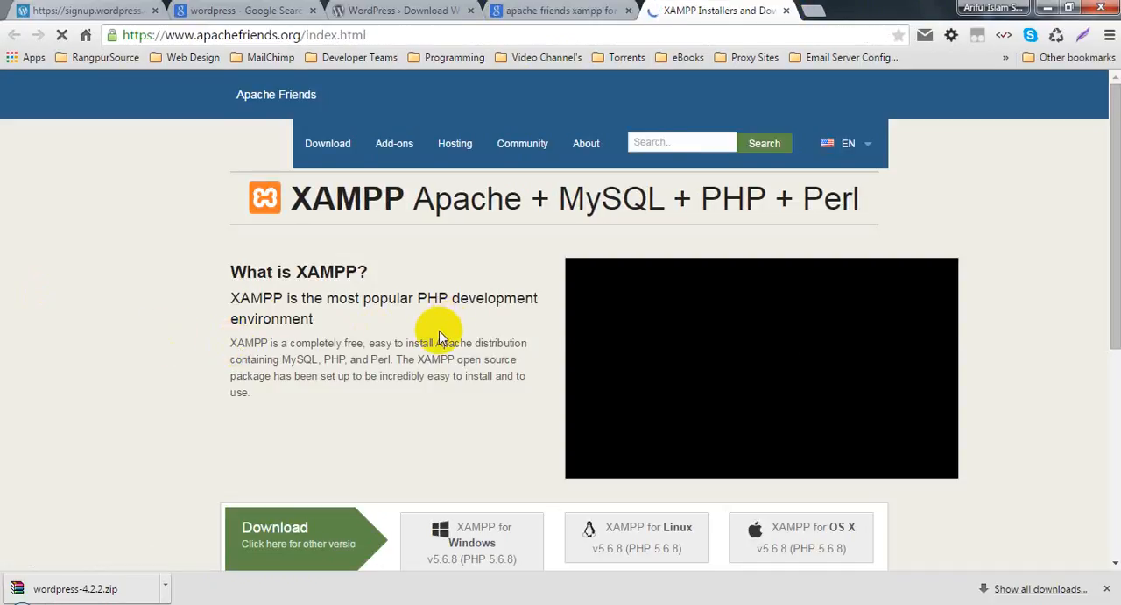
pyautogui.scroll(-2, 448, 331)
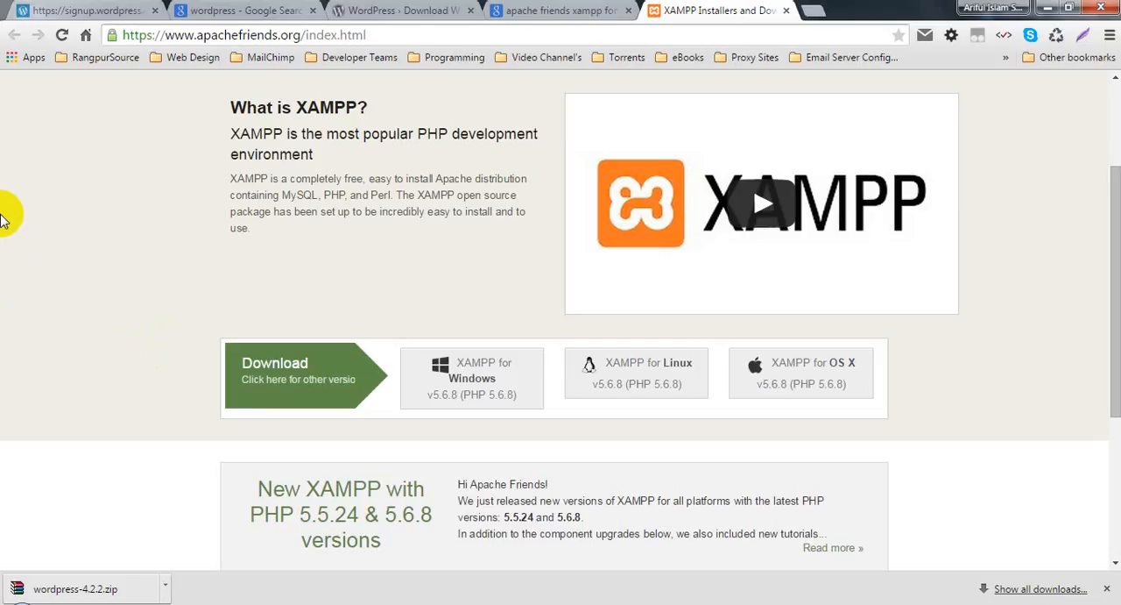
pyautogui.click(95, 230)
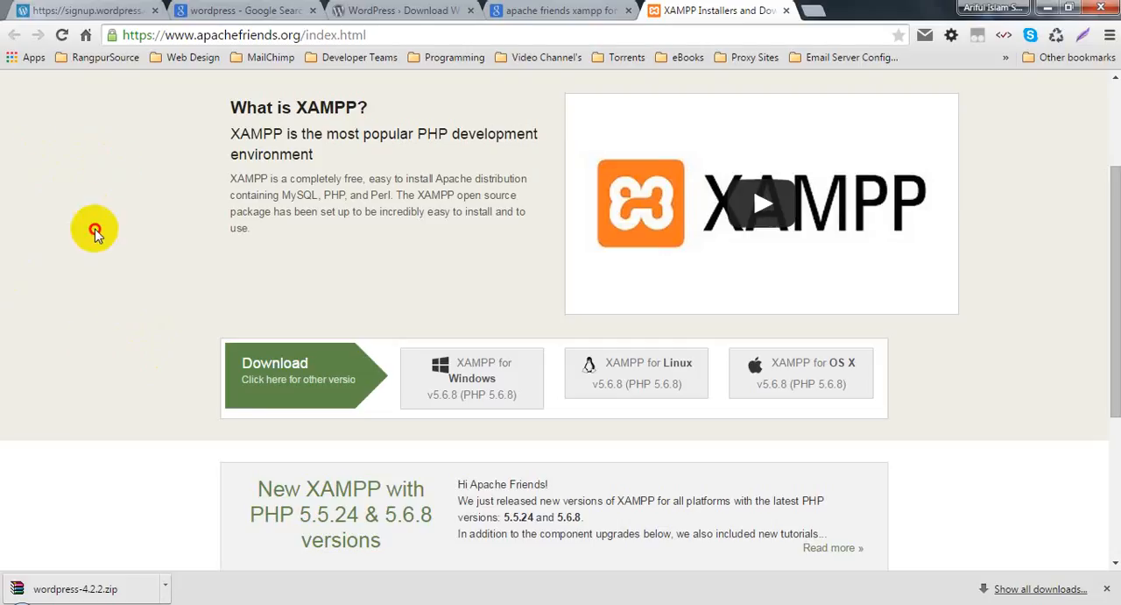
pyautogui.scroll(-3, 100, 241)
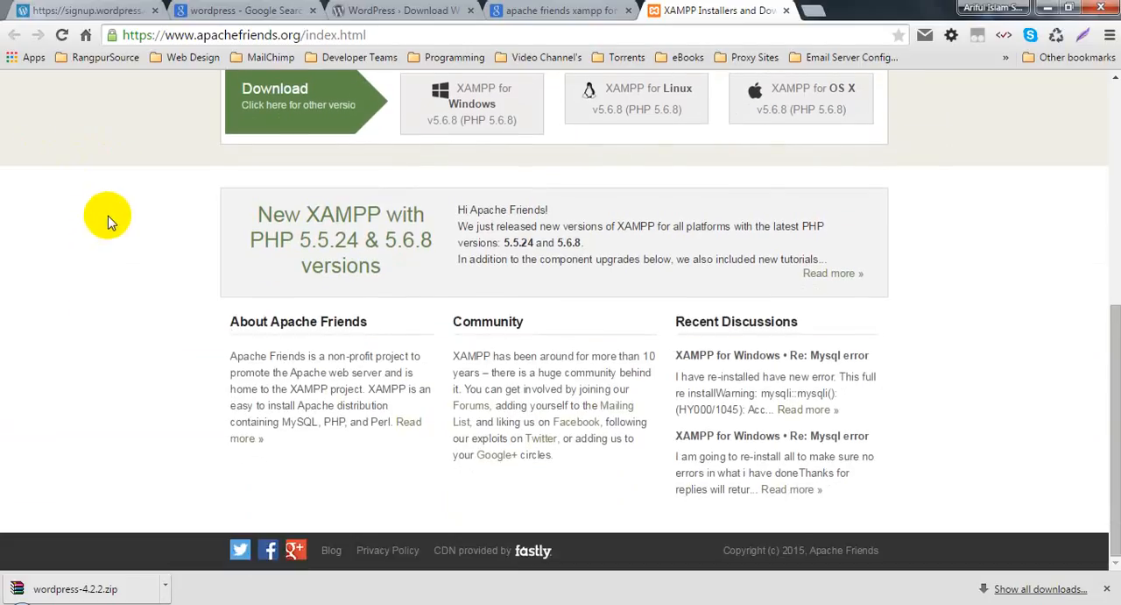
pyautogui.scroll(5, 111, 220)
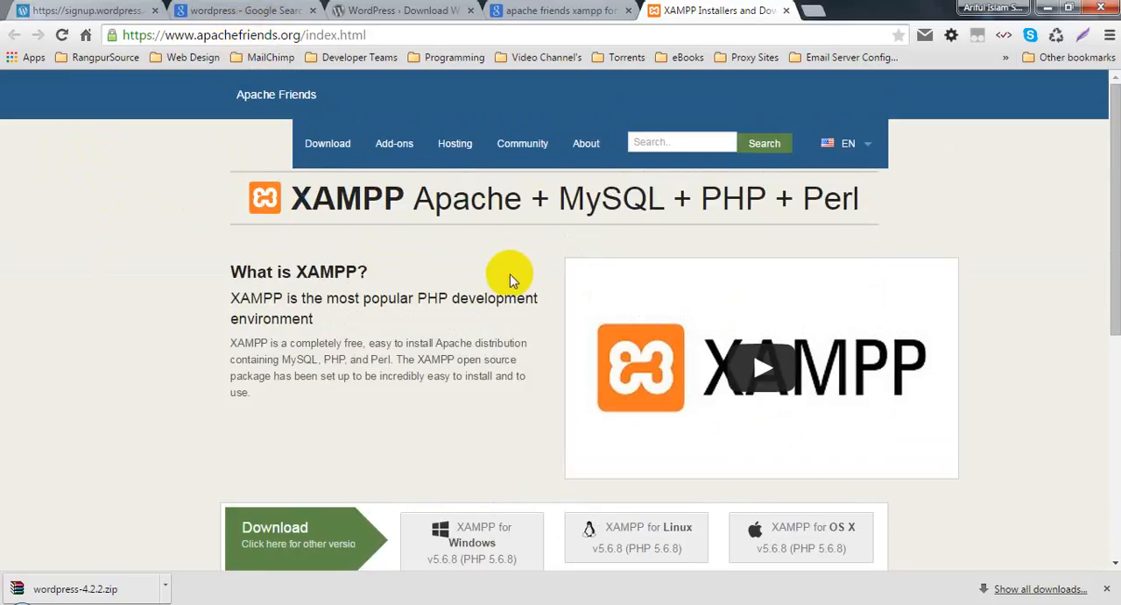
# Step: Open the Apache Friends download page and examine the XAMPP installers for Windows, Linux and OS X and the add-on applications
pyautogui.click(322, 144)
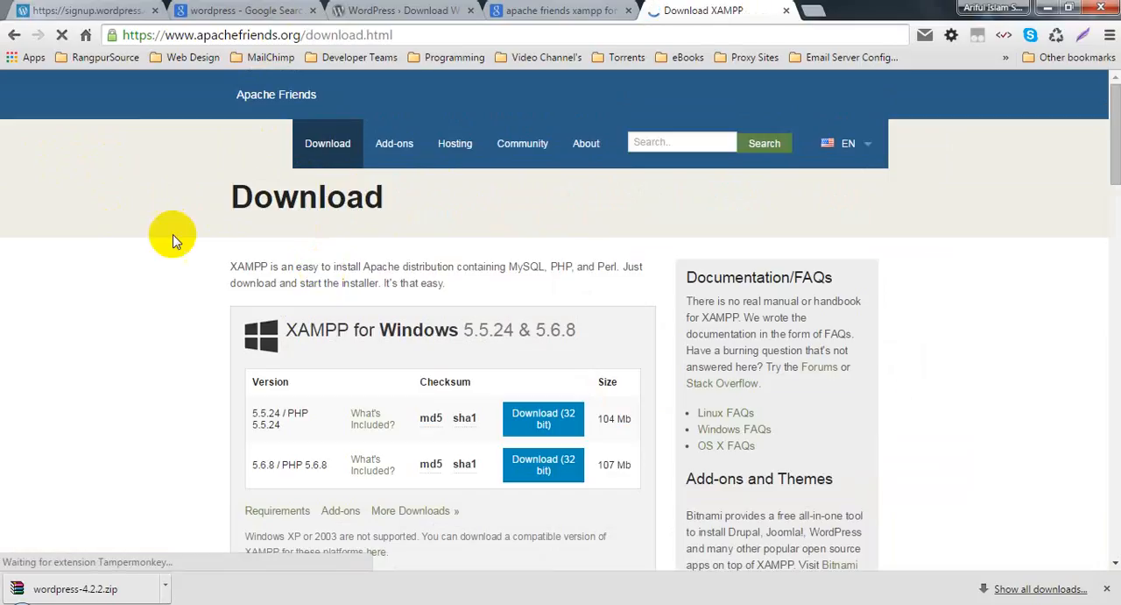
pyautogui.scroll(-2, 429, 399)
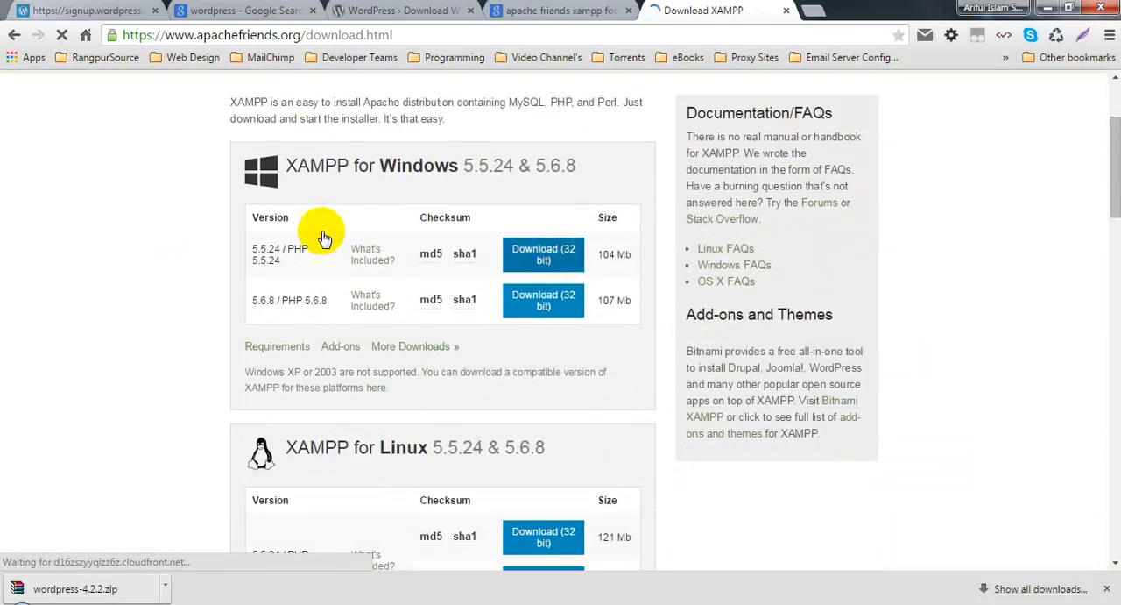
pyautogui.scroll(-4, 391, 248)
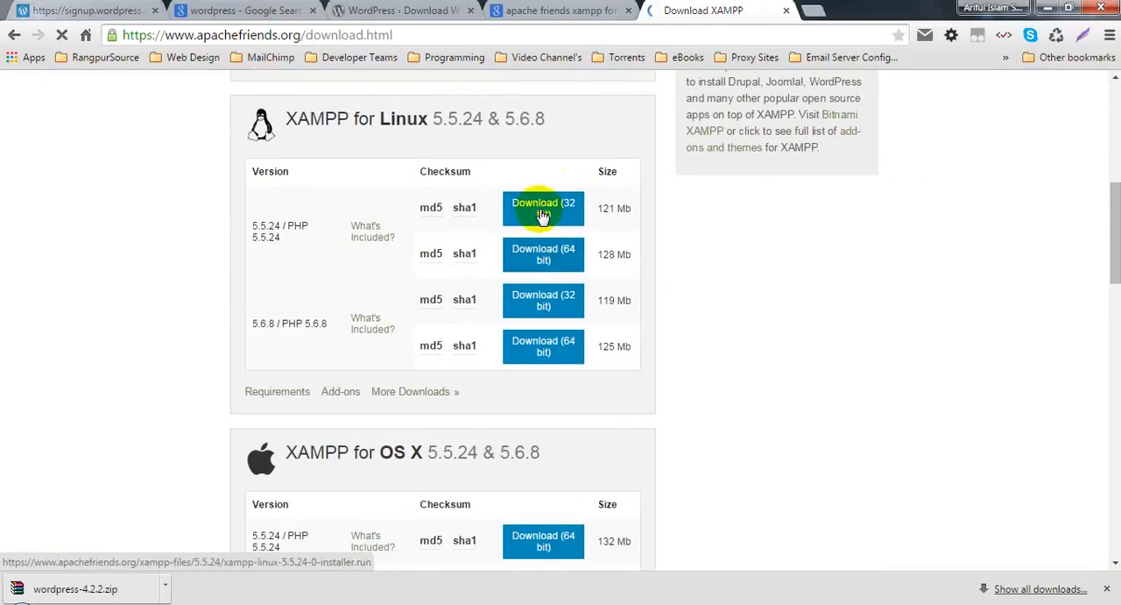
pyautogui.scroll(-4, 443, 426)
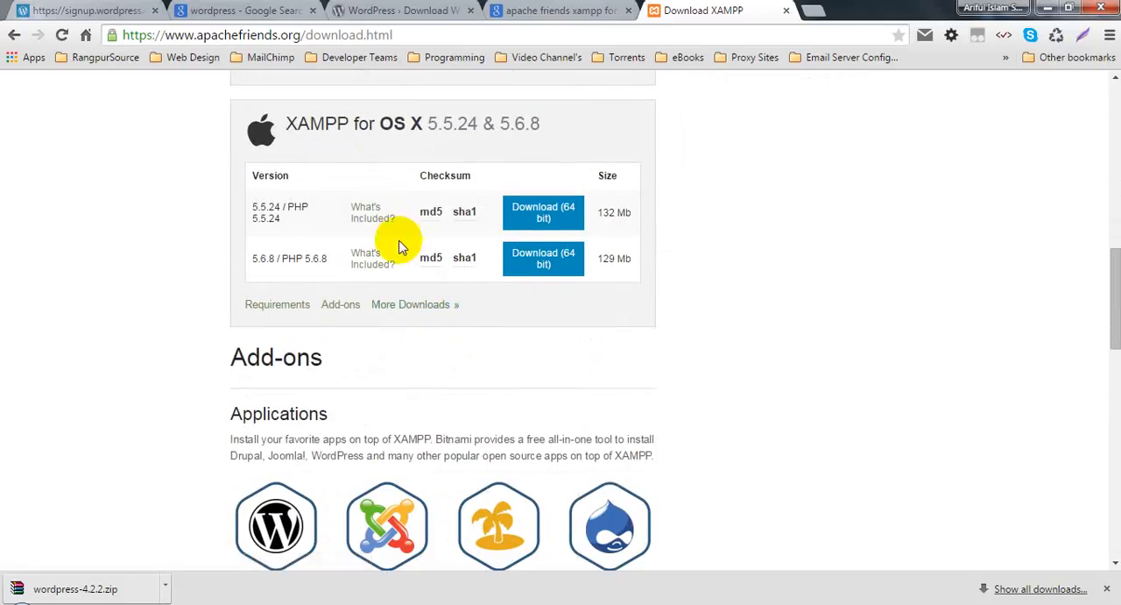
pyautogui.scroll(-3, 201, 412)
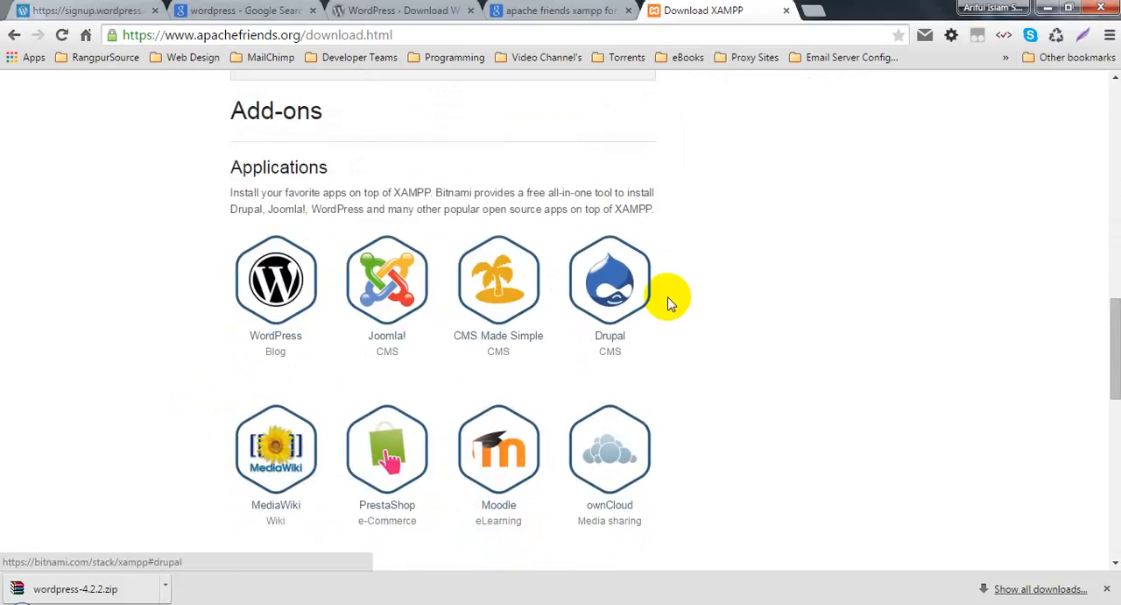
pyautogui.scroll(-8, 184, 333)
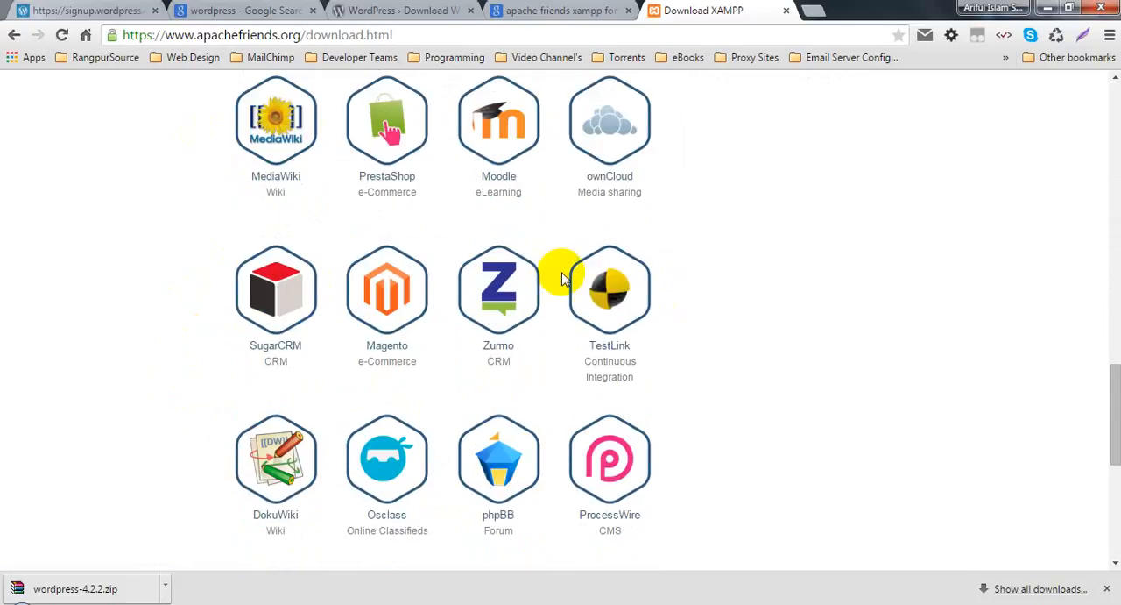
pyautogui.scroll(-2, 417, 315)
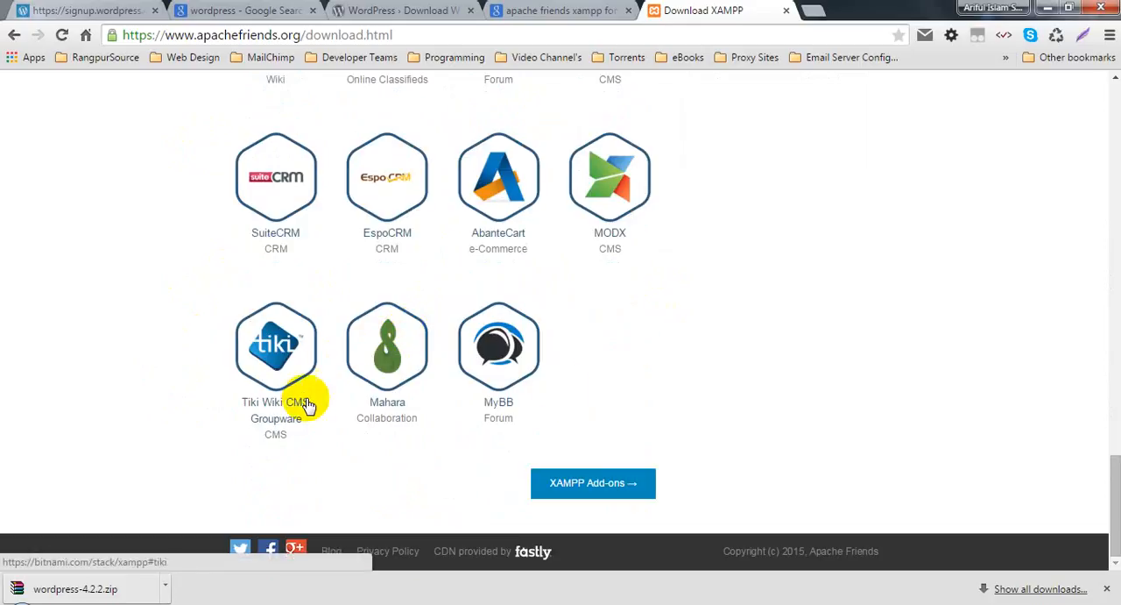
pyautogui.scroll(10, 486, 276)
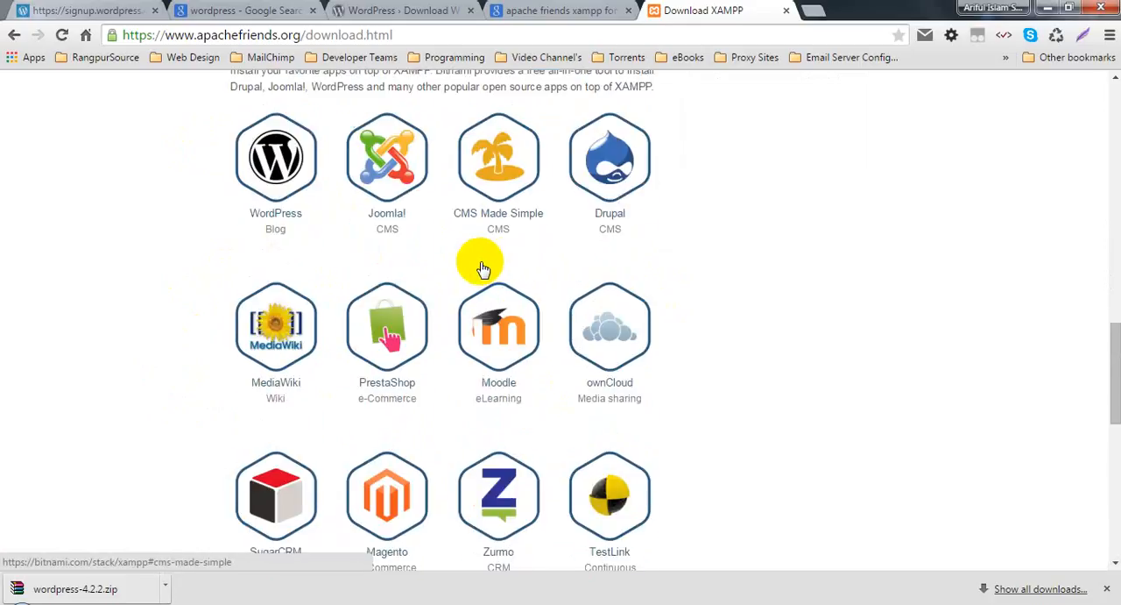
pyautogui.scroll(-5, 390, 311)
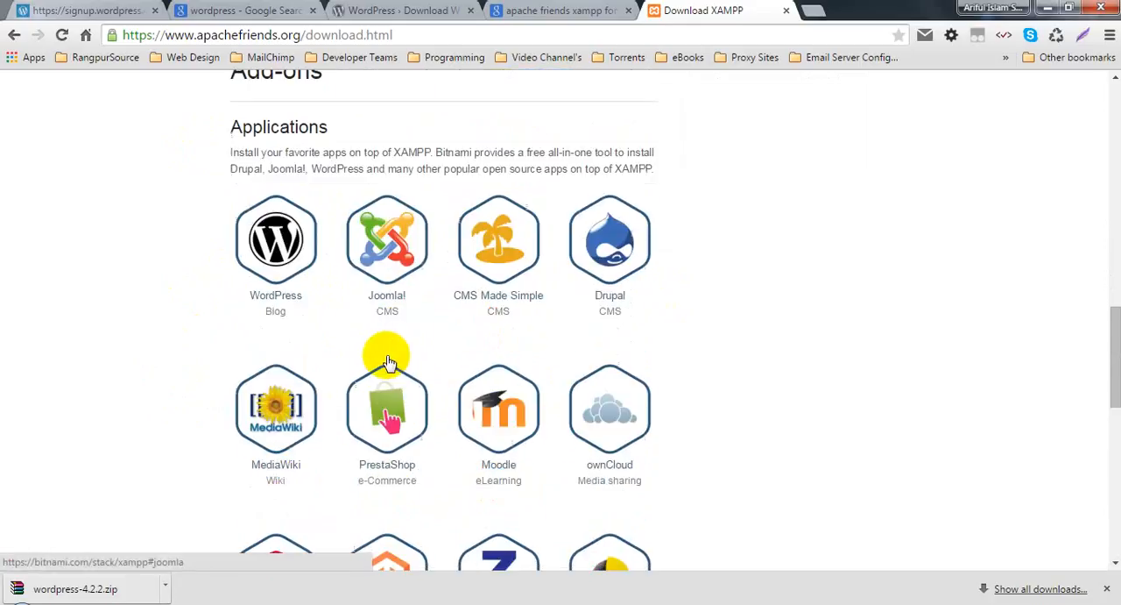
pyautogui.scroll(-4, 390, 311)
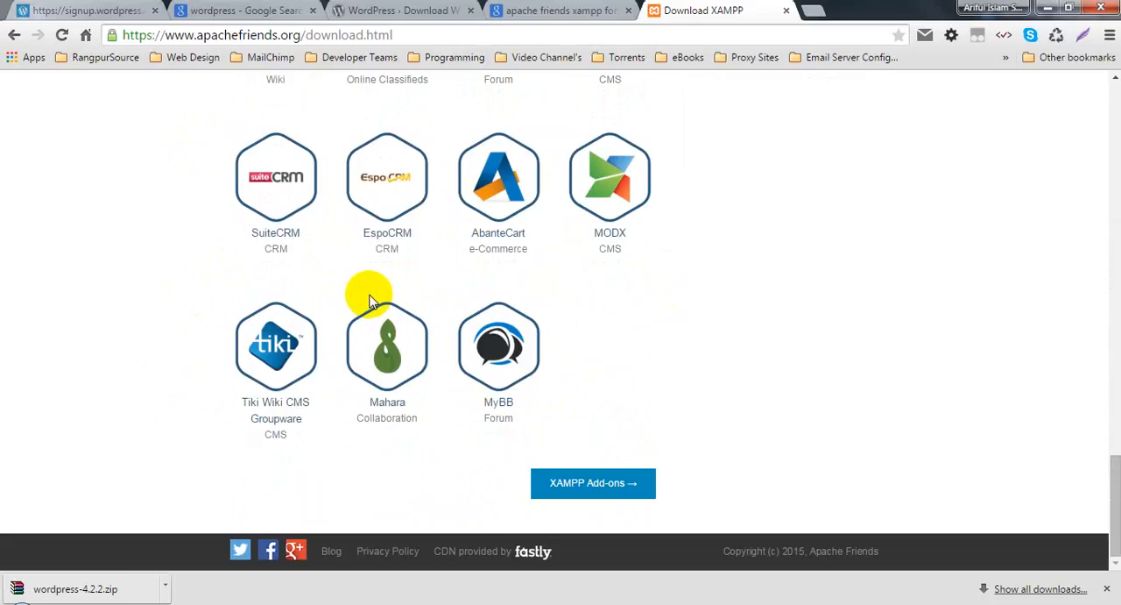
pyautogui.scroll(15, 370, 307)
pyautogui.scroll(6, 375, 322)
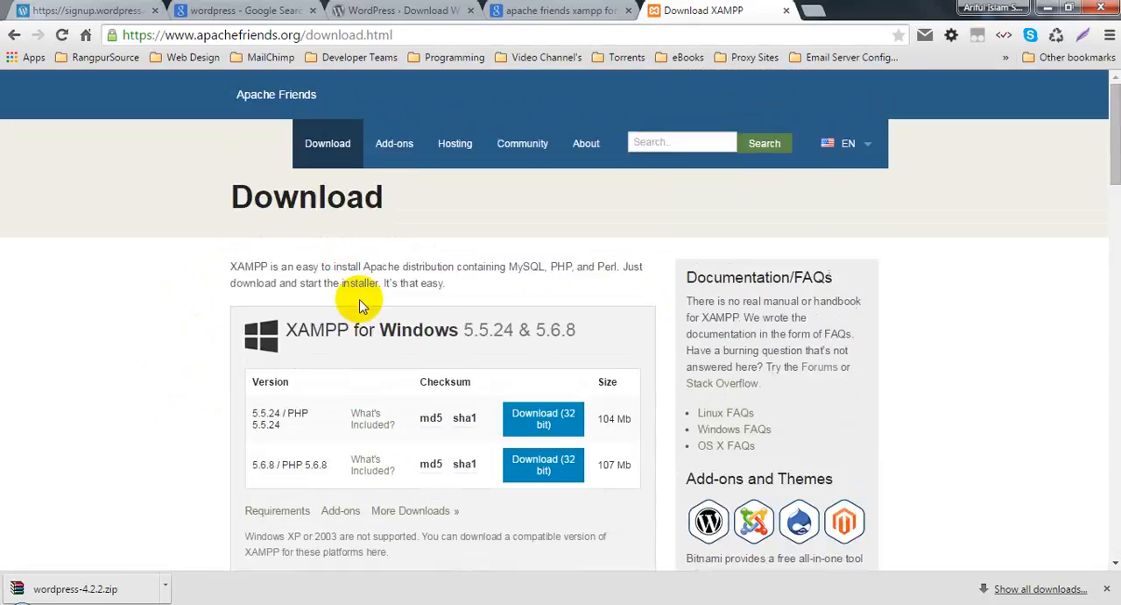
# Step: Replace the XAMPP search with a Google search for "wamp" and close the Download XAMPP tab
pyautogui.click(350, 35)
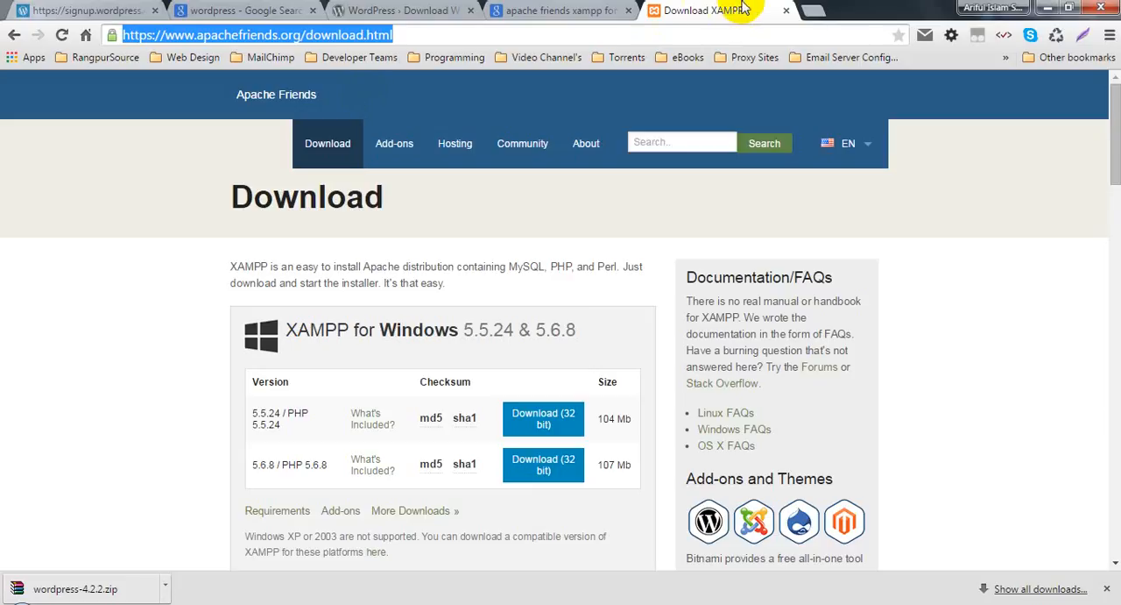
pyautogui.click(556, 11)
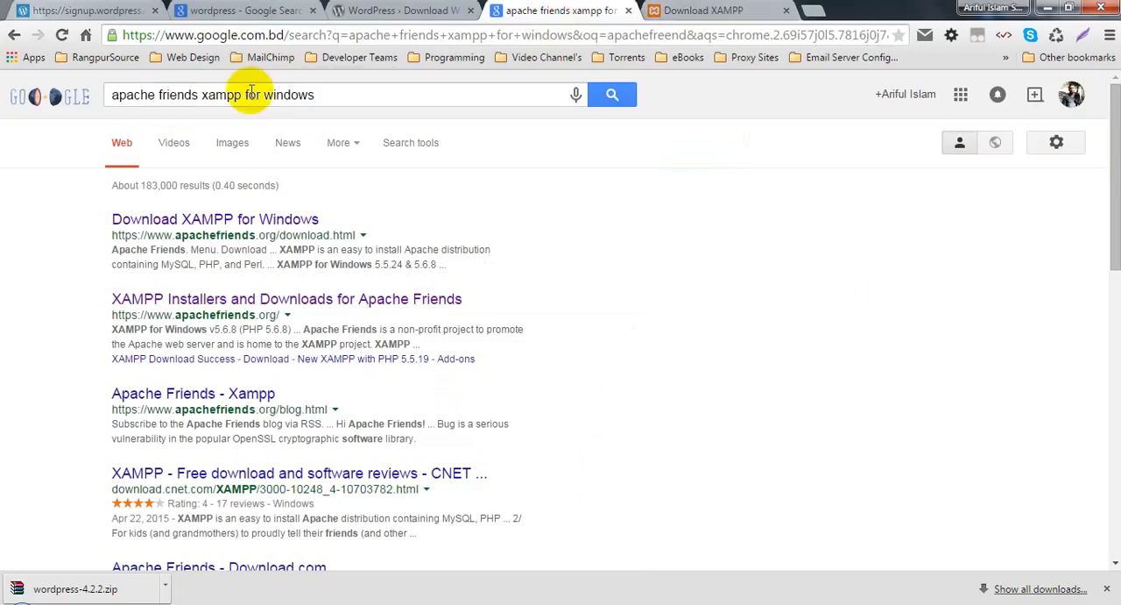
pyautogui.doubleClick(125, 95)
pyautogui.click(125, 94)
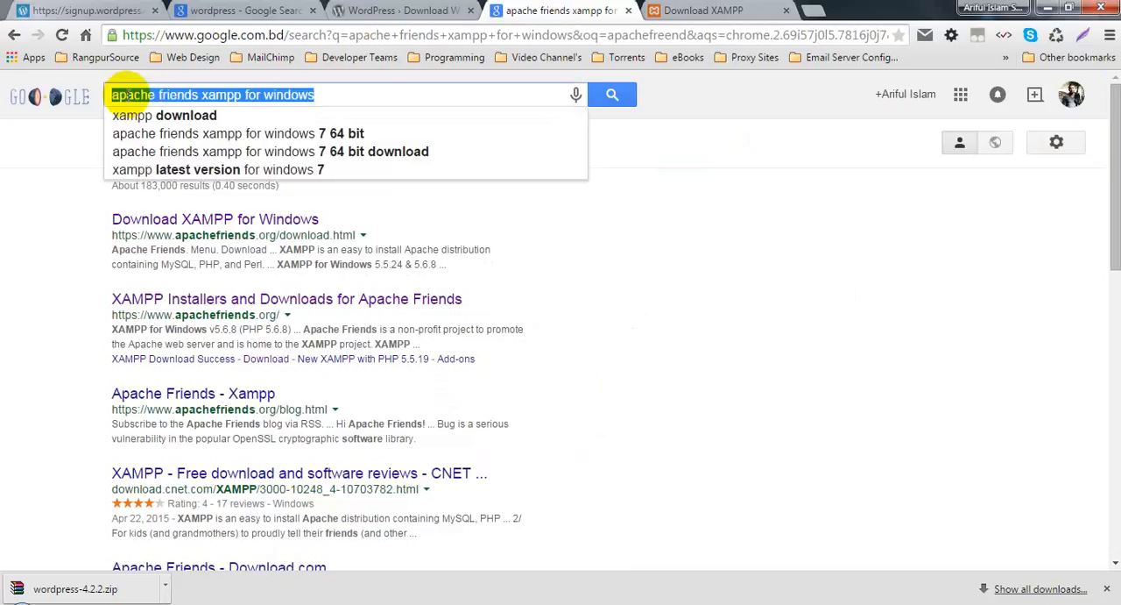
pyautogui.write('wamp')
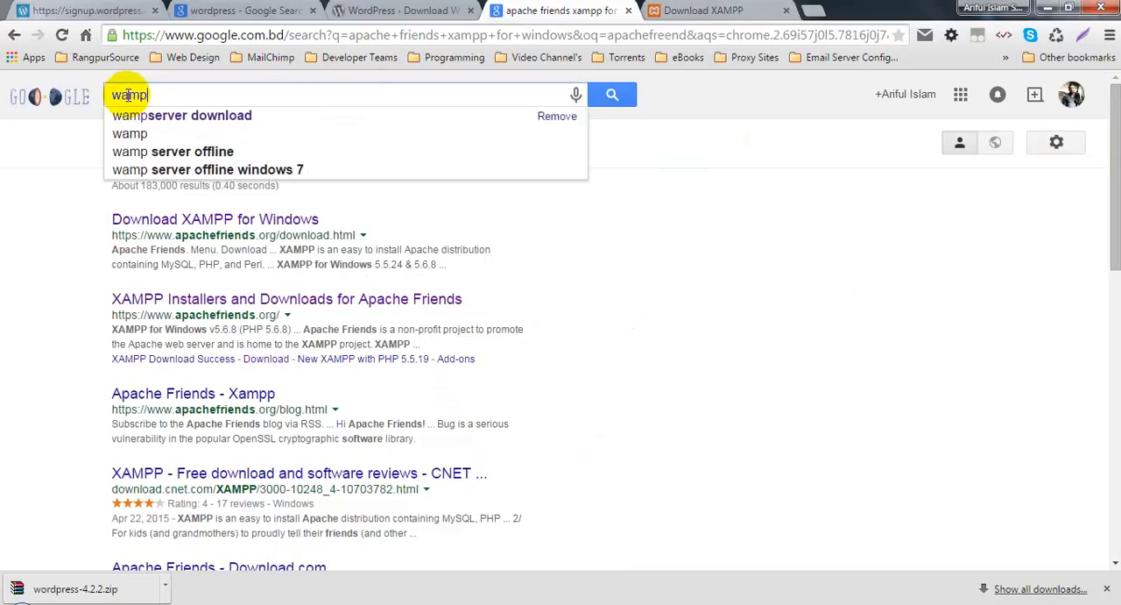
pyautogui.press('Return')
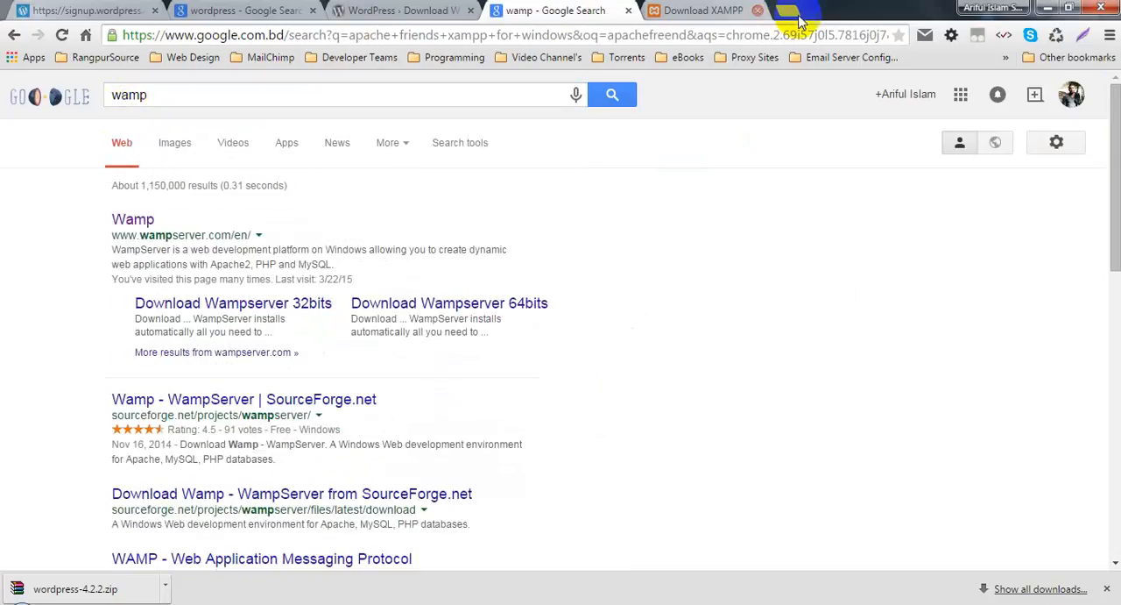
pyautogui.click(786, 11)
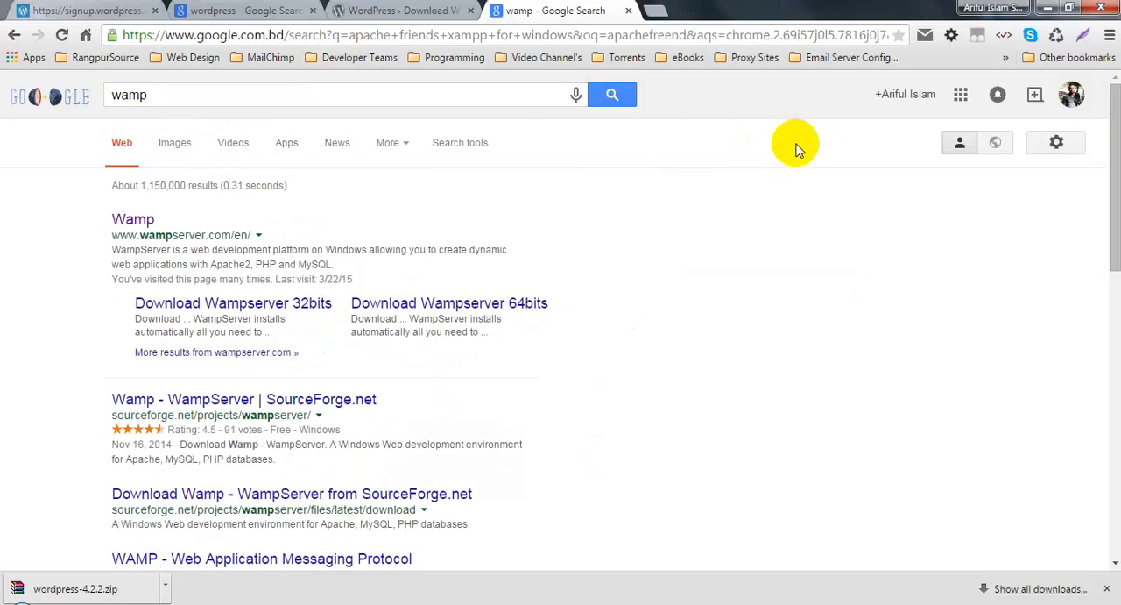
# Step: Open the wampserver.com result in a new tab, close the wamp search tab and reload the WampServer page
pyautogui.click(124, 221)
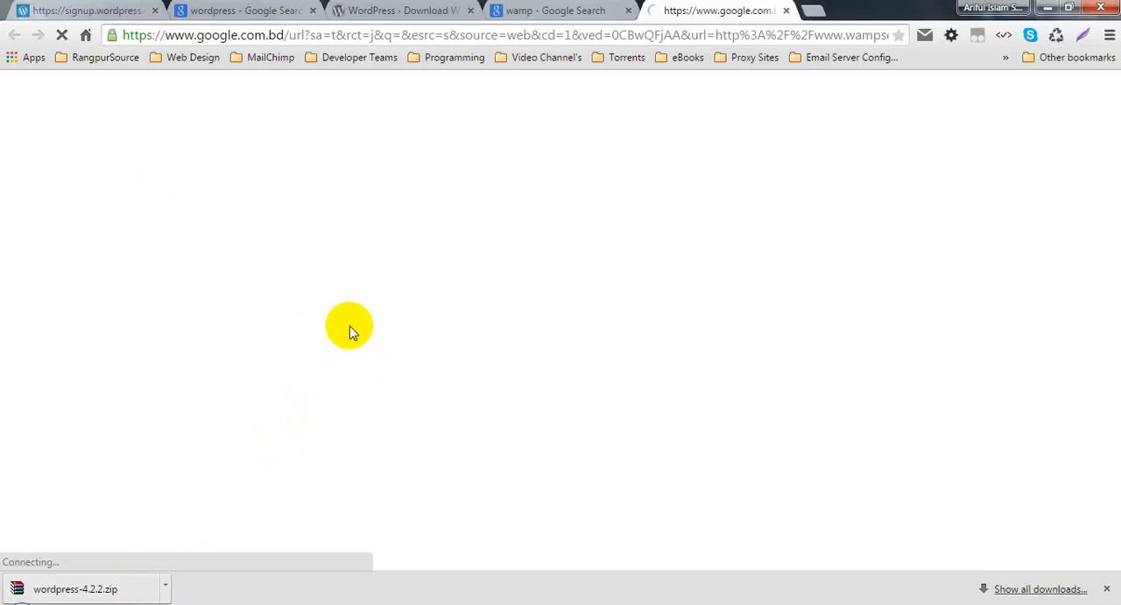
pyautogui.click(581, 12)
pyautogui.click(629, 12)
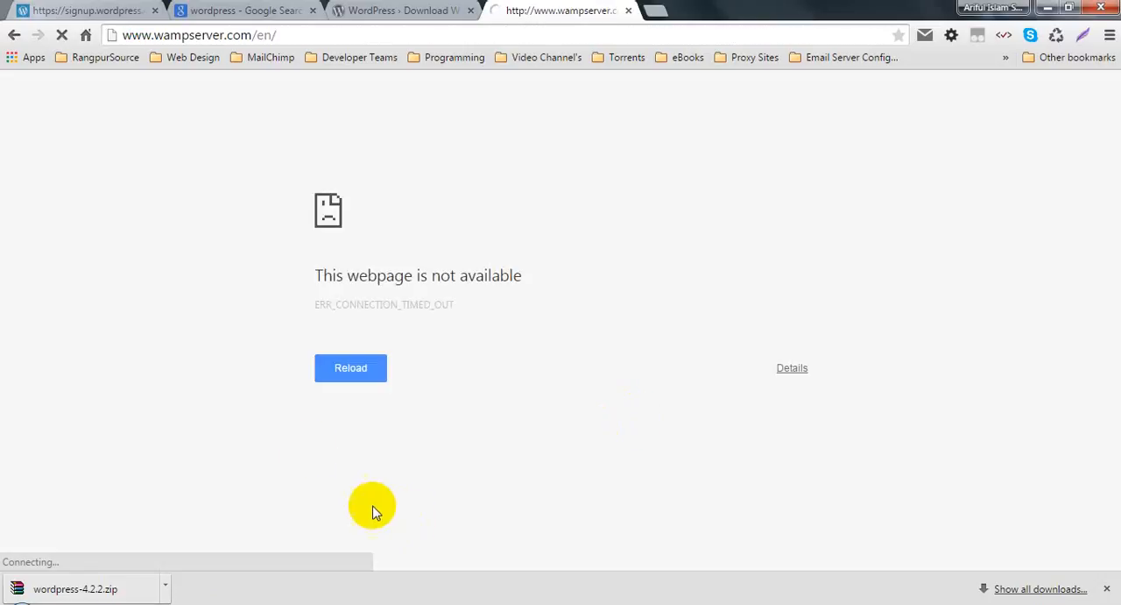
pyautogui.click(329, 366)
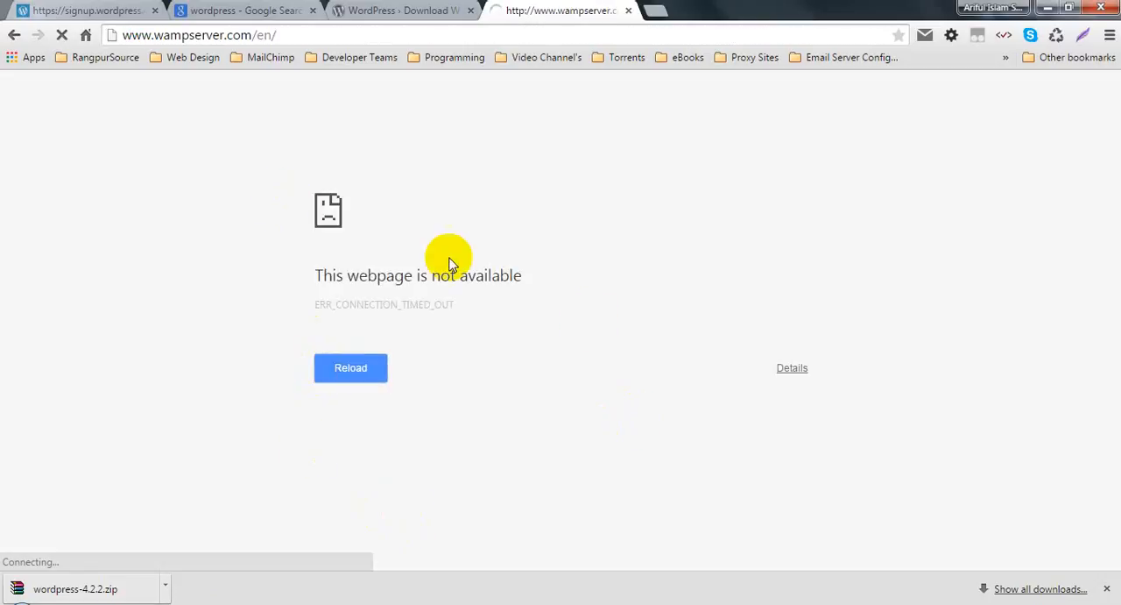
# Step: Bring up the untitled Notepad document and close it without saving its changes
pyautogui.click(732, 601)
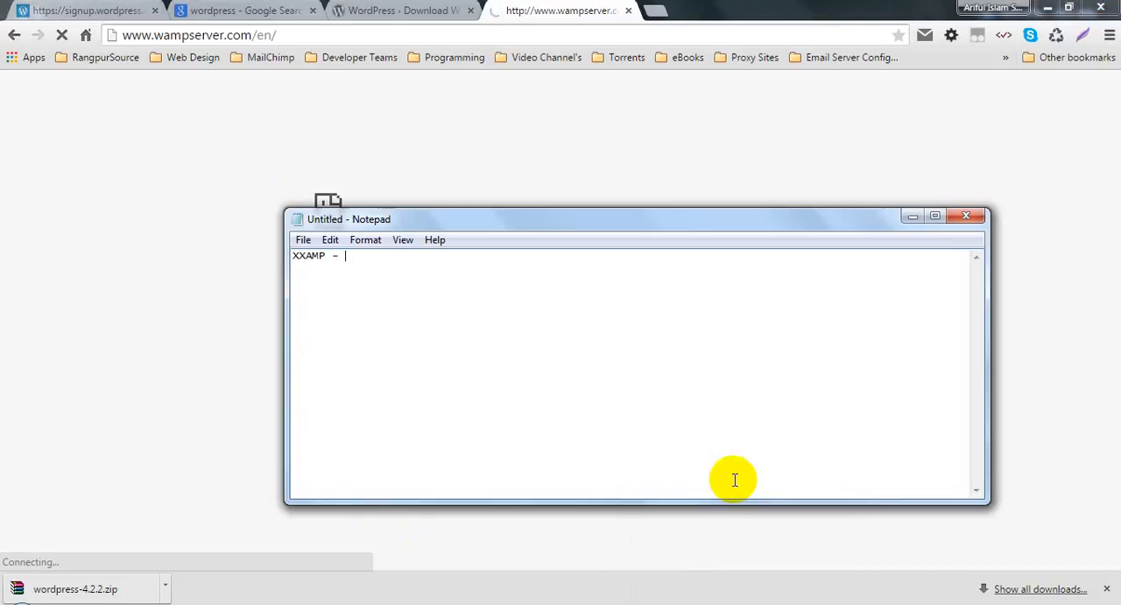
pyautogui.click(965, 214)
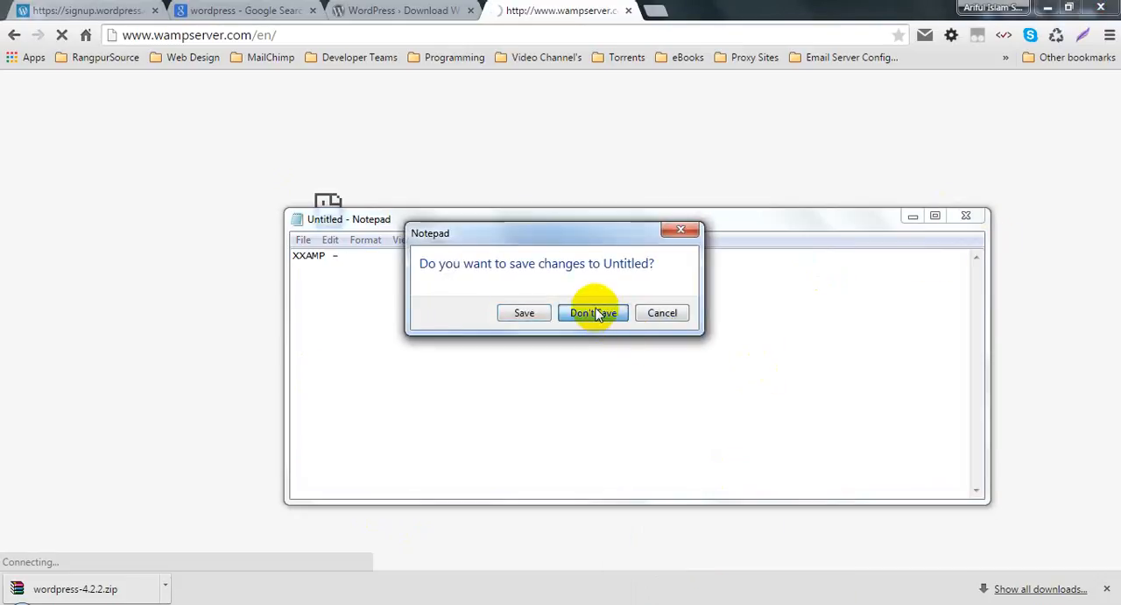
pyautogui.click(593, 313)
# Step: Minimise the browser and open the OS 7 (C:) drive from Computer on the desktop
pyautogui.click(1048, 7)
pyautogui.doubleClick(30, 21)
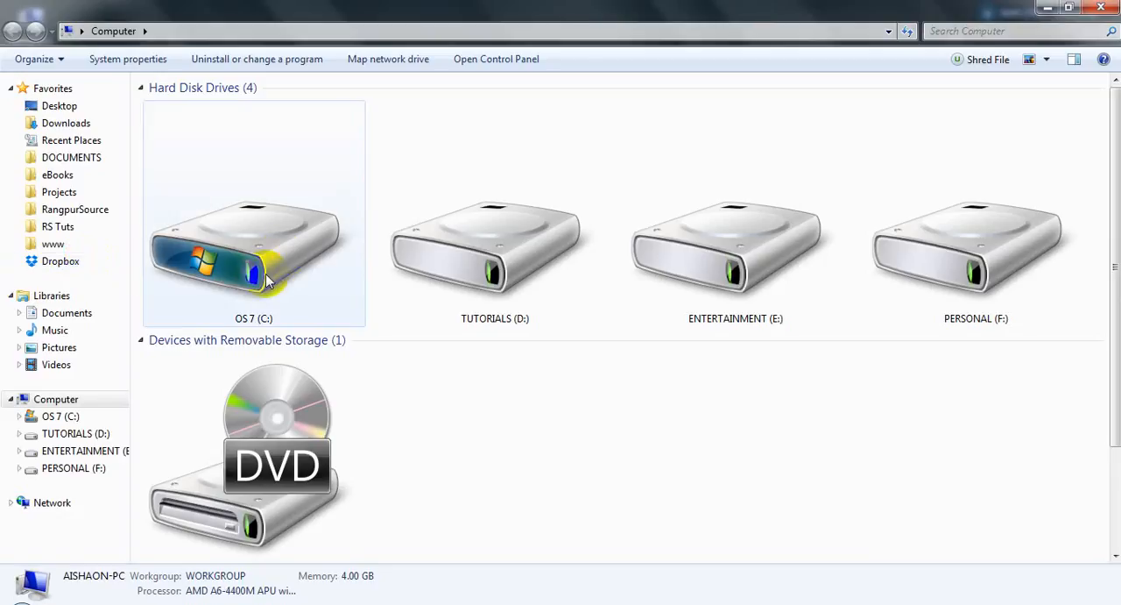
pyautogui.doubleClick(267, 280)
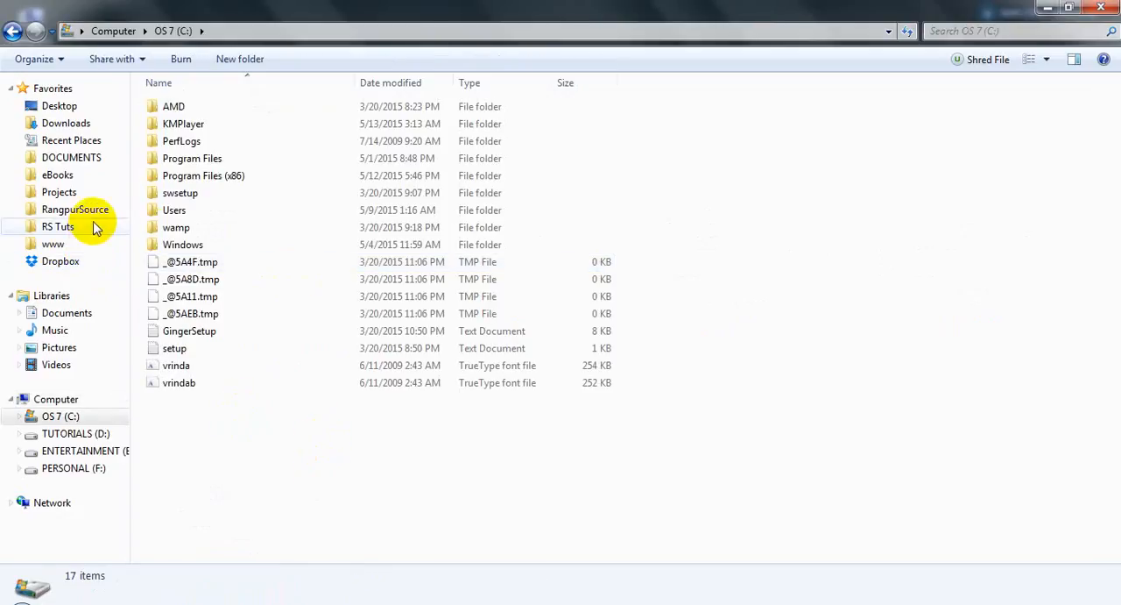
# Step: Select the wamp folder on the C: drive, and switch to Chrome to retry loading the WampServer page
pyautogui.click(175, 229)
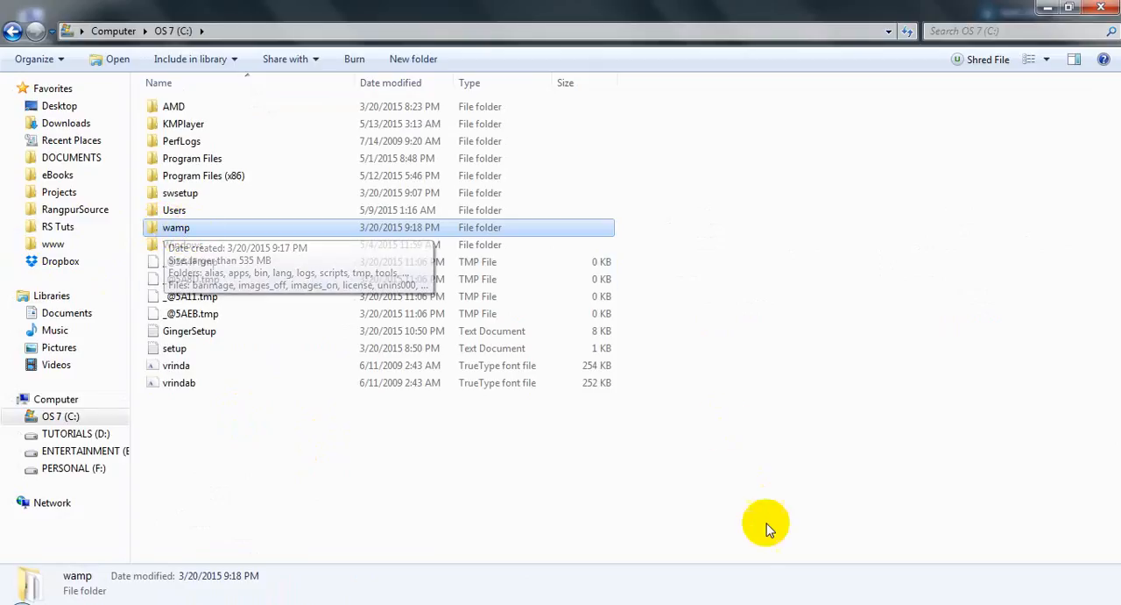
pyautogui.click(708, 603)
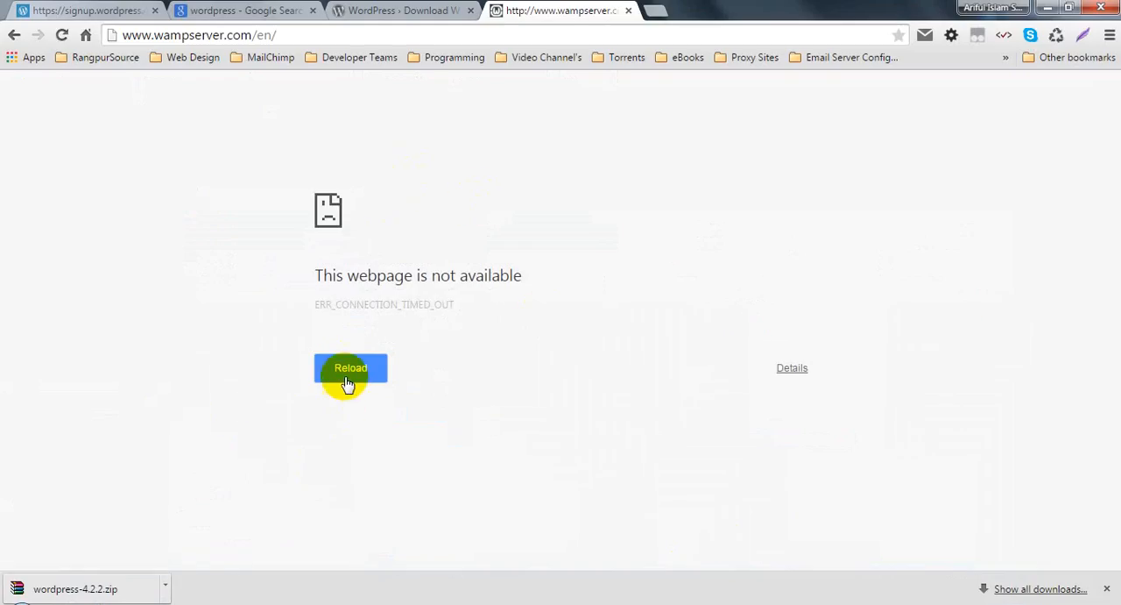
pyautogui.click(349, 375)
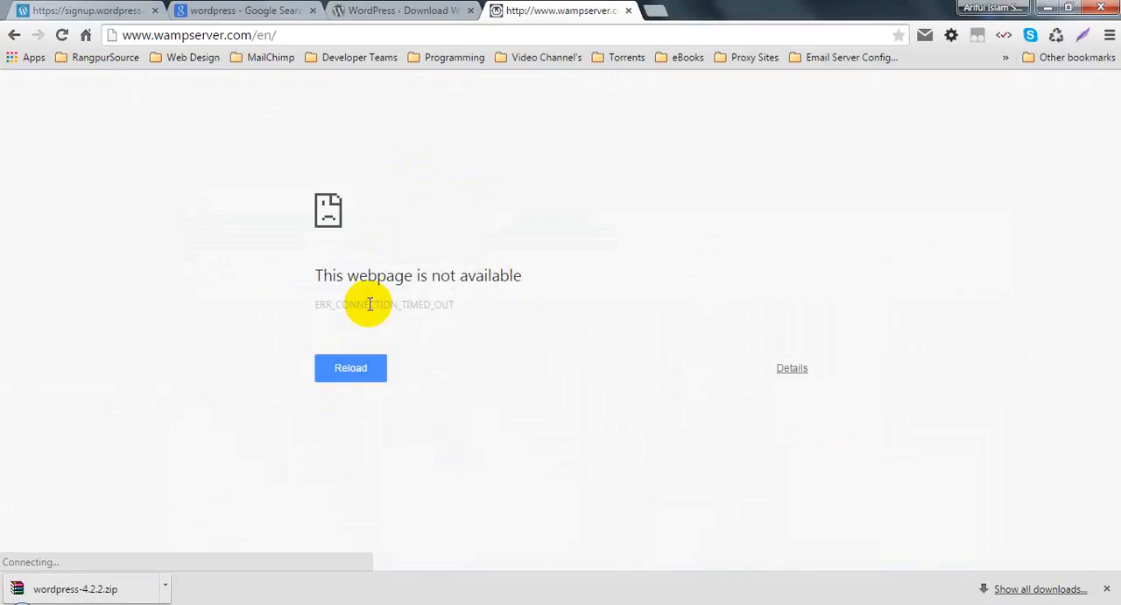
pyautogui.click(349, 374)
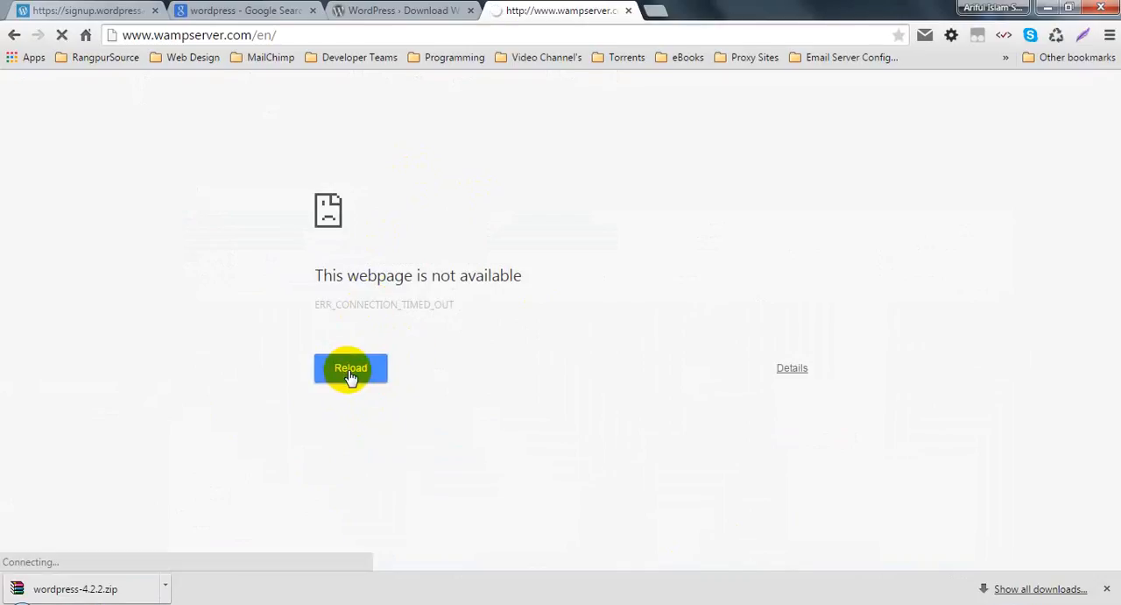
# Step: Close the "wordpress" Google search tab and return to the WampServer tab
pyautogui.click(377, 10)
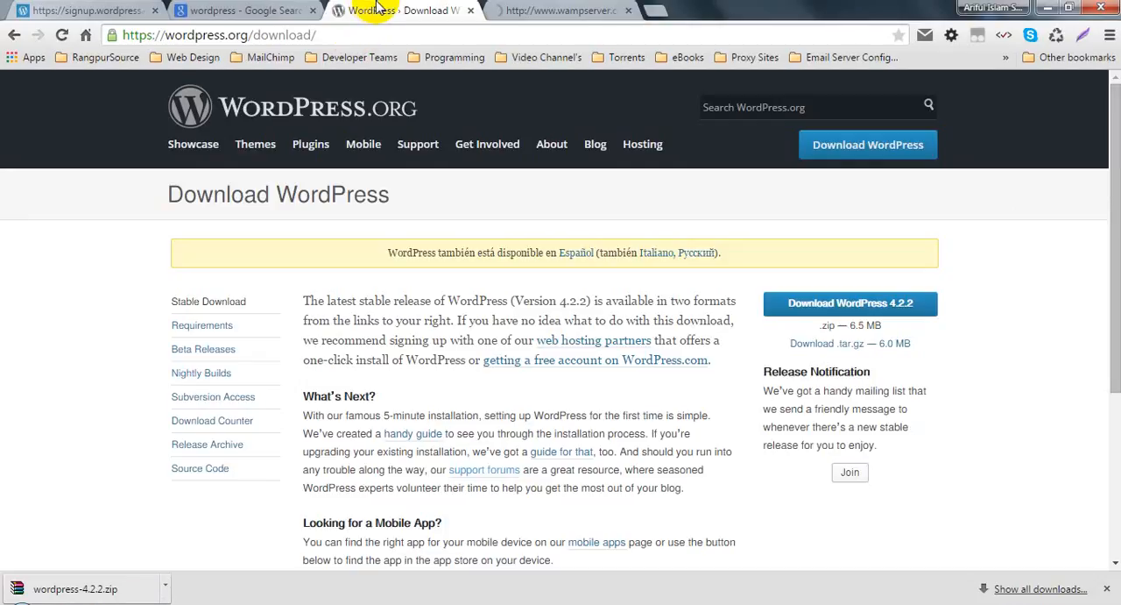
pyautogui.click(601, 9)
pyautogui.click(263, 10)
pyautogui.click(313, 10)
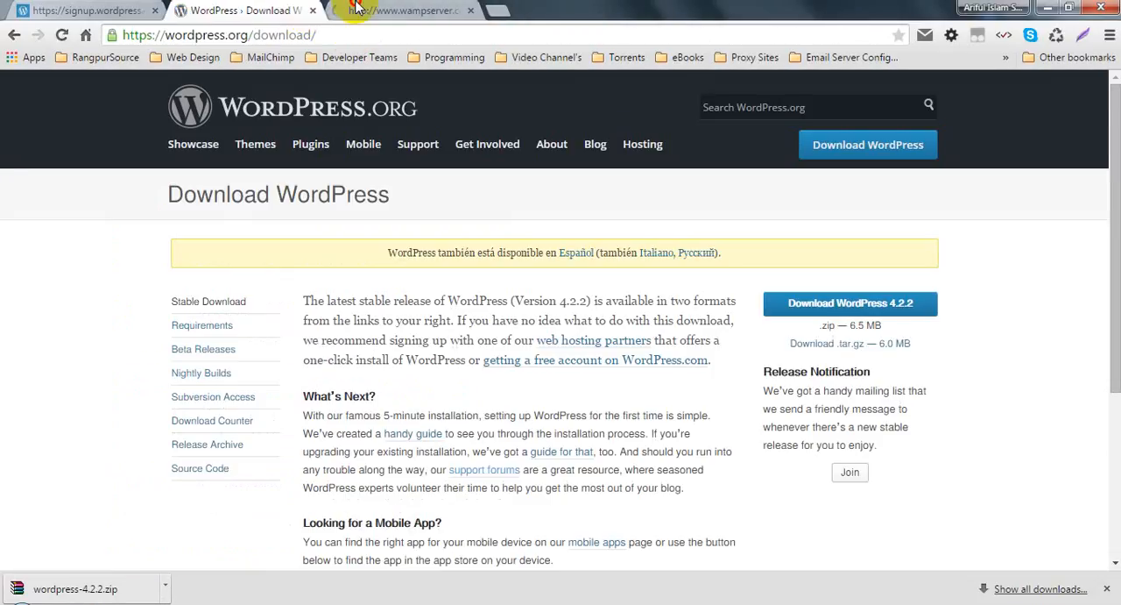
pyautogui.click(355, 9)
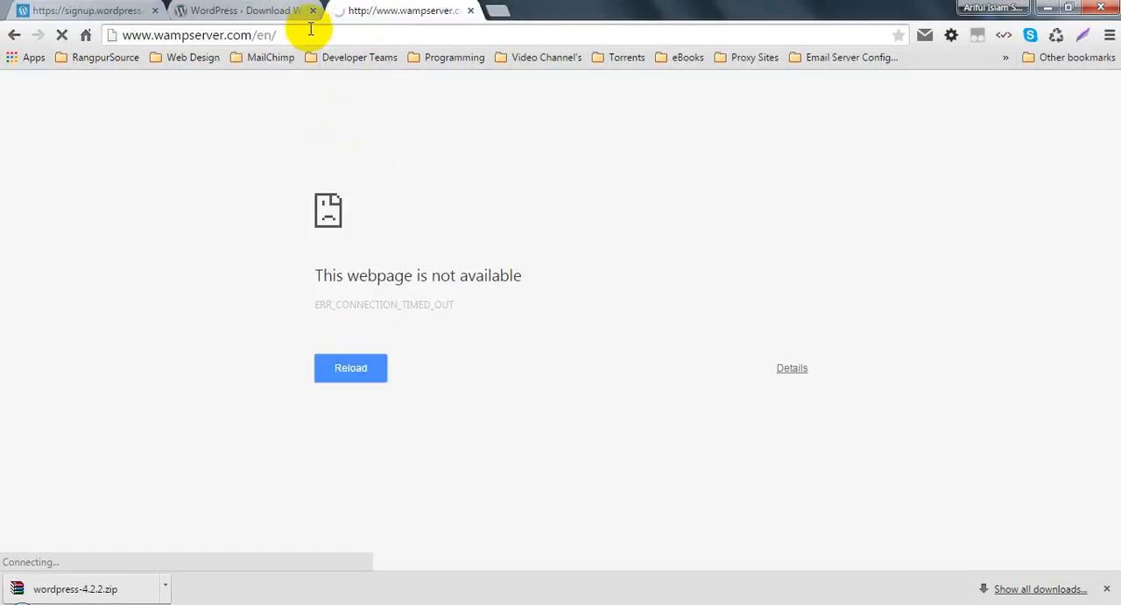
# Step: Reload the WampServer page and the Download WordPress page to check whether each one loads
pyautogui.moveTo(282, 31); pyautogui.dragTo(103, 27)
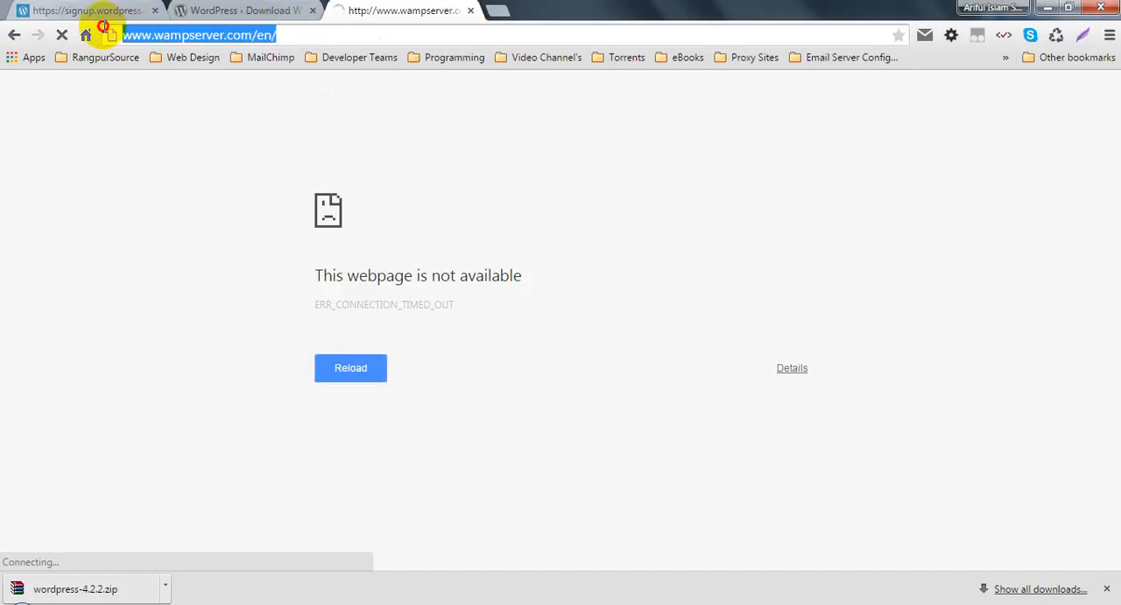
pyautogui.click(292, 35)
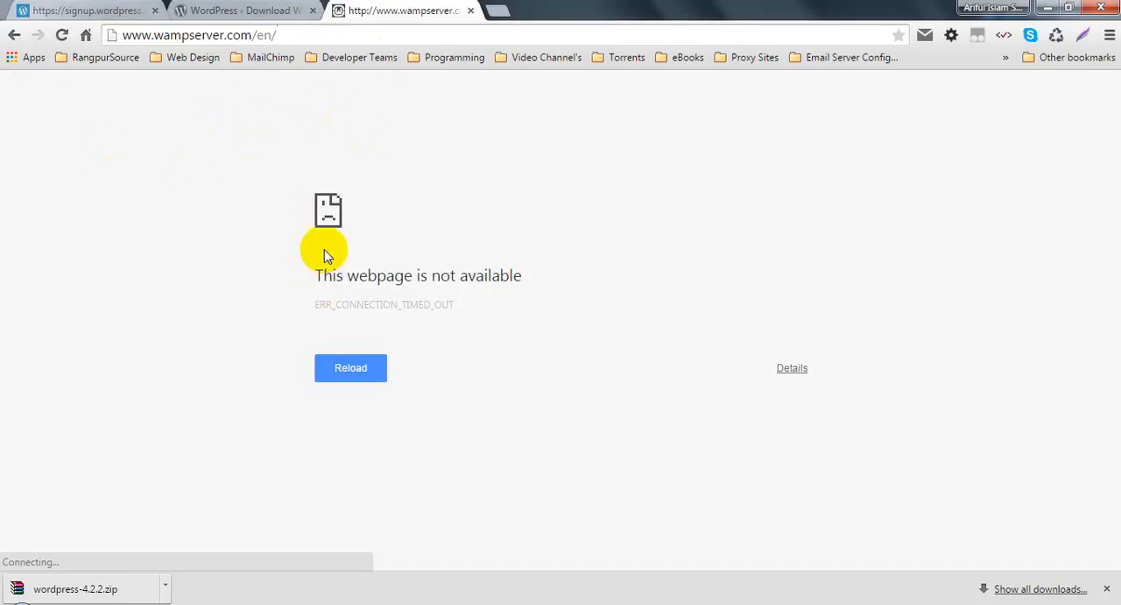
pyautogui.click(343, 368)
pyautogui.click(219, 11)
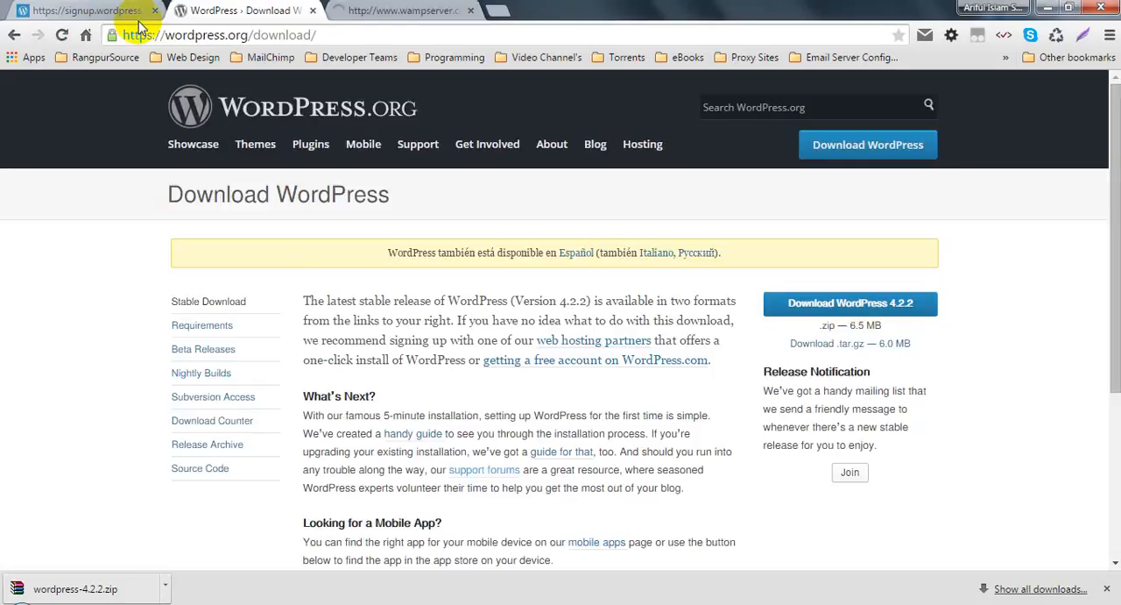
pyautogui.click(63, 39)
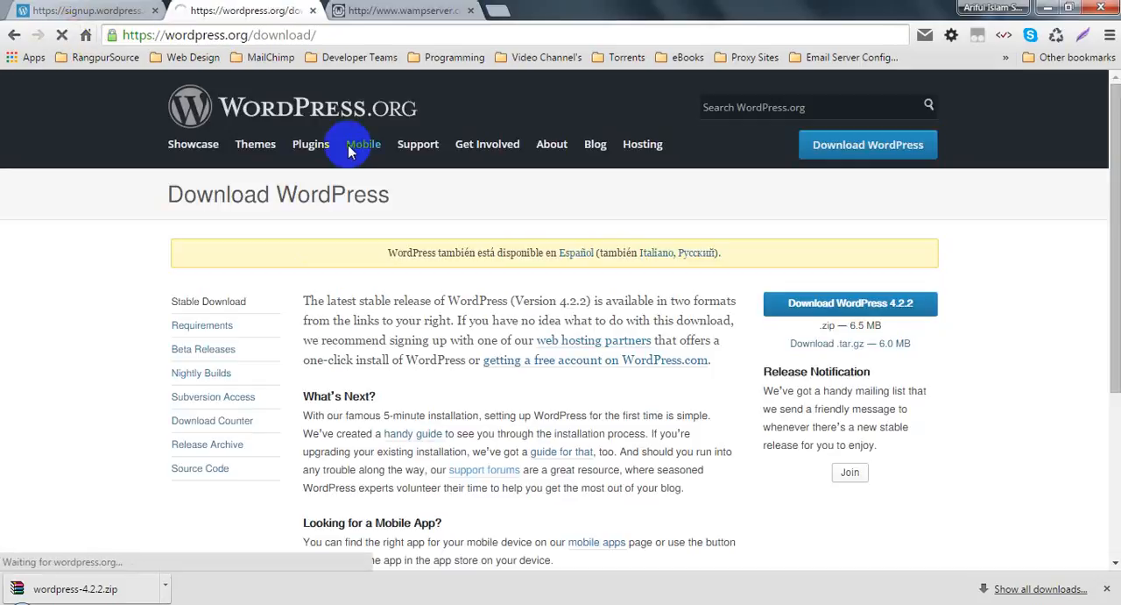
pyautogui.click(403, 10)
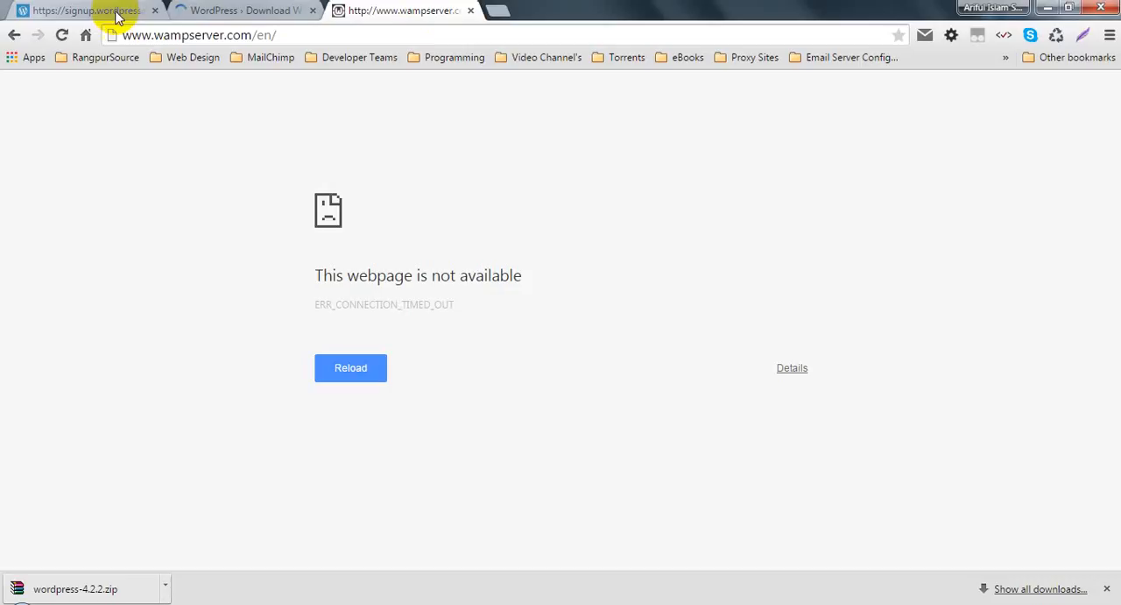
pyautogui.click(61, 35)
pyautogui.click(205, 9)
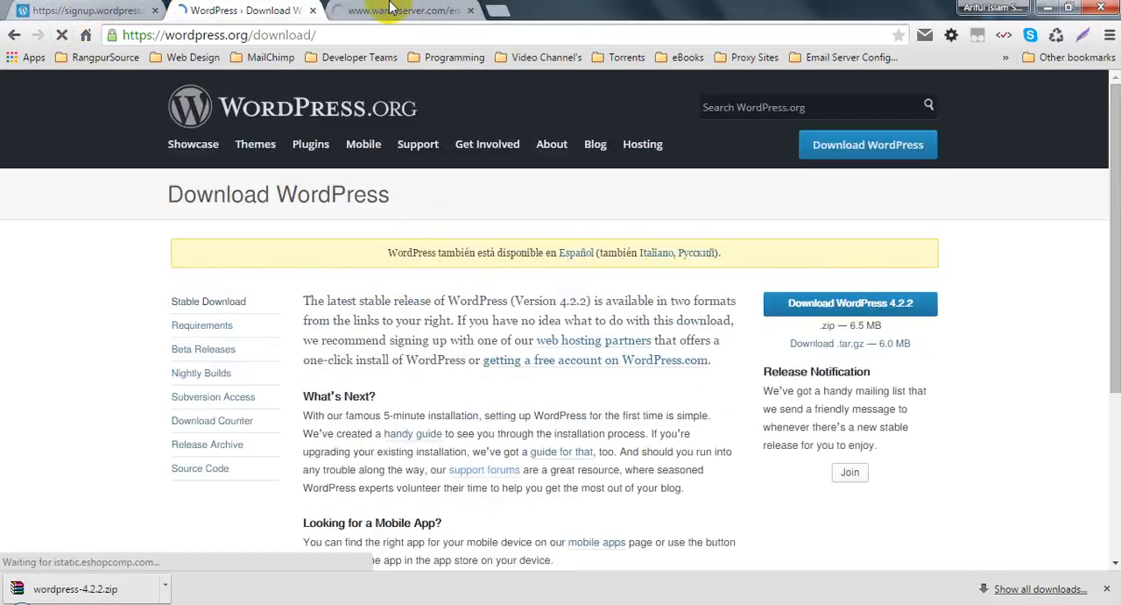
pyautogui.click(395, 10)
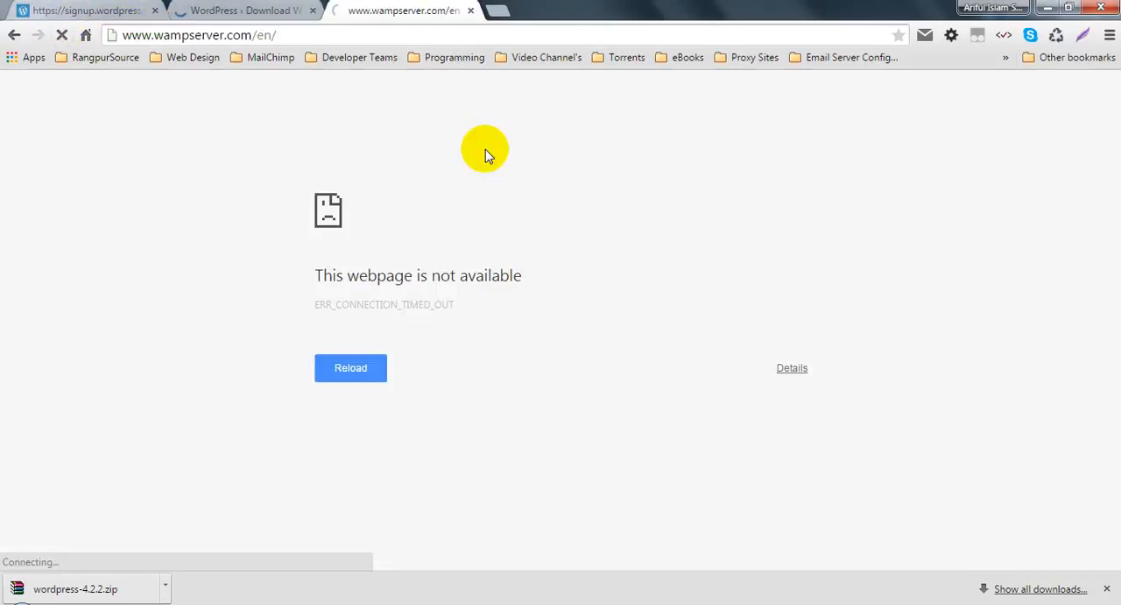
pyautogui.click(254, 35)
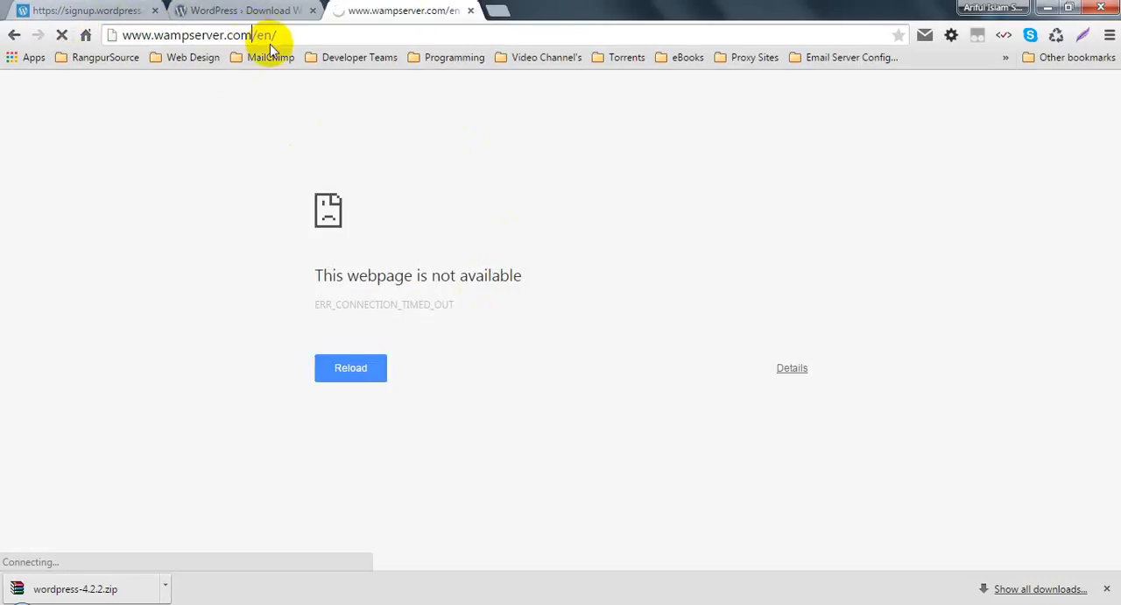
pyautogui.click(14, 35)
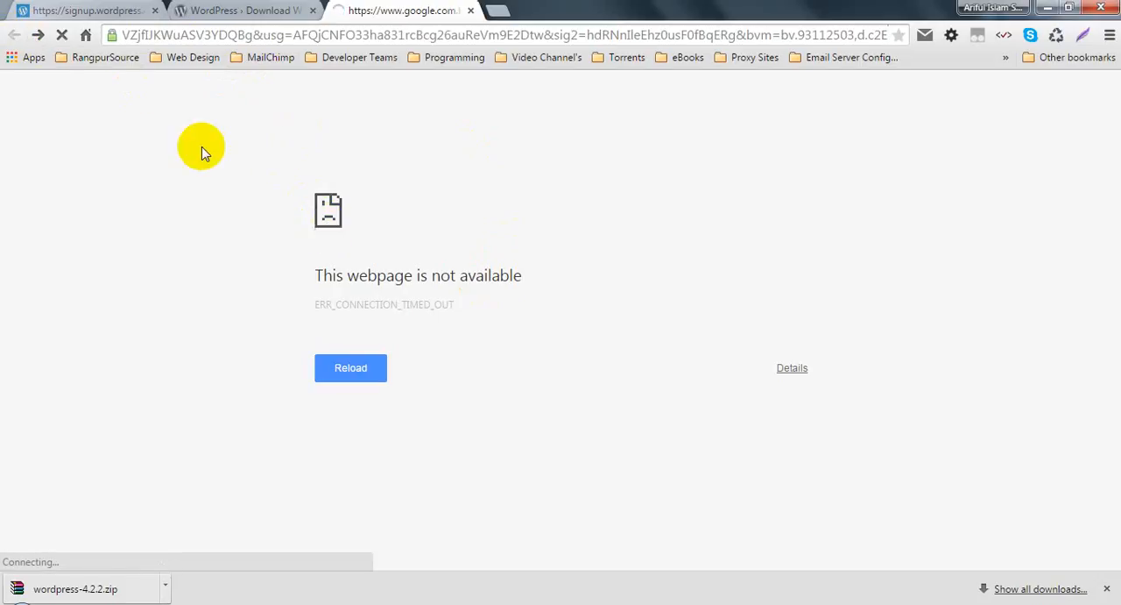
pyautogui.click(269, 38)
pyautogui.write('wamp s')
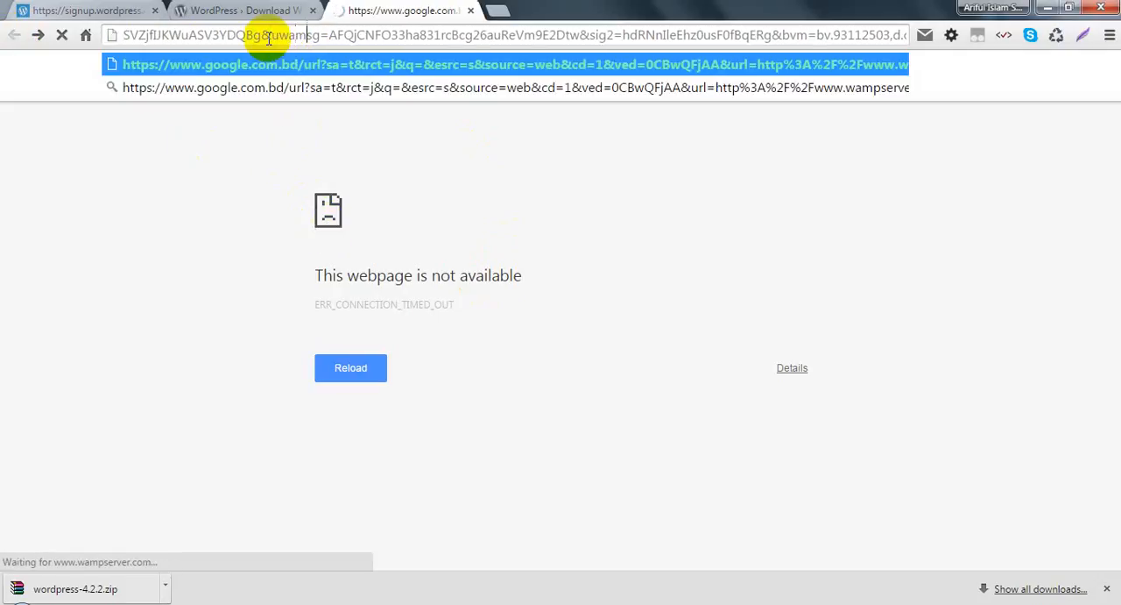
pyautogui.write('ownload')
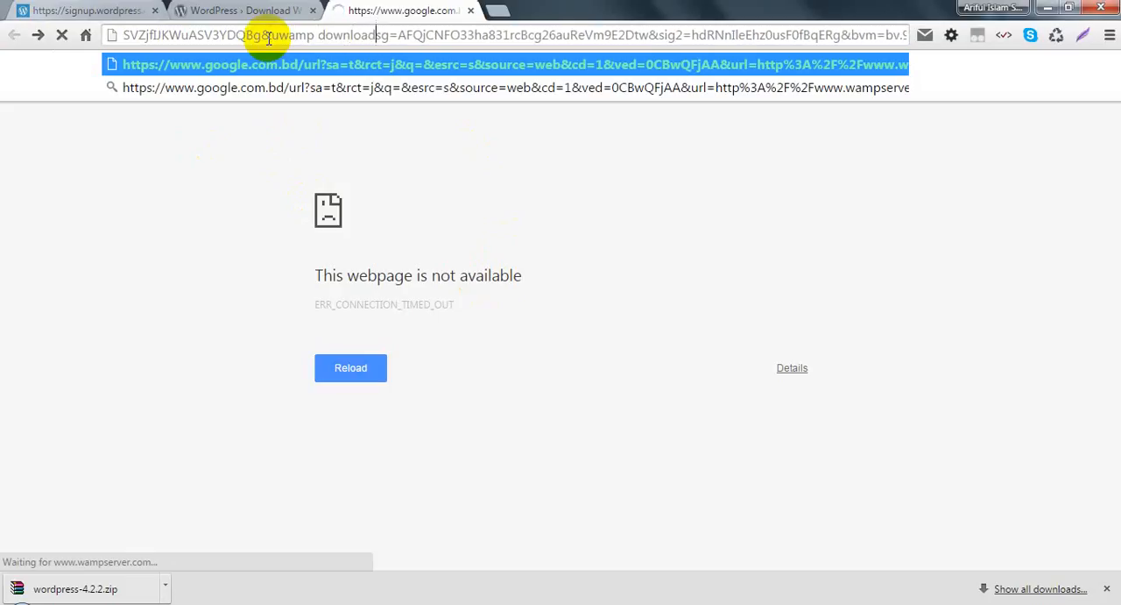
# Step: Replace the address in the WampServer tab with a Google search for "wamp download"
pyautogui.hotkey('ctrl', 'a')
pyautogui.write('wamp d')
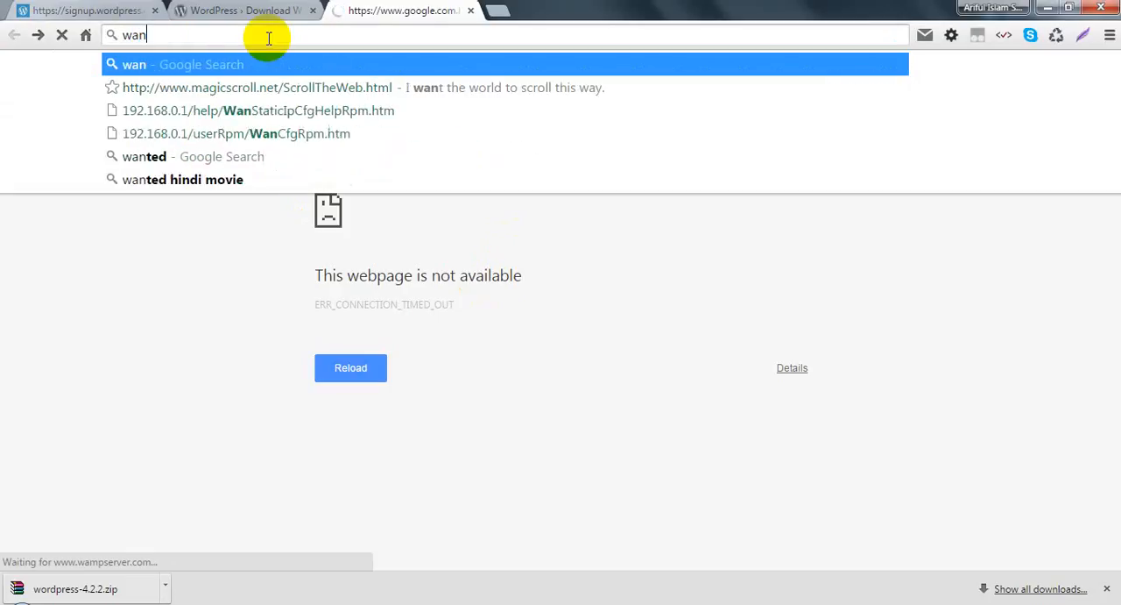
pyautogui.write('ownload')
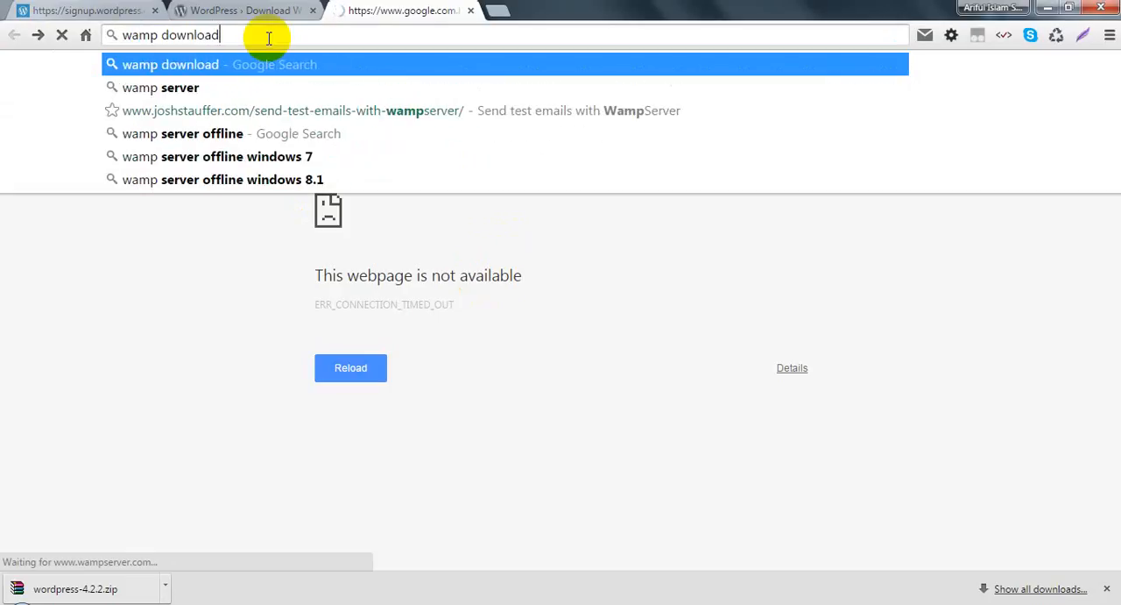
pyautogui.press('Return')
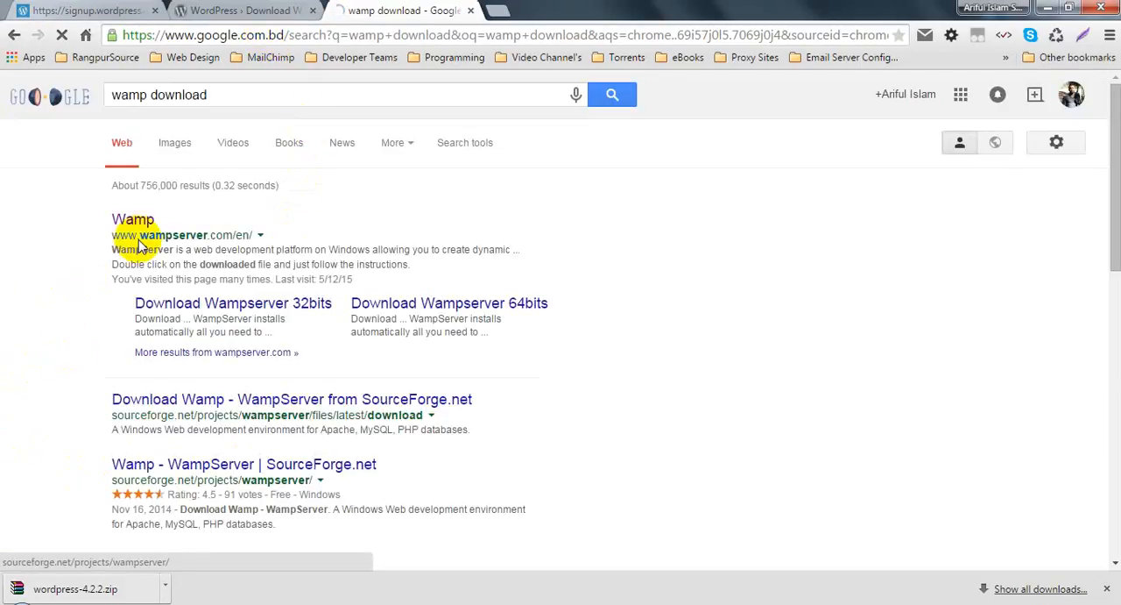
# Step: Try to load the Download Wampserver 32bits result in a separate tab, and close that tab
pyautogui.click(259, 302)
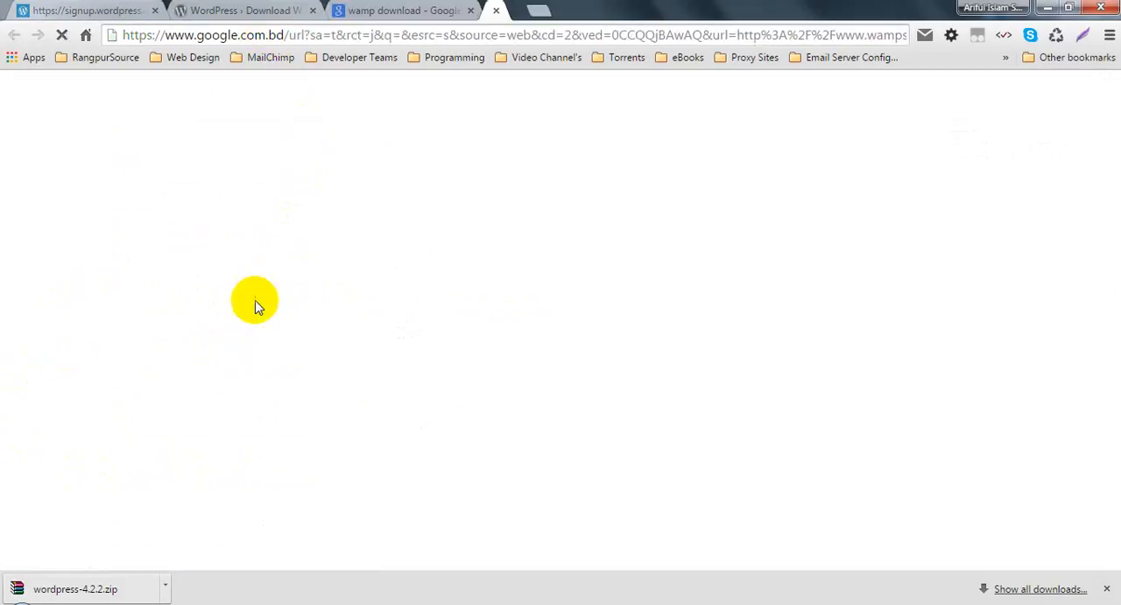
pyautogui.click(391, 9)
pyautogui.click(535, 11)
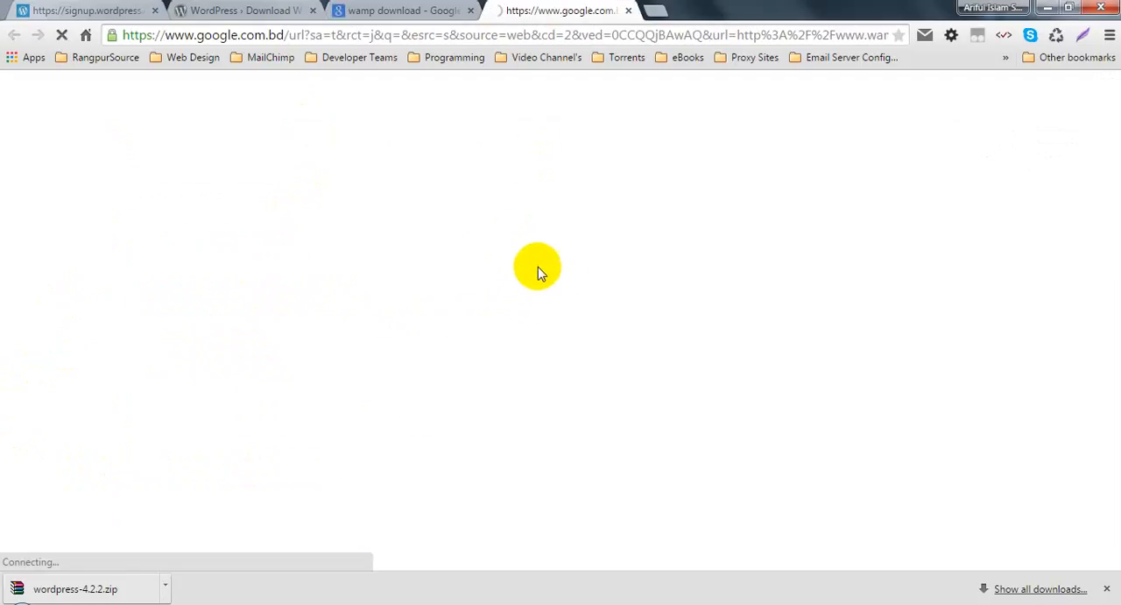
pyautogui.click(401, 9)
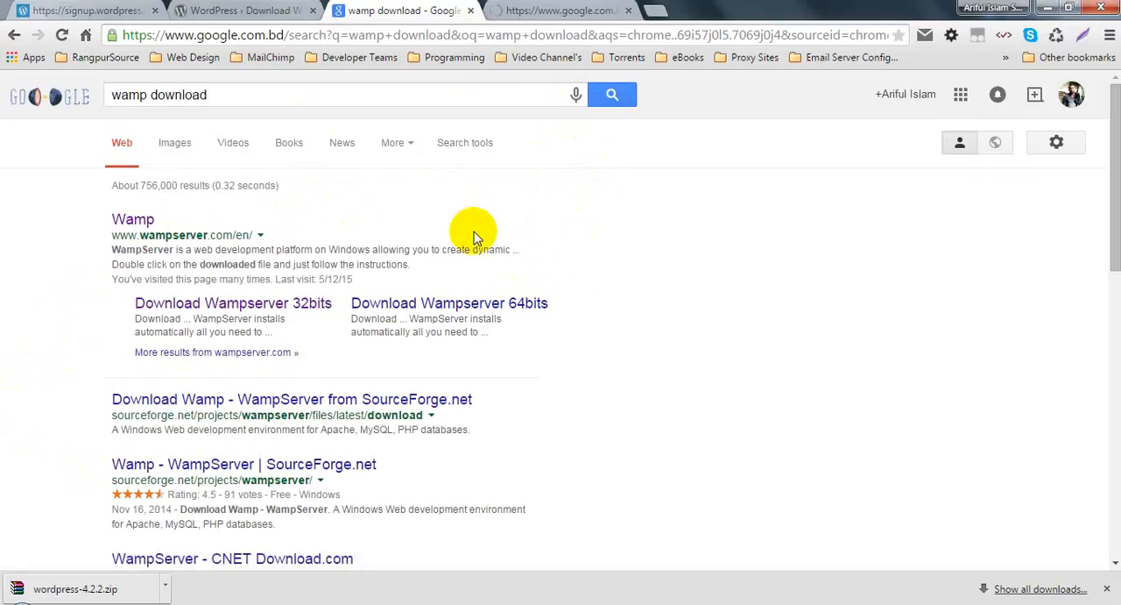
pyautogui.click(561, 9)
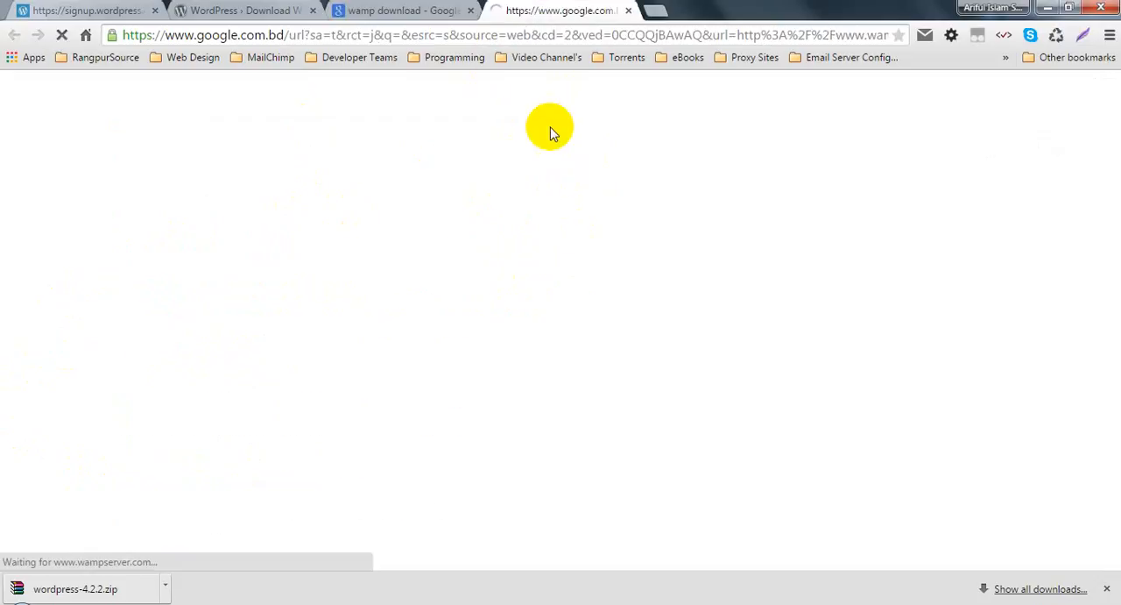
pyautogui.click(413, 8)
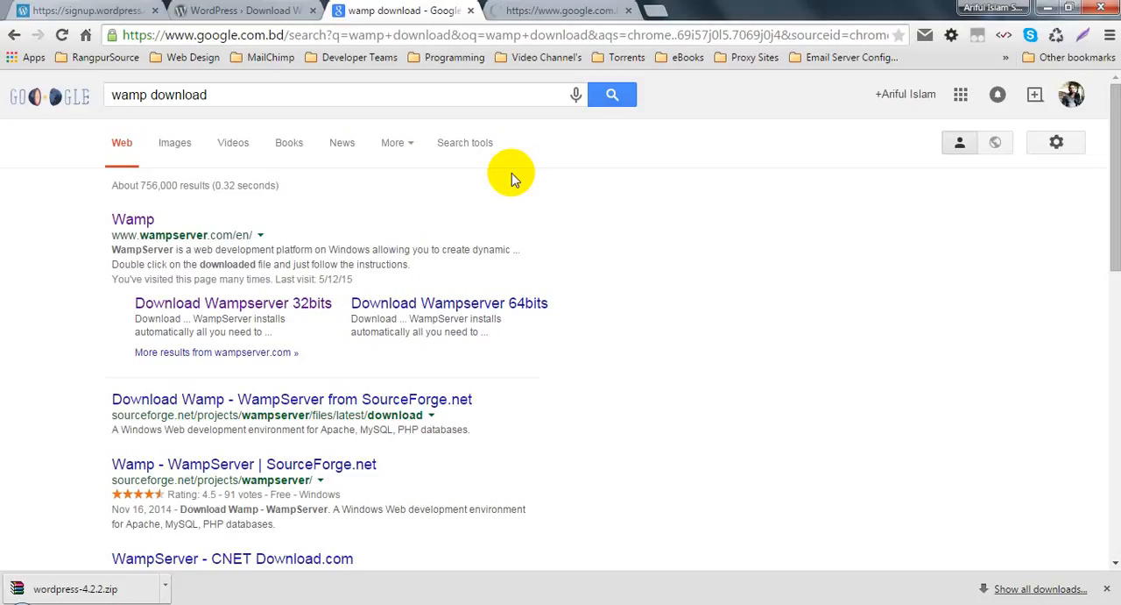
pyautogui.click(508, 10)
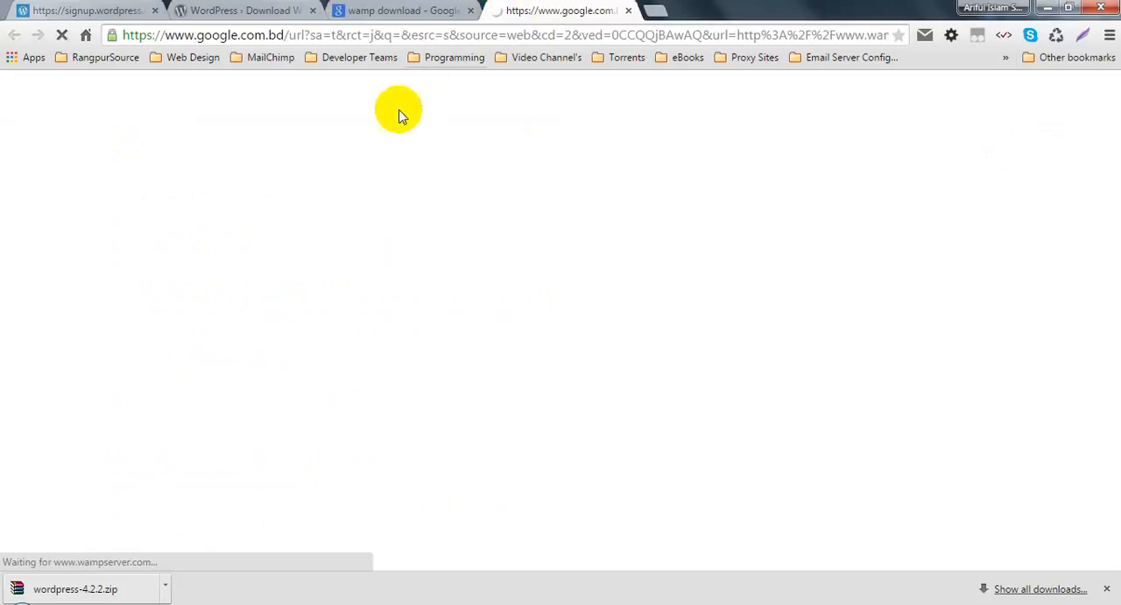
pyautogui.click(629, 11)
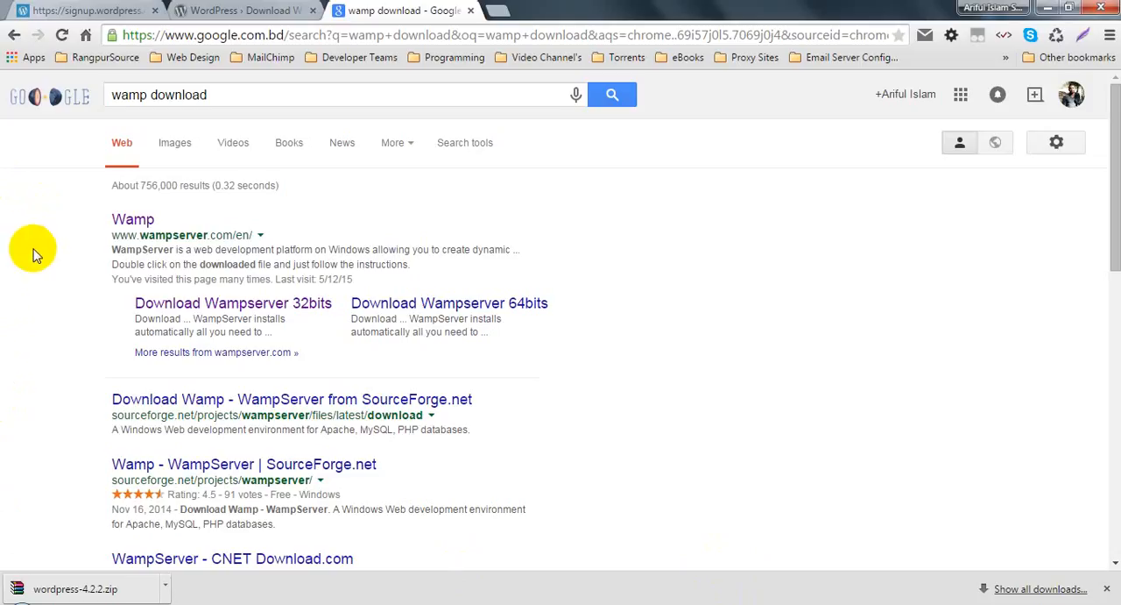
# Step: Switch to Windows Explorer and open the Essential Softwares folder inside SOFTWARES on the PERSONAL (F:) drive
pyautogui.click(7, 601)
pyautogui.click(329, 379)
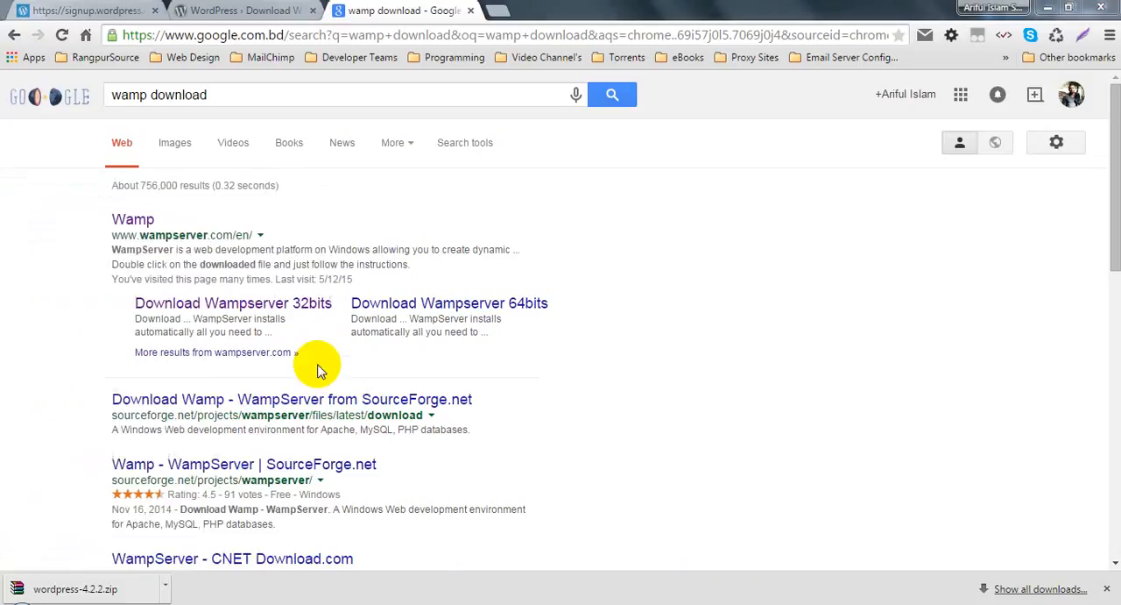
pyautogui.doubleClick(941, 227)
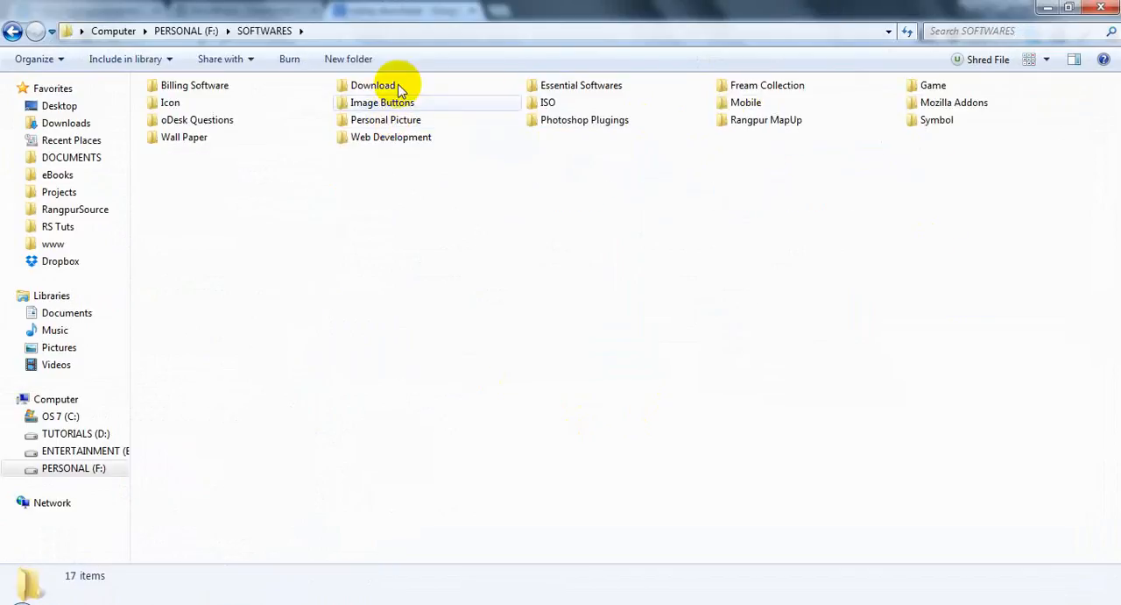
pyautogui.doubleClick(578, 85)
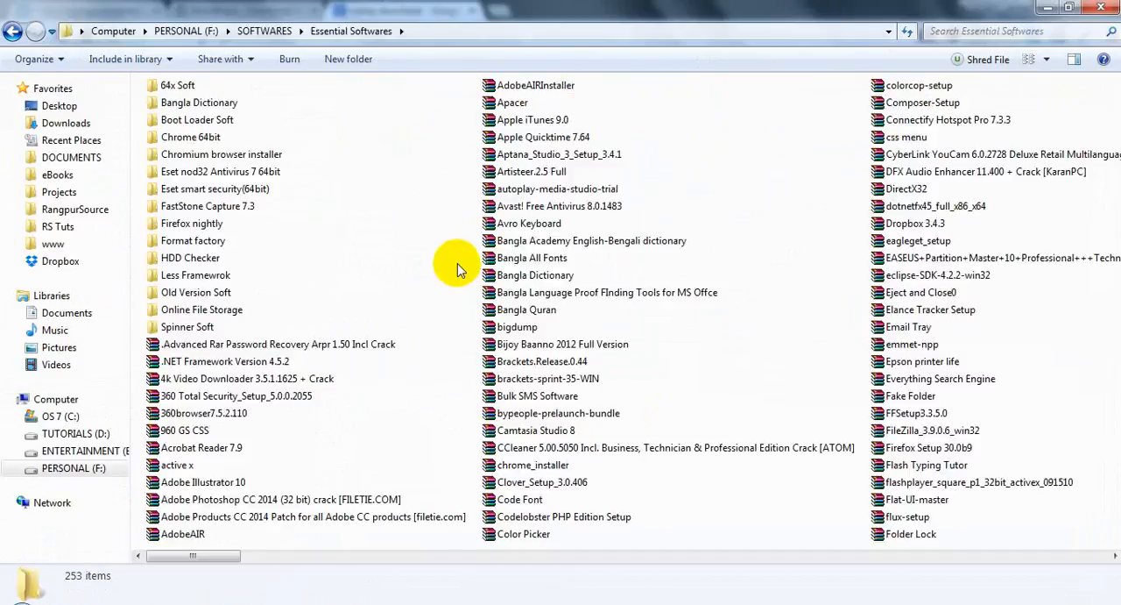
# Step: Find the Wamp Server 2.4 archive, open it in WinRAR and select Wampserver2.4-x64.exe
pyautogui.write('wamp')
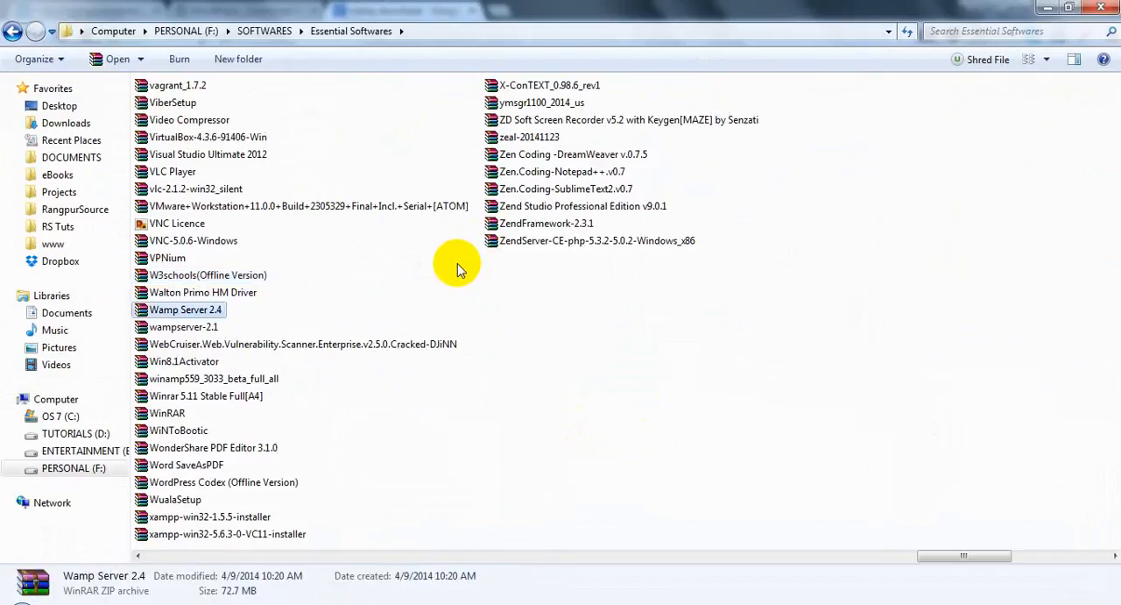
pyautogui.click(386, 272)
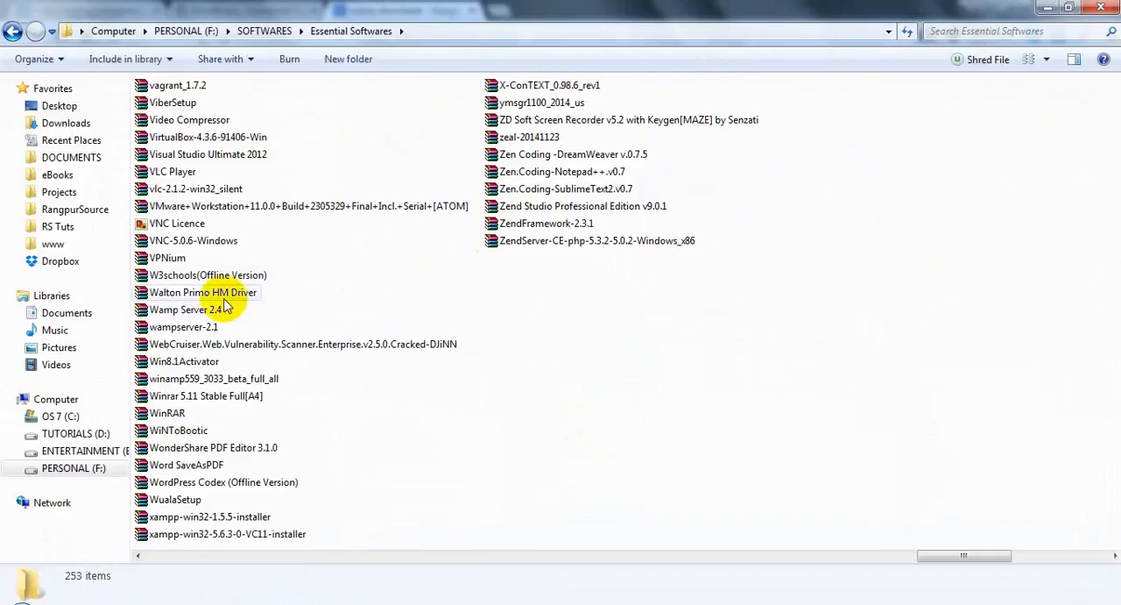
pyautogui.click(214, 308)
pyautogui.doubleClick(214, 308)
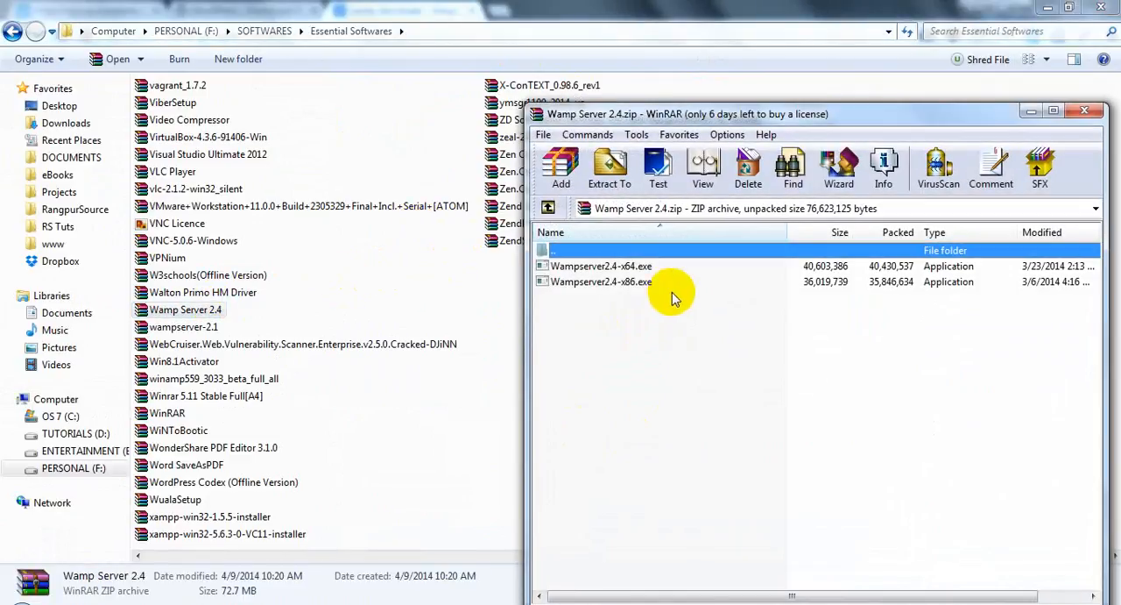
pyautogui.click(601, 267)
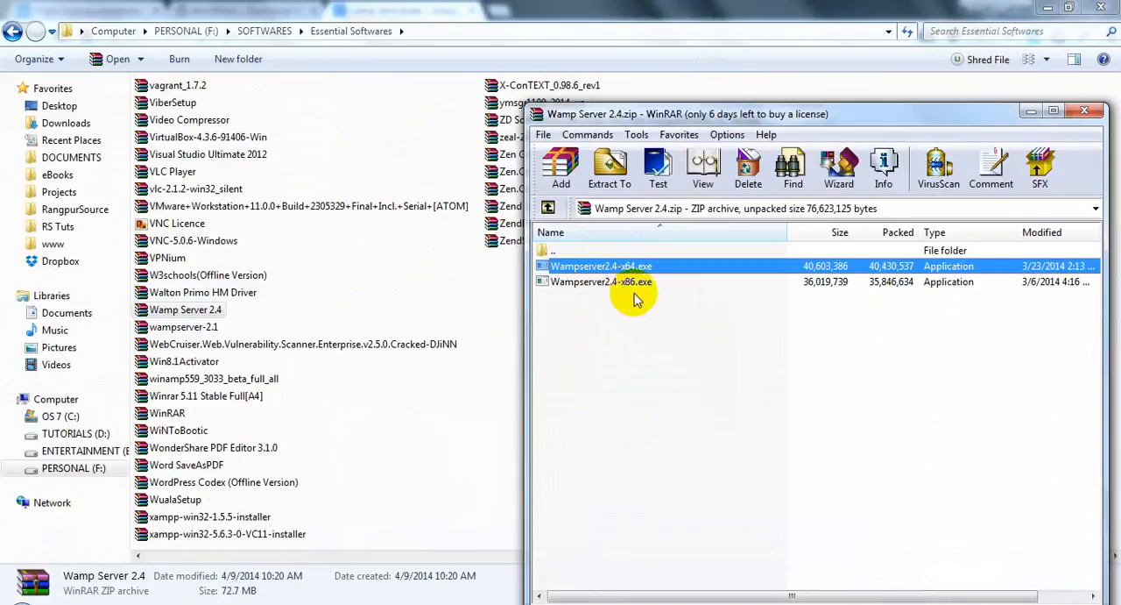
# Step: Run the Wampserver2.4-x64.exe installer from the archive and accept its license agreement
pyautogui.click(625, 283)
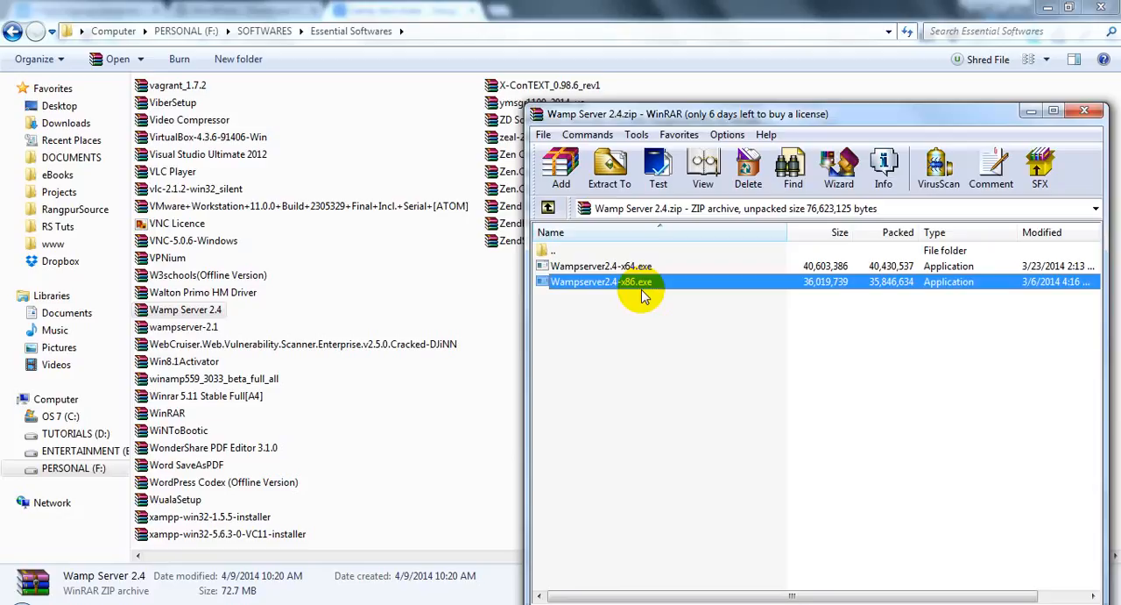
pyautogui.click(652, 267)
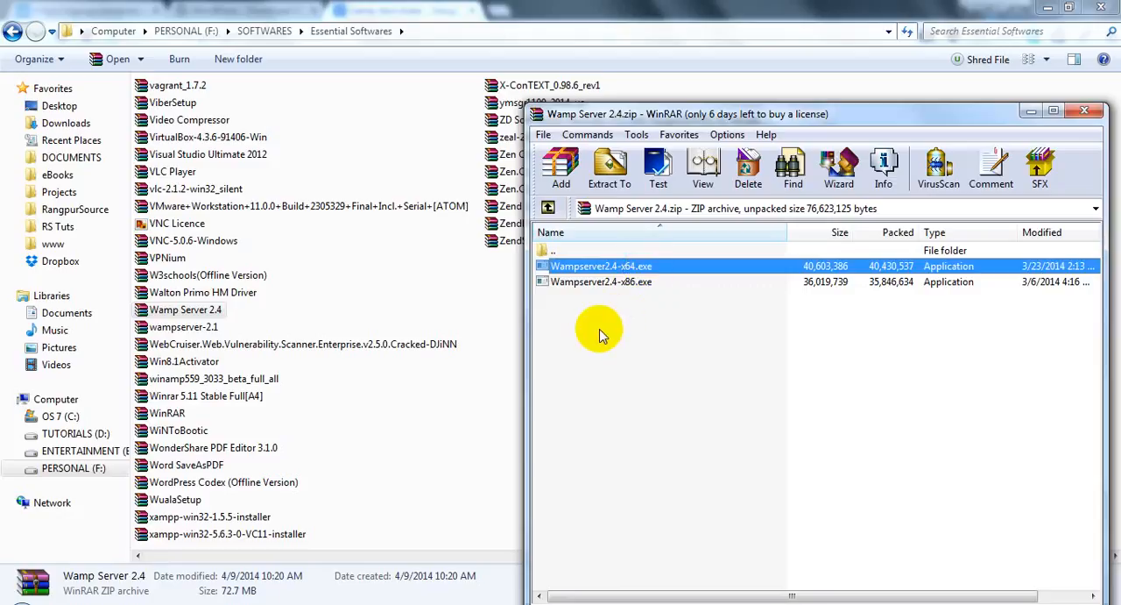
pyautogui.doubleClick(611, 270)
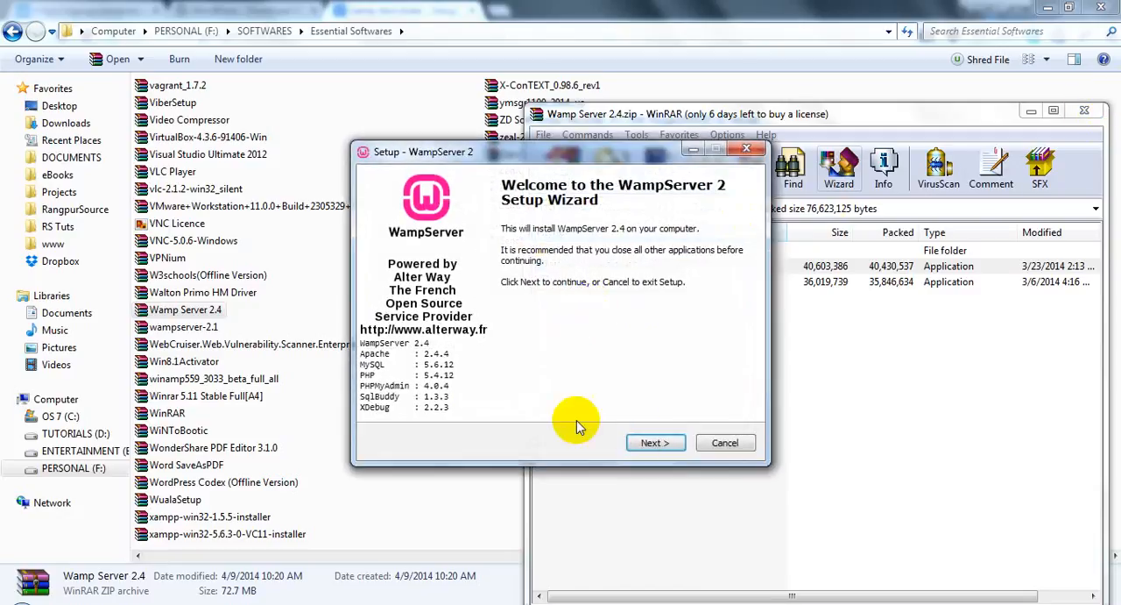
pyautogui.click(650, 442)
pyautogui.click(474, 392)
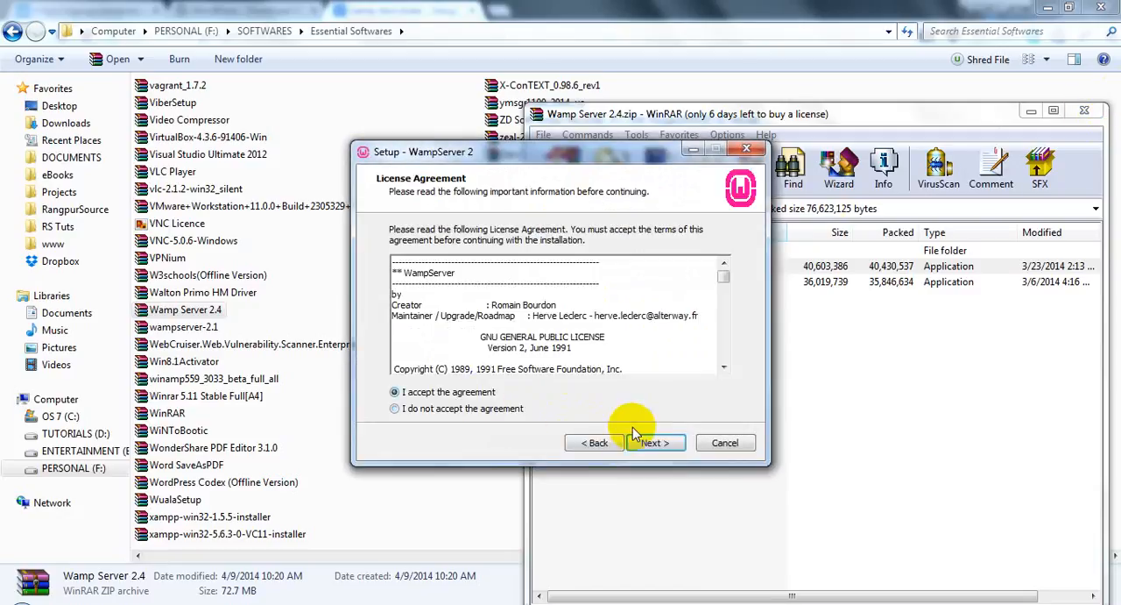
pyautogui.click(656, 442)
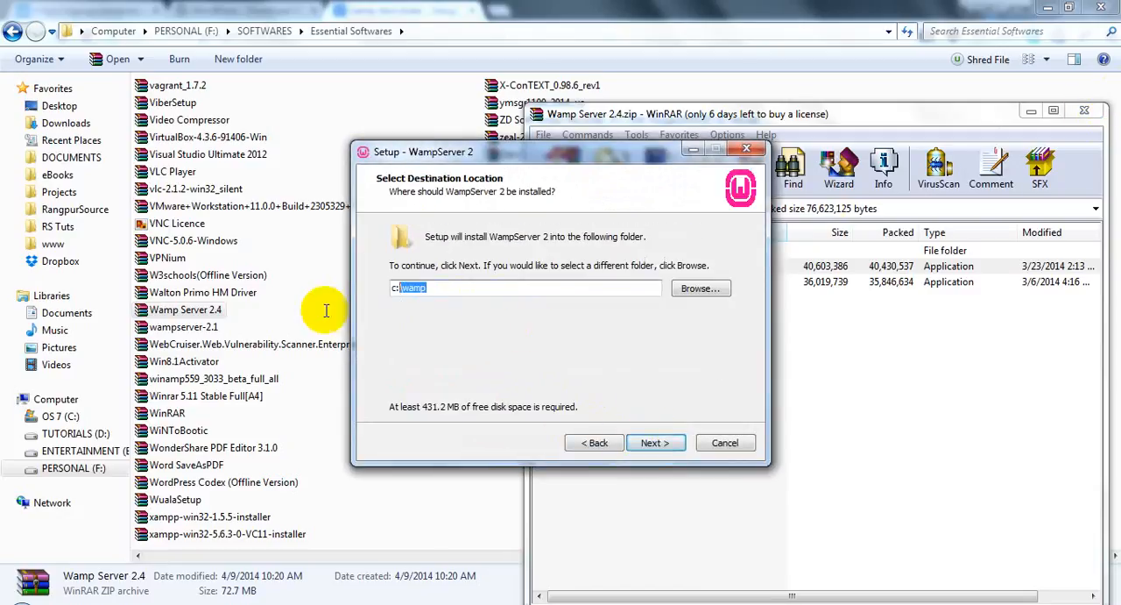
# Step: Keep c:\wamp as the installation folder, continue to the additional tasks page and cancel the WampServer setup
pyautogui.click(446, 290)
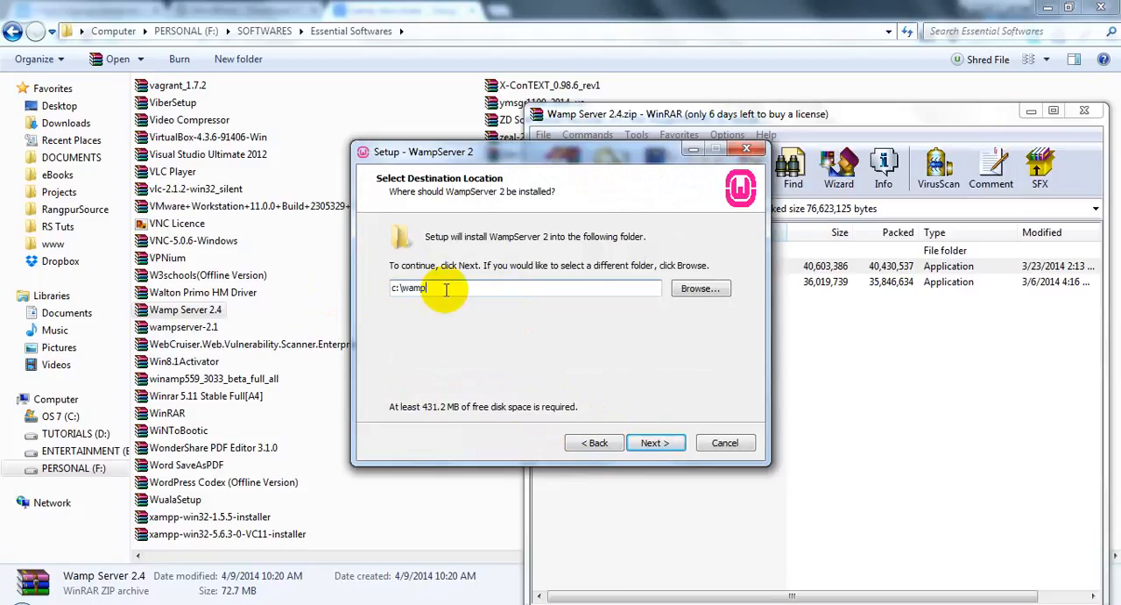
pyautogui.moveTo(458, 290); pyautogui.dragTo(340, 291)
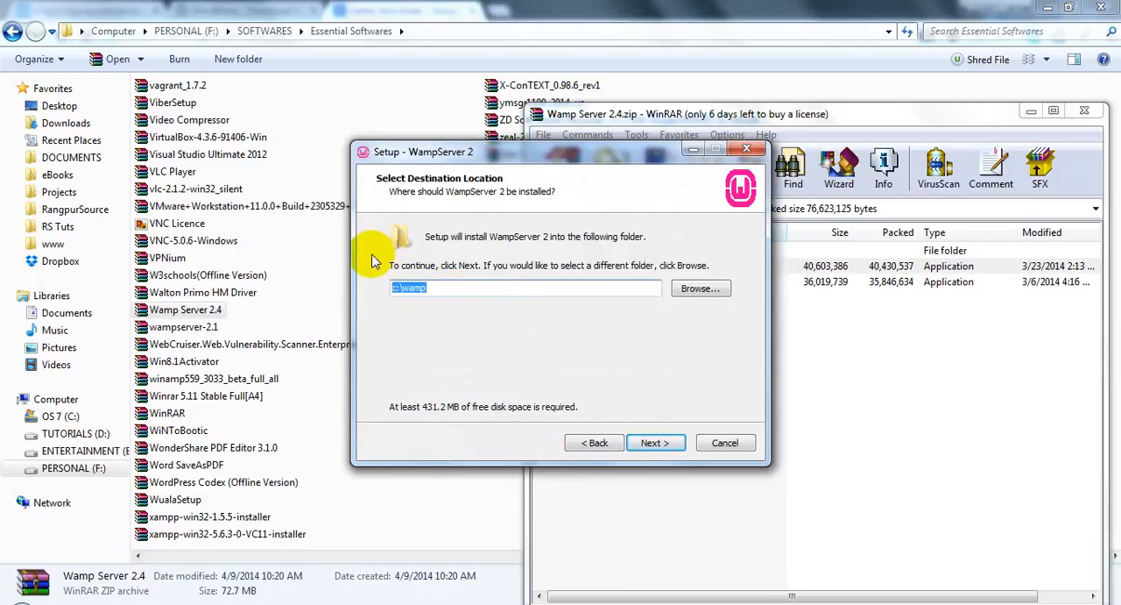
pyautogui.click(655, 442)
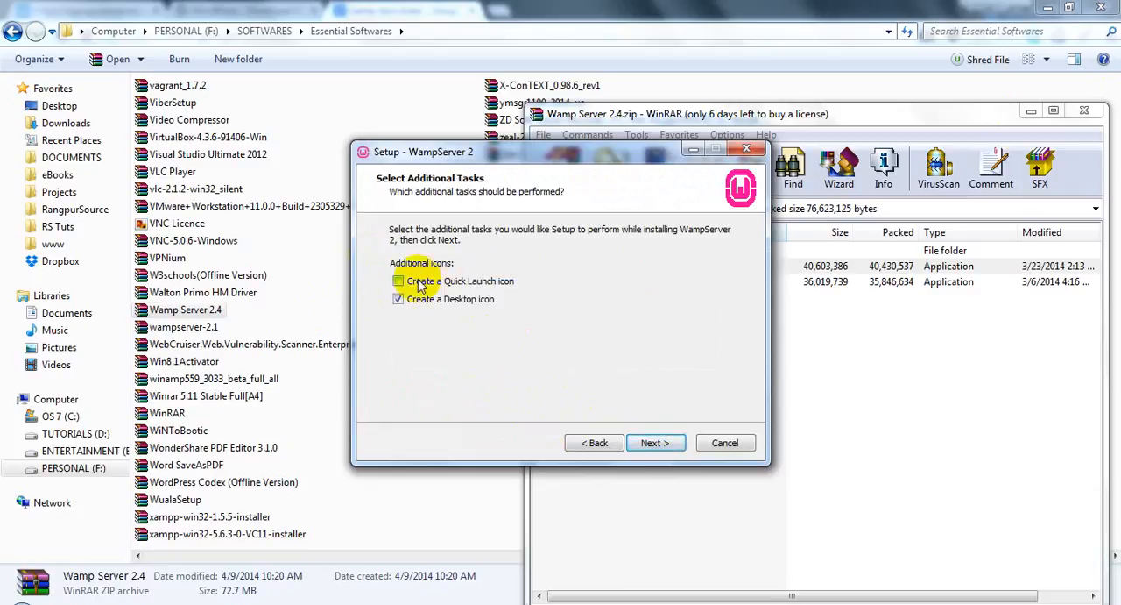
pyautogui.click(725, 444)
pyautogui.click(640, 386)
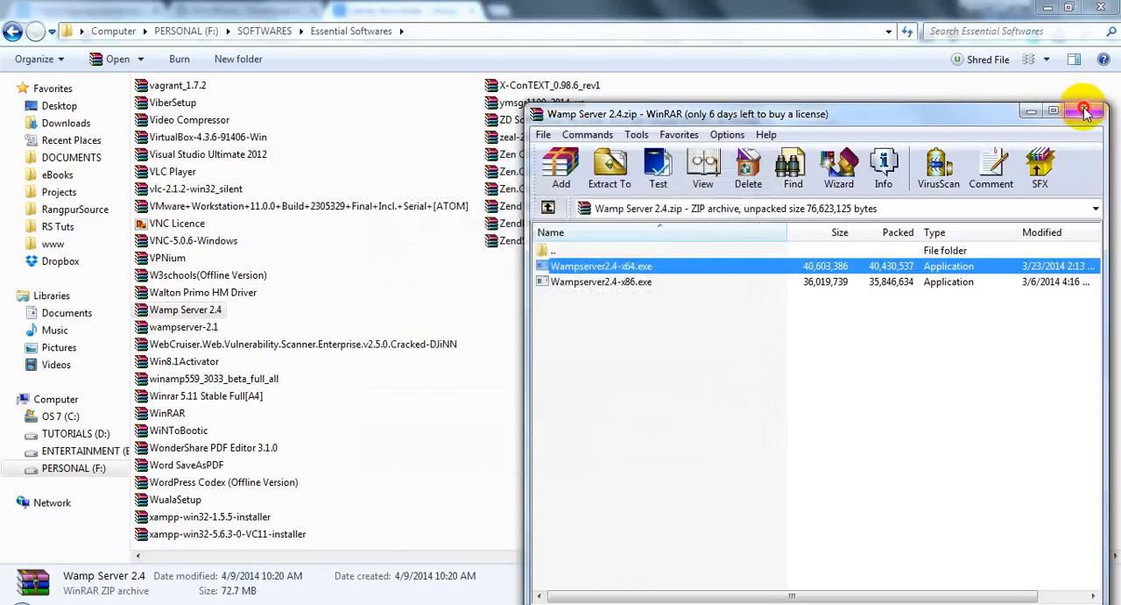
# Step: Close the Wamp Server 2.4 archive and minimize all remaining windows to reach the desktop
pyautogui.click(1084, 109)
pyautogui.click(1048, 7)
pyautogui.click(1048, 7)
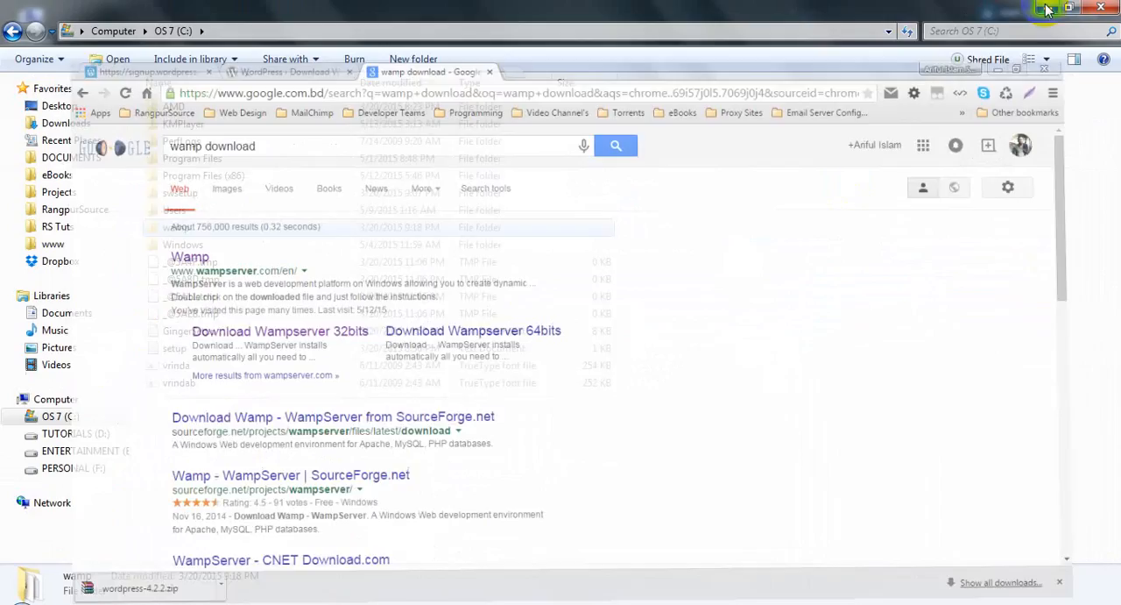
pyautogui.click(1050, 7)
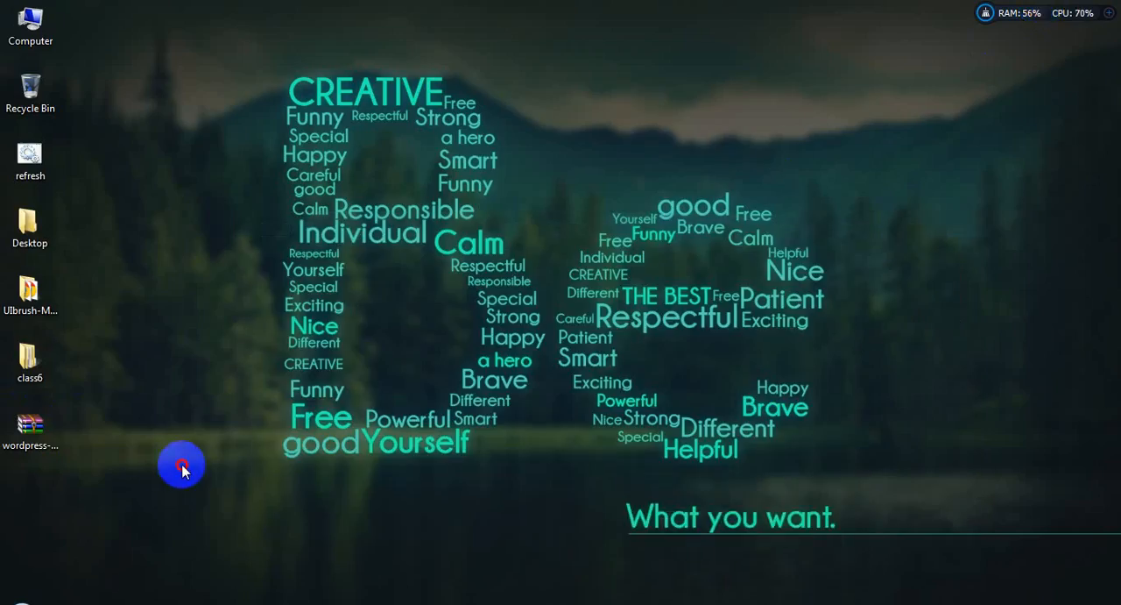
# Step: Place a shortcut to the start WampServer program on the desktop
pyautogui.click(20, 601)
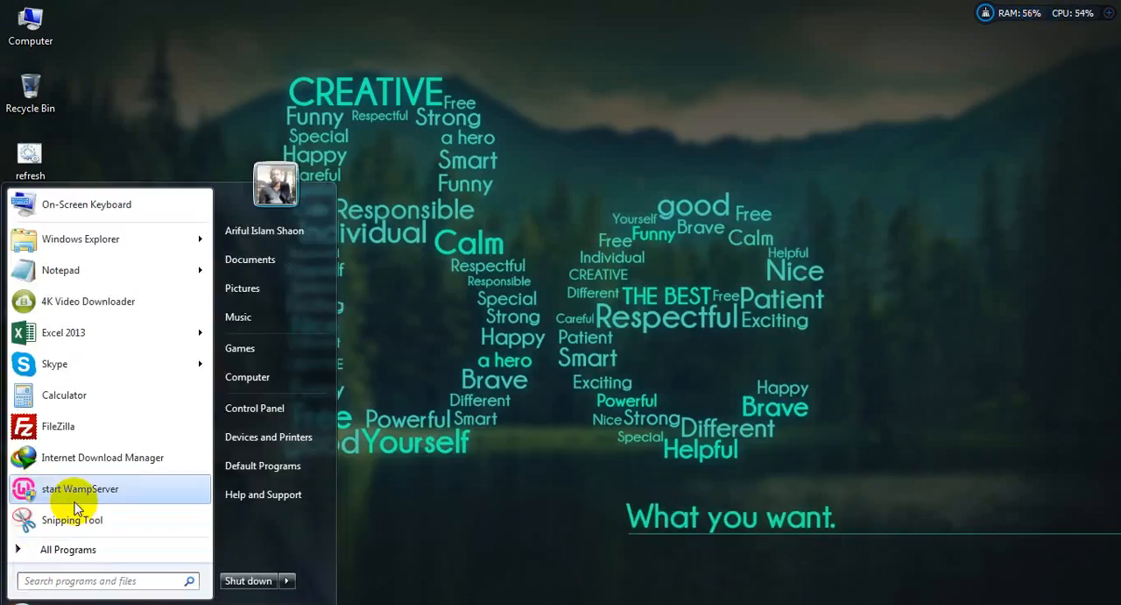
pyautogui.rightClick(37, 488)
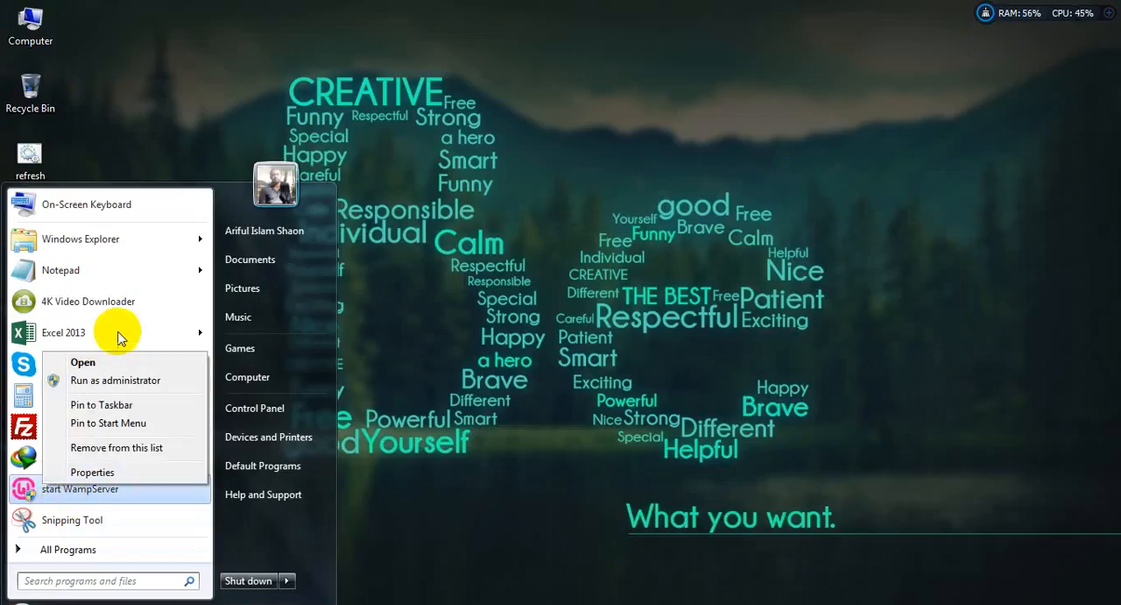
pyautogui.click(238, 492)
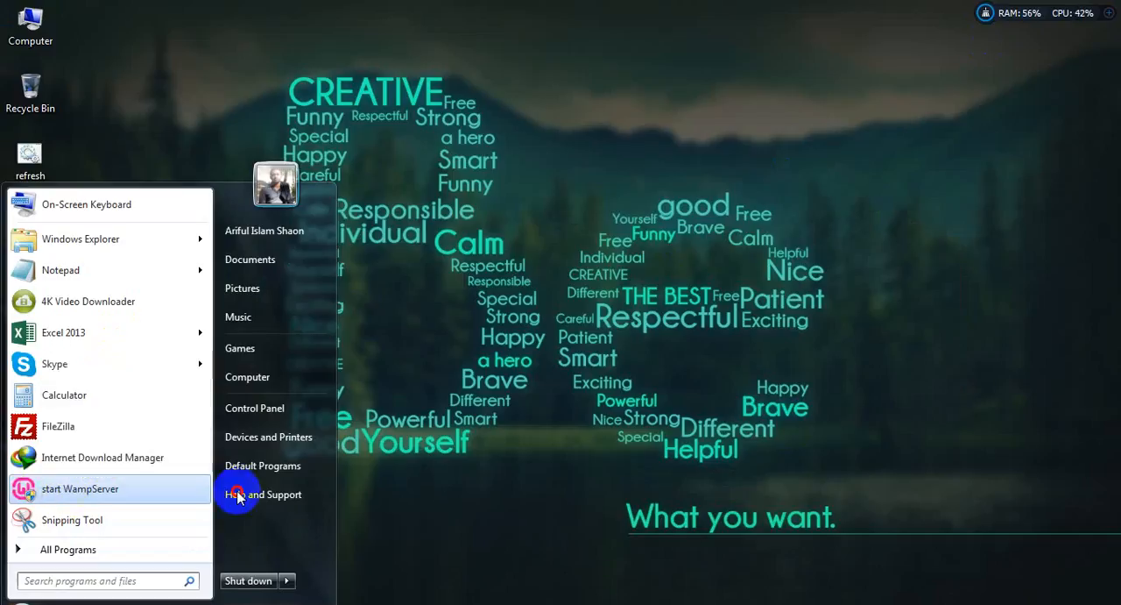
pyautogui.click(358, 437)
pyautogui.click(283, 461)
pyautogui.click(22, 512)
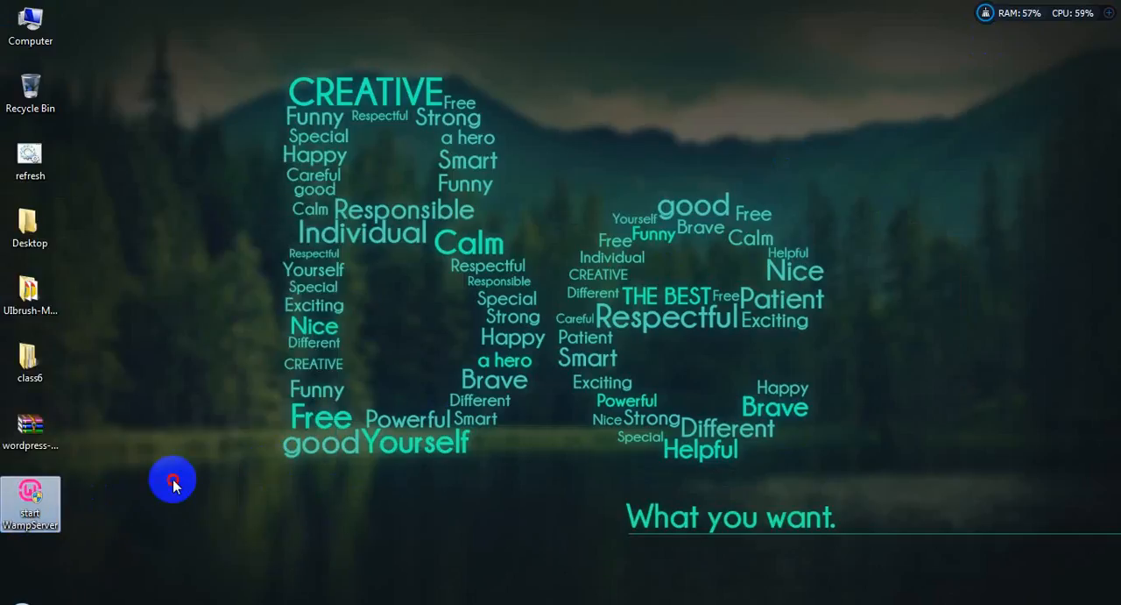
pyautogui.click(173, 479)
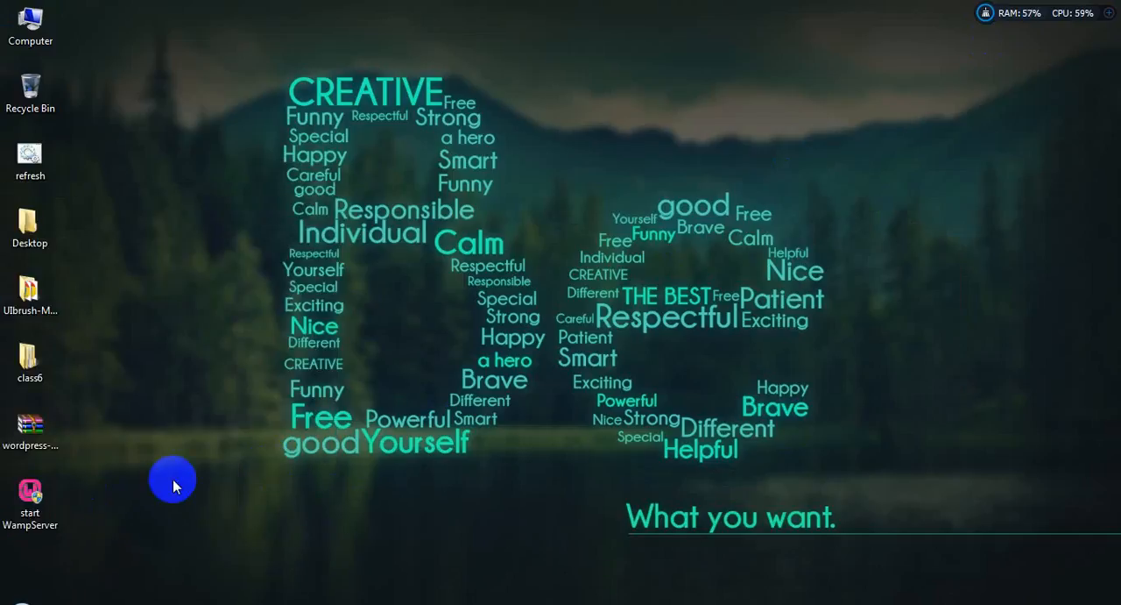
# Step: Start WampServer from its desktop shortcut and check the hidden notification icons for it
pyautogui.click(29, 502)
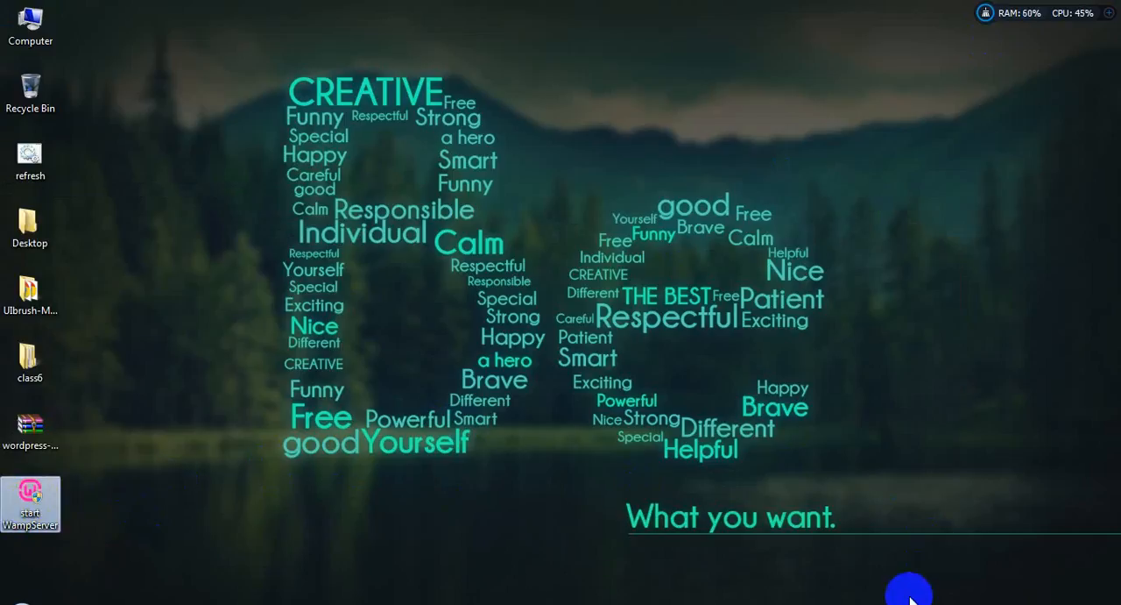
pyautogui.click(944, 600)
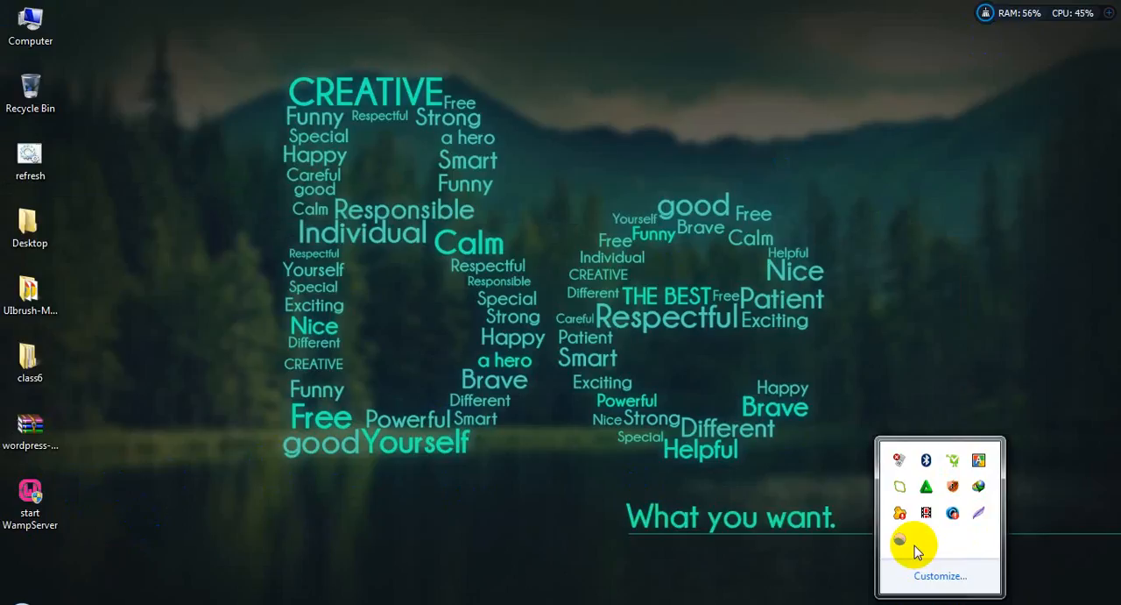
pyautogui.click(160, 488)
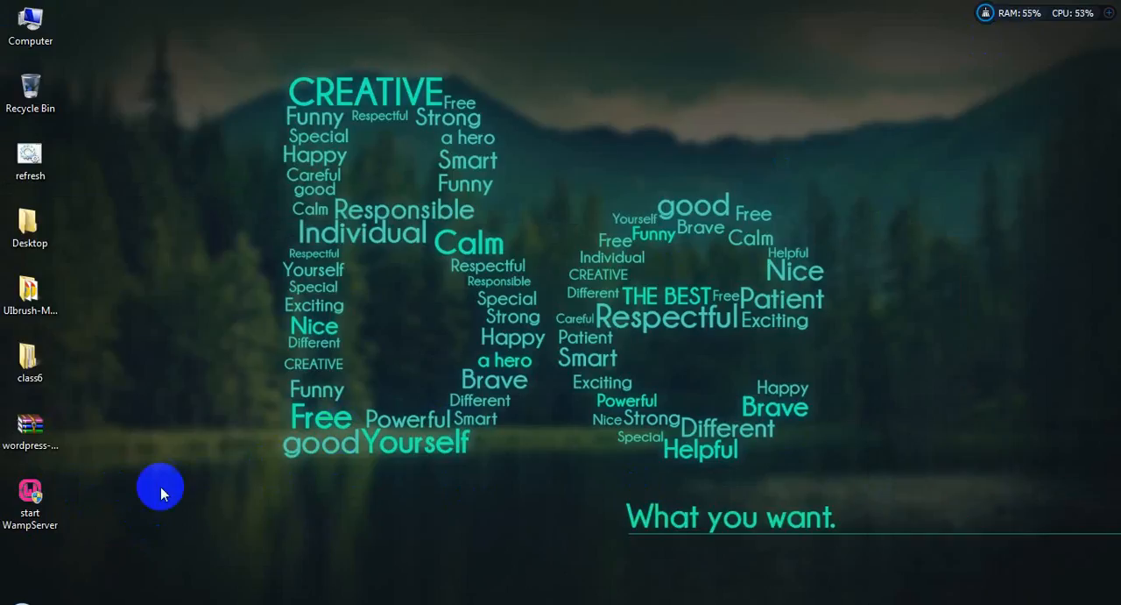
pyautogui.click(26, 501)
# Step: Switch to Chrome and load localhost in the tab holding the WordPress.com signup page
pyautogui.click(708, 604)
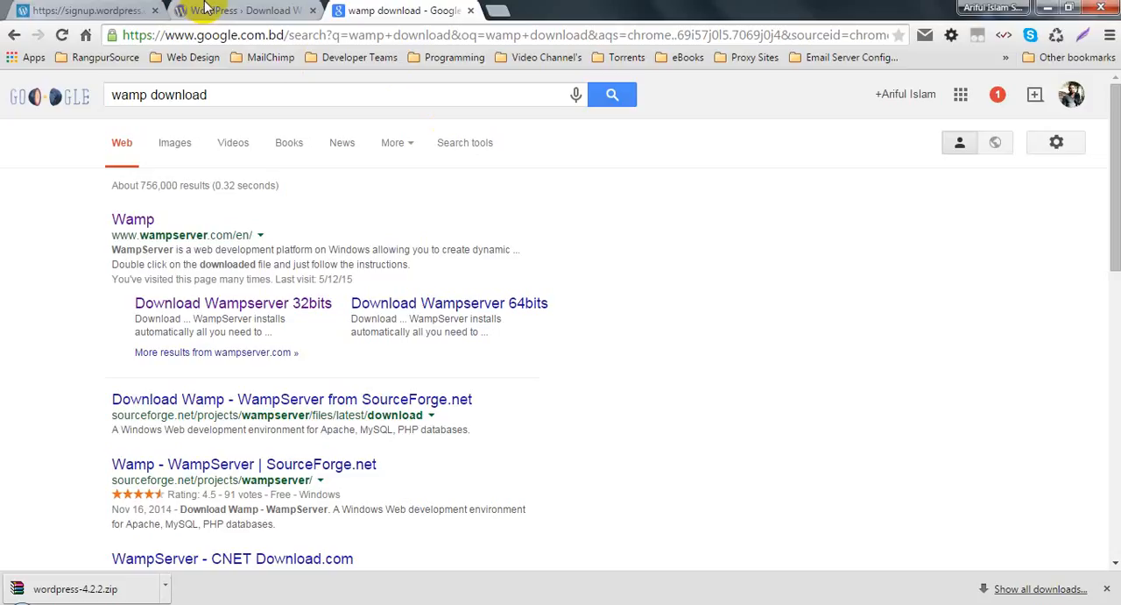
pyautogui.click(111, 7)
pyautogui.click(219, 35)
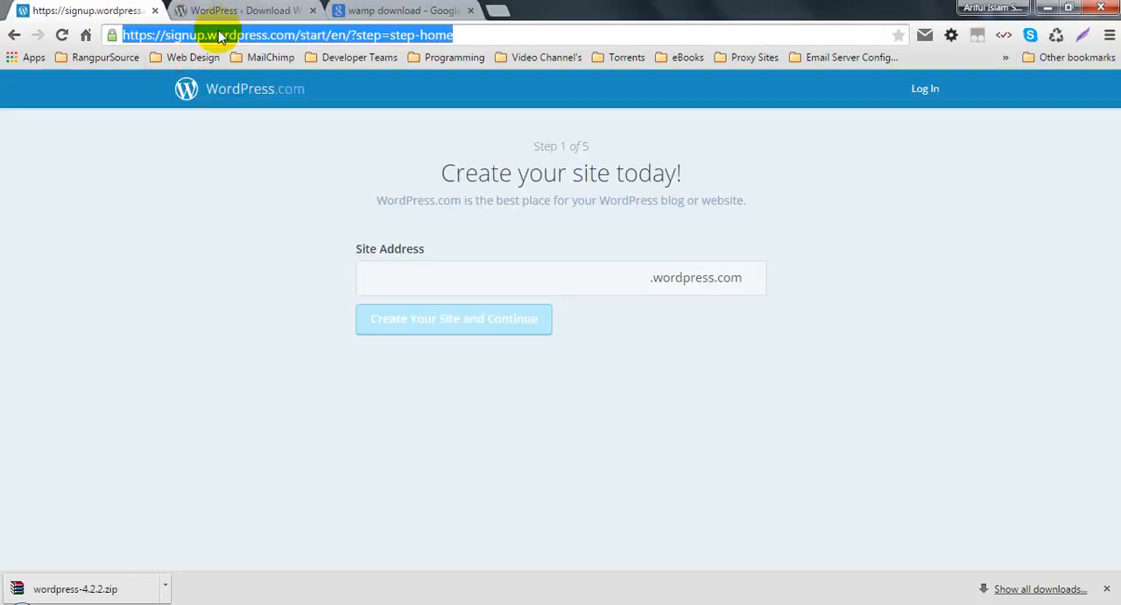
pyautogui.write('local')
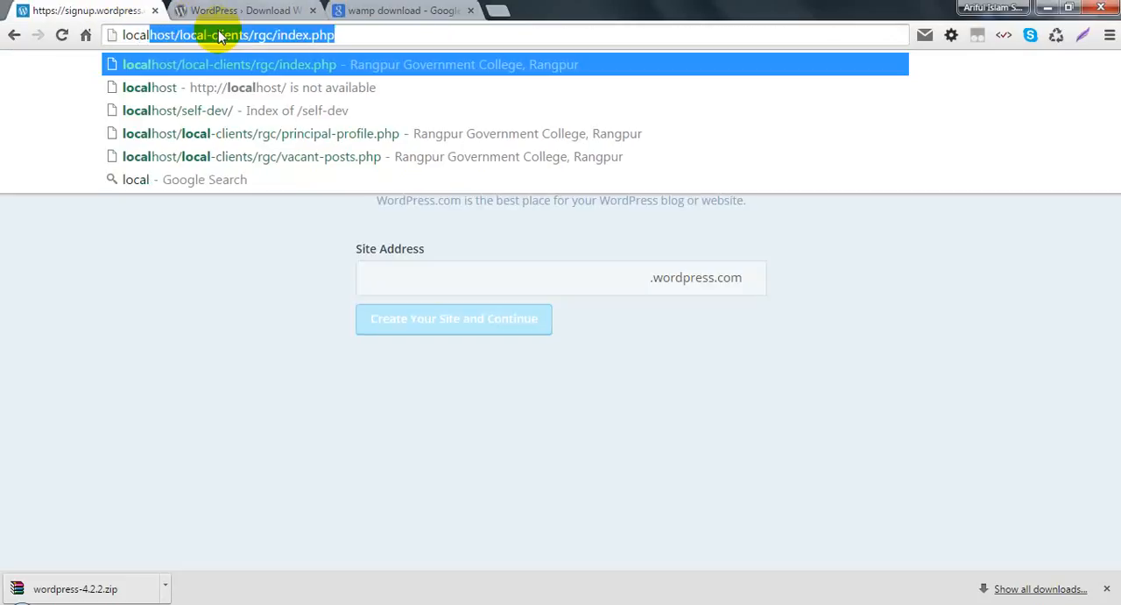
pyautogui.press('Right')
pyautogui.press('BackSpace')
pyautogui.press('BackSpace')
pyautogui.press('BackSpace')
pyautogui.press('BackSpace')
pyautogui.press('BackSpace')
pyautogui.press('BackSpace')
pyautogui.press('BackSpace')
pyautogui.press('BackSpace')
pyautogui.press('BackSpace')
pyautogui.press('BackSpace')
pyautogui.press('BackSpace')
pyautogui.press('BackSpace')
pyautogui.press('BackSpace')
pyautogui.press('BackSpace')
pyautogui.press('BackSpace')
pyautogui.press('BackSpace')
pyautogui.press('BackSpace')
pyautogui.press('BackSpace')
pyautogui.press('BackSpace')
pyautogui.press('BackSpace')
pyautogui.press('BackSpace')
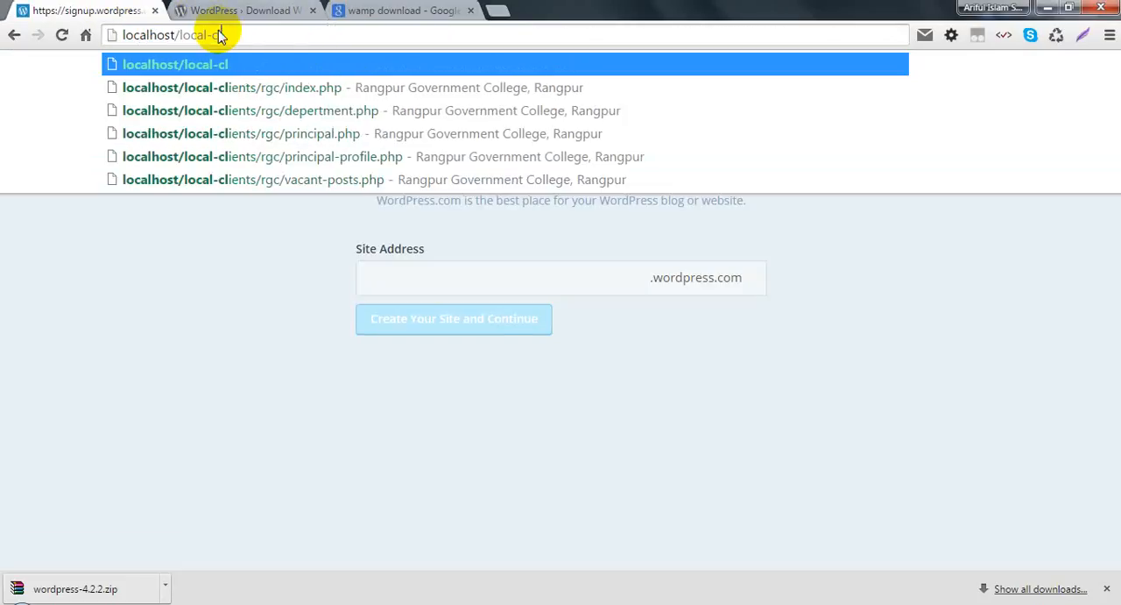
pyautogui.press('BackSpace')
pyautogui.press('Return')
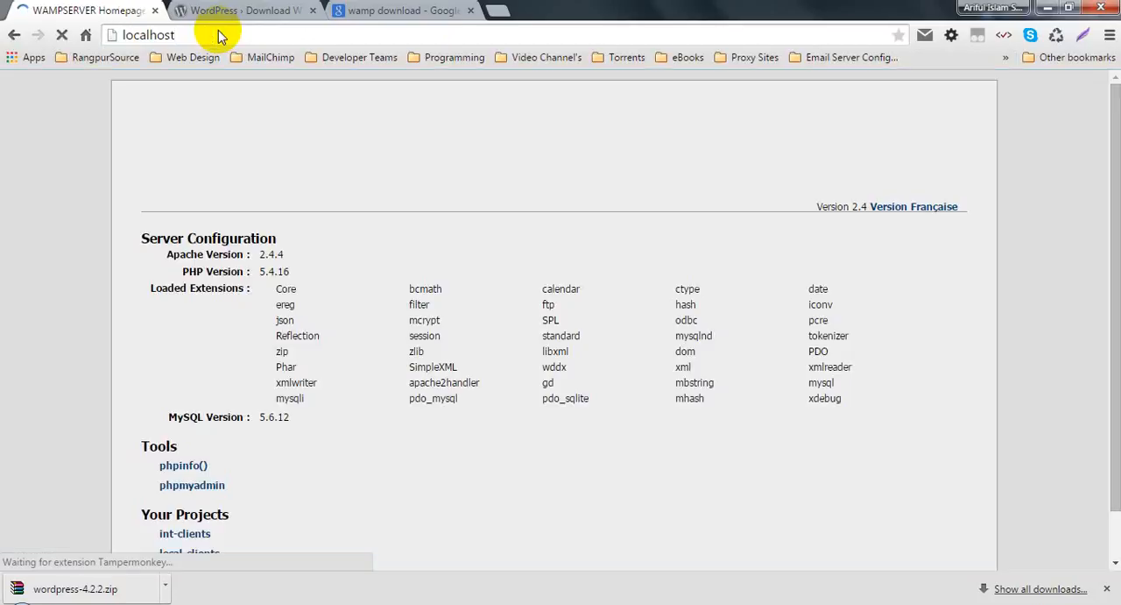
# Step: Close the WordPress download and Google search tabs and dismiss the downloads bar
pyautogui.click(313, 10)
pyautogui.click(313, 11)
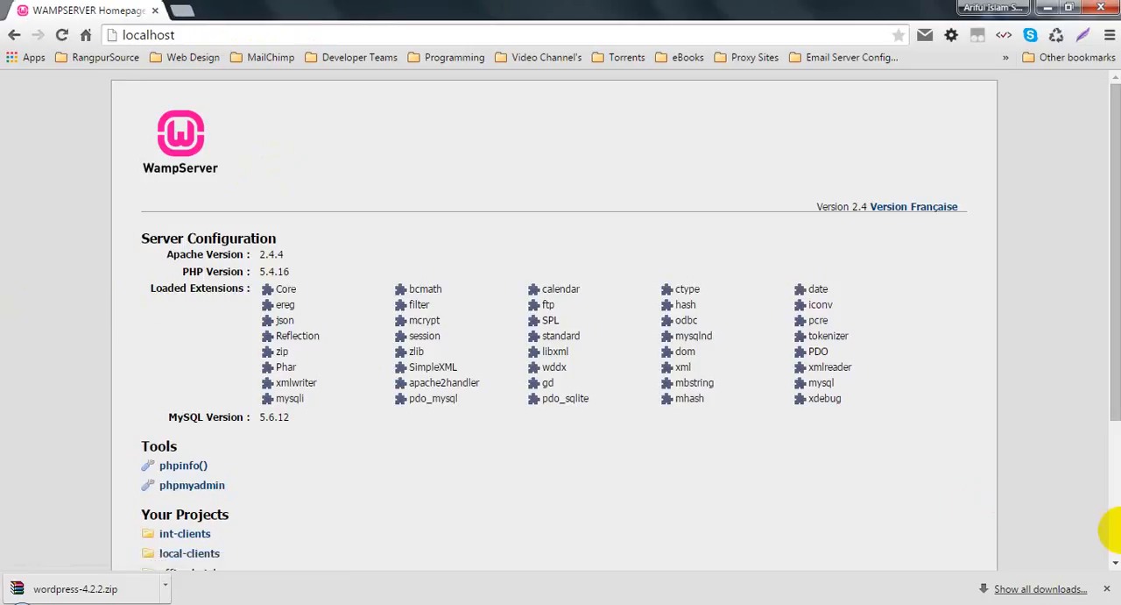
pyautogui.click(1107, 588)
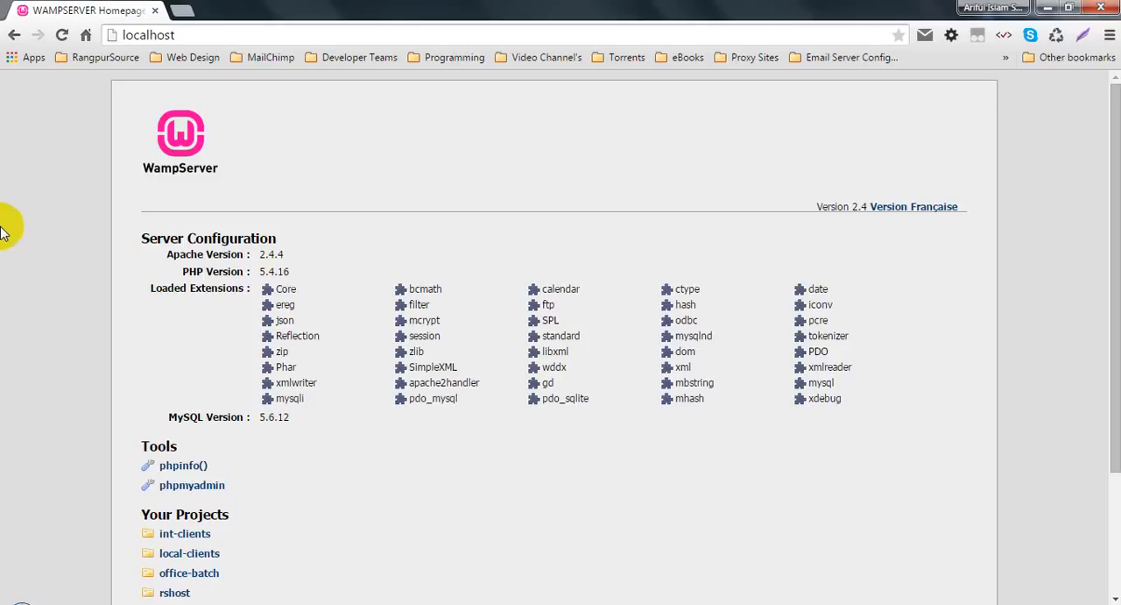
# Step: Switch to Skype, reposition its window and open its options
pyautogui.click(102, 604)
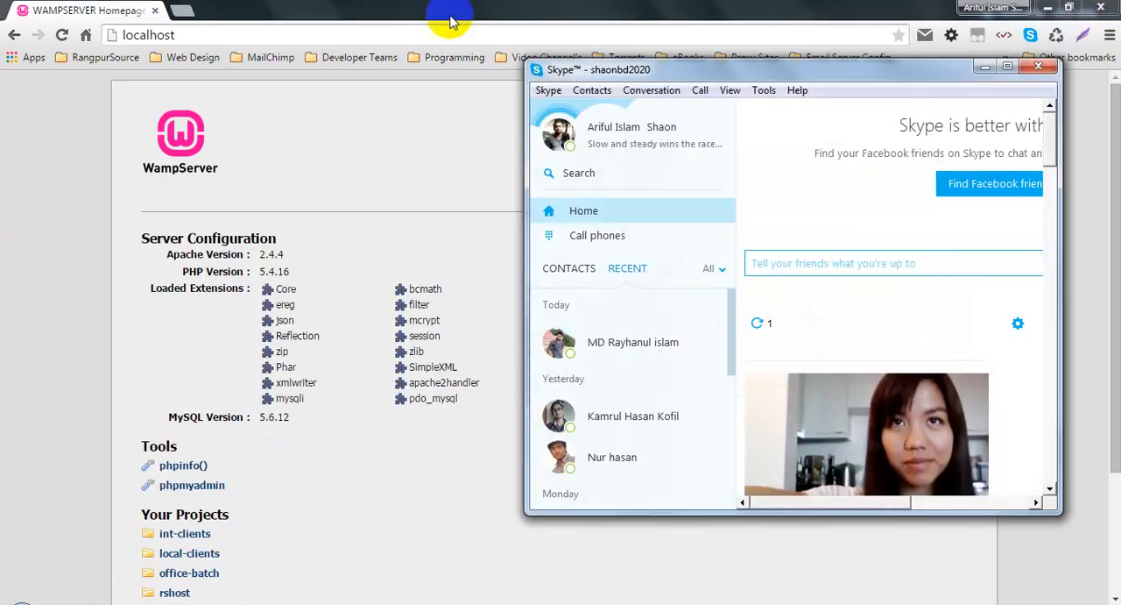
pyautogui.moveTo(637, 74); pyautogui.dragTo(481, 62)
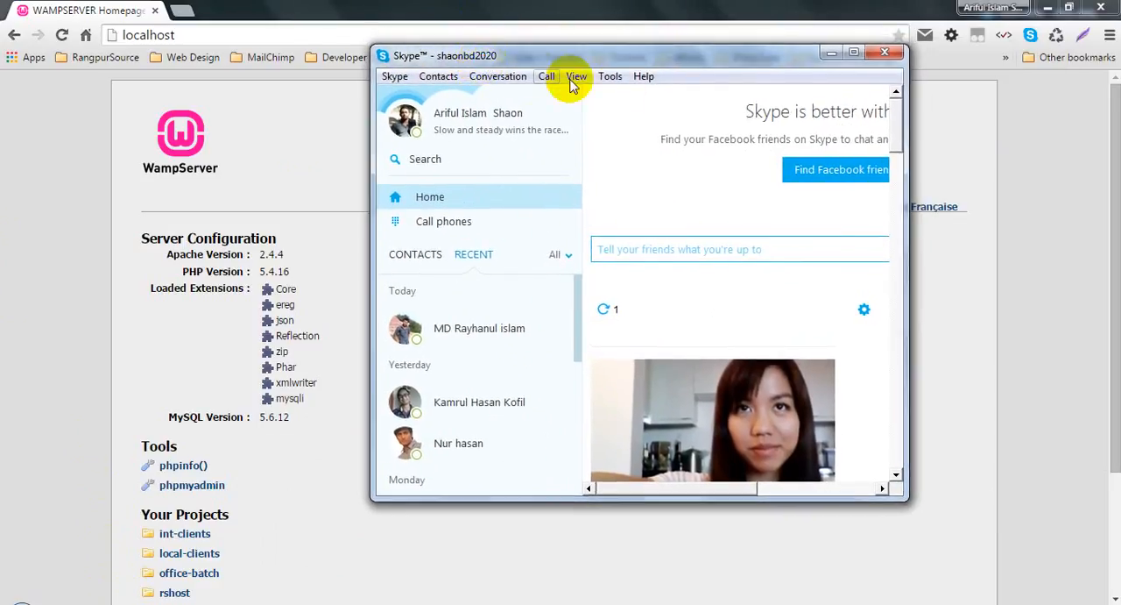
pyautogui.click(613, 77)
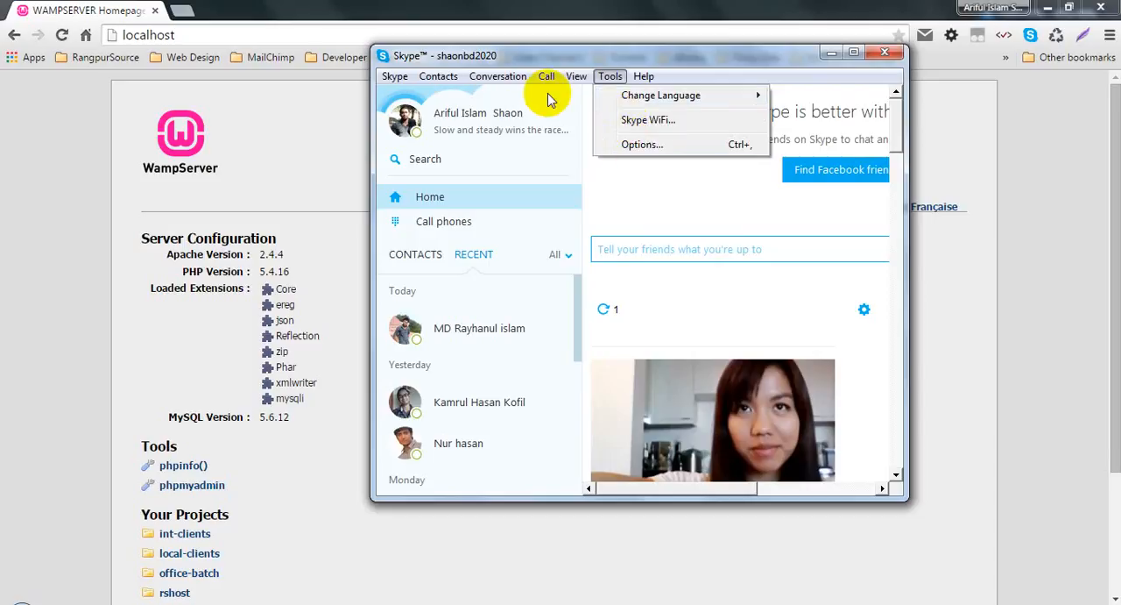
pyautogui.click(637, 143)
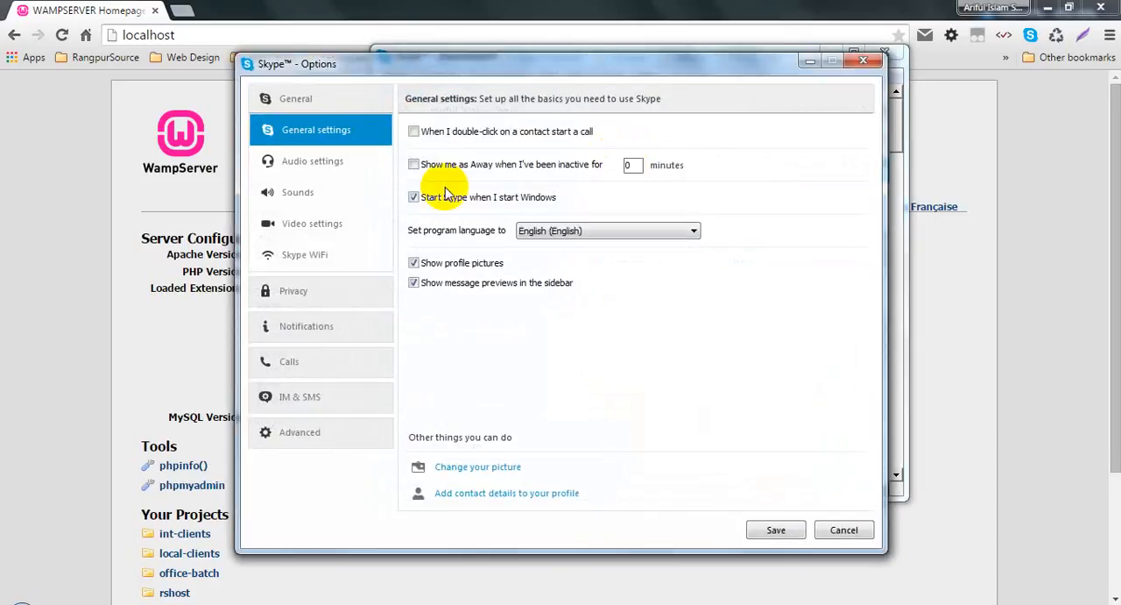
# Step: In Skype's advanced connection settings, leave the use of ports 80 and 443 for additional incoming connections disabled and save
pyautogui.click(288, 430)
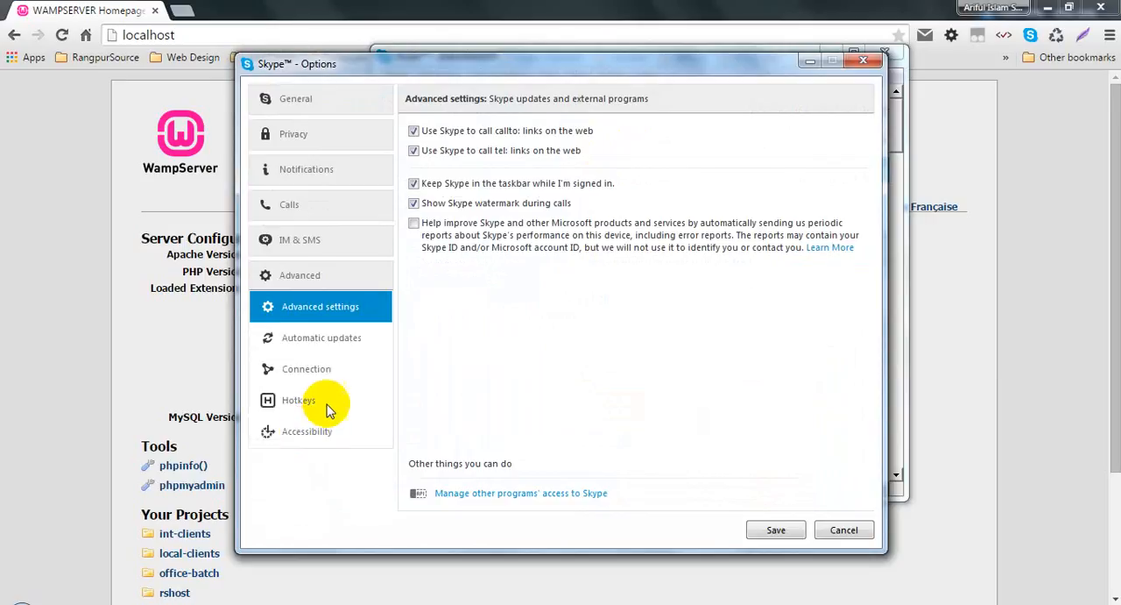
pyautogui.click(325, 401)
pyautogui.click(329, 372)
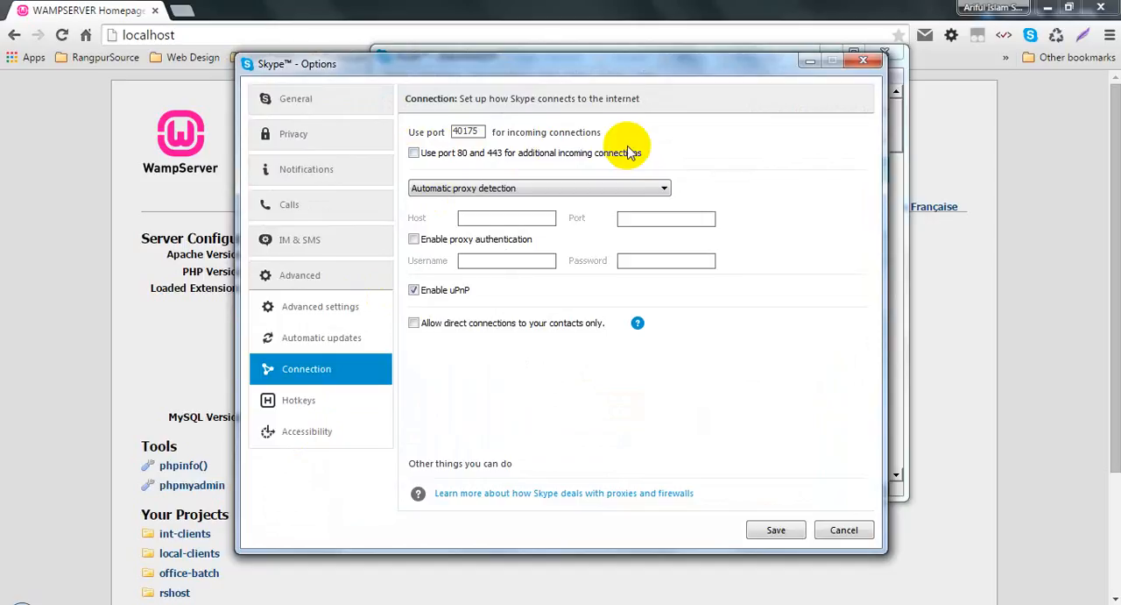
pyautogui.click(414, 152)
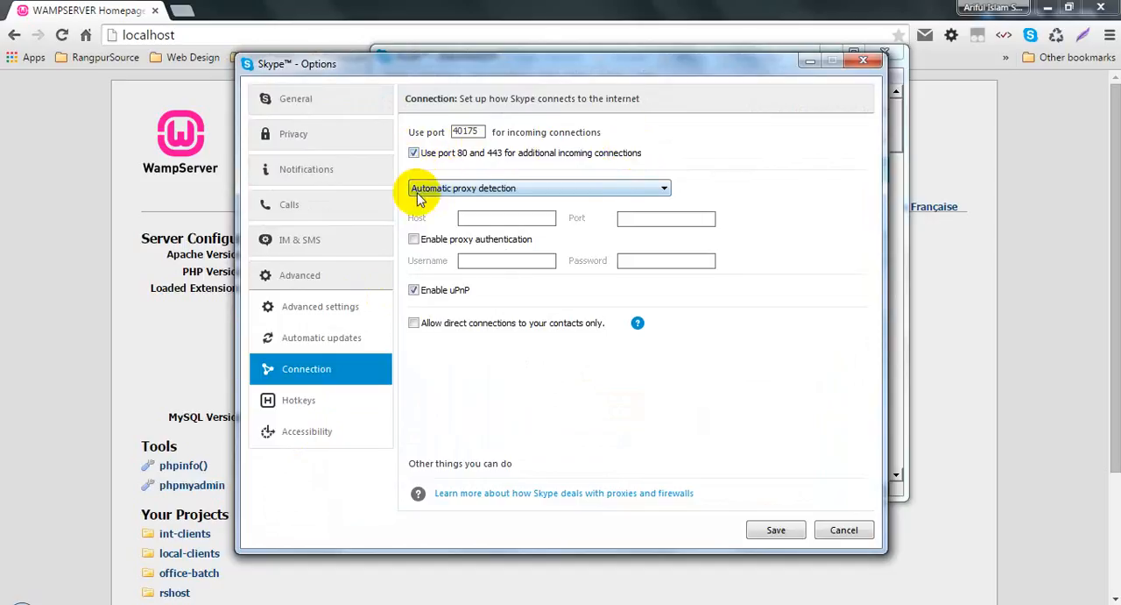
pyautogui.click(414, 153)
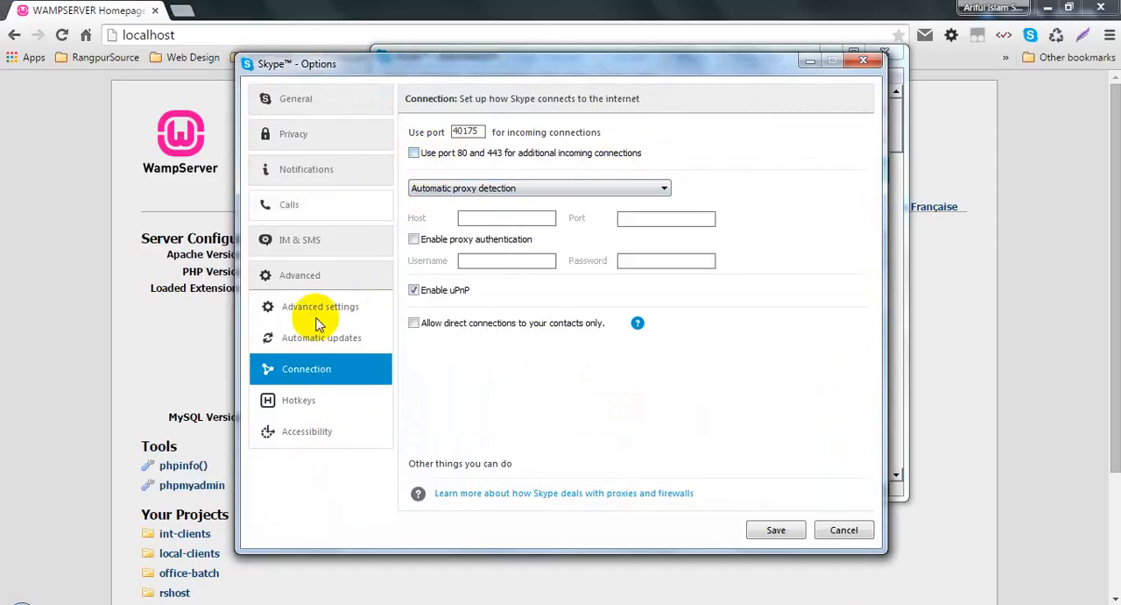
pyautogui.click(759, 531)
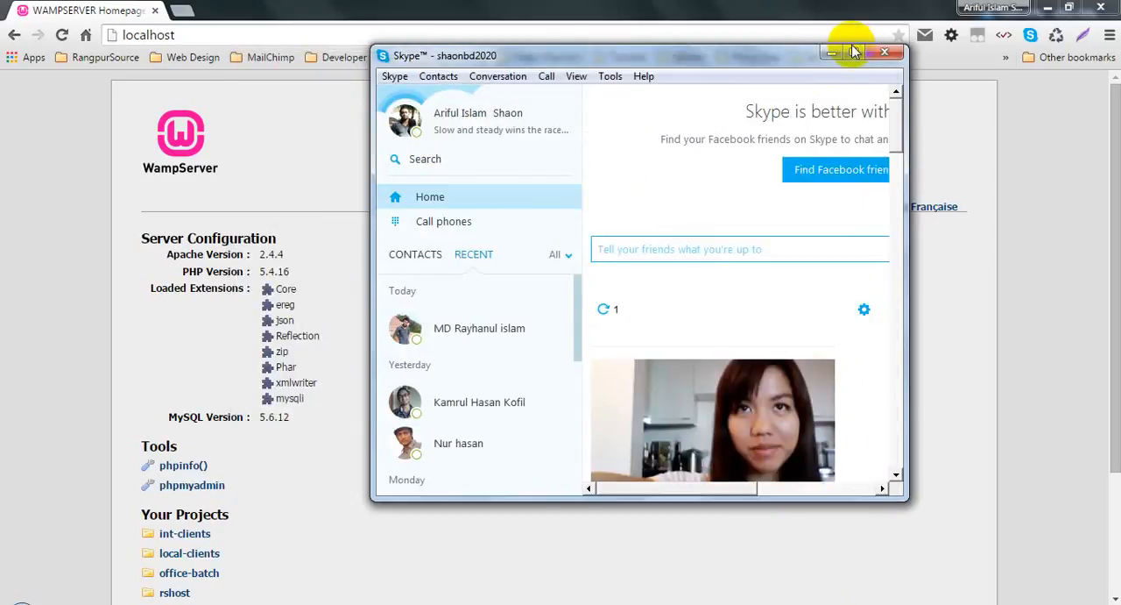
# Step: Reopen Skype's advanced connection options to review the setting for ports 80 and 443, and close Skype's windows
pyautogui.click(881, 53)
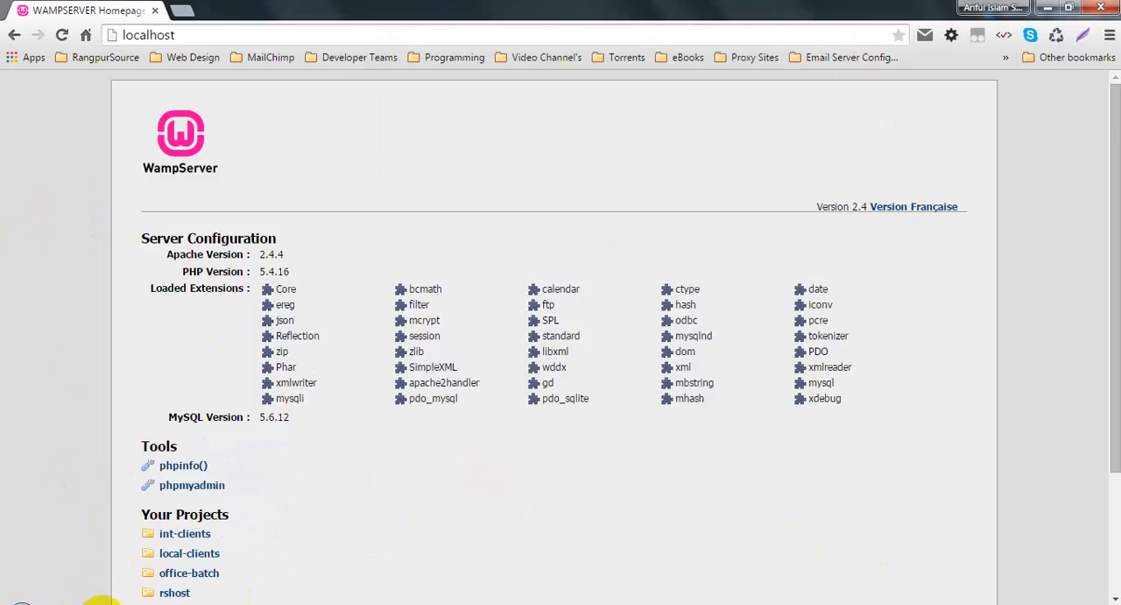
pyautogui.hotkey('alt', 'Tab')
pyautogui.click(611, 76)
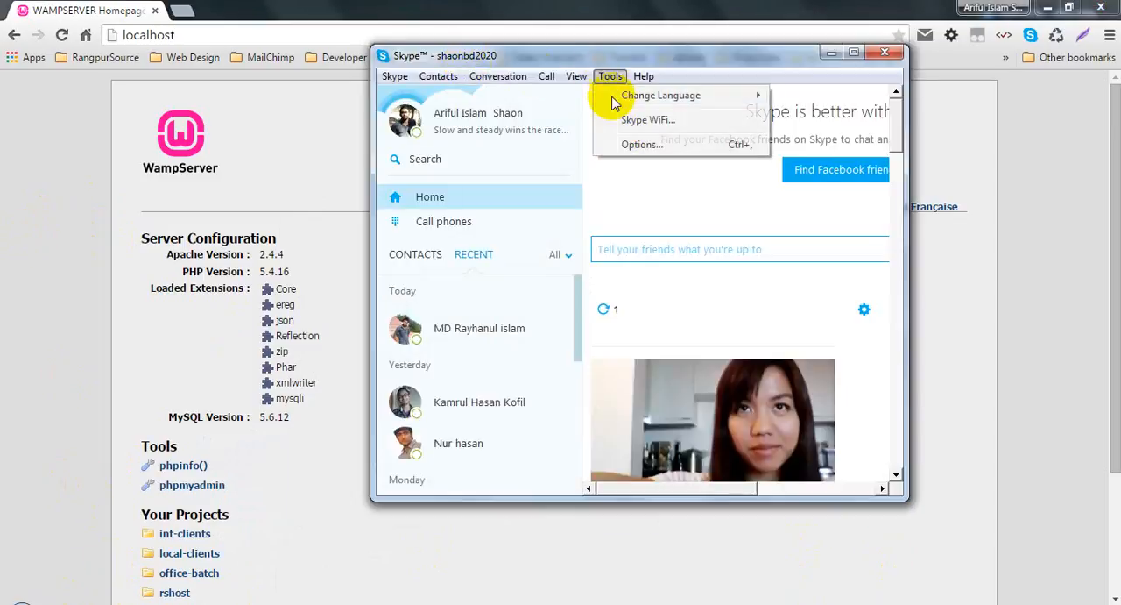
pyautogui.click(638, 145)
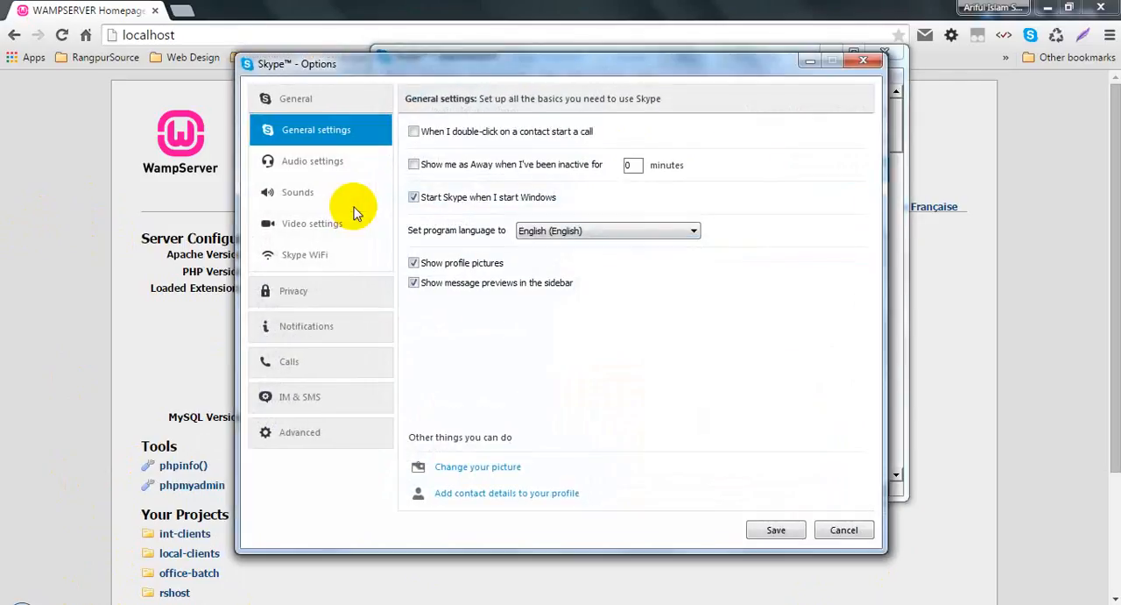
pyautogui.click(320, 432)
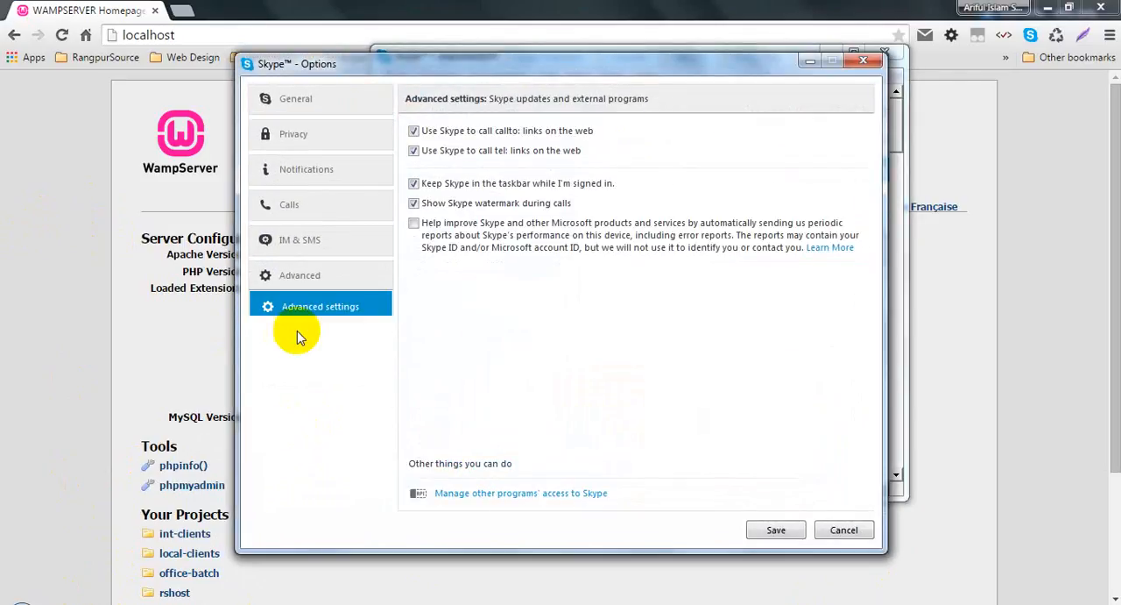
pyautogui.click(307, 368)
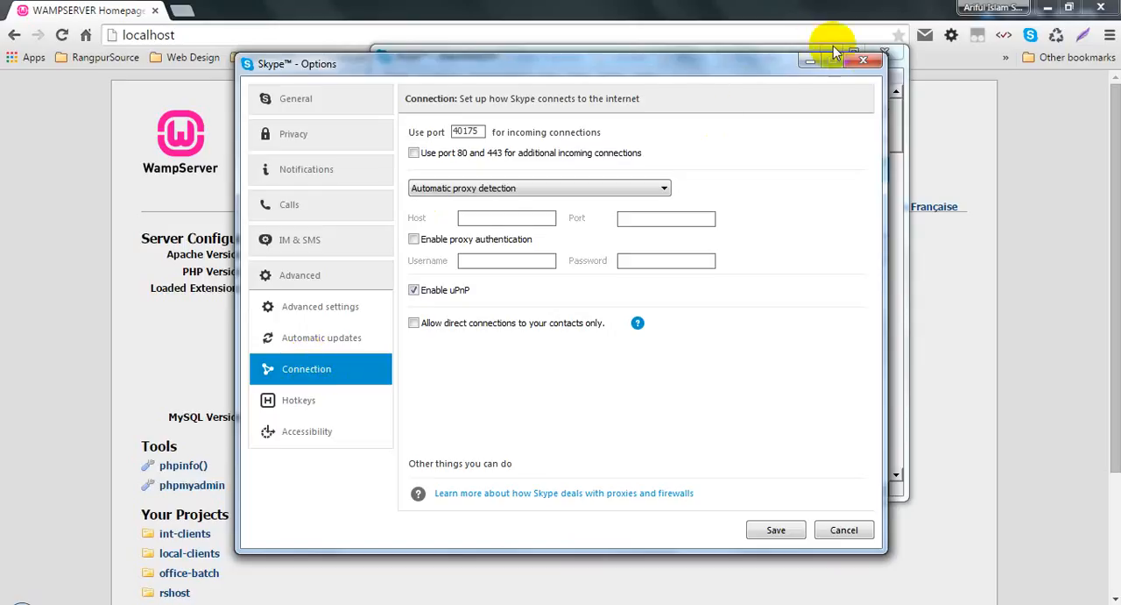
pyautogui.click(863, 60)
pyautogui.click(882, 53)
# Step: Reload localhost in the current Chrome tab
pyautogui.click(297, 33)
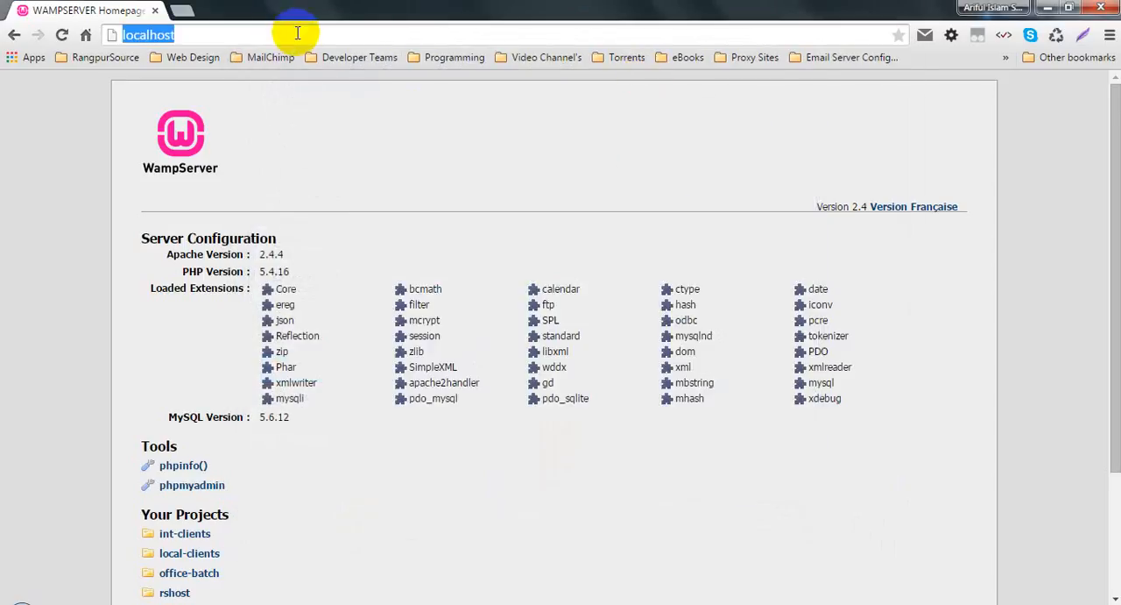
pyautogui.press('Return')
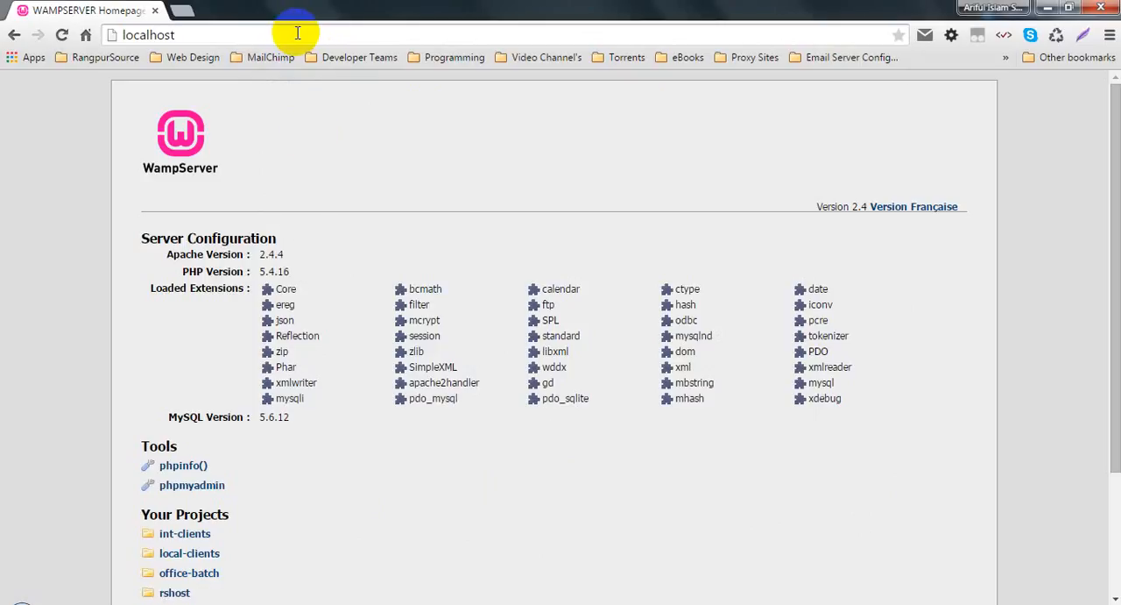
pyautogui.click(179, 34)
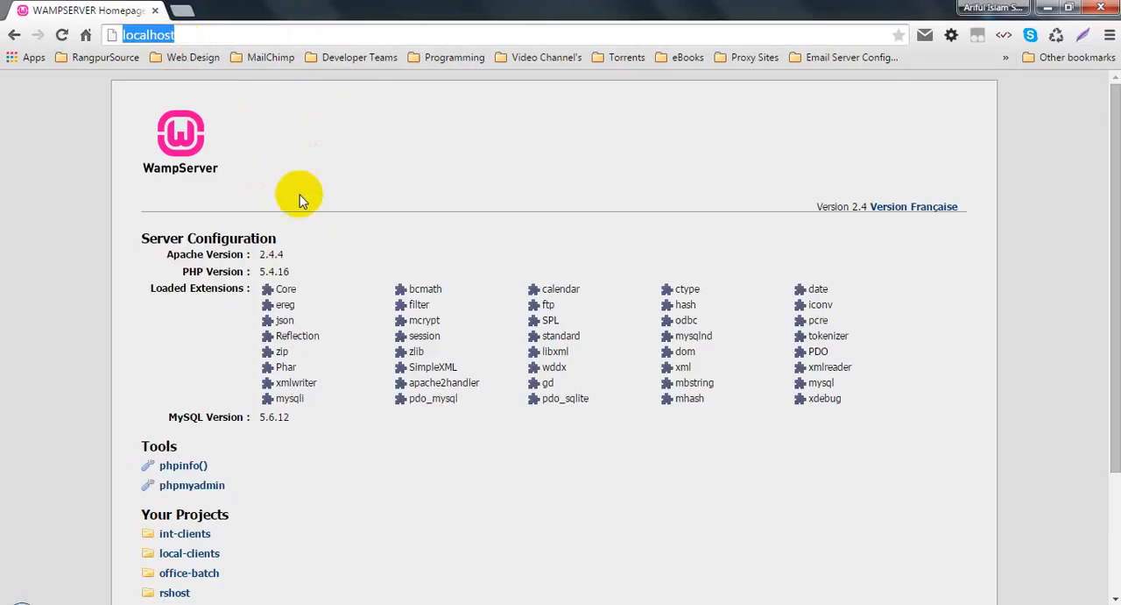
# Step: Examine the loaded extensions and the Apache, PHP and MySQL versions under Server Configuration on the WampServer homepage
pyautogui.scroll(-3, 301, 195)
pyautogui.scroll(3, 465, 321)
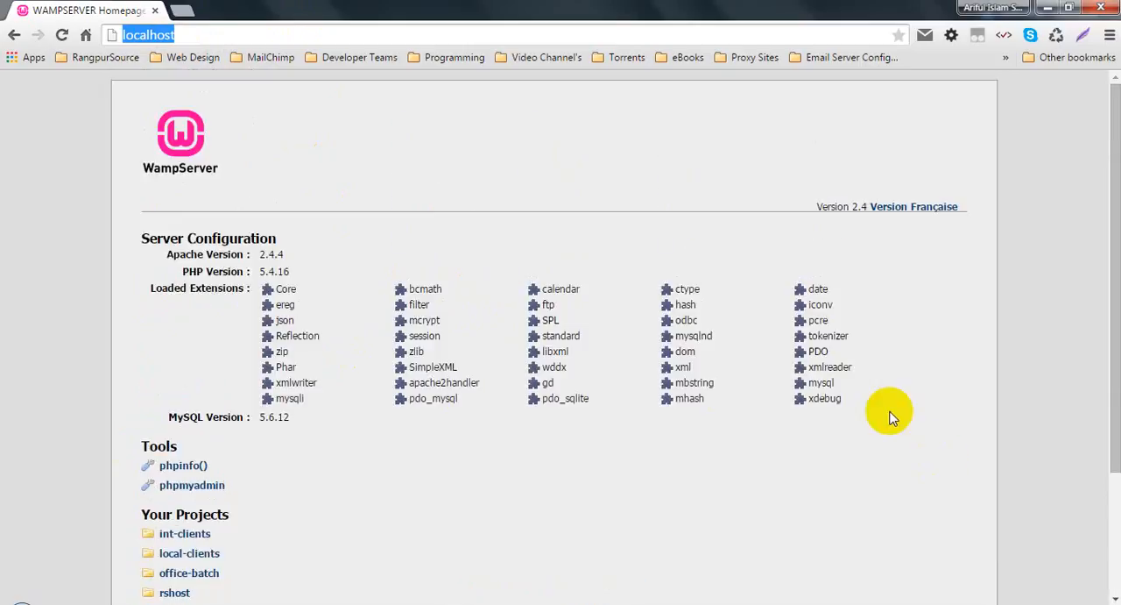
pyautogui.moveTo(891, 413); pyautogui.dragTo(120, 281)
pyautogui.click(345, 318)
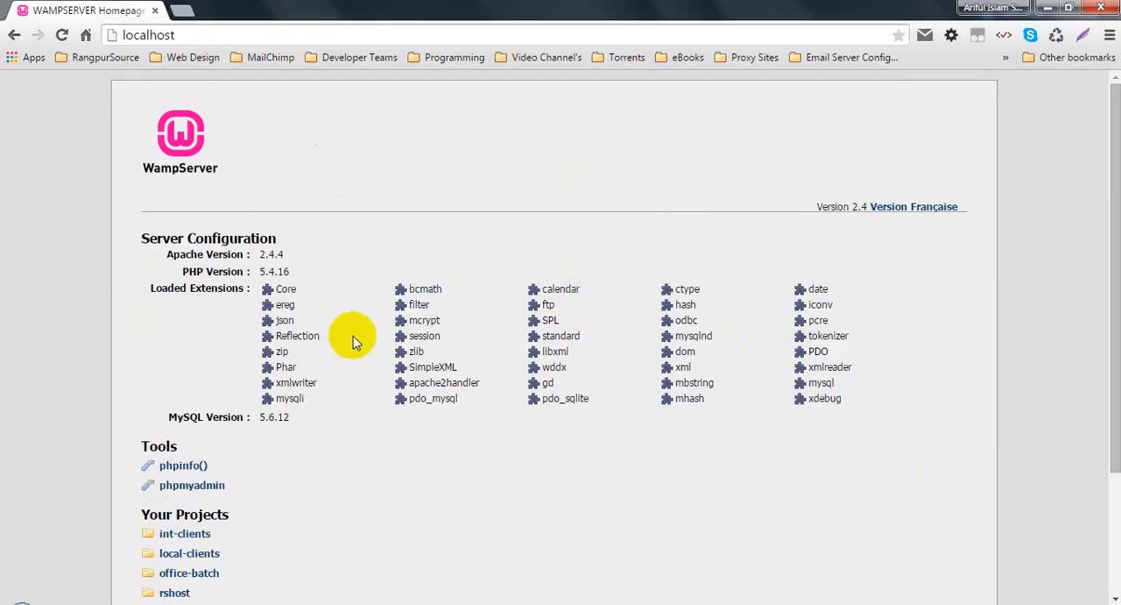
pyautogui.scroll(-3, 353, 335)
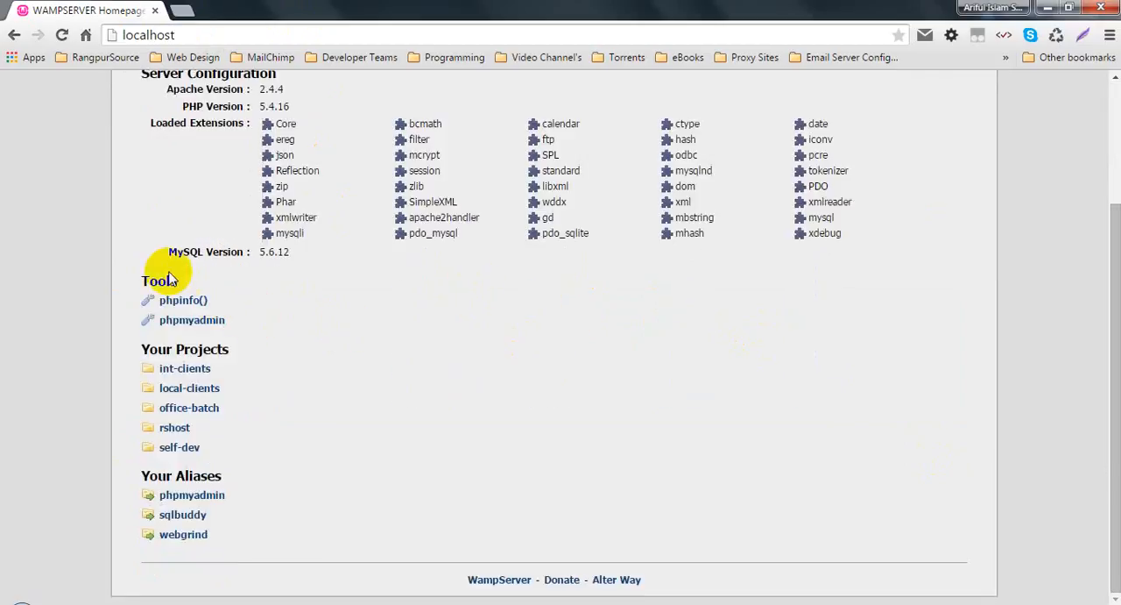
pyautogui.moveTo(164, 255); pyautogui.dragTo(313, 254)
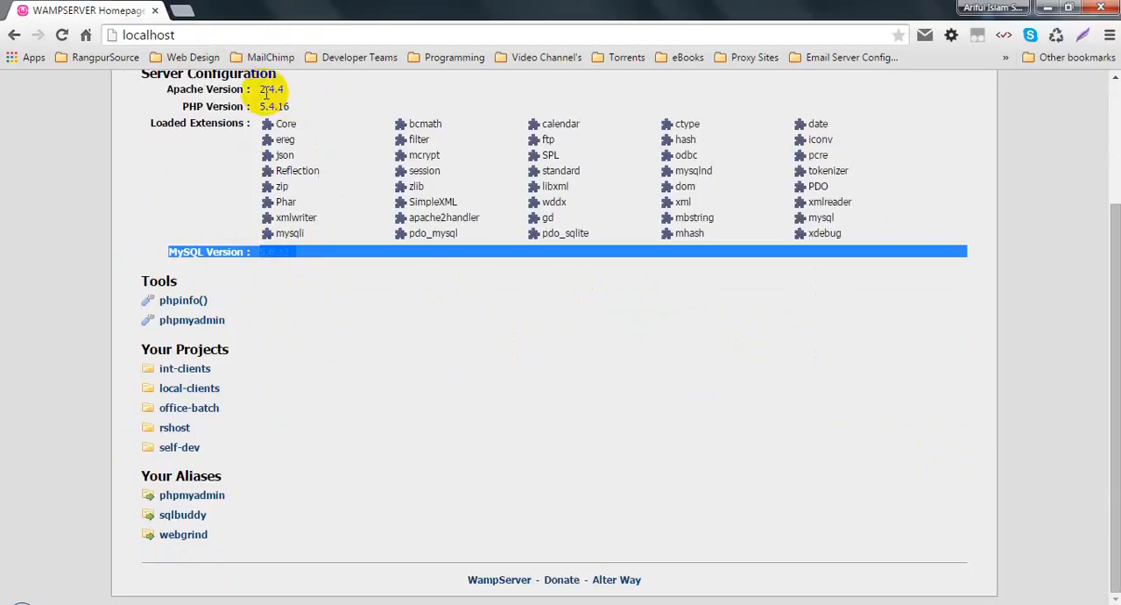
pyautogui.tripleClick(294, 91)
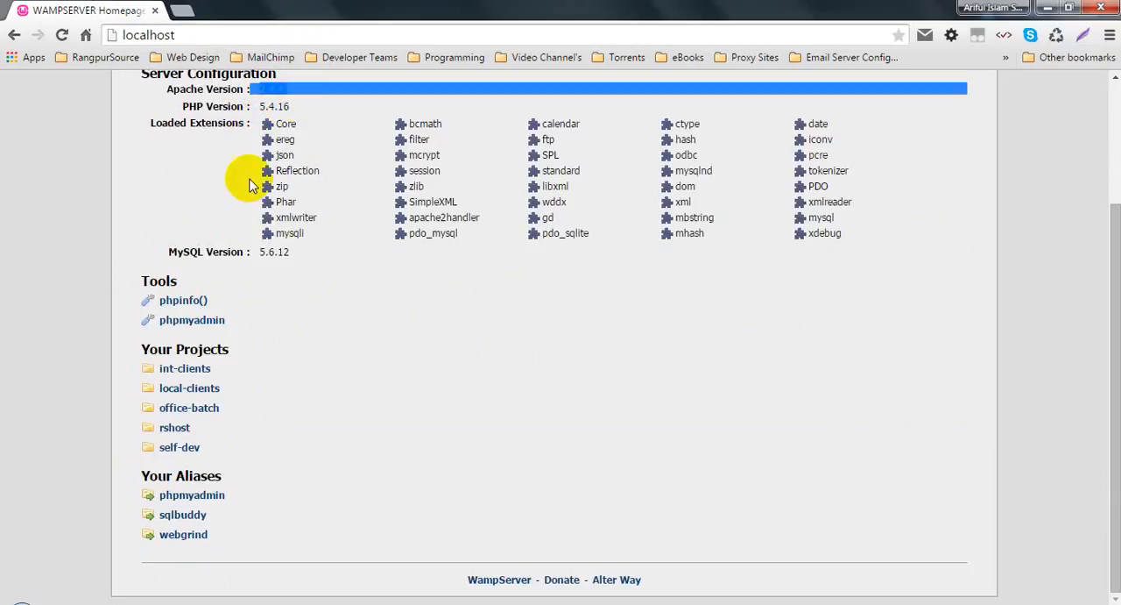
pyautogui.click(292, 254)
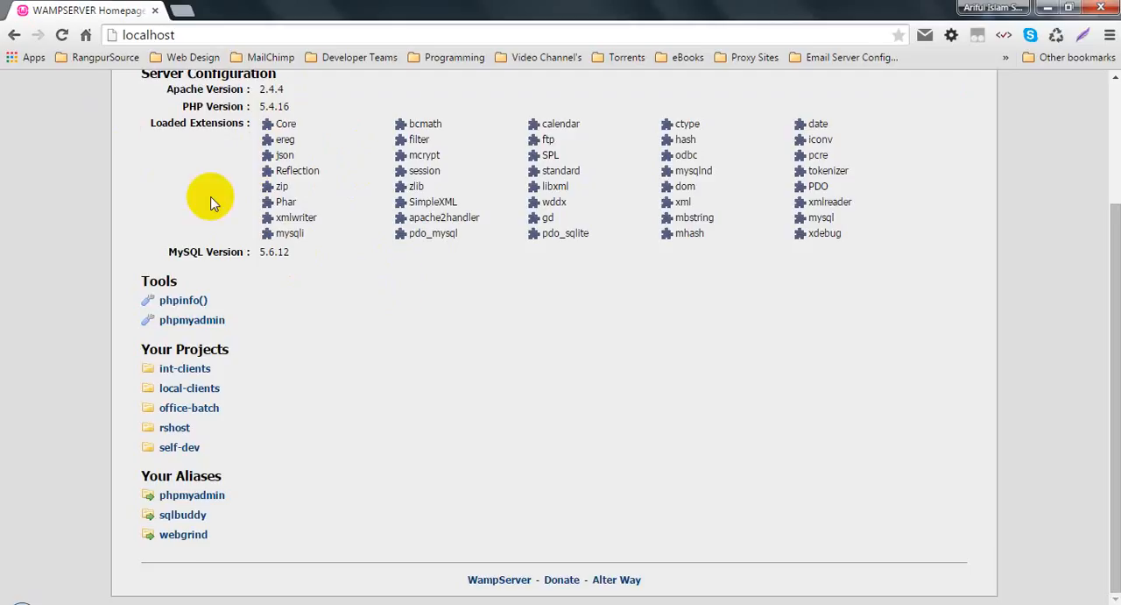
pyautogui.scroll(1, 231, 208)
pyautogui.tripleClick(272, 171)
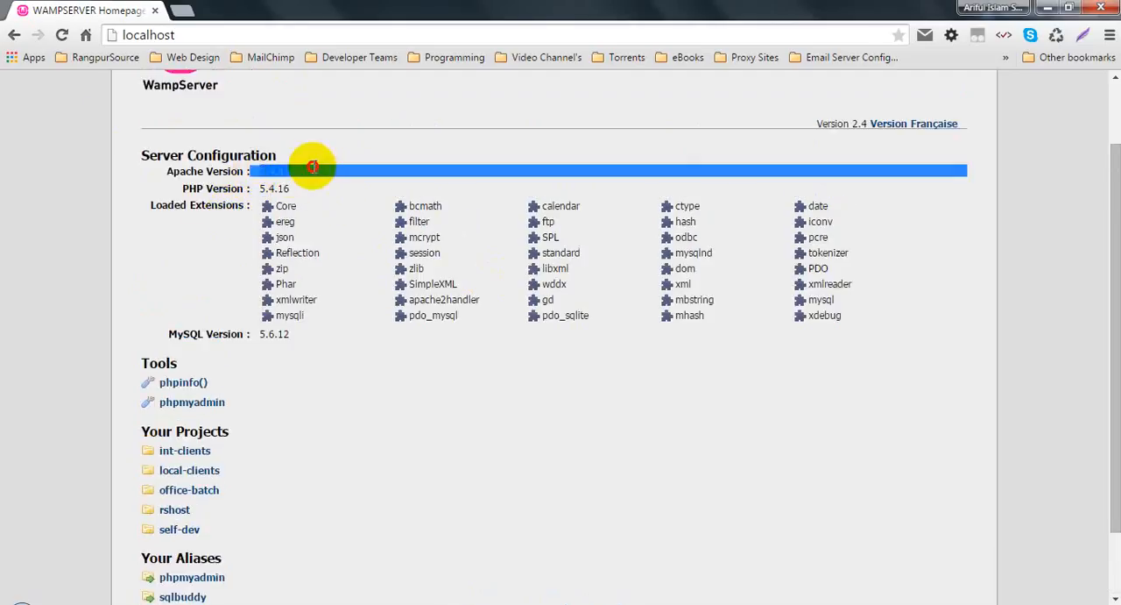
pyautogui.click(276, 187)
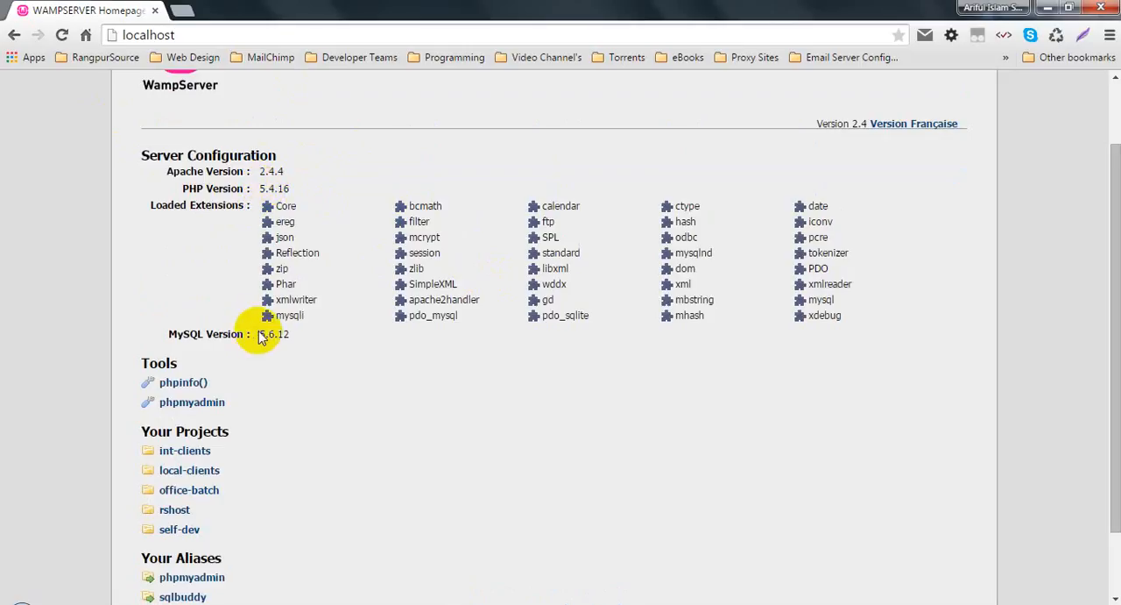
pyautogui.moveTo(261, 334); pyautogui.dragTo(301, 334)
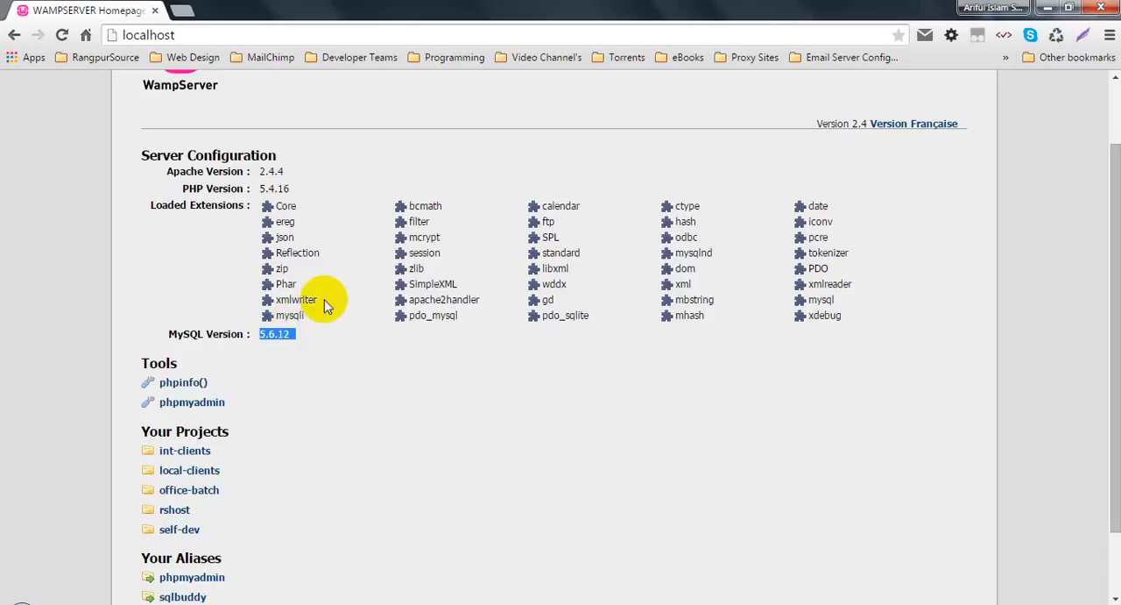
# Step: Open the phpinfo() tool from the WampServer homepage in a new tab and switch to it
pyautogui.scroll(-1, 306, 311)
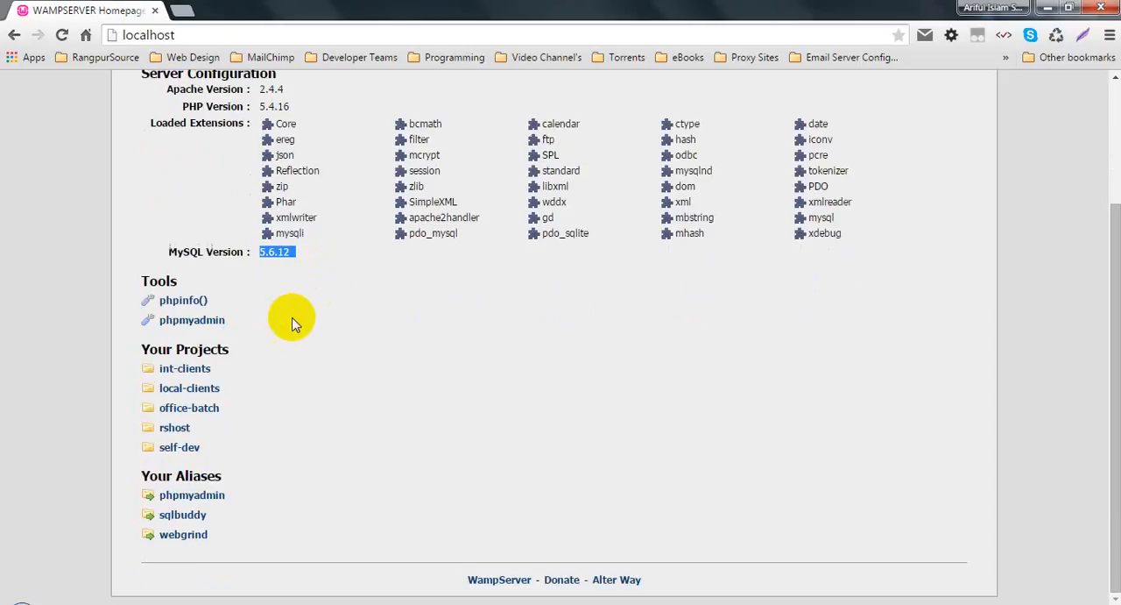
pyautogui.rightClick(186, 301)
pyautogui.click(210, 291)
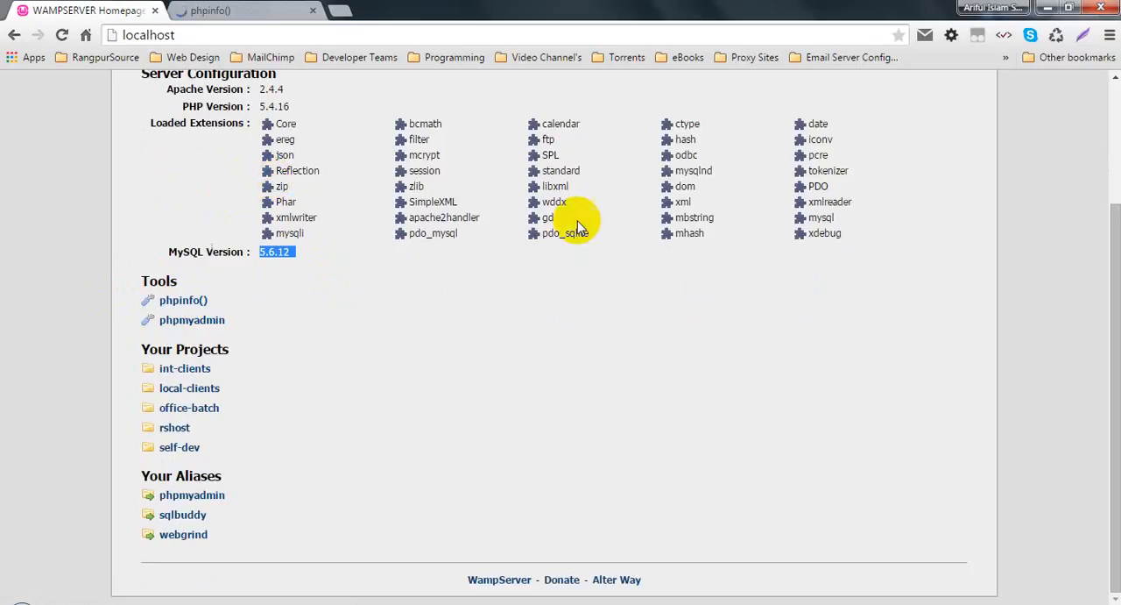
pyautogui.click(249, 10)
# Step: Look through the phpinfo() page's PHP system details, Apache handler section and module tables
pyautogui.scroll(-20, 459, 237)
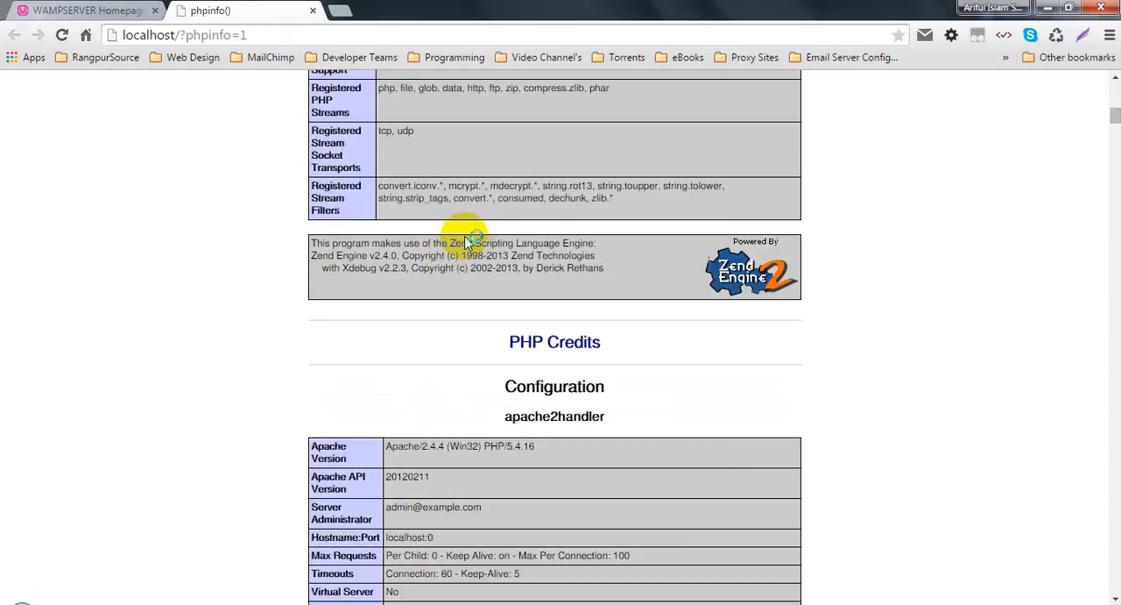
pyautogui.scroll(-20, 480, 250)
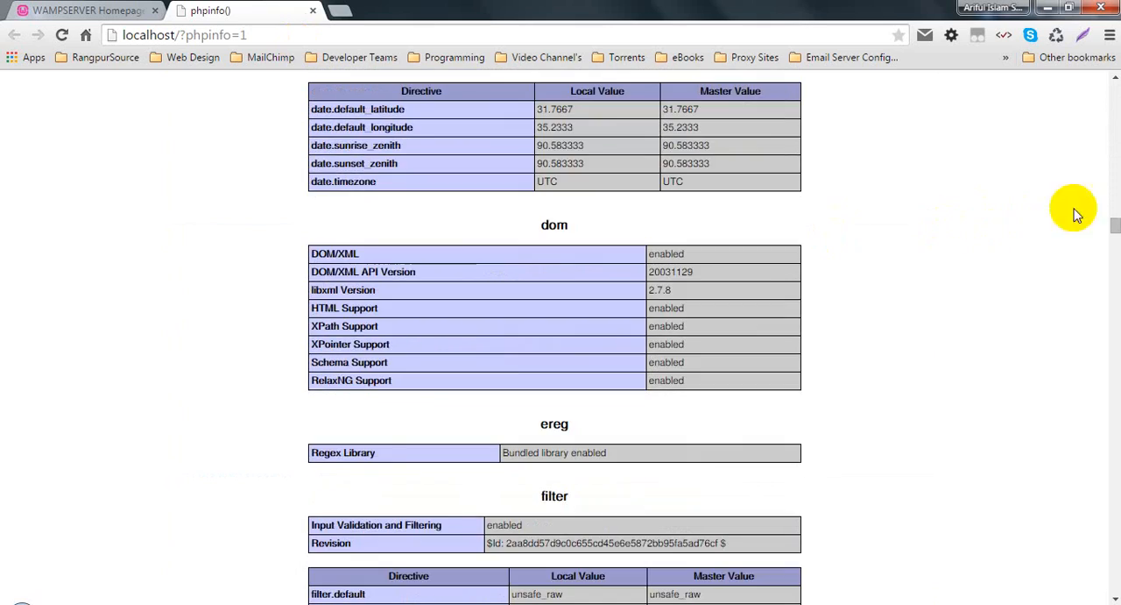
pyautogui.moveTo(1109, 230); pyautogui.dragTo(1106, 62)
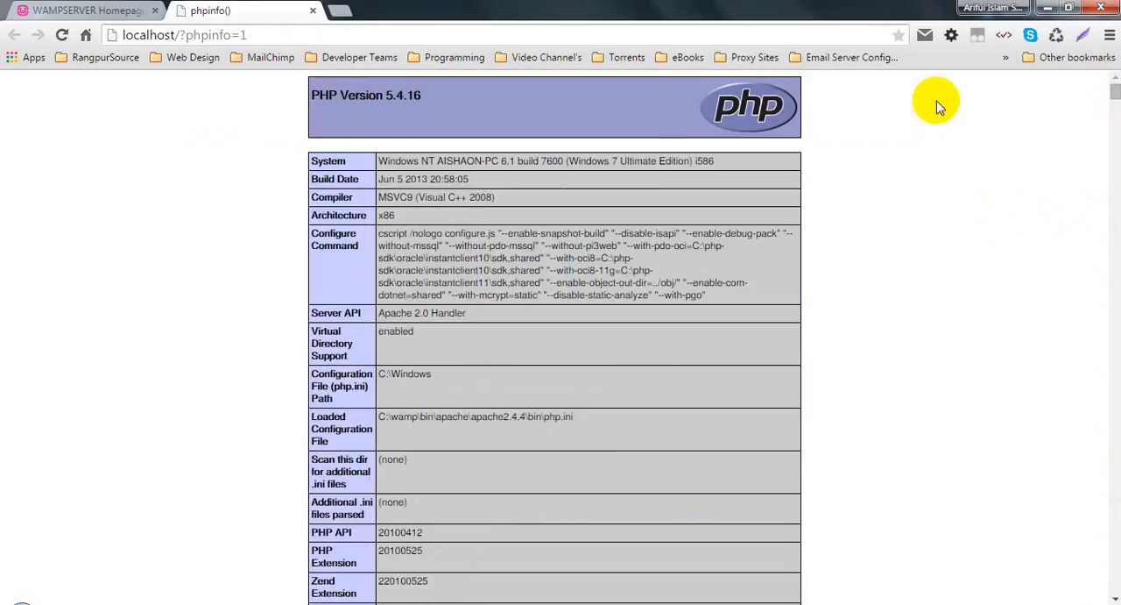
pyautogui.click(105, 11)
pyautogui.click(215, 11)
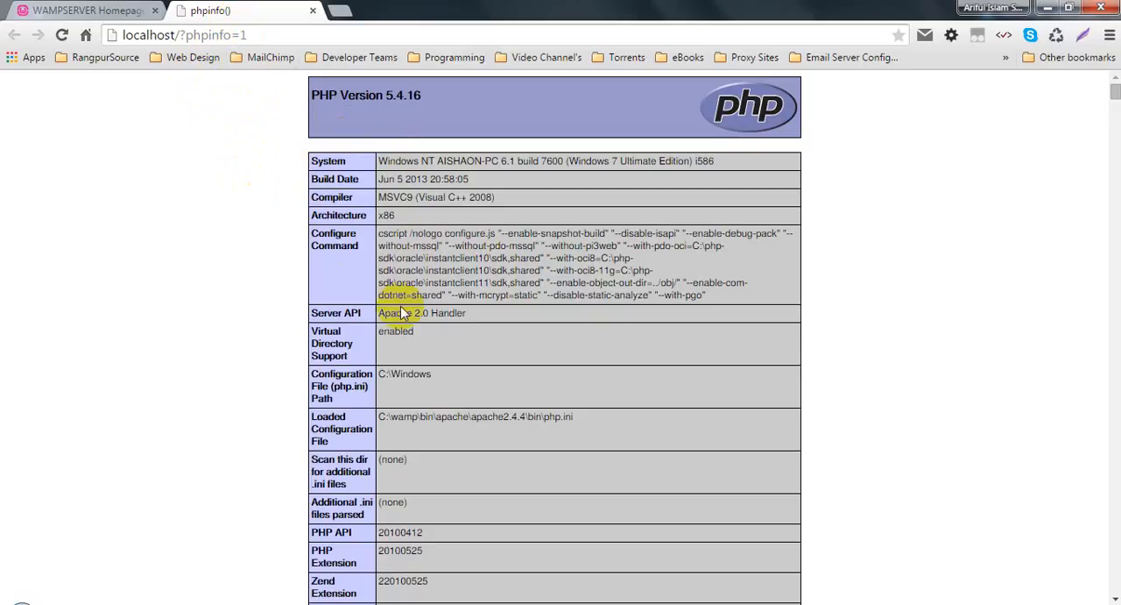
pyautogui.scroll(-8, 417, 333)
pyautogui.scroll(-5, 417, 333)
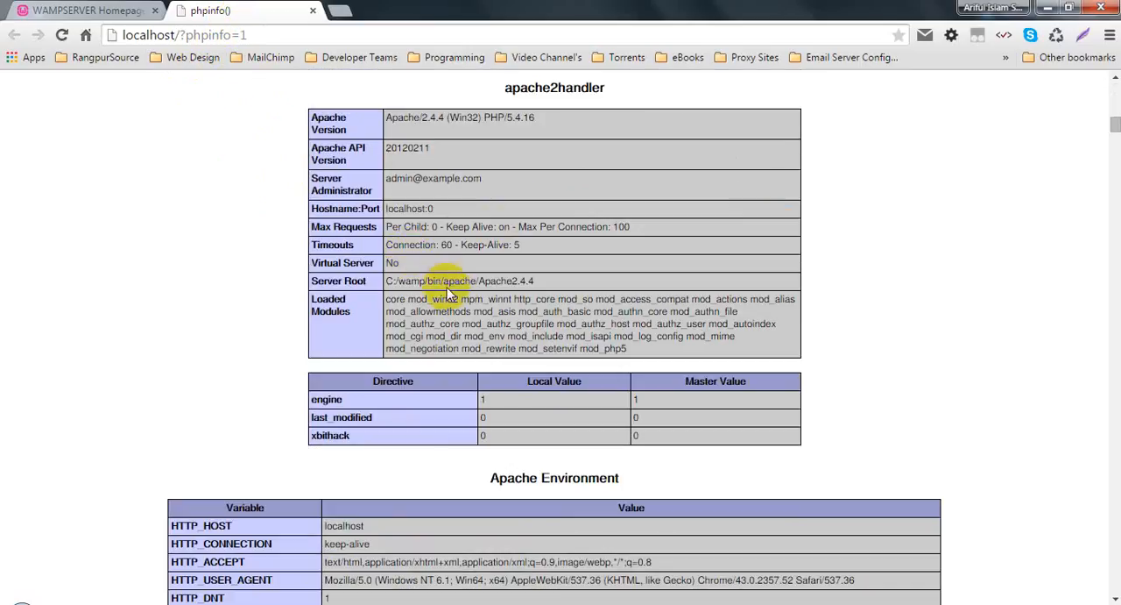
pyautogui.scroll(5, 447, 293)
# Step: Return to the WampServer homepage and close the phpinfo() tab
pyautogui.click(102, 8)
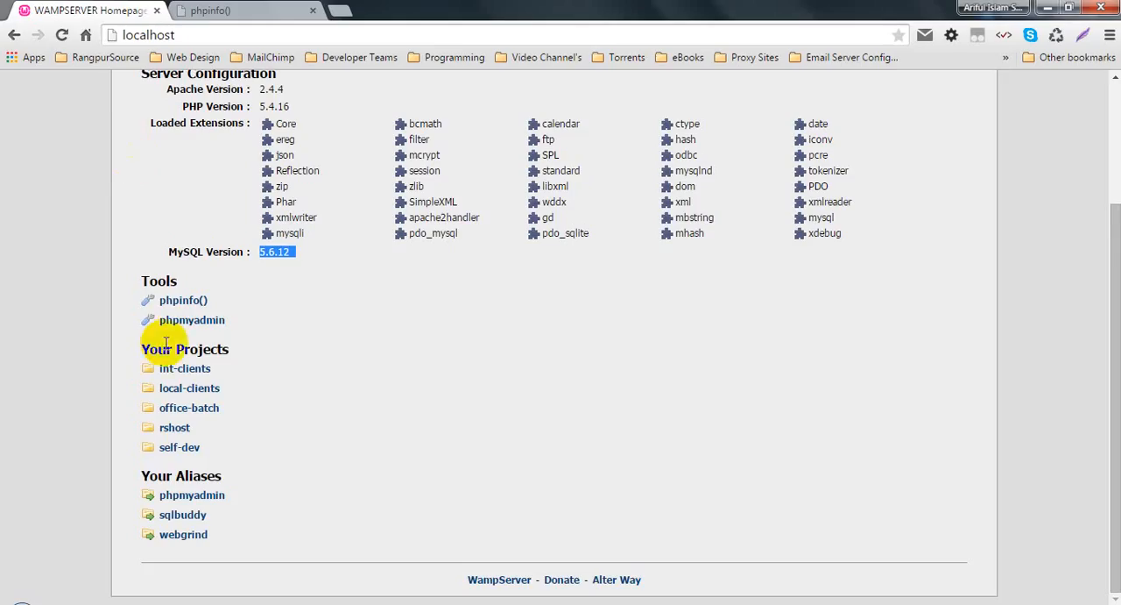
pyautogui.click(311, 13)
pyautogui.click(30, 276)
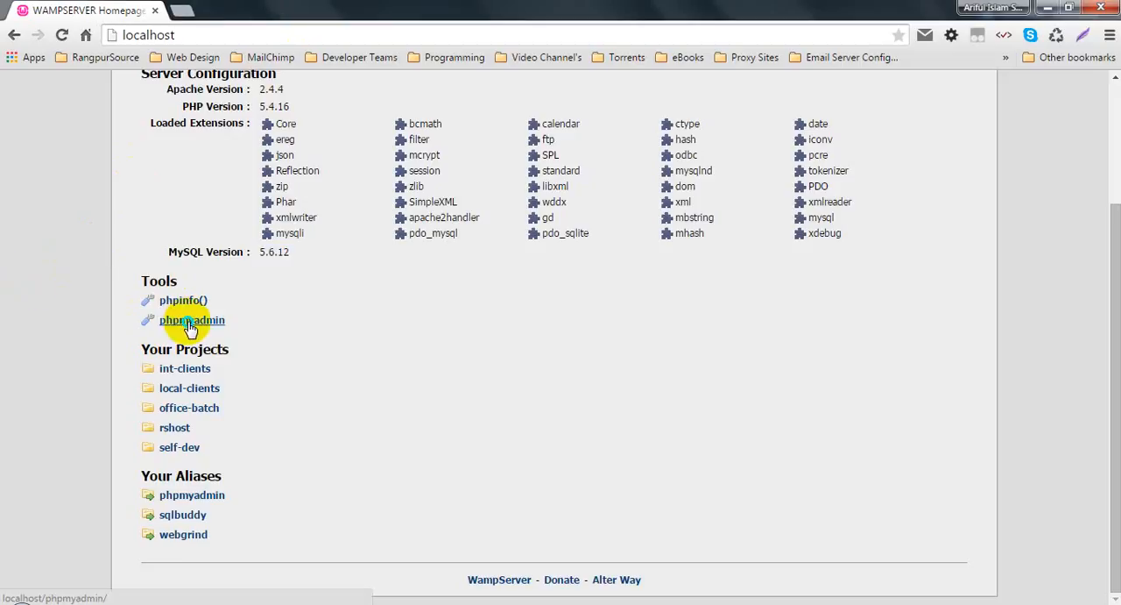
# Step: Open phpmyadmin from the WampServer homepage's Tools in a new tab and bring up its login page
pyautogui.rightClick(188, 323)
pyautogui.click(254, 332)
pyautogui.click(210, 9)
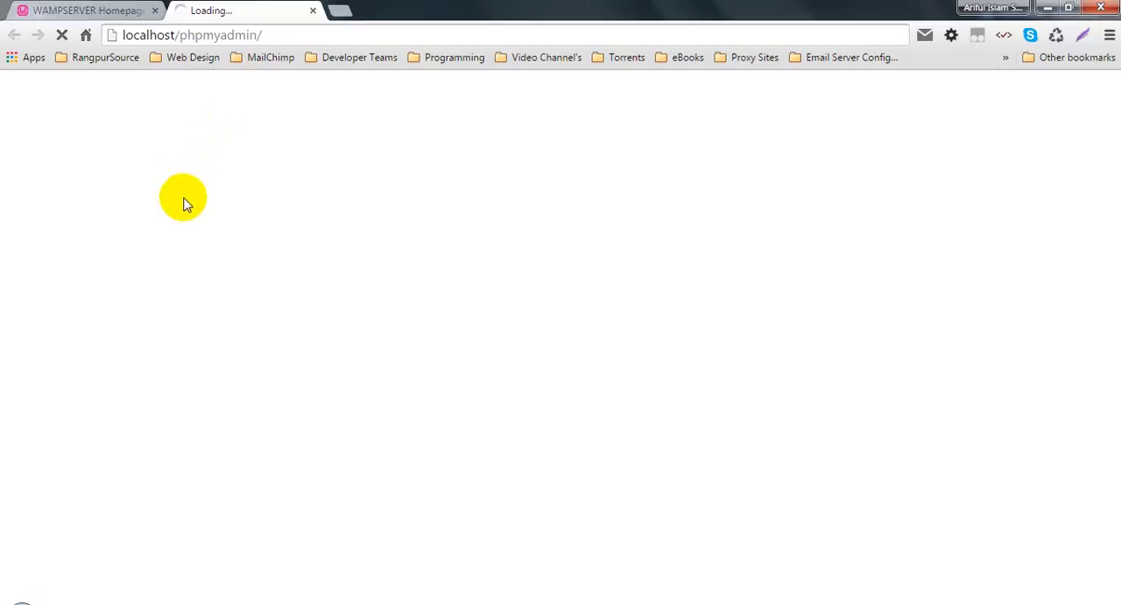
pyautogui.click(48, 10)
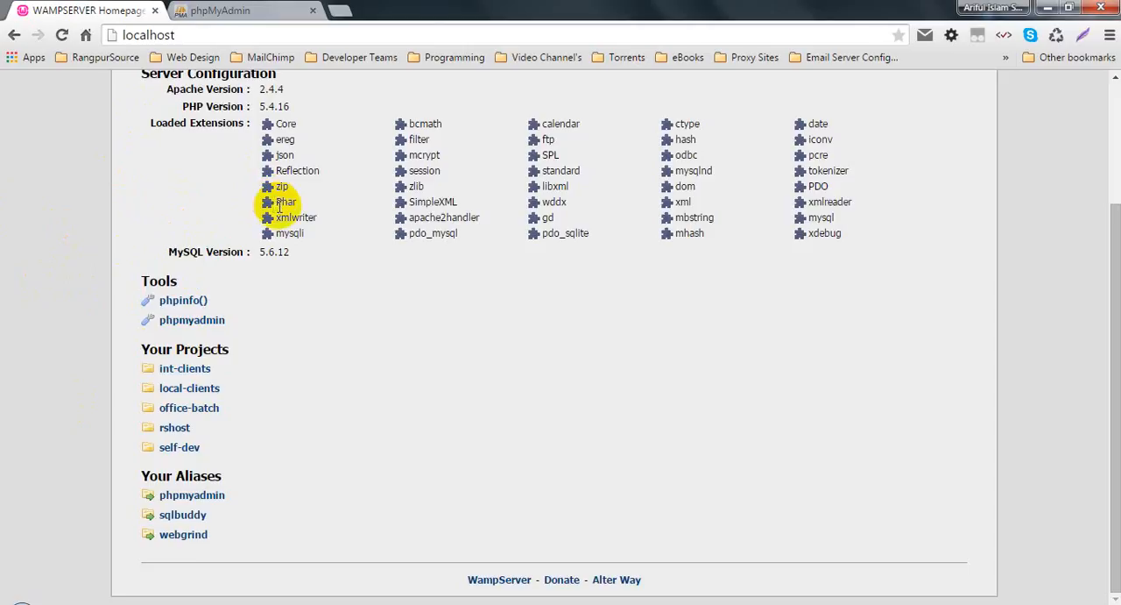
pyautogui.click(256, 10)
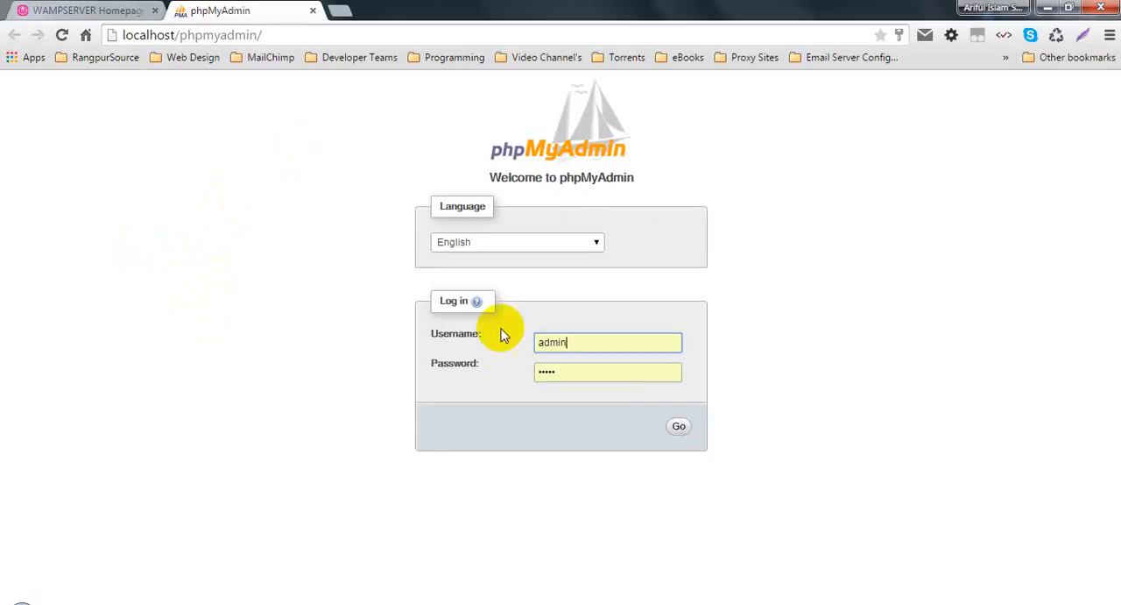
# Step: Clear the prefilled password, log in to phpMyAdmin with the username admin, and expand the test database
pyautogui.doubleClick(570, 375)
pyautogui.press('BackSpace')
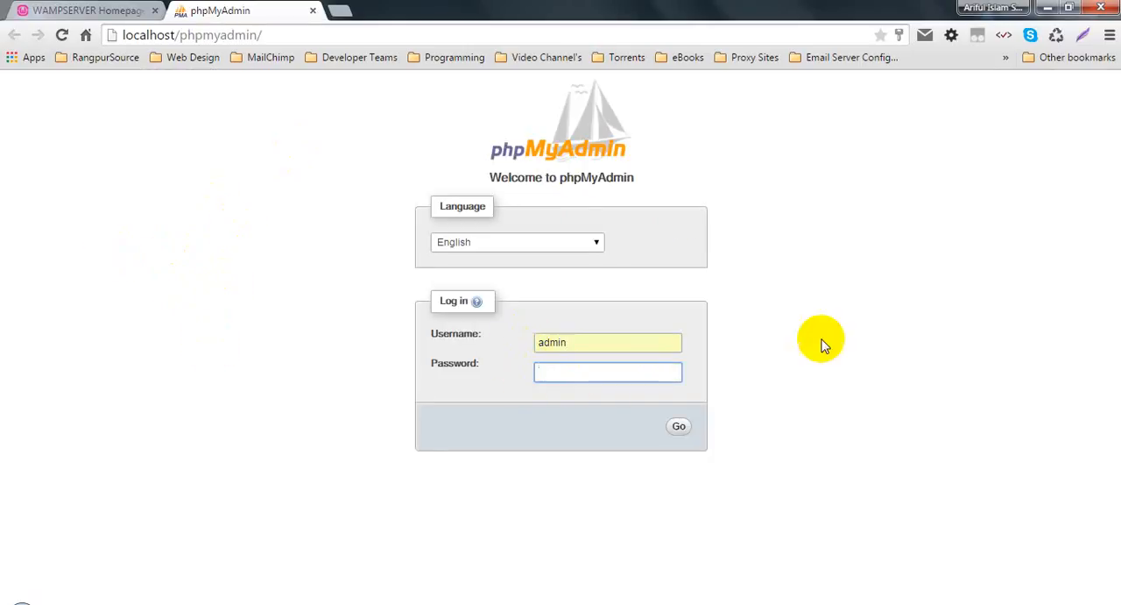
pyautogui.click(677, 426)
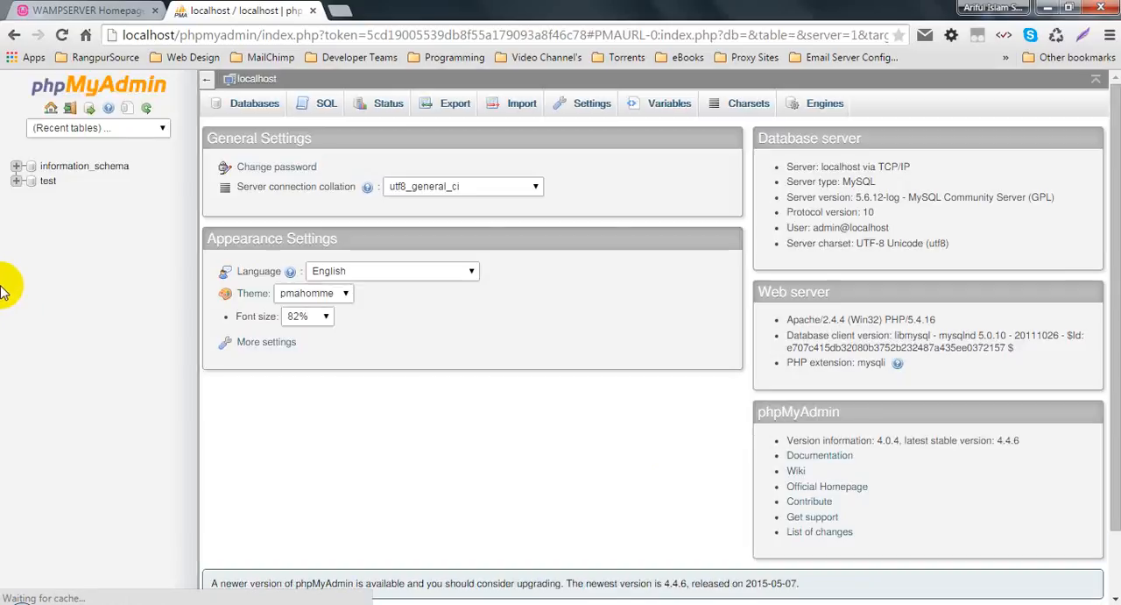
pyautogui.click(13, 180)
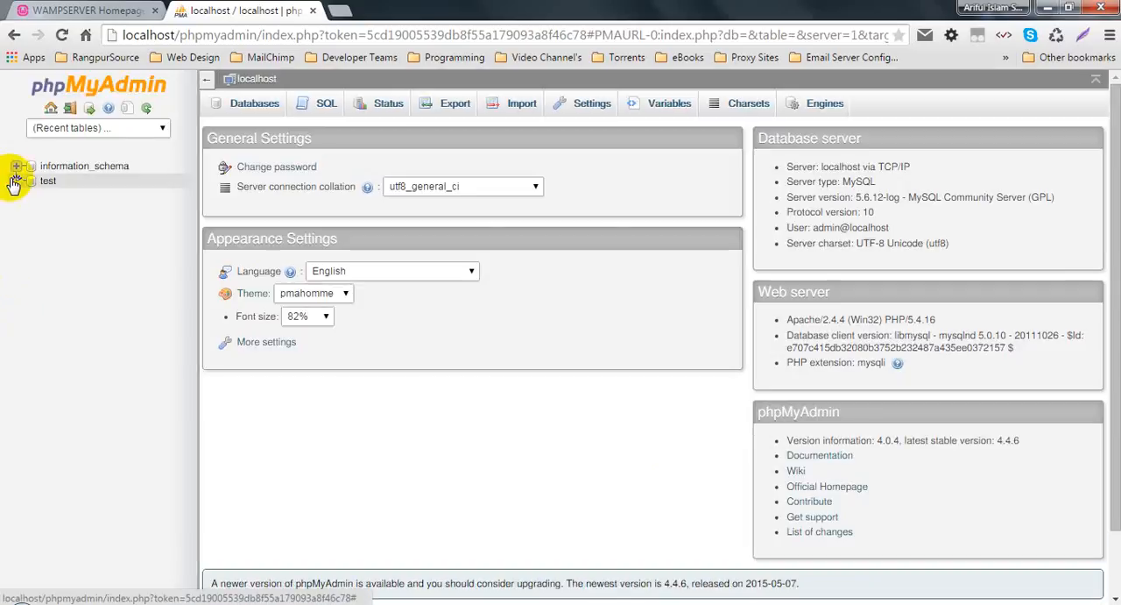
# Step: Return to the WampServer homepage and review the folders listed under Your Projects
pyautogui.click(44, 9)
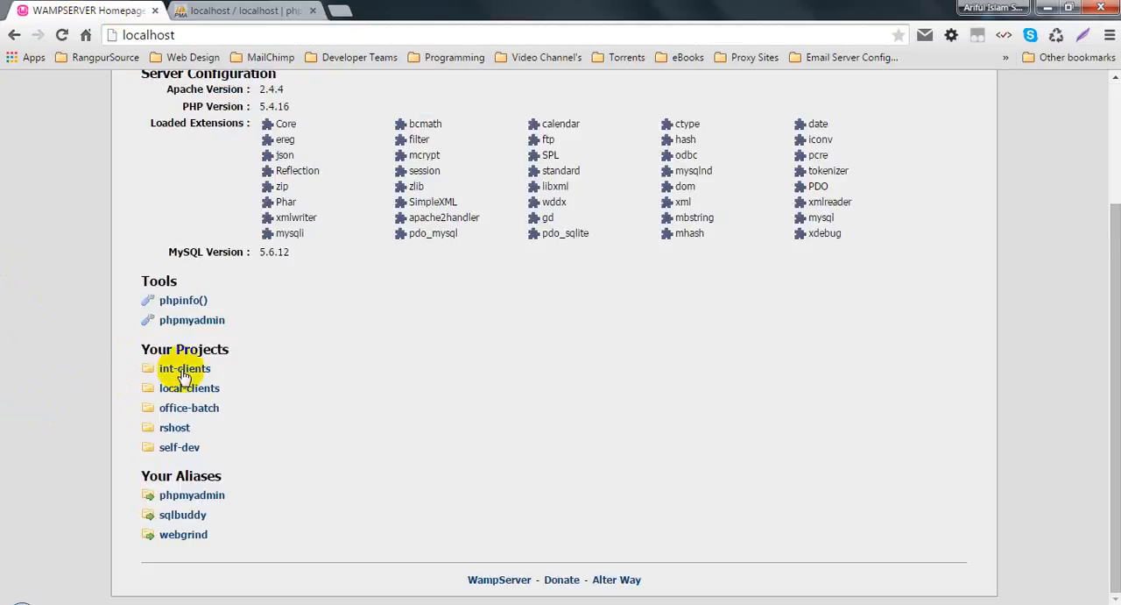
pyautogui.moveTo(142, 351); pyautogui.dragTo(238, 354)
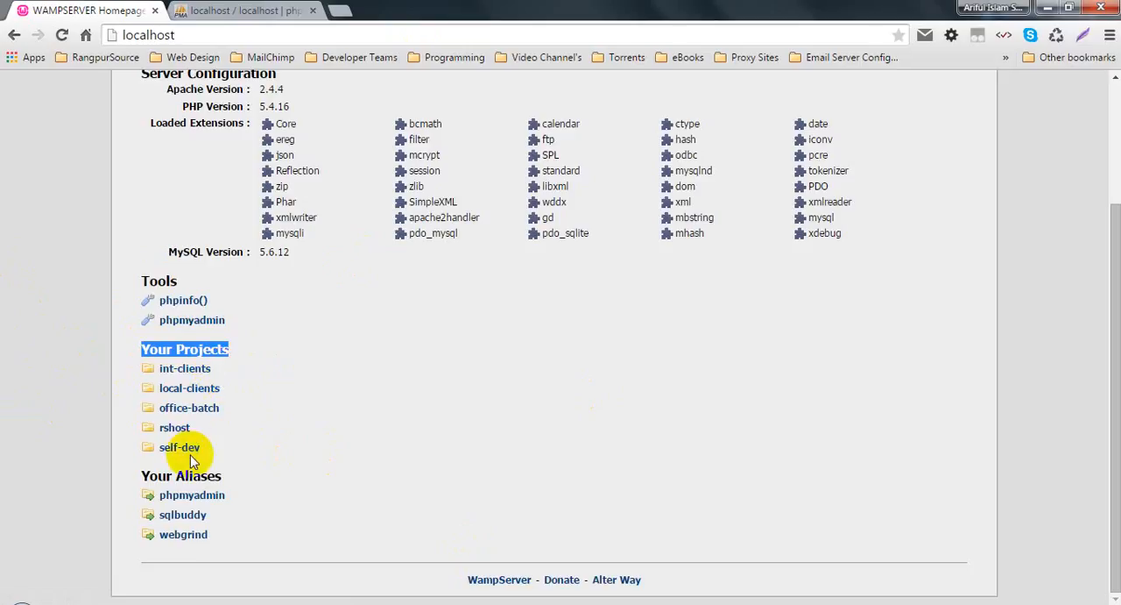
pyautogui.click(182, 348)
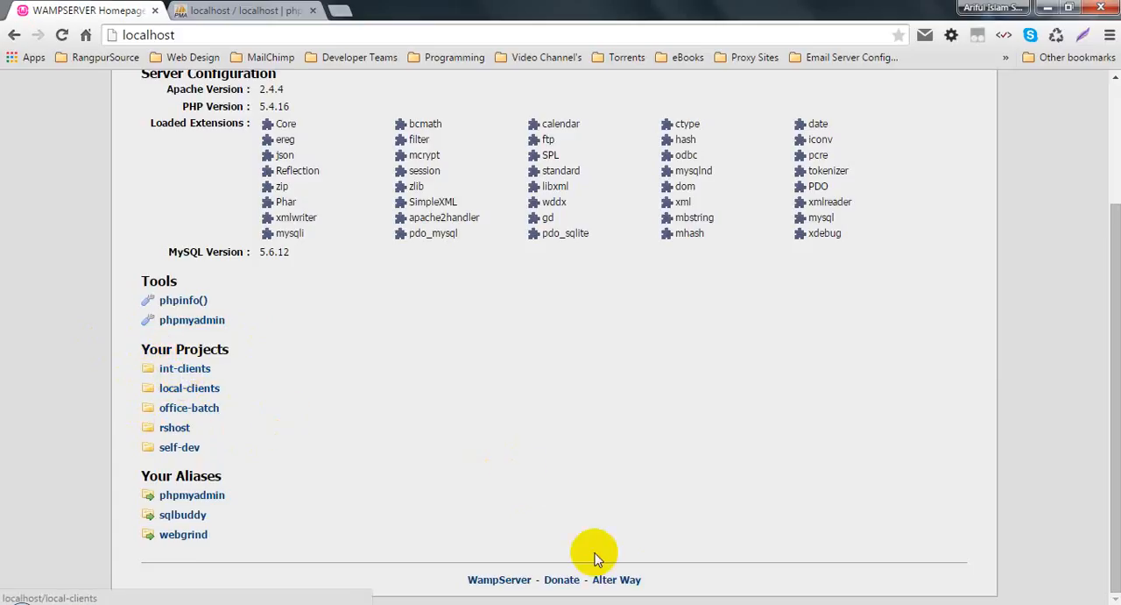
# Step: Switch to Windows Explorer and open the www folder inside the wamp folder on drive C
pyautogui.moveTo(748, 603)
pyautogui.click(697, 574)
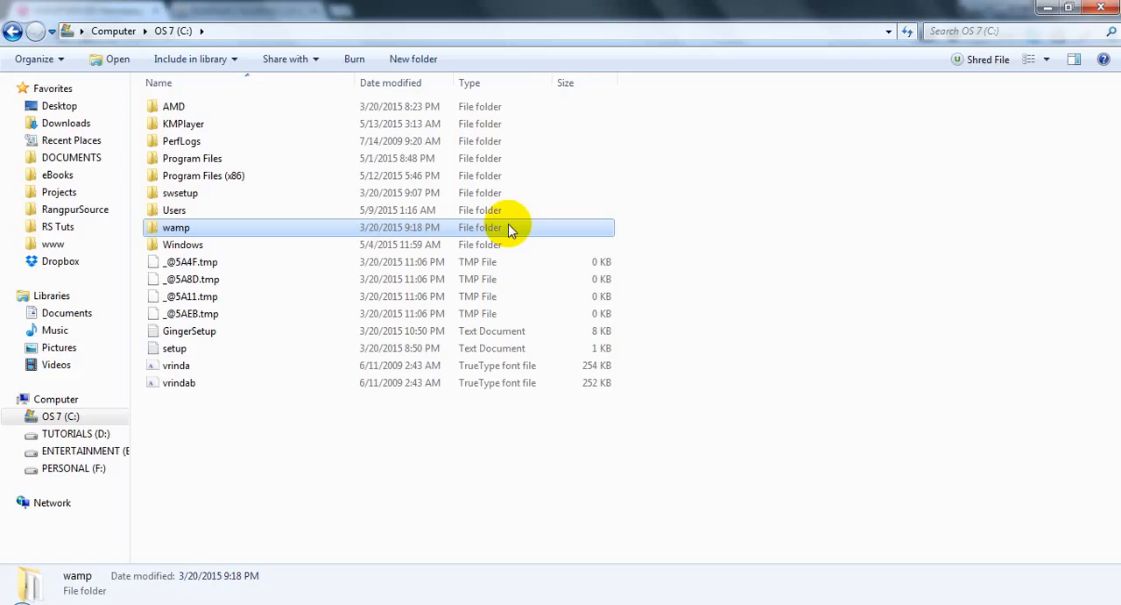
pyautogui.click(179, 231)
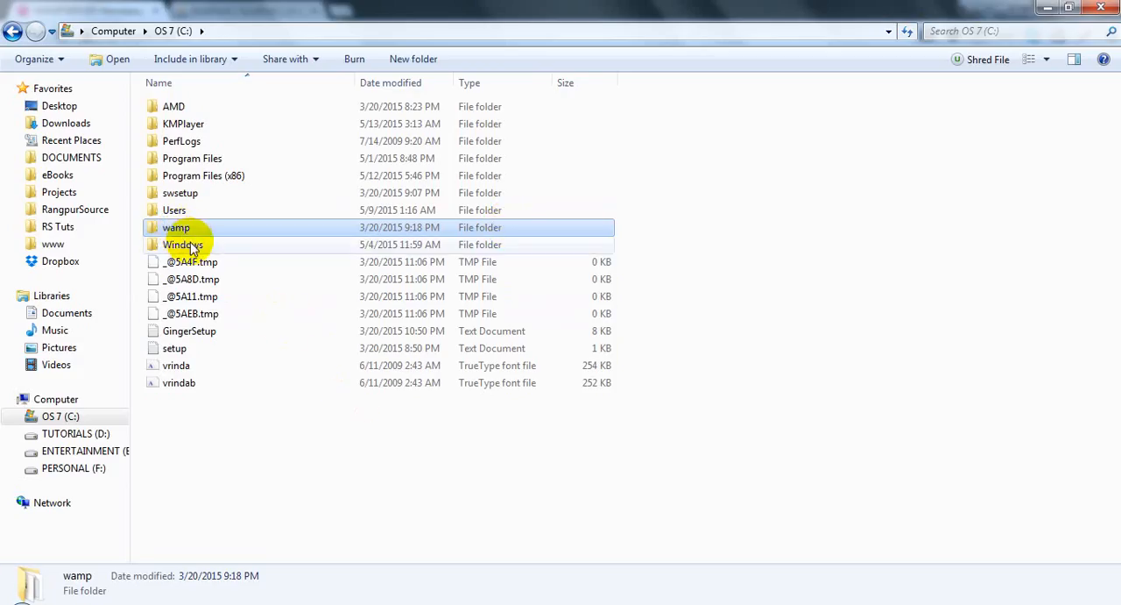
pyautogui.doubleClick(191, 246)
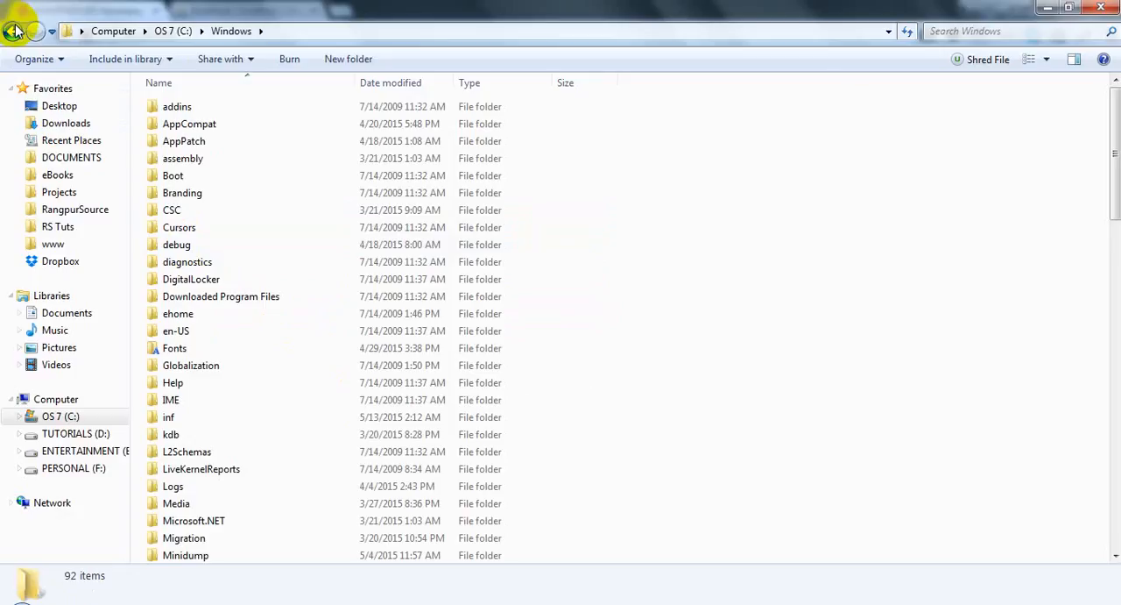
pyautogui.click(14, 31)
pyautogui.doubleClick(200, 225)
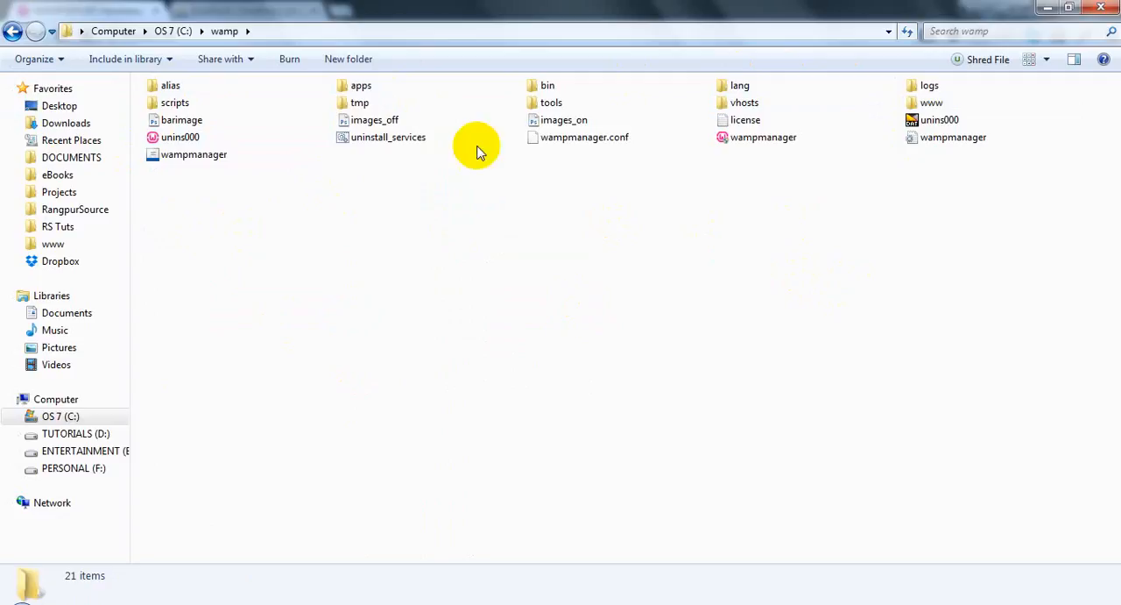
pyautogui.doubleClick(931, 105)
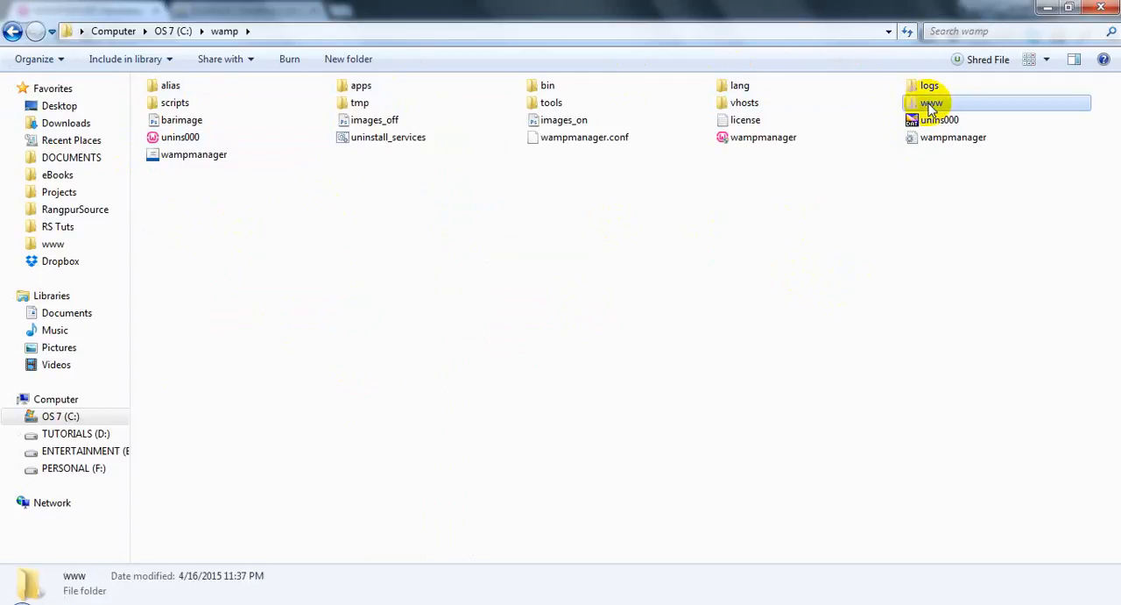
# Step: Compare the folders and the index and testmysql files in www with the projects listed on the WampServer homepage
pyautogui.moveTo(455, 286); pyautogui.dragTo(168, 105)
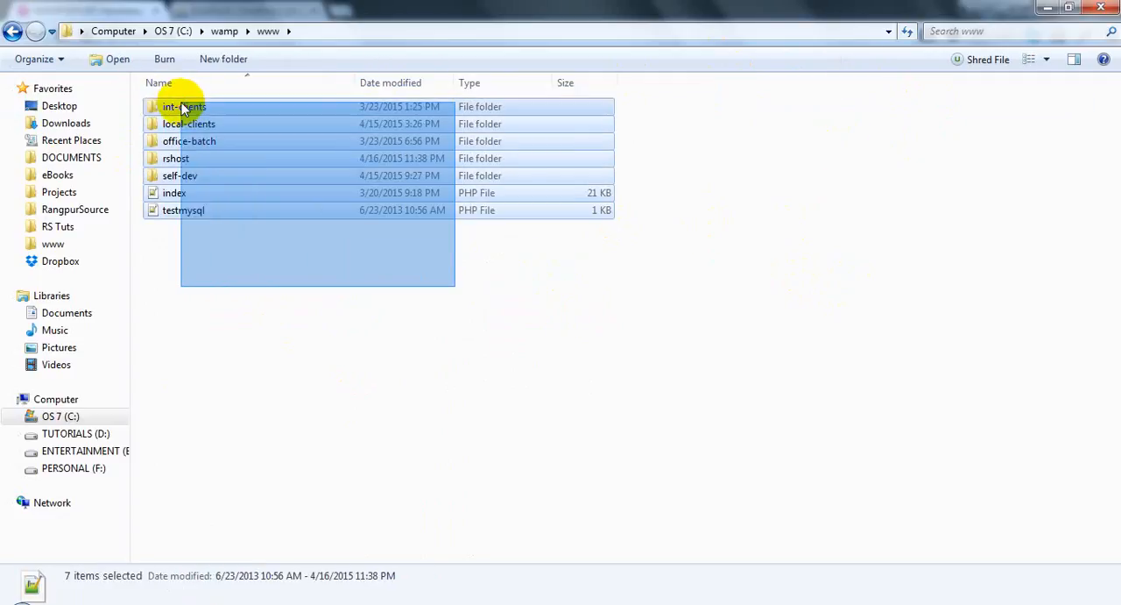
pyautogui.moveTo(227, 260); pyautogui.dragTo(167, 185)
pyautogui.click(202, 195)
pyautogui.click(715, 603)
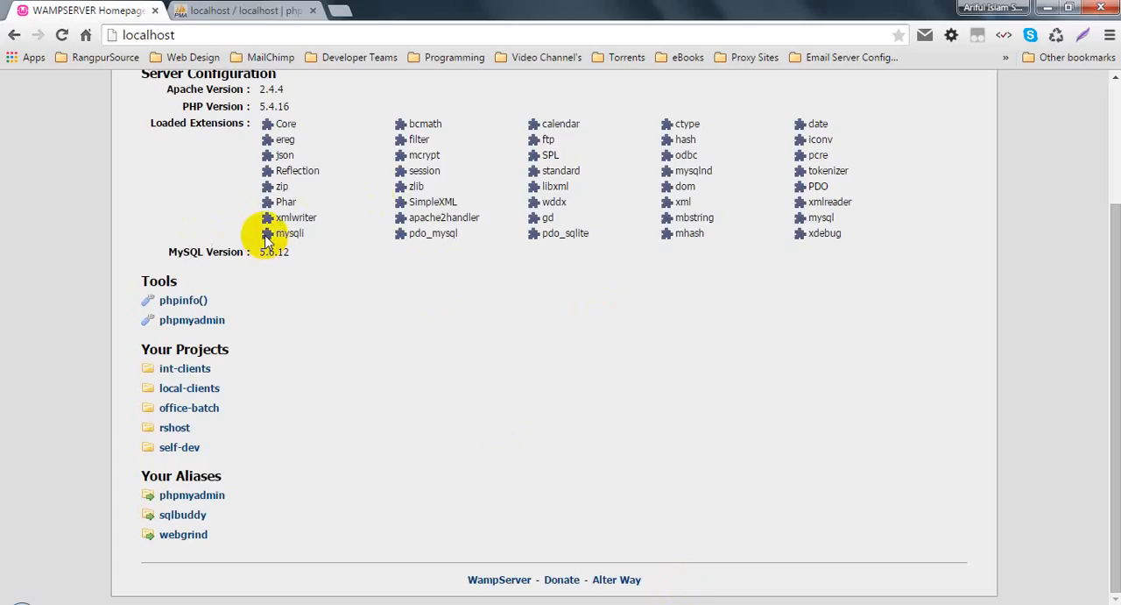
pyautogui.scroll(2, 324, 372)
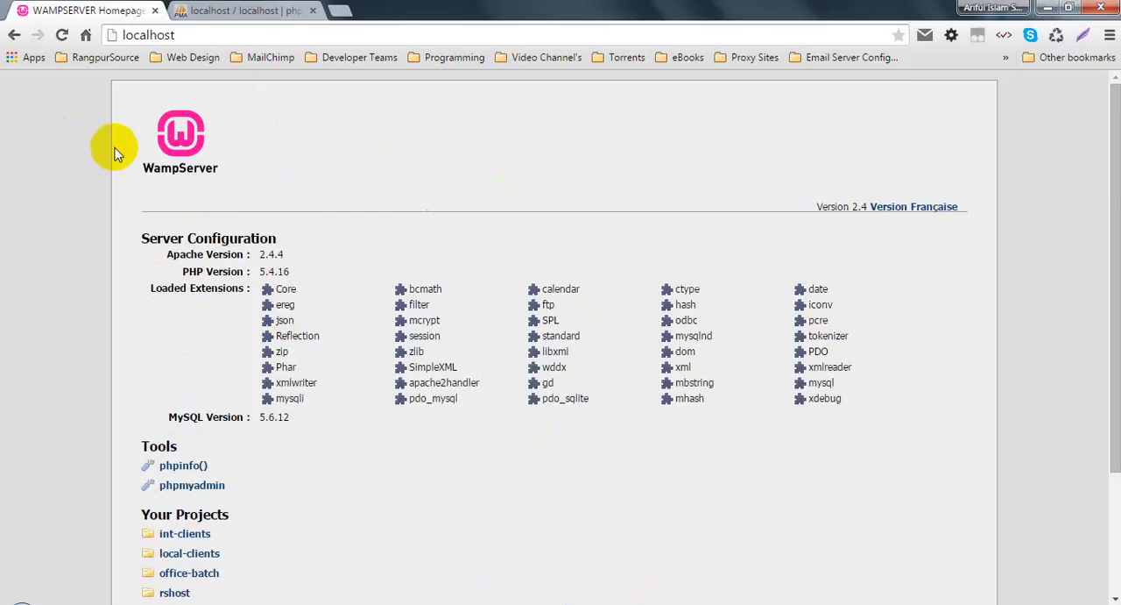
pyautogui.scroll(-2, 189, 219)
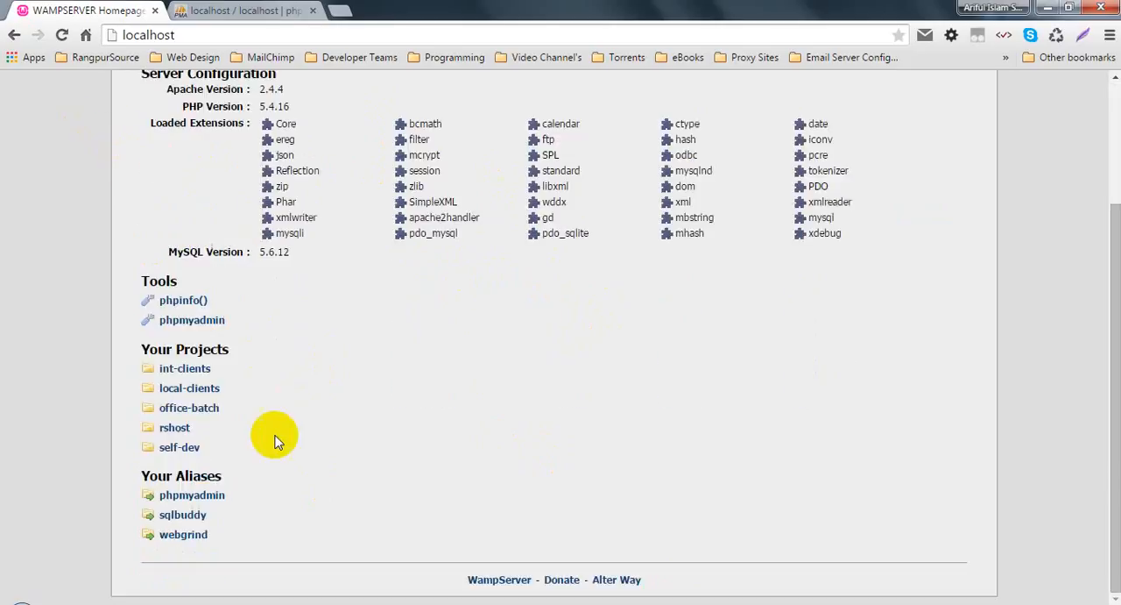
pyautogui.moveTo(714, 600)
pyautogui.click(676, 533)
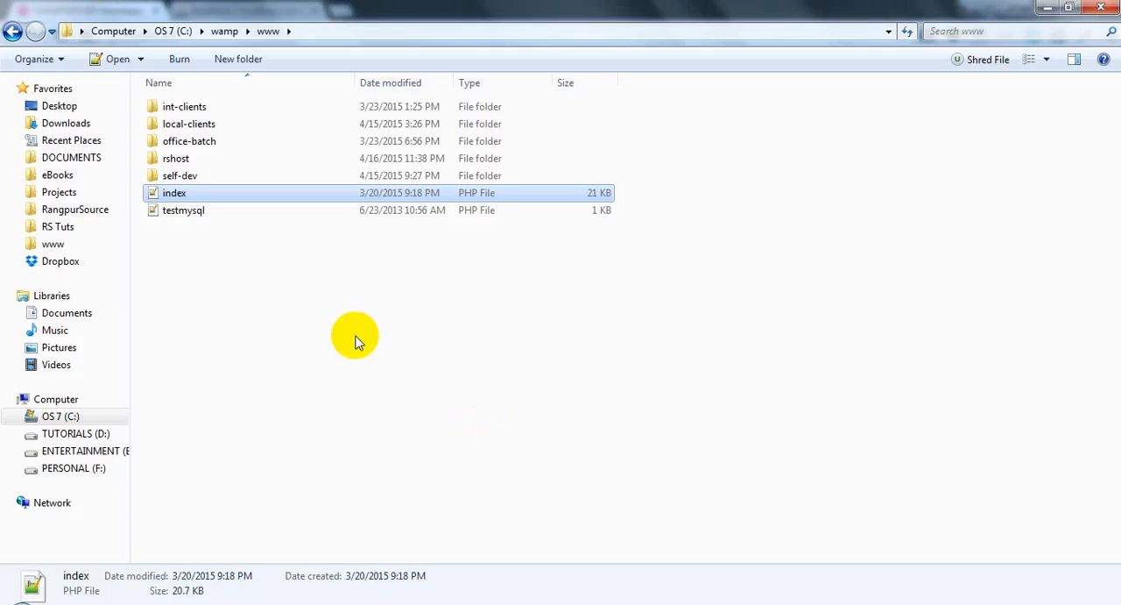
pyautogui.moveTo(187, 238); pyautogui.dragTo(167, 194)
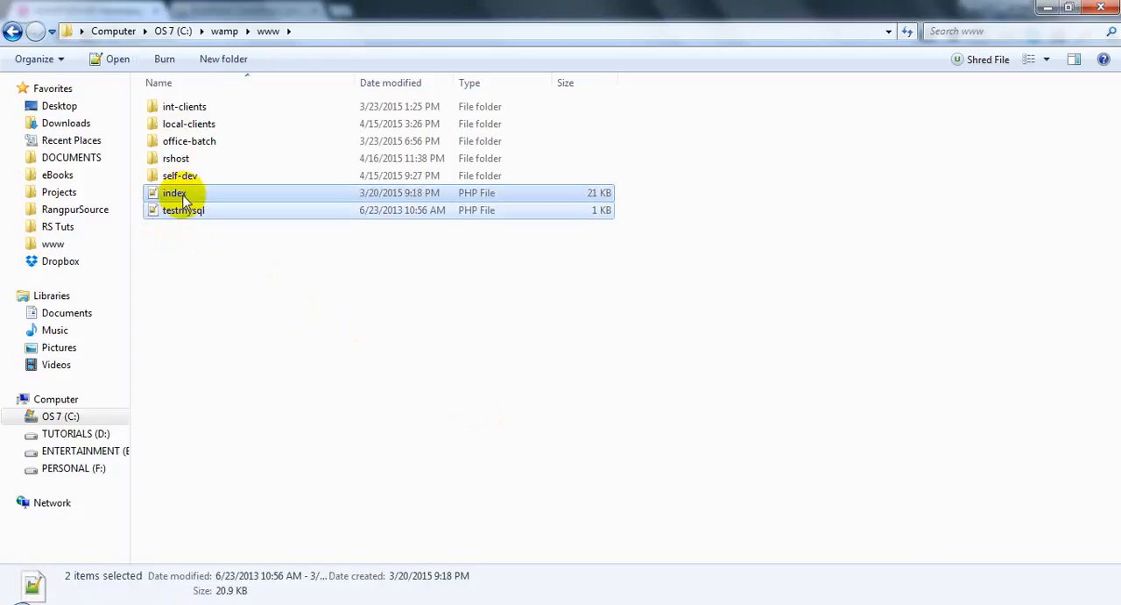
pyautogui.click(203, 254)
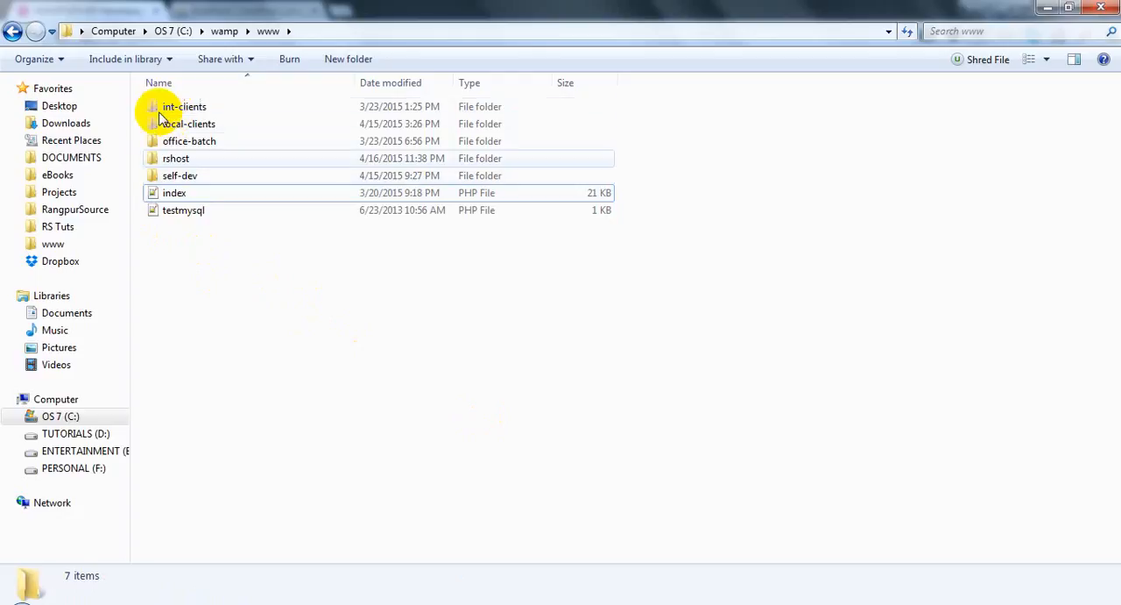
pyautogui.click(156, 109)
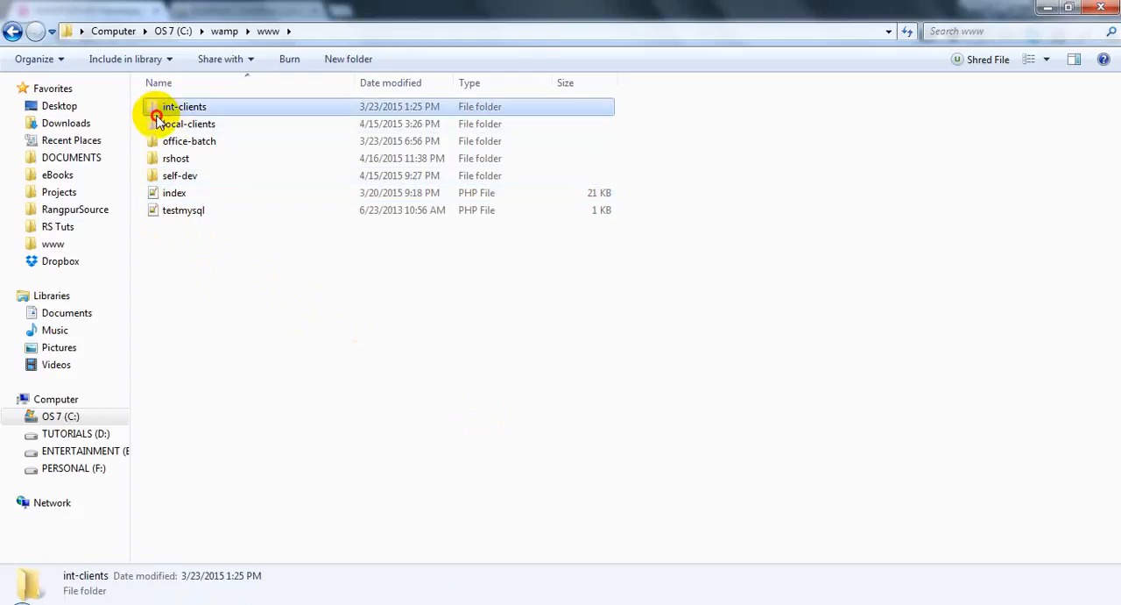
# Step: Create a folder named batch5 in www and reload the WampServer homepage to update its project list
pyautogui.rightClick(271, 355)
pyautogui.moveTo(325, 558)
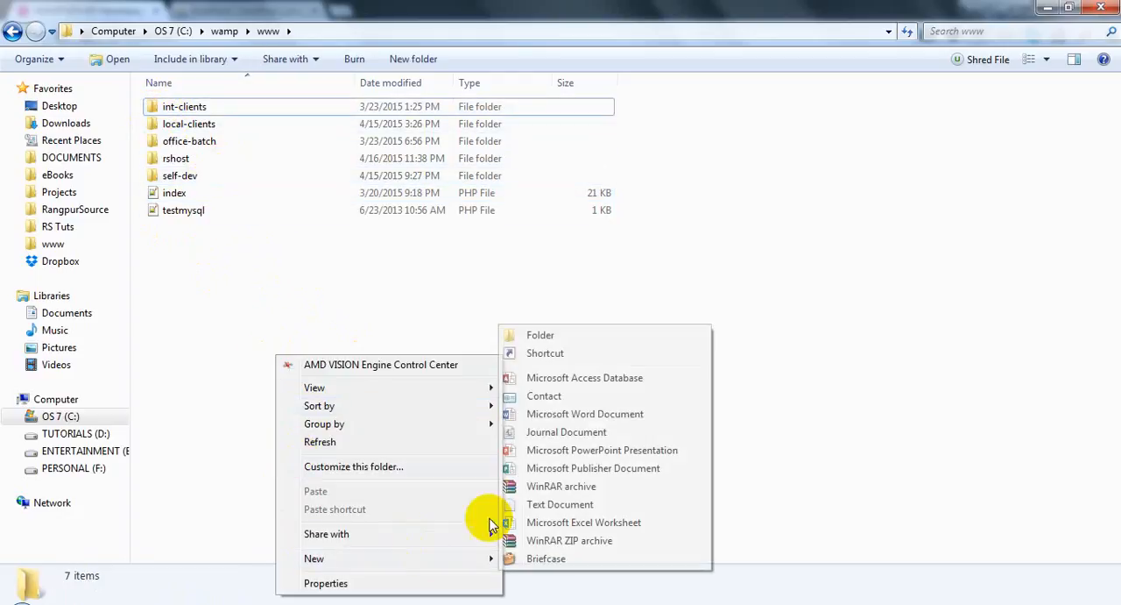
pyautogui.click(535, 333)
pyautogui.write('ch')
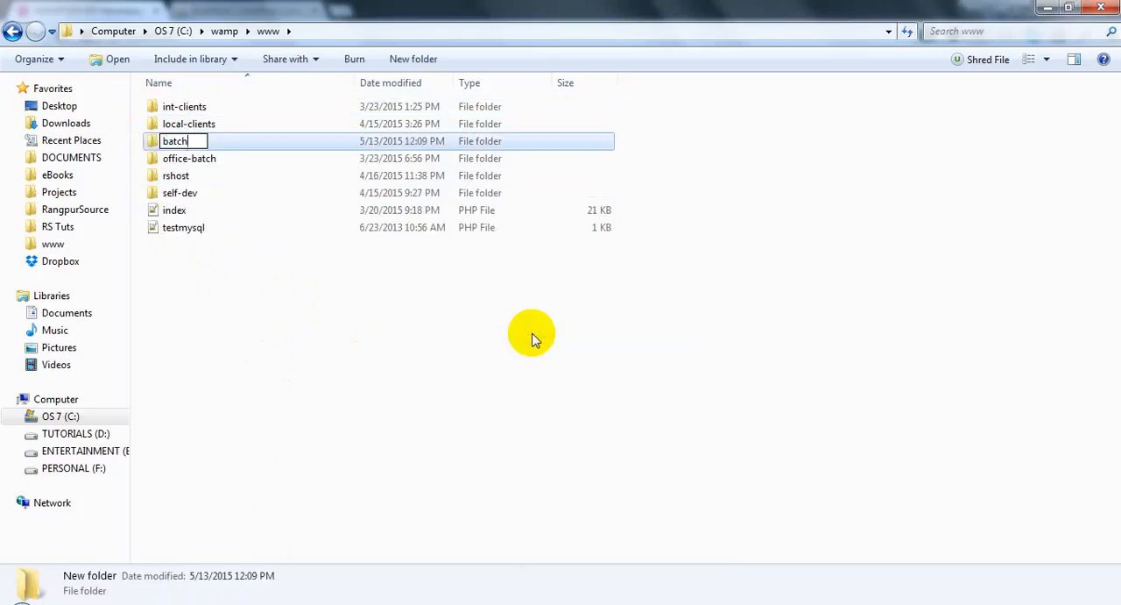
pyautogui.write('atch5')
pyautogui.press('Return')
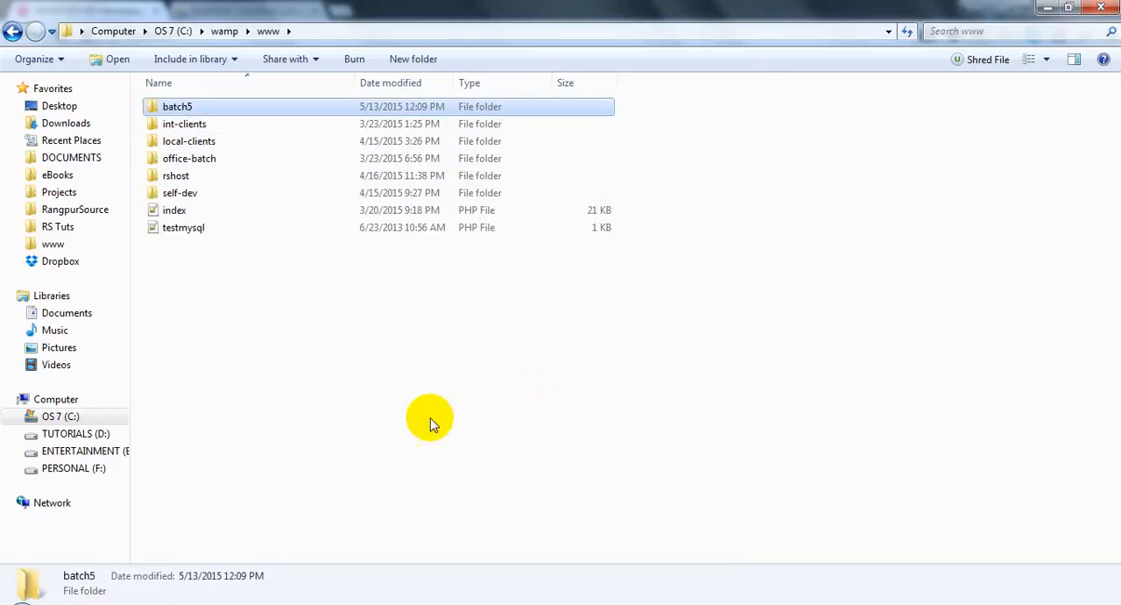
pyautogui.click(543, 543)
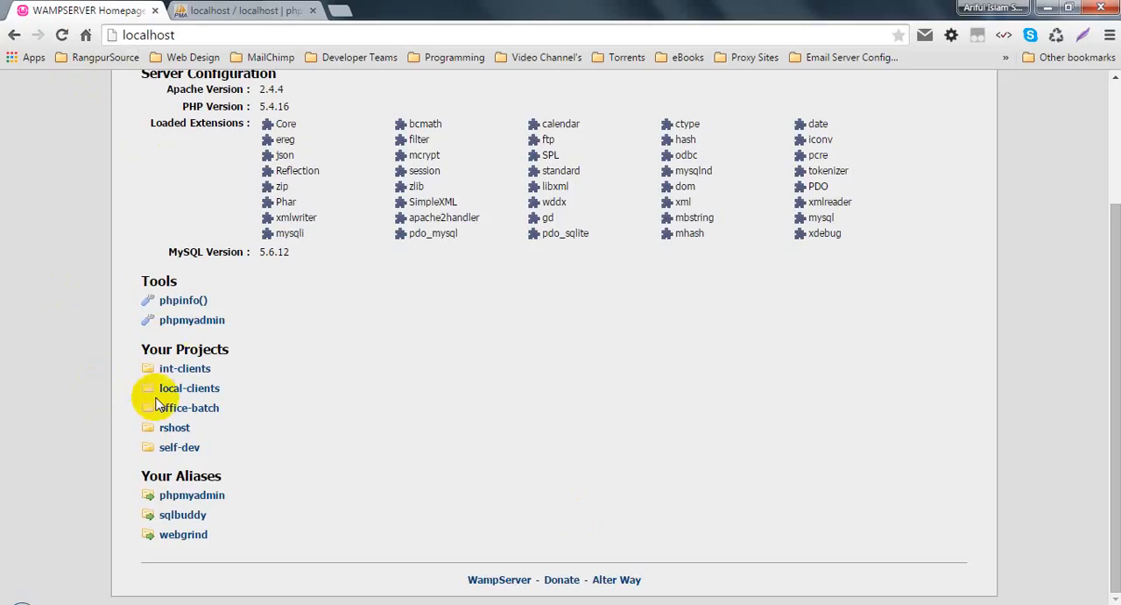
pyautogui.click(62, 35)
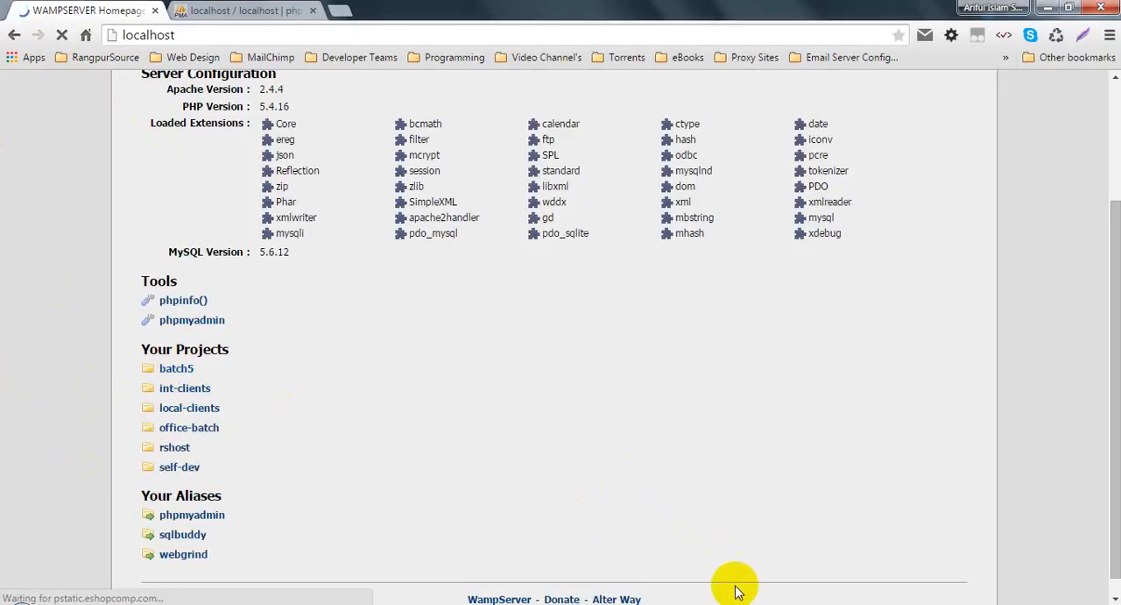
# Step: Move the batch5 folder from www into the office-batch folder
pyautogui.moveTo(736, 599)
pyautogui.click(629, 536)
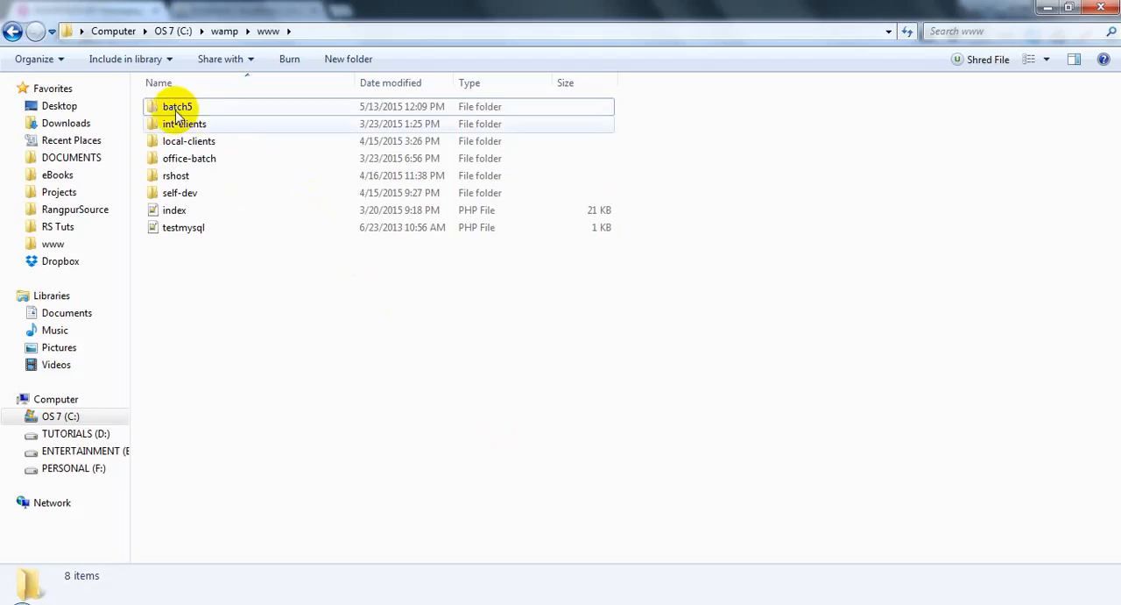
pyautogui.click(176, 111)
pyautogui.click(275, 368)
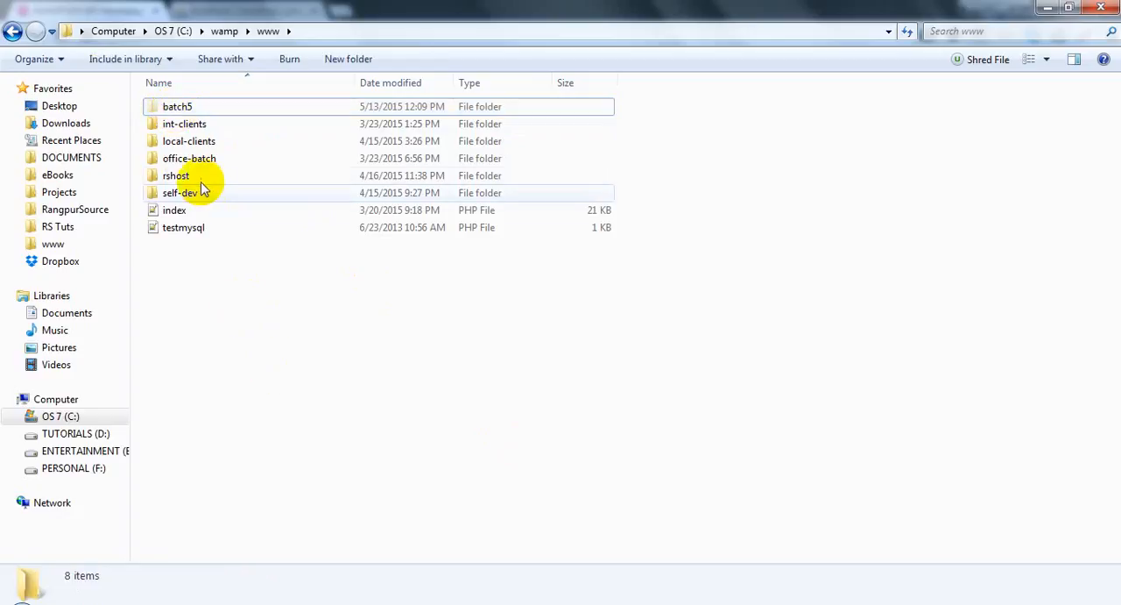
pyautogui.doubleClick(190, 157)
pyautogui.hotkey('ctrl', 'v')
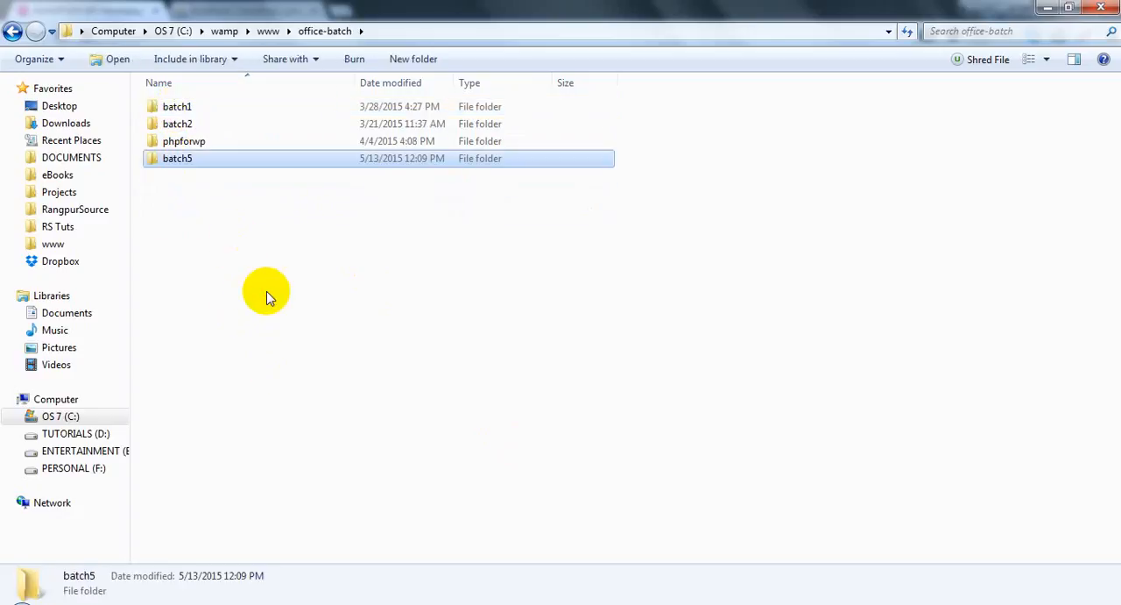
pyautogui.click(267, 292)
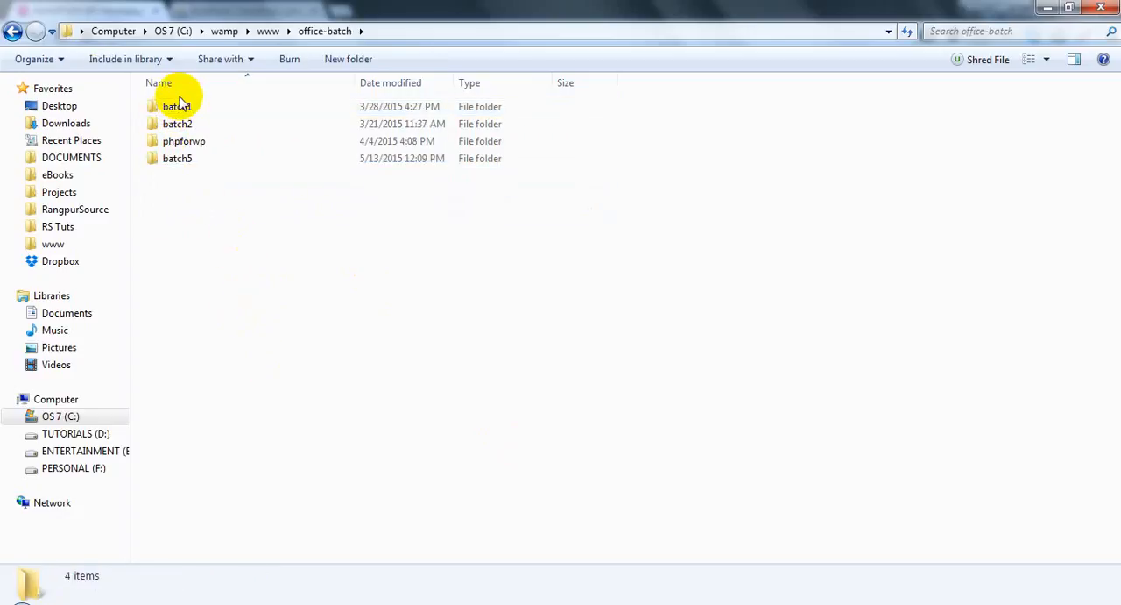
pyautogui.click(192, 163)
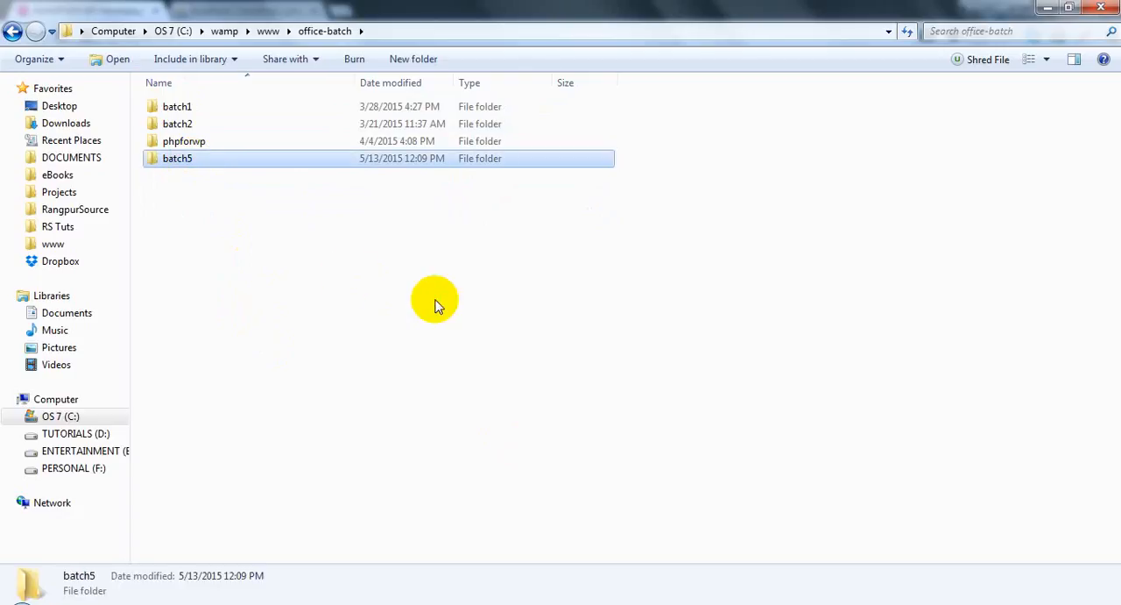
pyautogui.click(497, 343)
# Step: Reload the WampServer homepage, open batch5 within the office-batch project, and highlight batch5/ in the page address
pyautogui.click(693, 604)
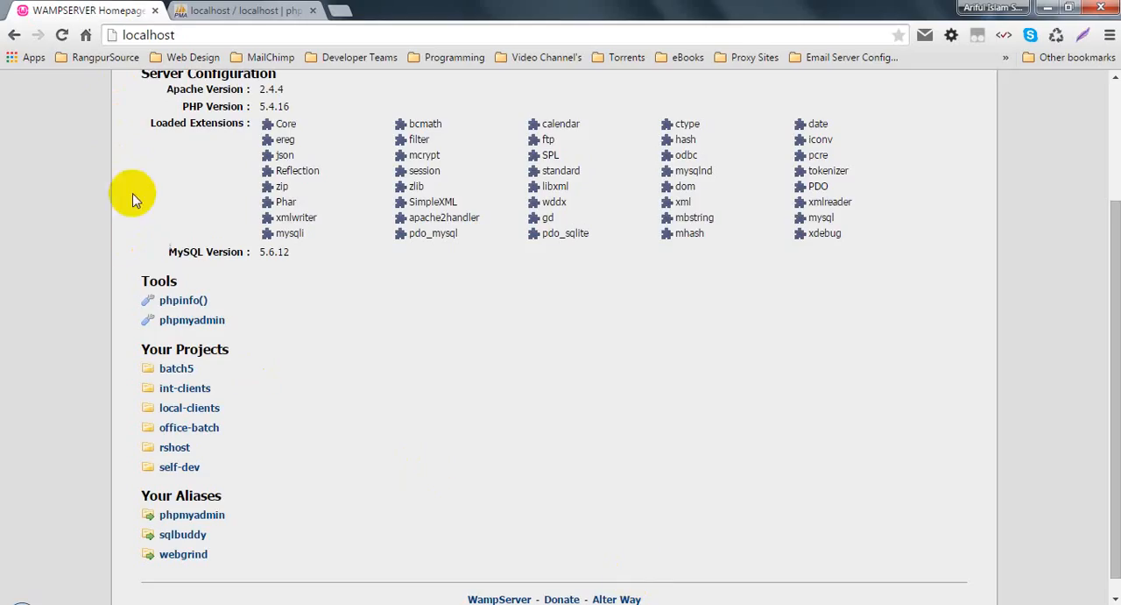
pyautogui.click(75, 36)
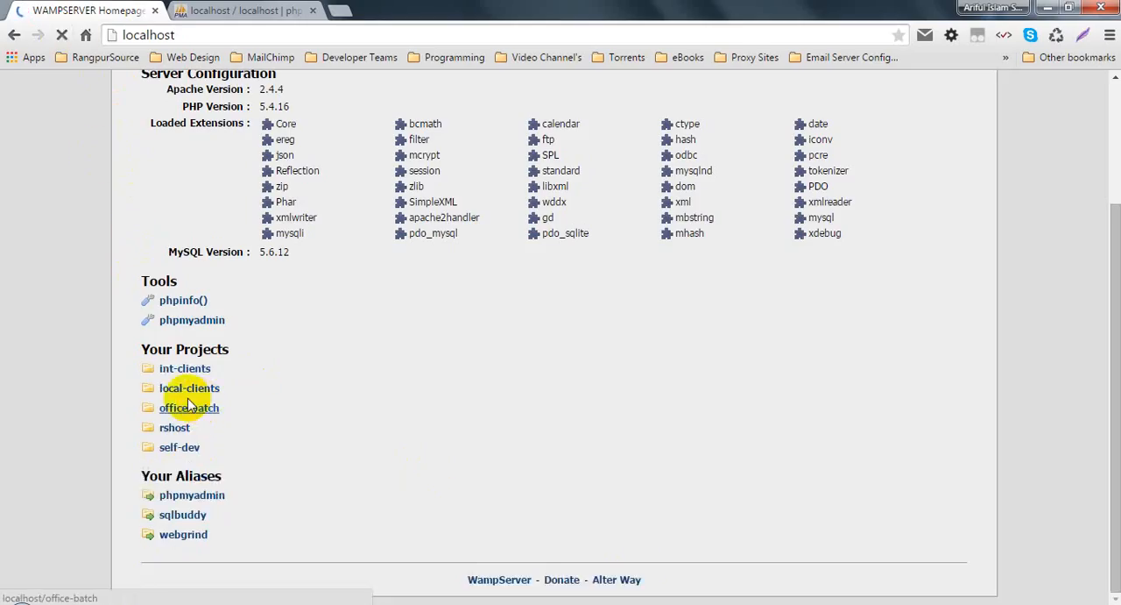
pyautogui.click(179, 412)
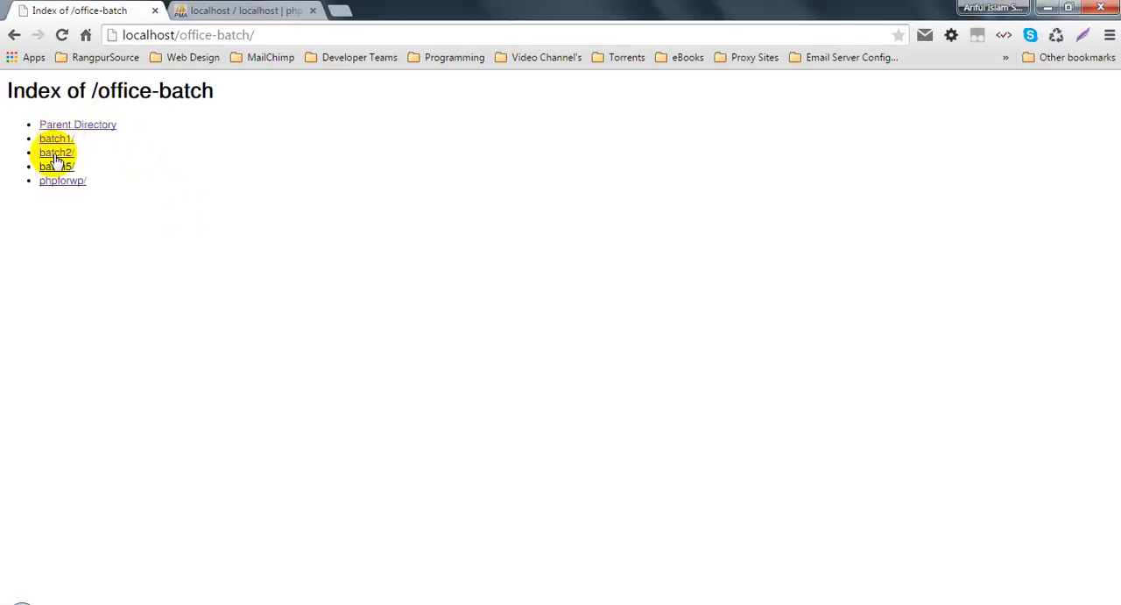
pyautogui.click(55, 167)
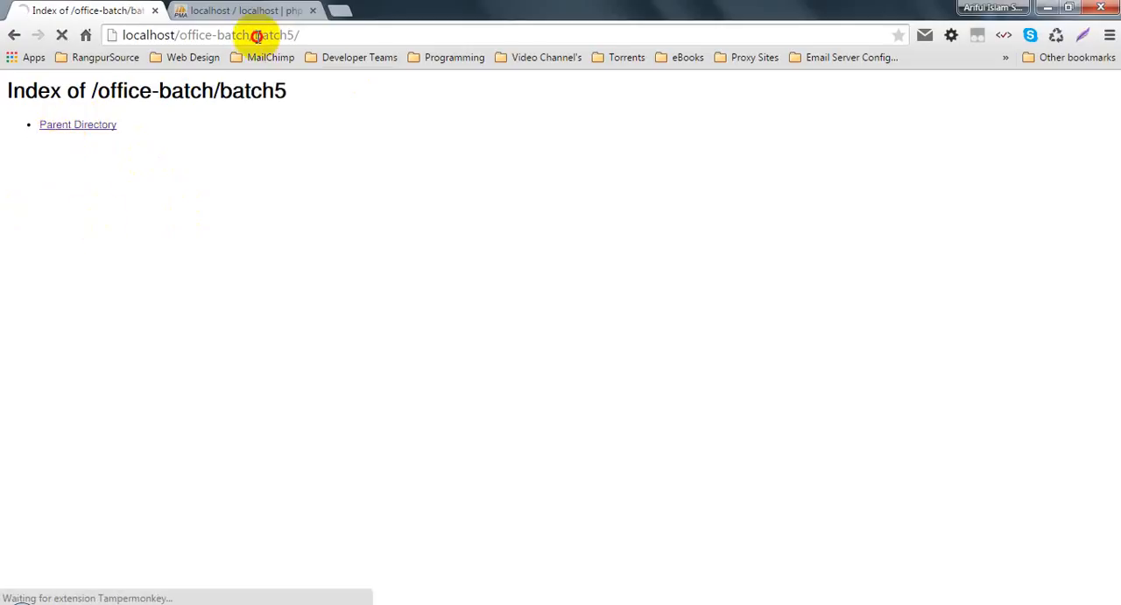
pyautogui.moveTo(261, 35); pyautogui.dragTo(310, 55)
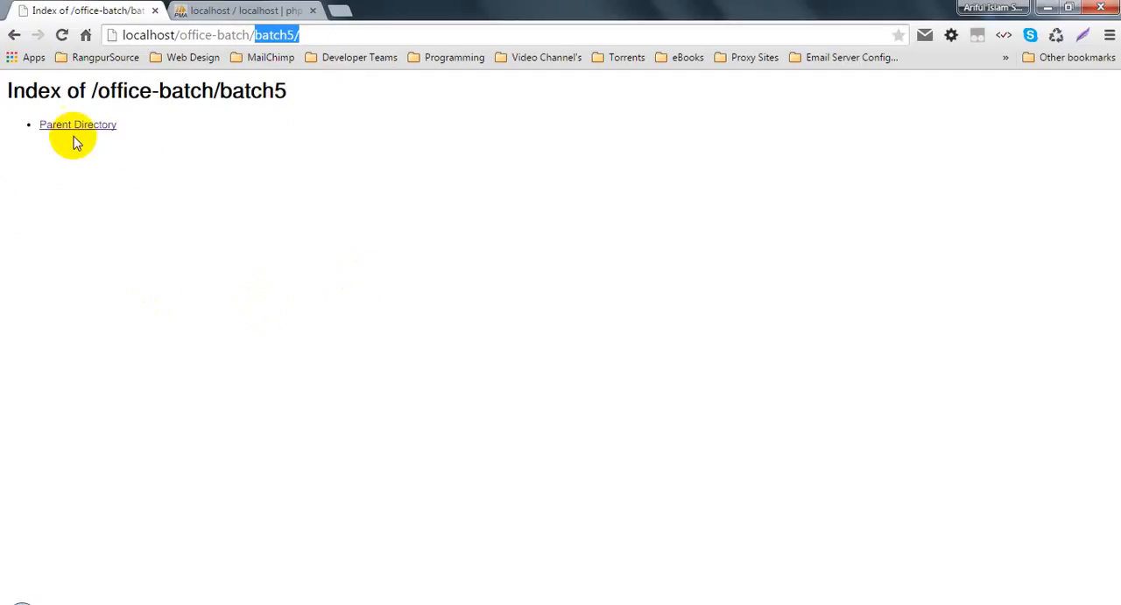
# Step: In phpMyAdmin, check the Databases page and the test database's structure, and reload the page
pyautogui.click(289, 10)
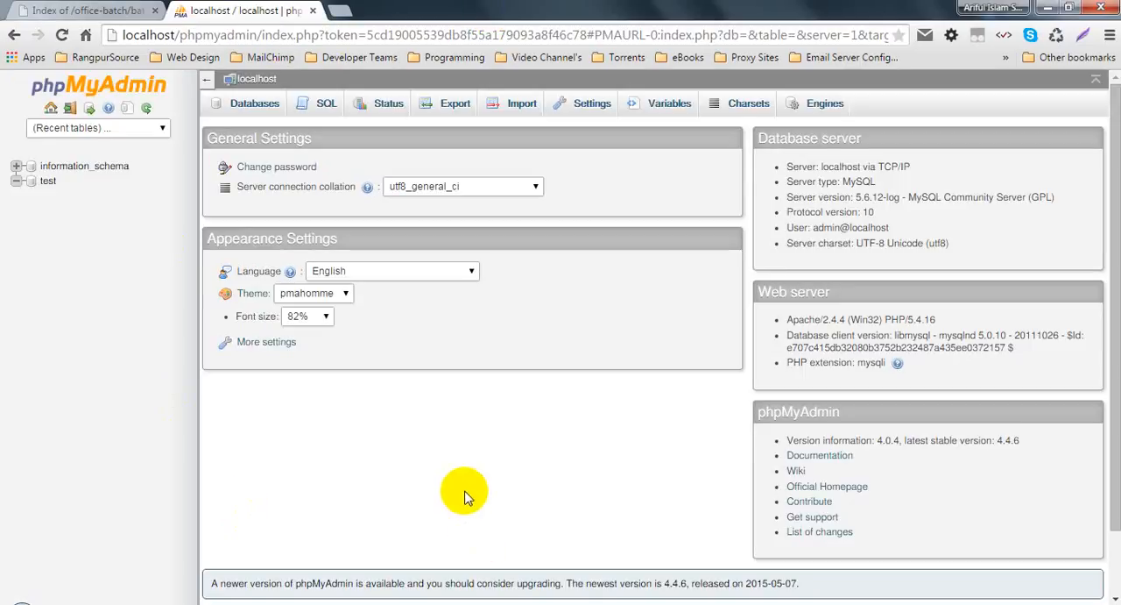
pyautogui.click(263, 104)
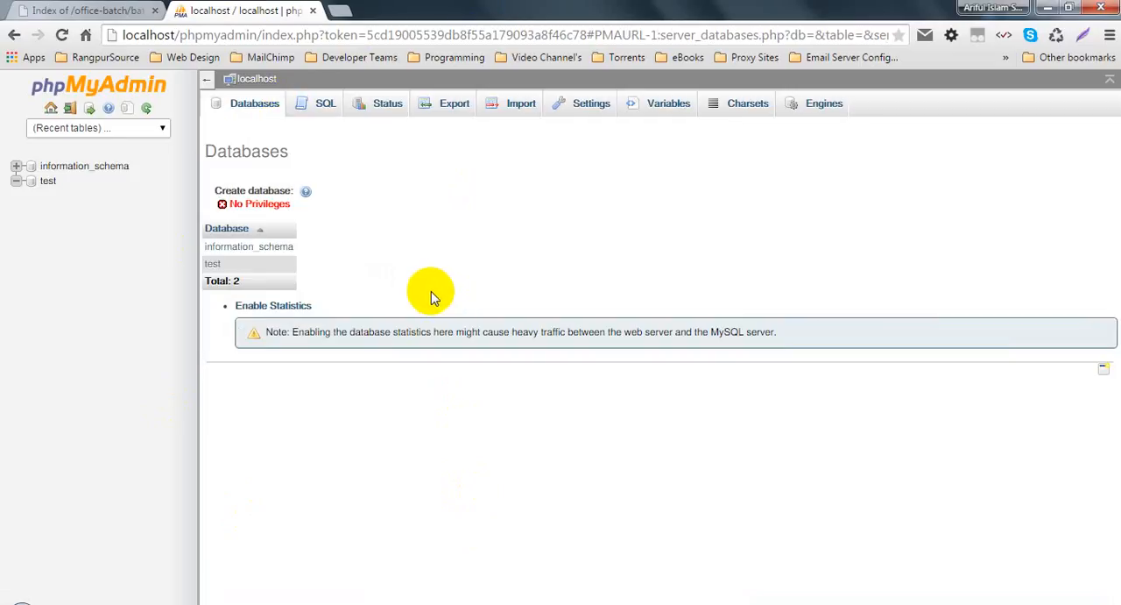
pyautogui.click(46, 181)
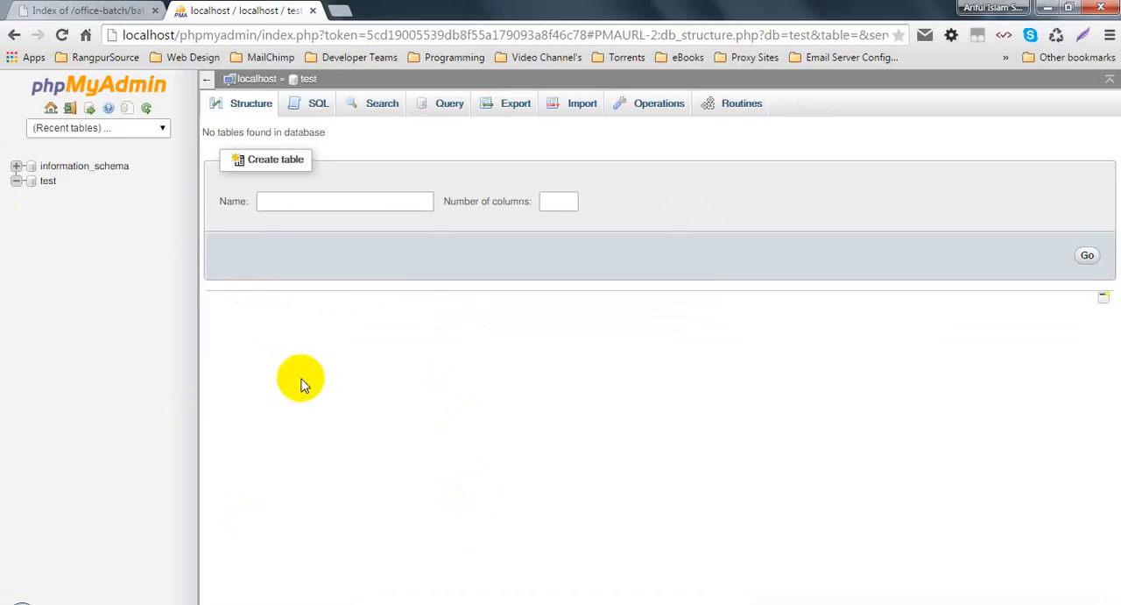
pyautogui.click(61, 35)
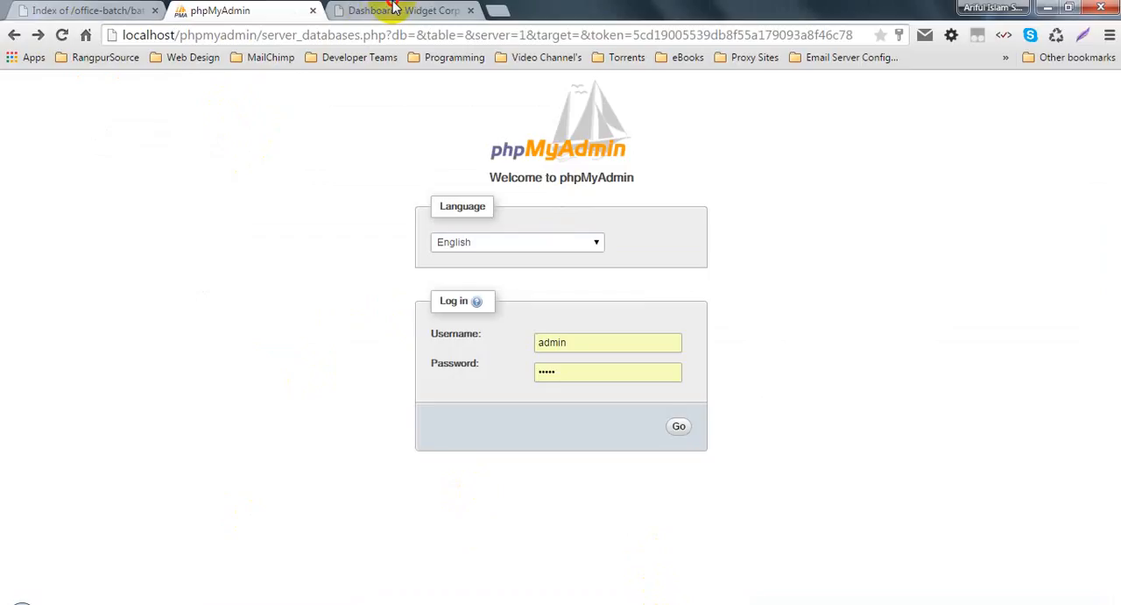
pyautogui.click(390, 11)
pyautogui.click(296, 11)
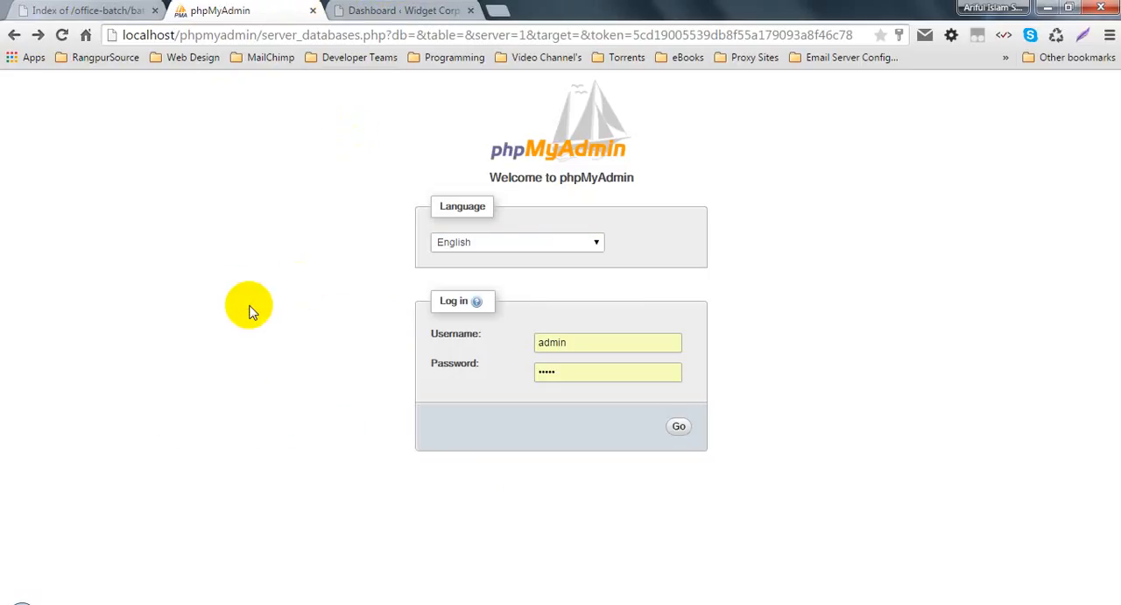
pyautogui.click(14, 35)
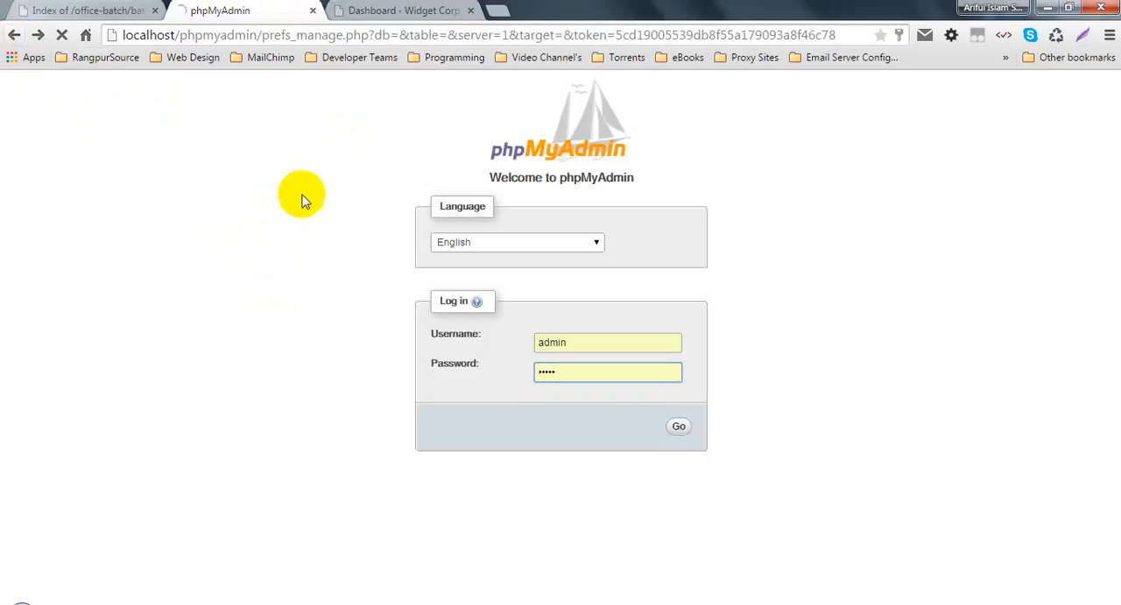
pyautogui.moveTo(574, 342); pyautogui.dragTo(503, 341)
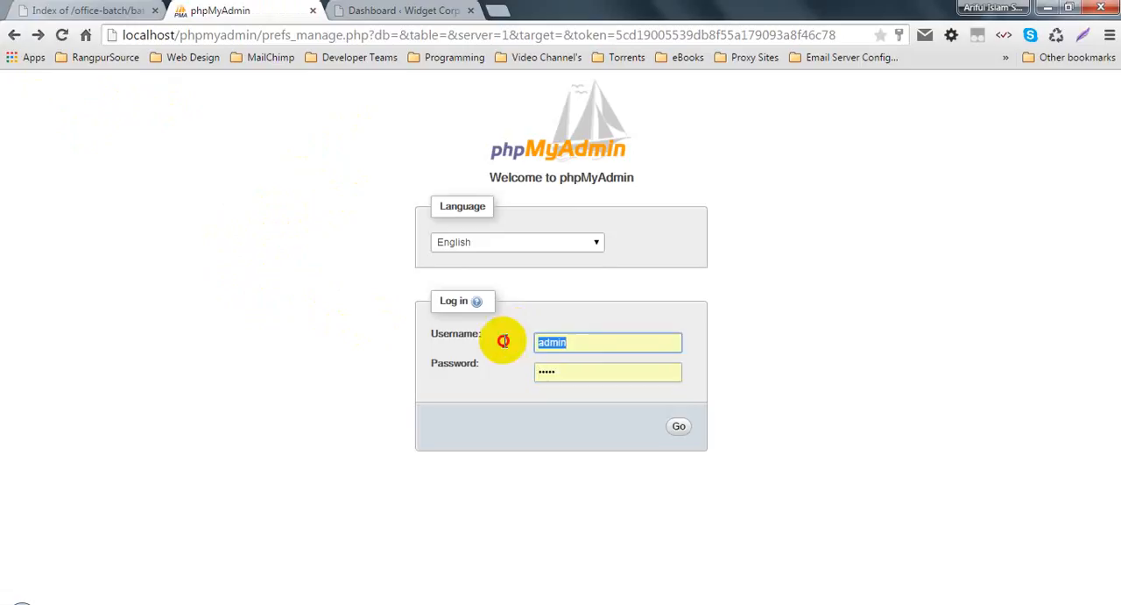
pyautogui.press('BackSpace')
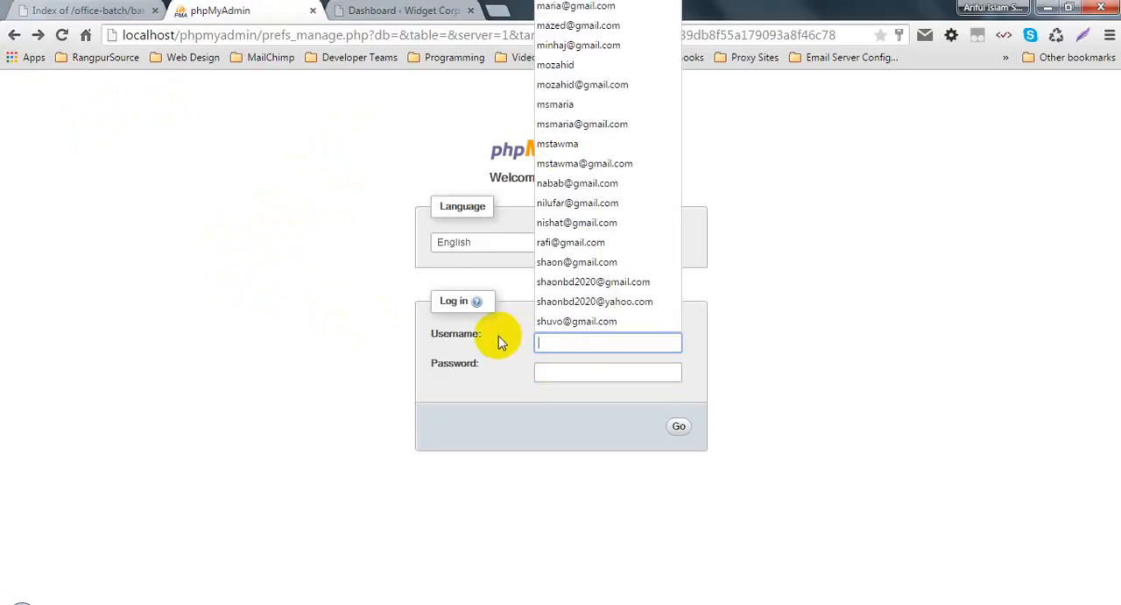
pyautogui.press('Escape')
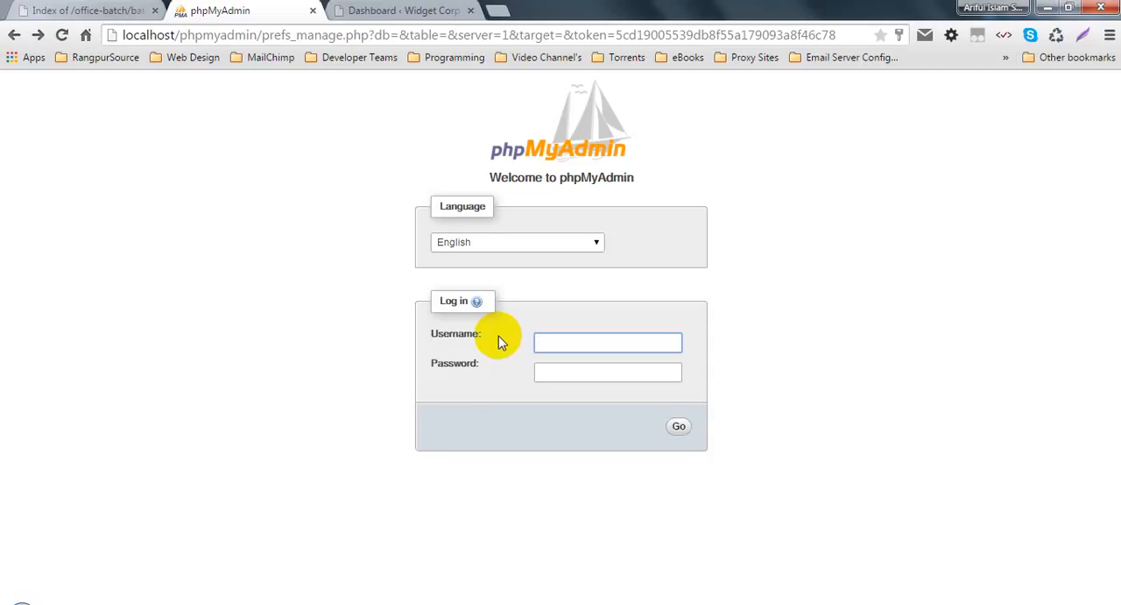
pyautogui.write('root')
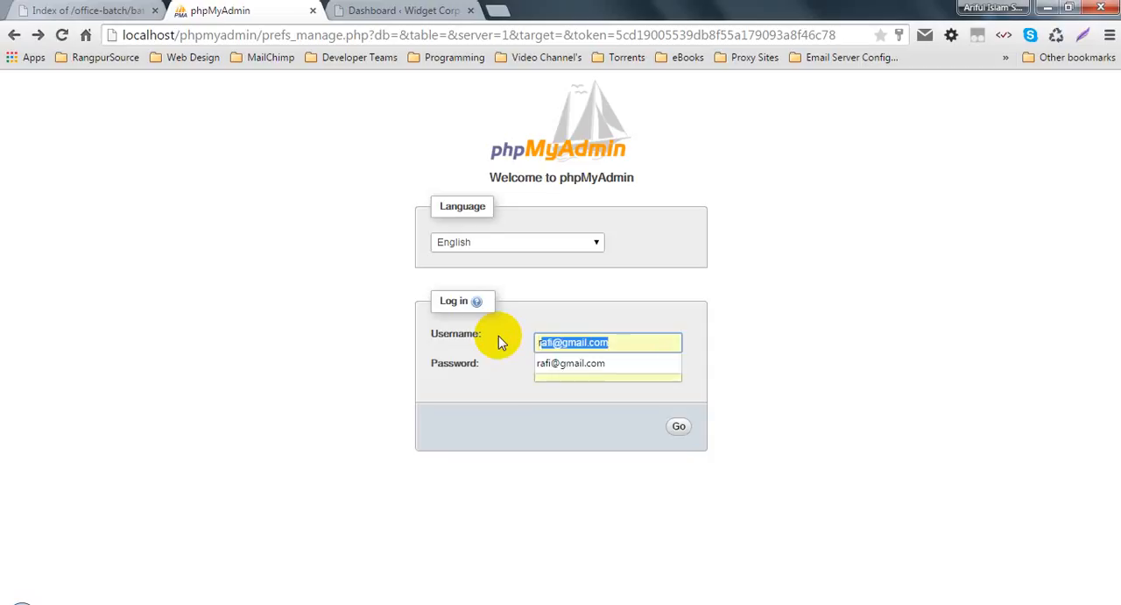
pyautogui.press('Tab')
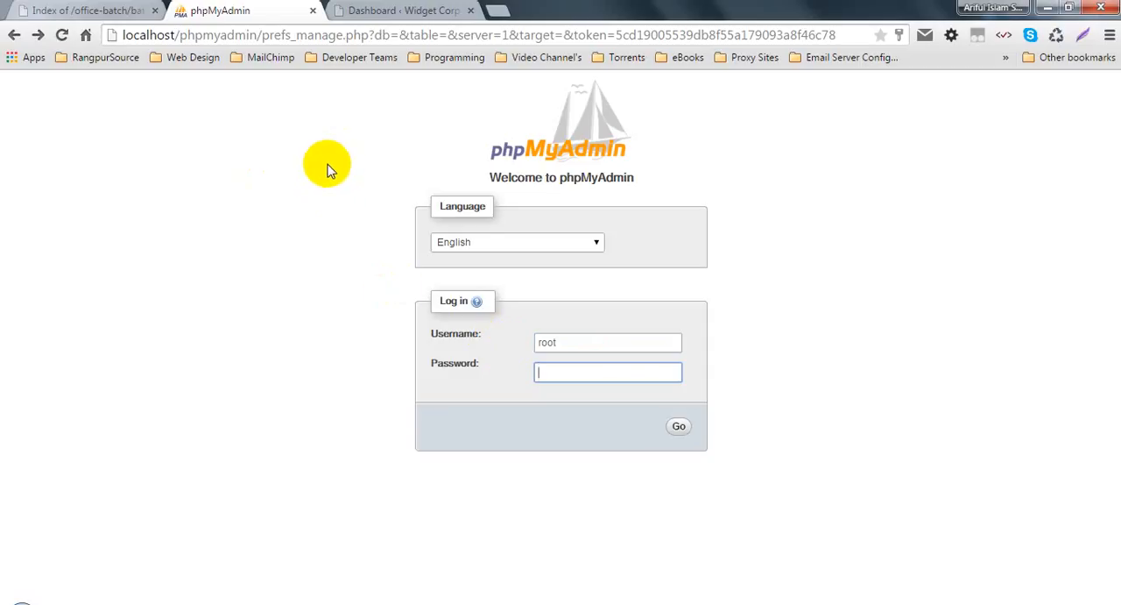
pyautogui.click(683, 427)
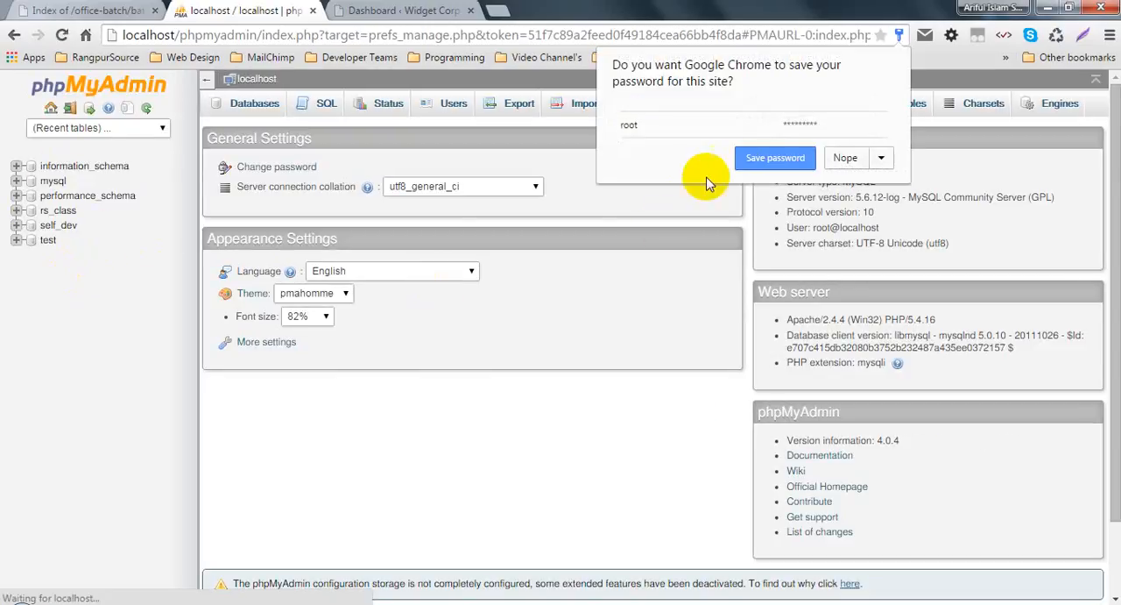
pyautogui.click(753, 156)
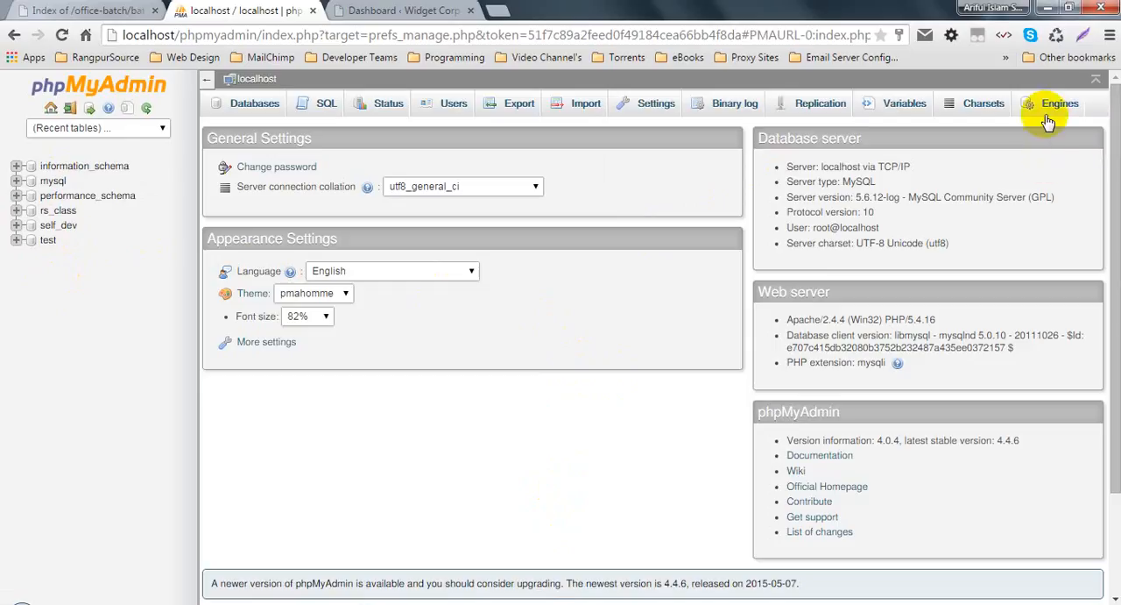
# Step: Look through the server's settings, storage engines, character sets and users overview in phpMyAdmin
pyautogui.click(655, 109)
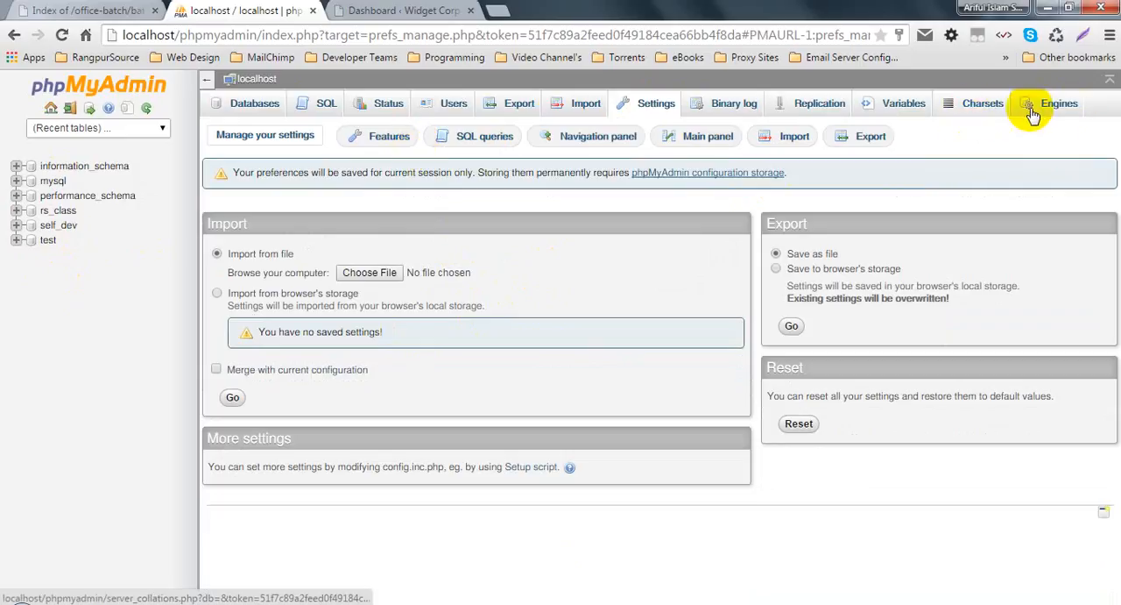
pyautogui.click(1064, 109)
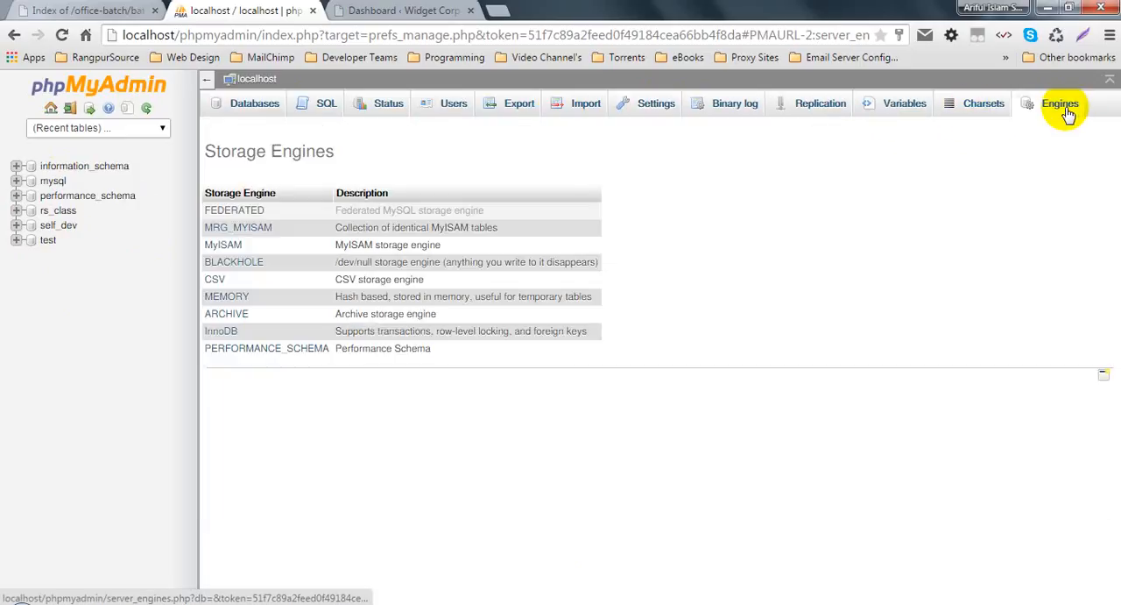
pyautogui.click(972, 109)
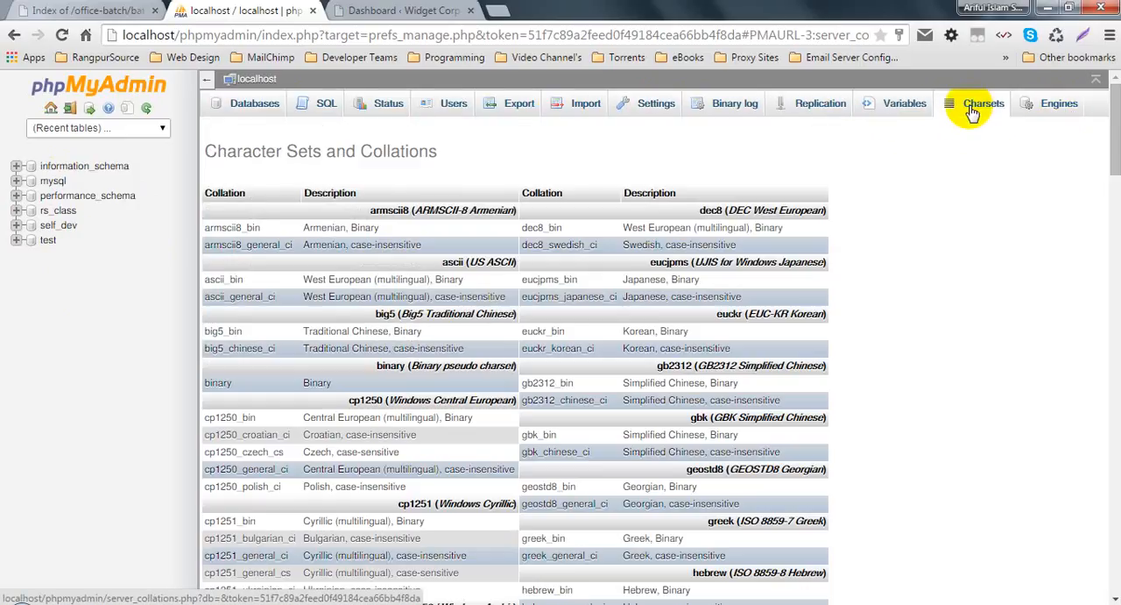
pyautogui.click(444, 109)
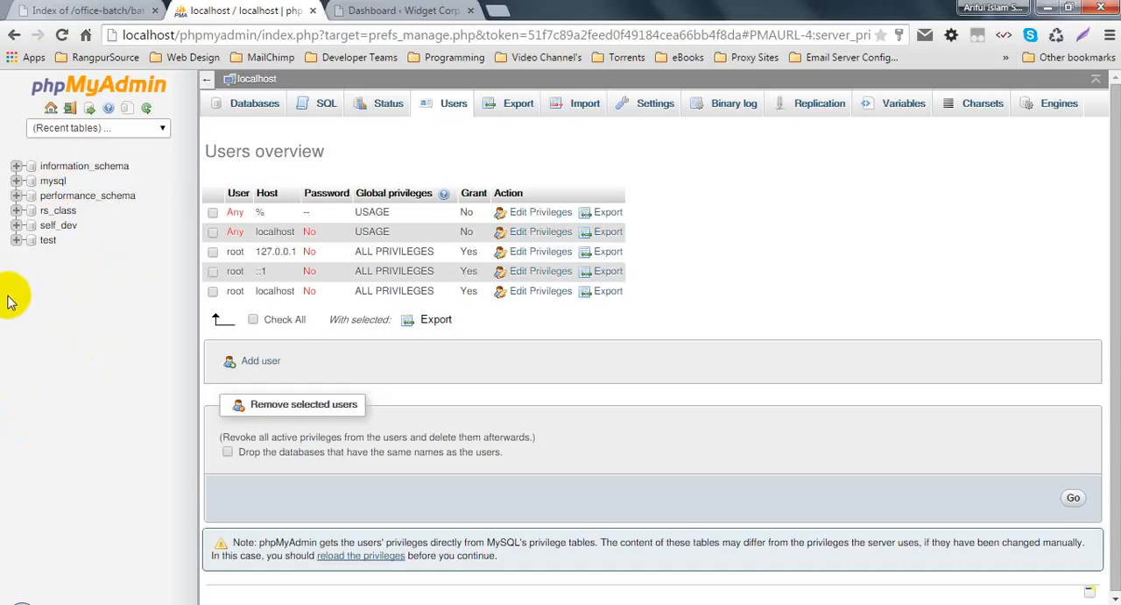
pyautogui.click(379, 9)
pyautogui.click(214, 11)
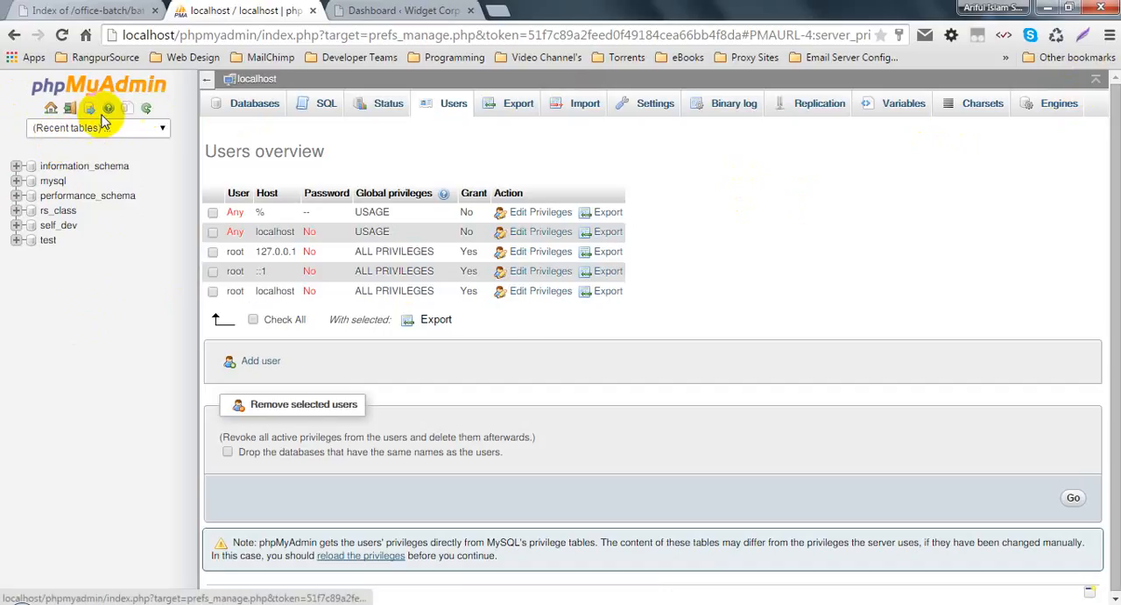
# Step: Return to the phpMyAdmin home page, check the recent tables list and the additional appearance settings, and go back home
pyautogui.click(50, 108)
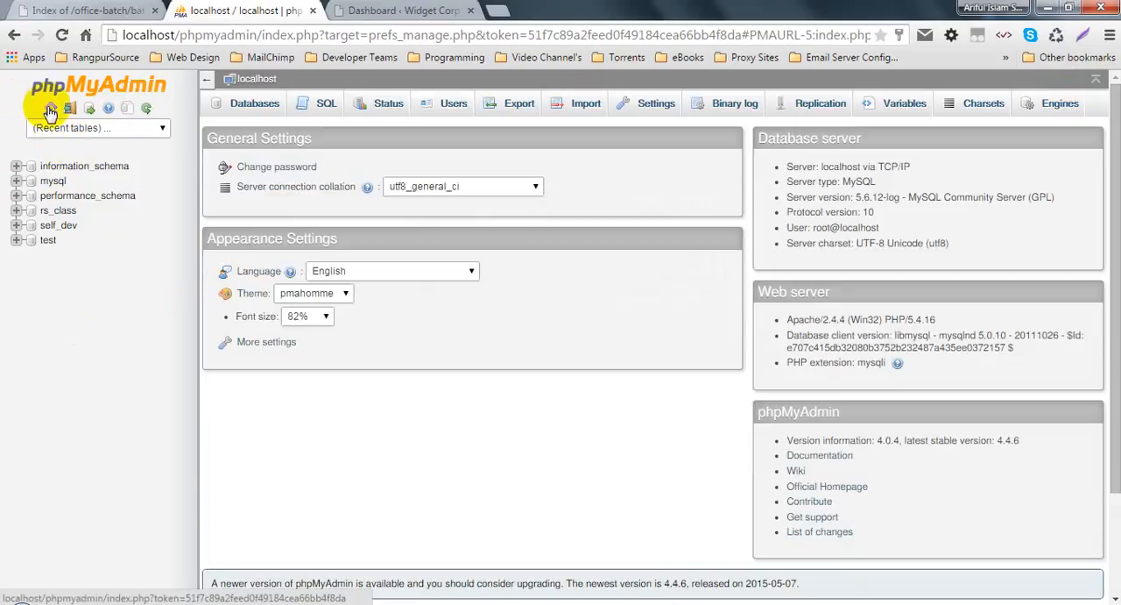
pyautogui.click(159, 127)
pyautogui.click(159, 127)
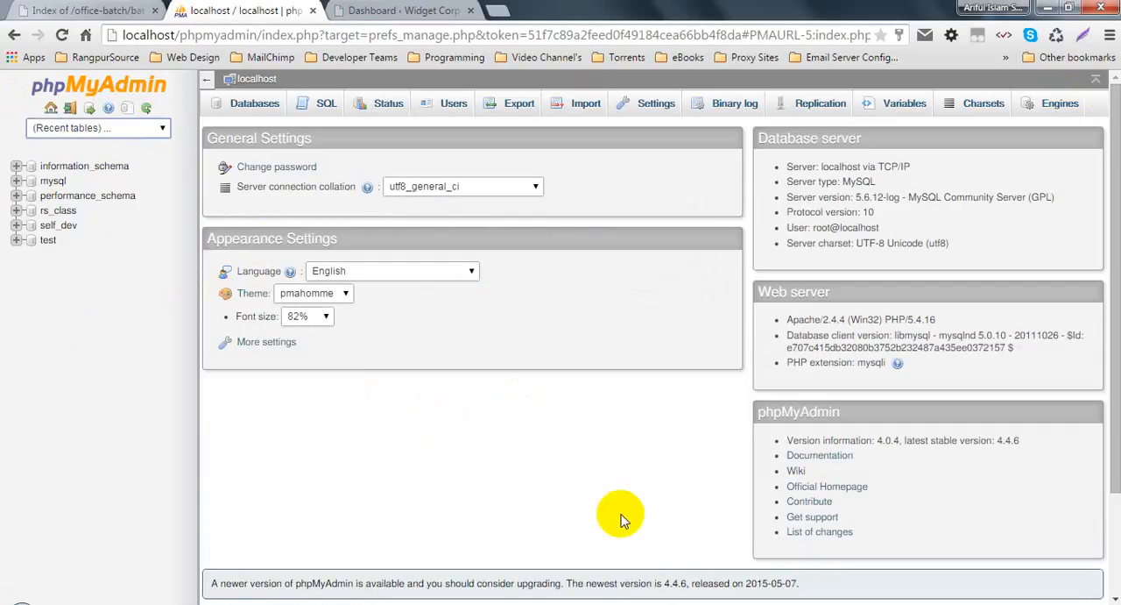
pyautogui.scroll(-3, 624, 504)
pyautogui.scroll(3, 671, 474)
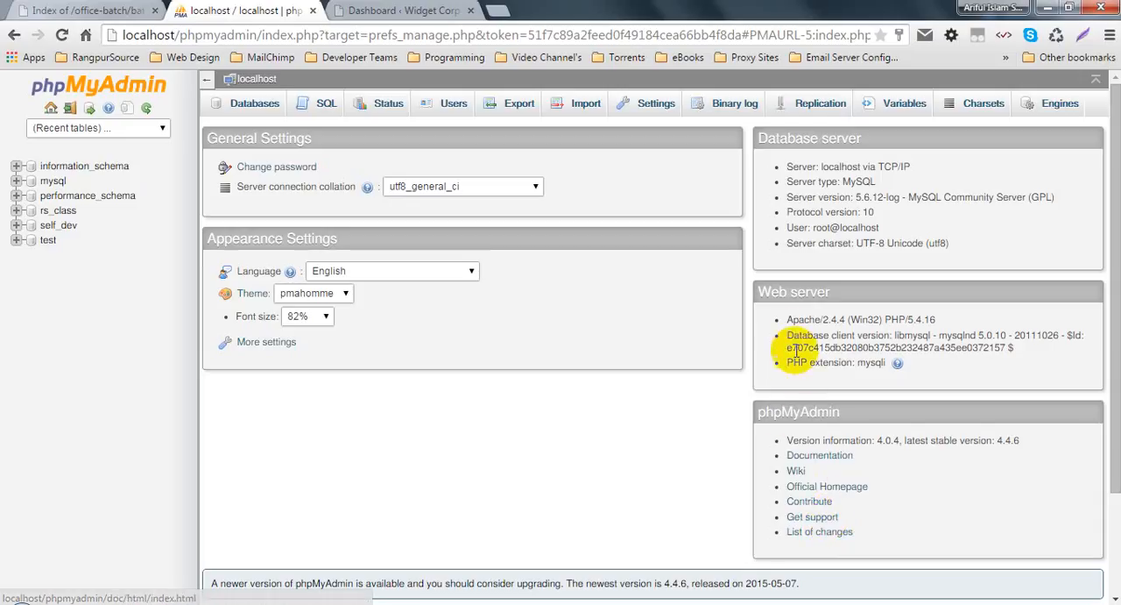
pyautogui.click(287, 347)
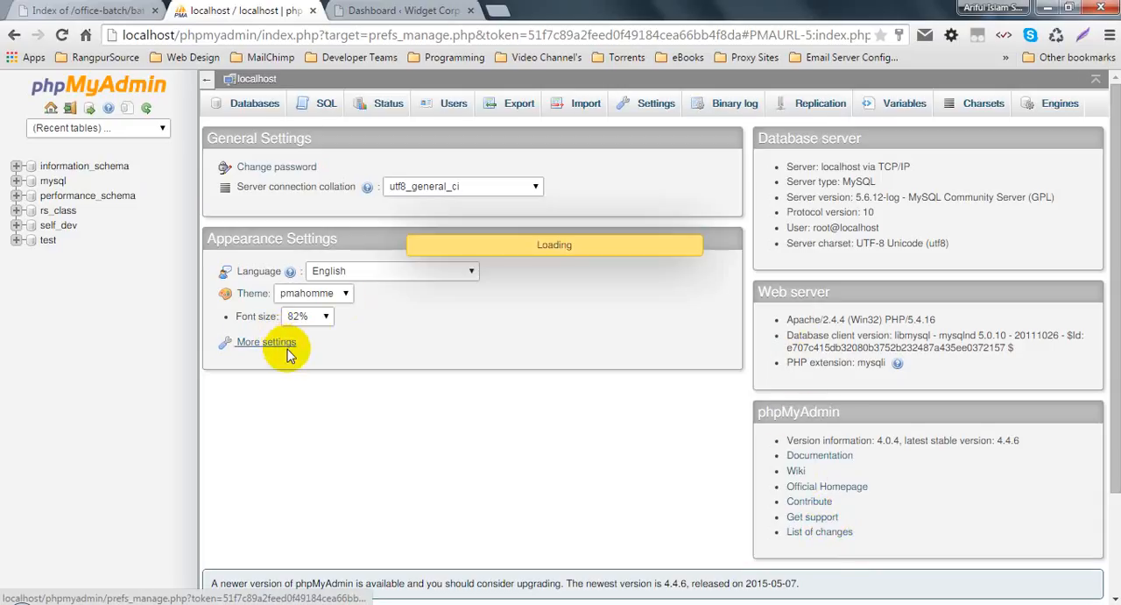
pyautogui.click(15, 39)
# Step: Try the Original theme in the appearance settings and restore the pmahomme theme
pyautogui.click(304, 295)
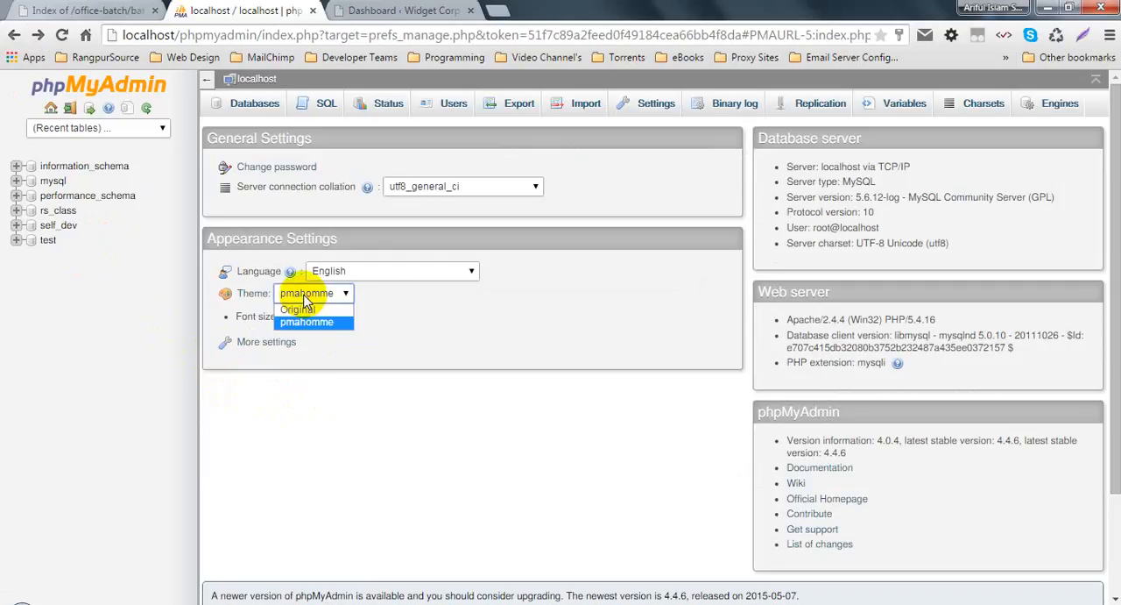
pyautogui.click(302, 310)
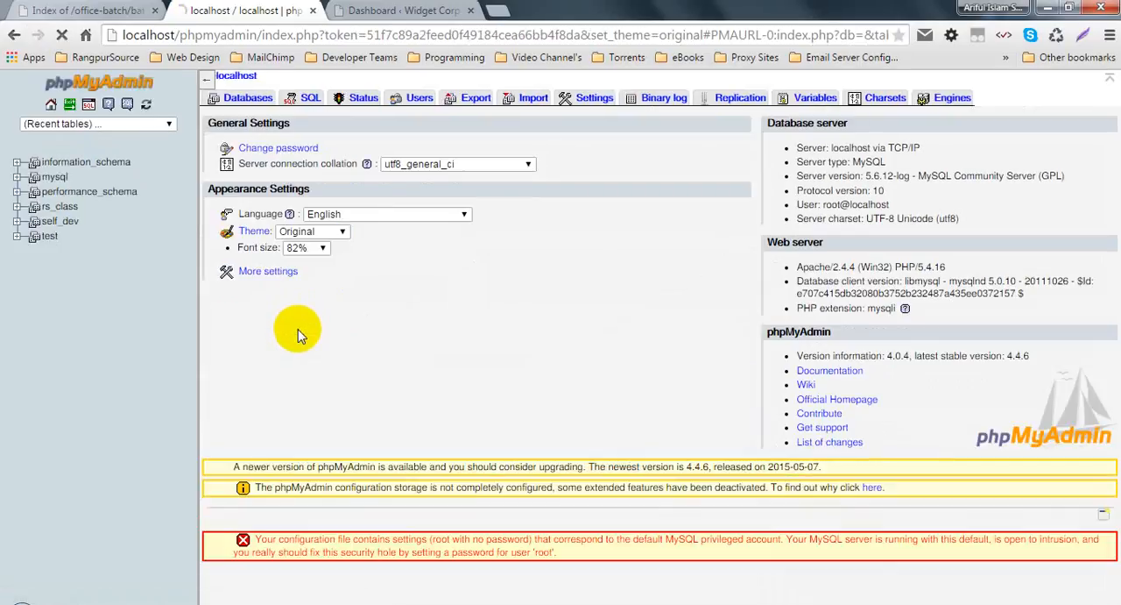
pyautogui.click(342, 236)
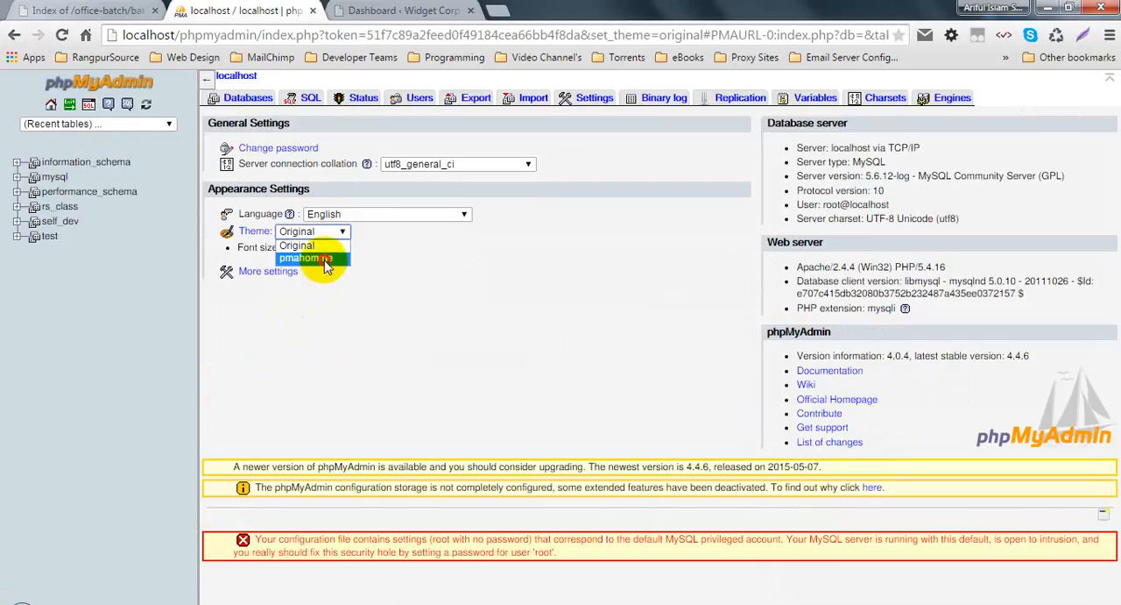
pyautogui.click(308, 257)
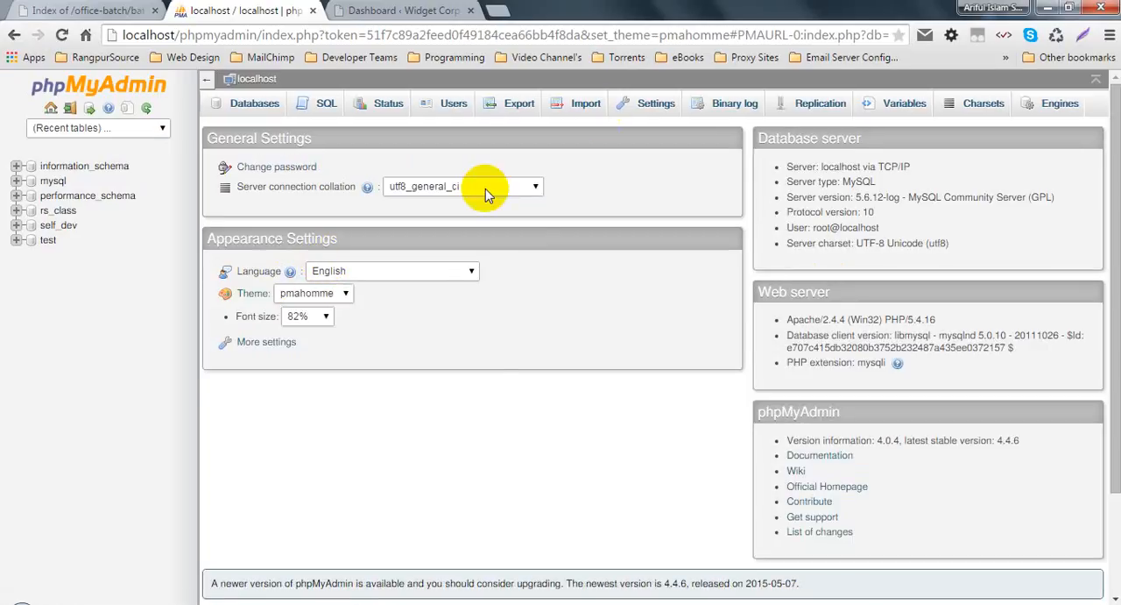
# Step: Reload the phpMyAdmin home page and check the user name in the database server information
pyautogui.click(501, 403)
pyautogui.press('F5')
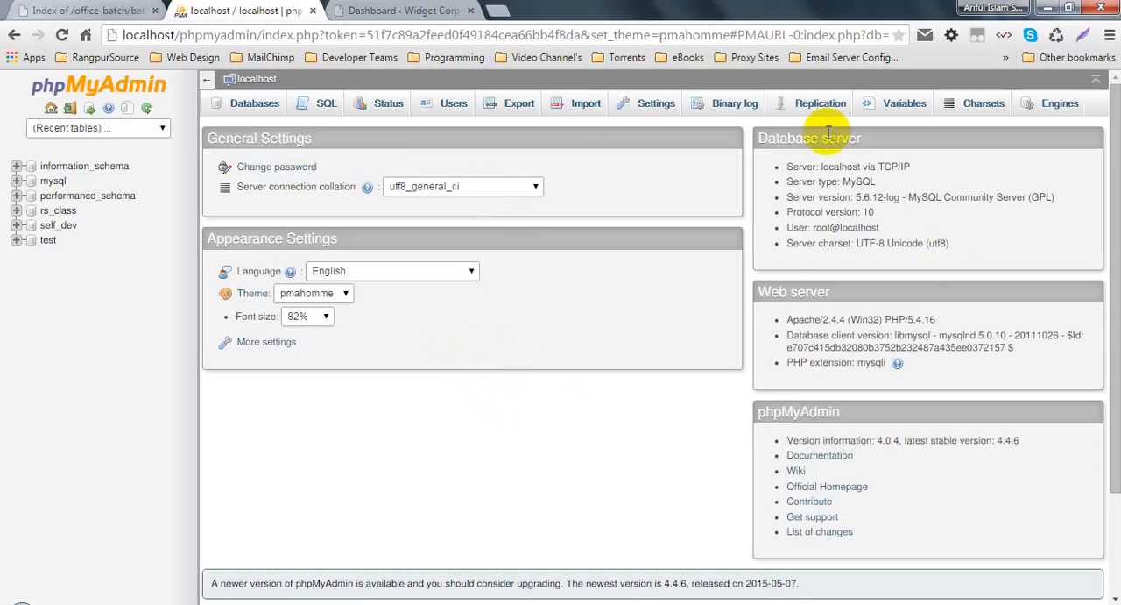
pyautogui.doubleClick(820, 227)
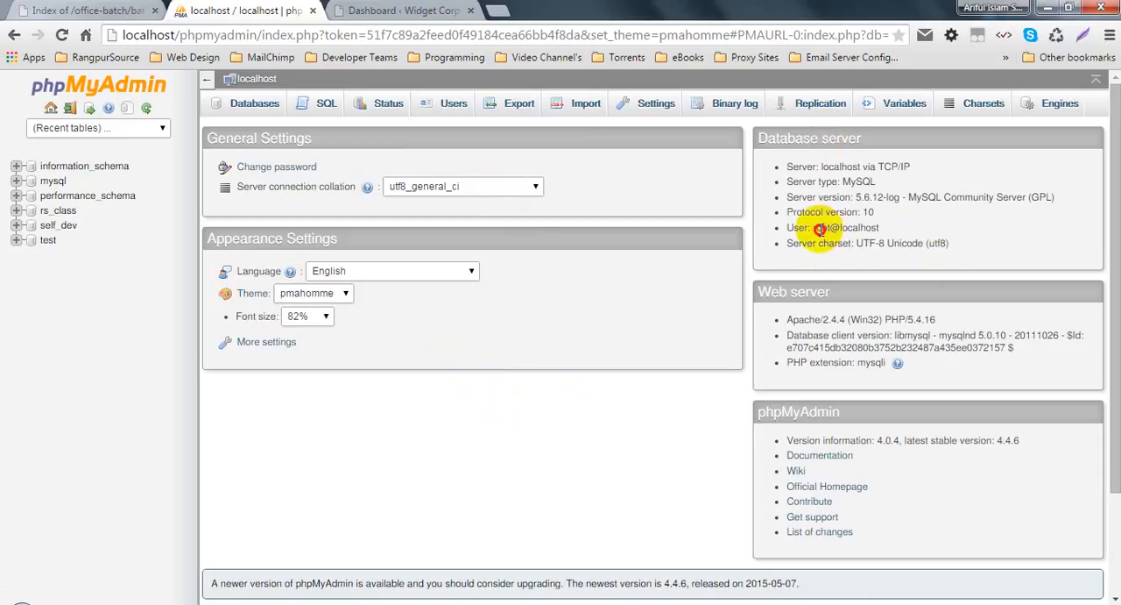
pyautogui.click(885, 235)
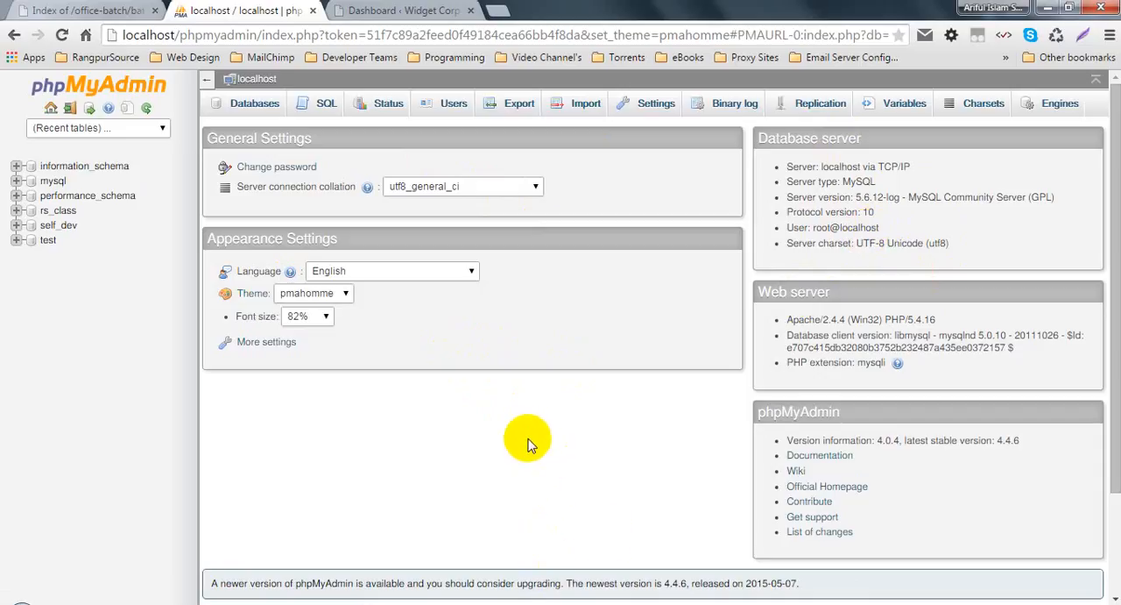
# Step: Close the batch1 site's WordPress dashboard and return to the phpMyAdmin home page
pyautogui.click(417, 9)
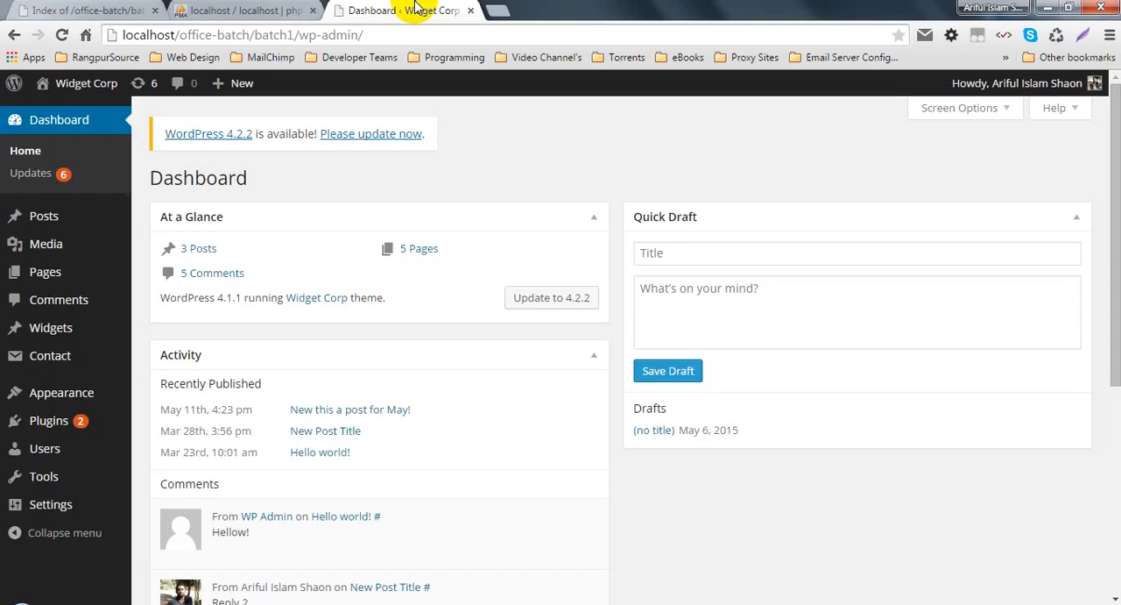
pyautogui.click(470, 10)
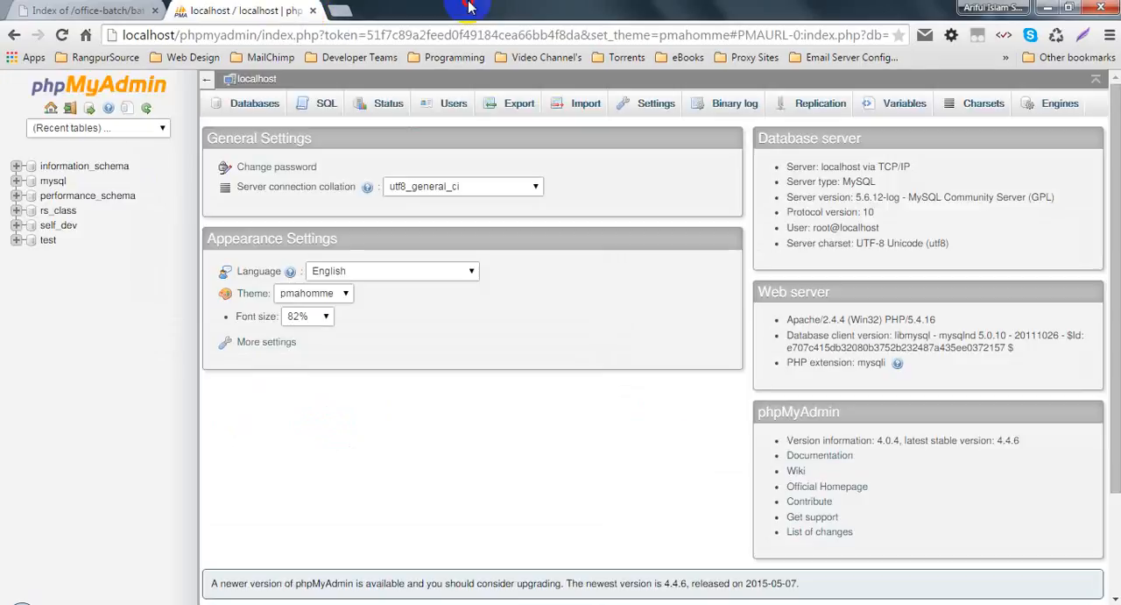
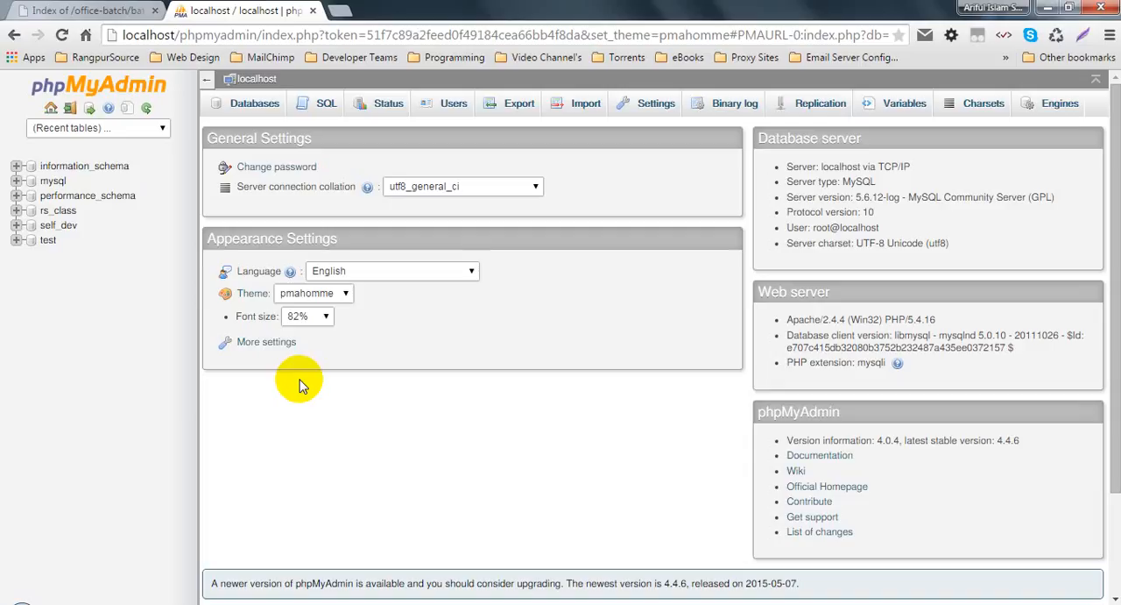
# Step: Create a database named batch5 in phpMyAdmin and open it
pyautogui.click(261, 105)
pyautogui.click(272, 212)
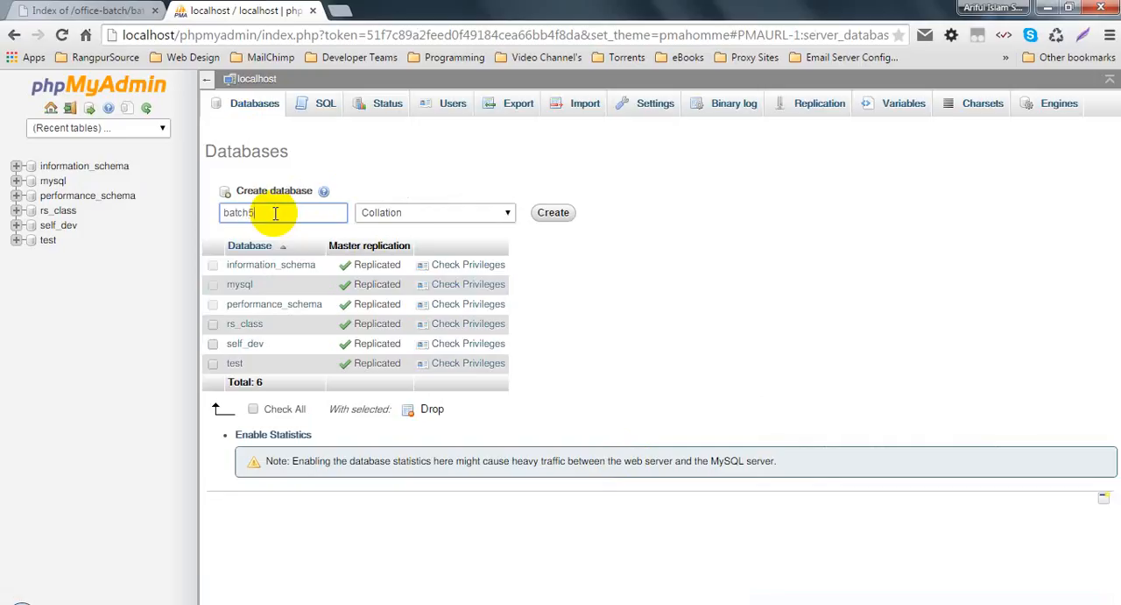
pyautogui.click(555, 214)
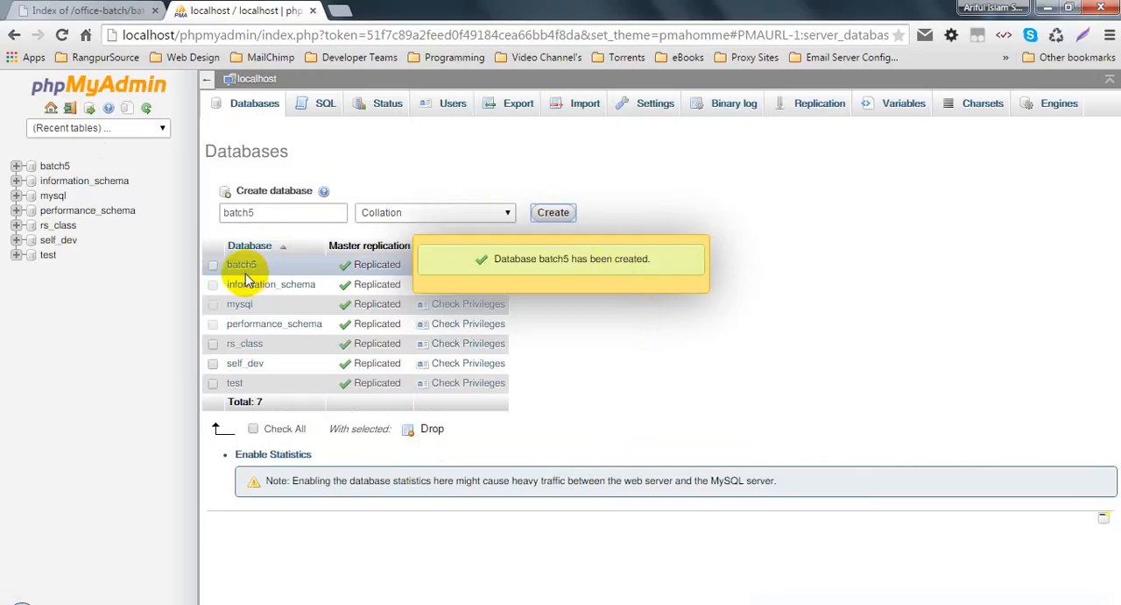
pyautogui.click(53, 169)
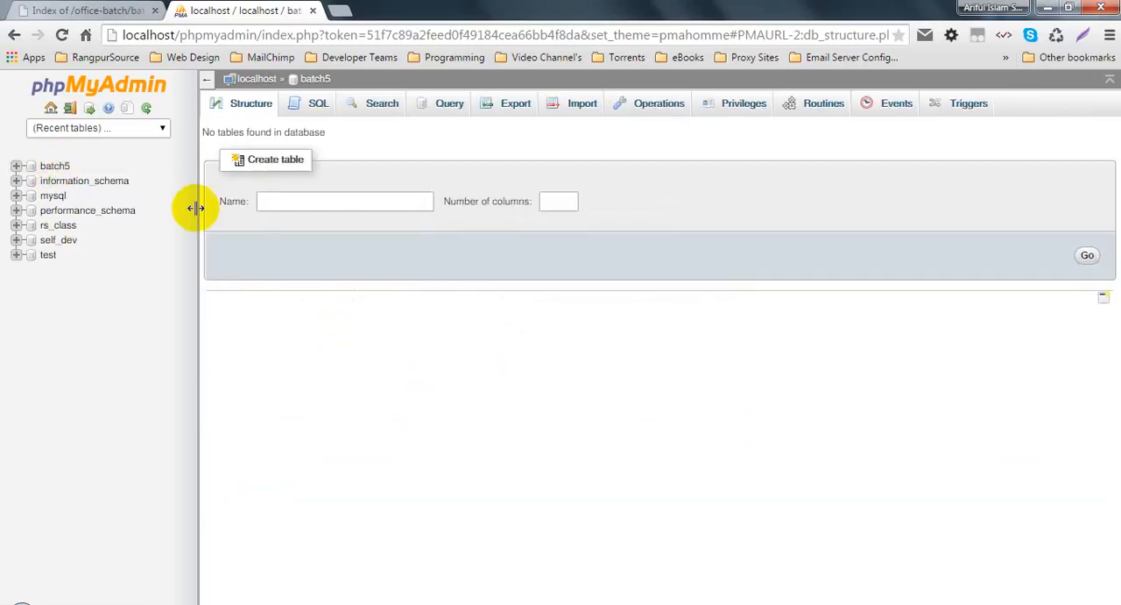
# Step: Move the phpMyAdmin tab ahead of the batch5 directory index and reload the index page
pyautogui.moveTo(241, 10); pyautogui.dragTo(68, 7)
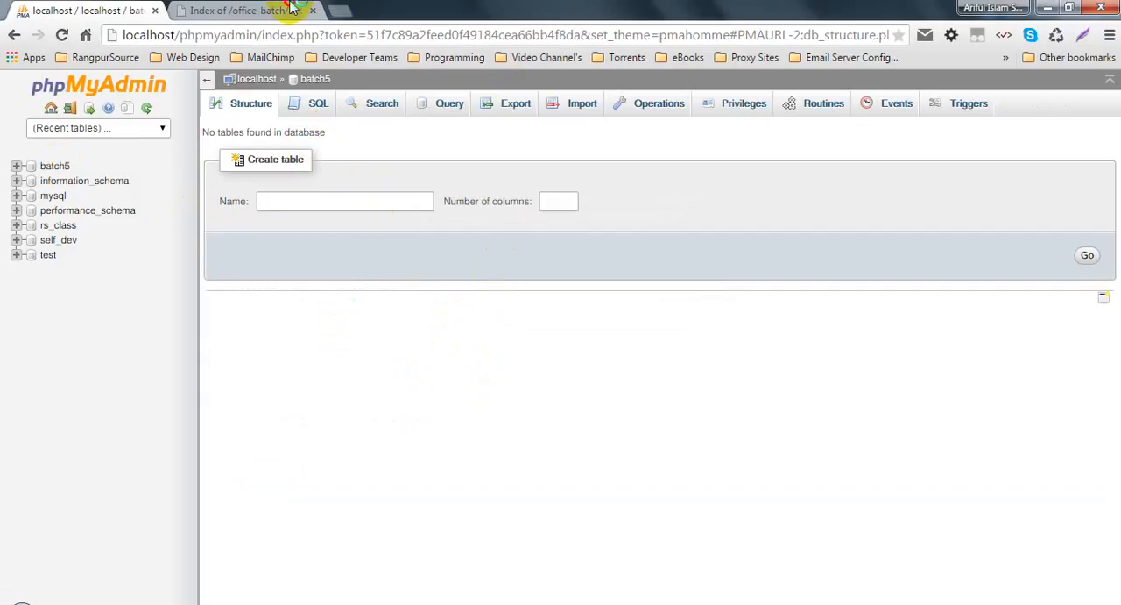
pyautogui.click(263, 11)
pyautogui.click(100, 9)
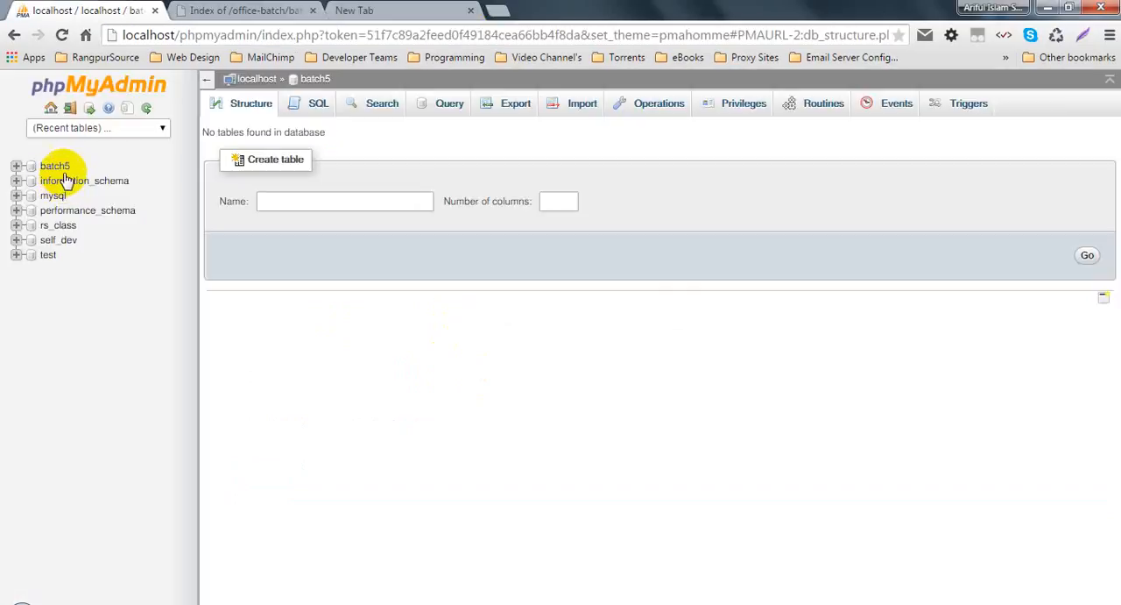
pyautogui.hotkey('ctrl', 'Tab')
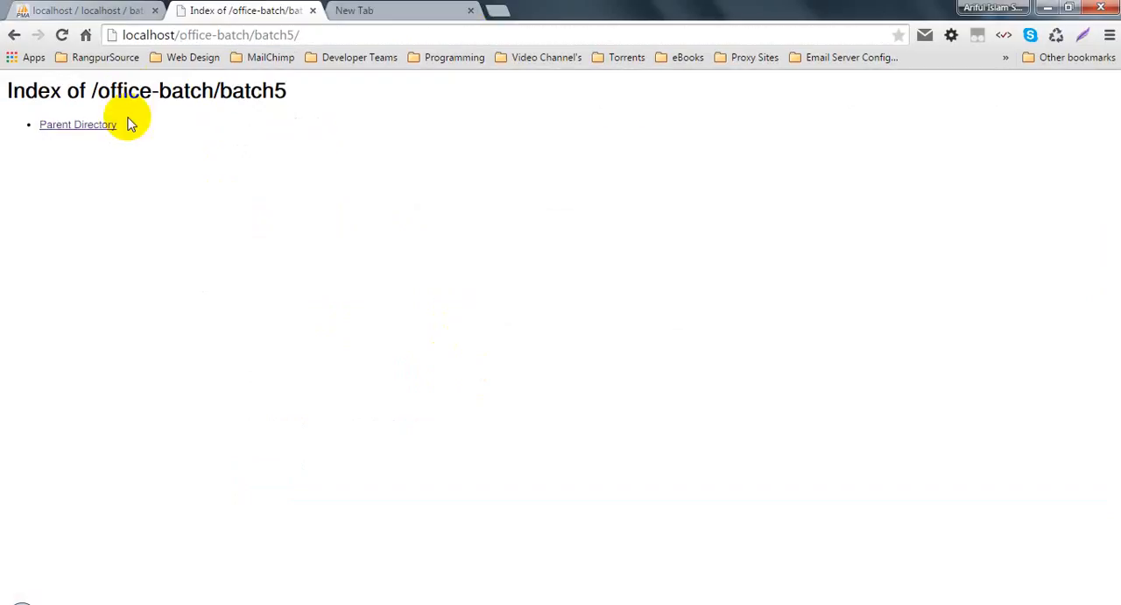
pyautogui.click(61, 35)
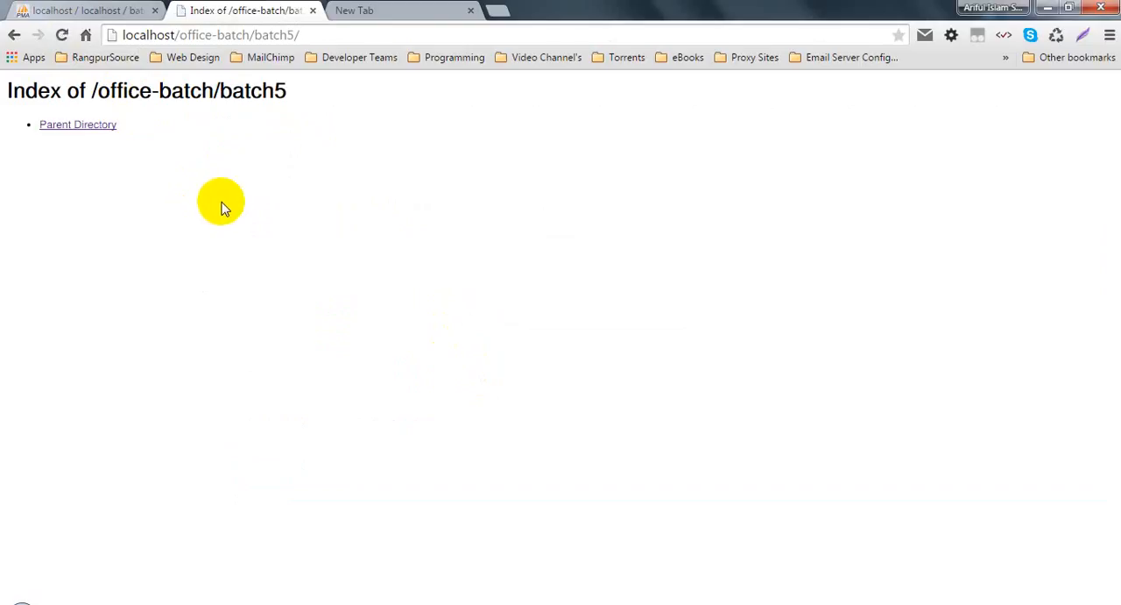
# Step: Close the empty new tab and return to the batch5 database in phpMyAdmin
pyautogui.click(430, 10)
pyautogui.click(470, 11)
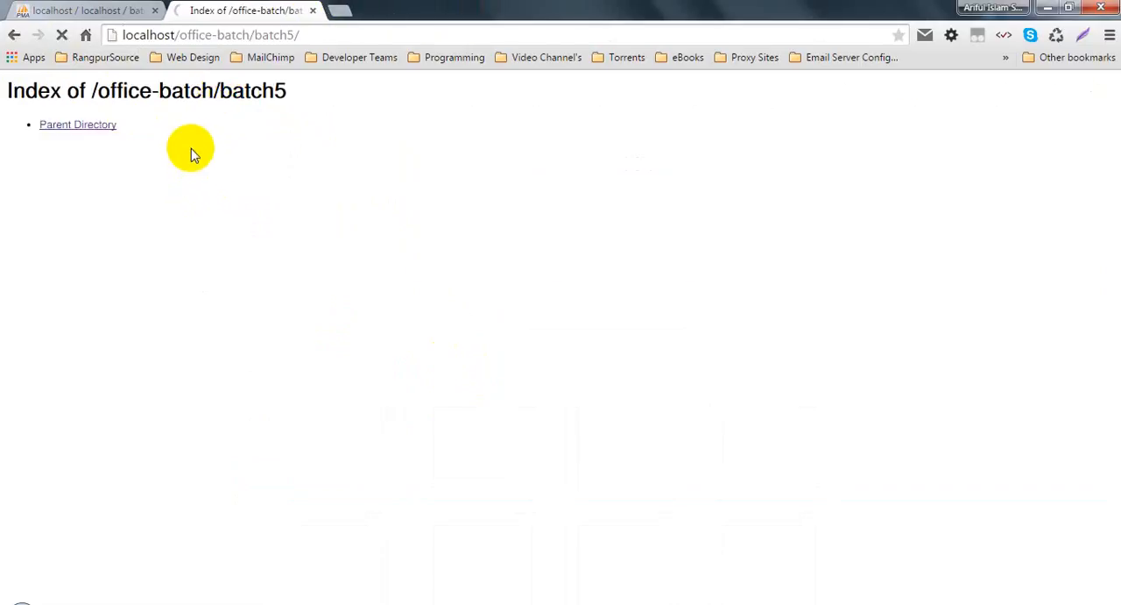
pyautogui.click(57, 10)
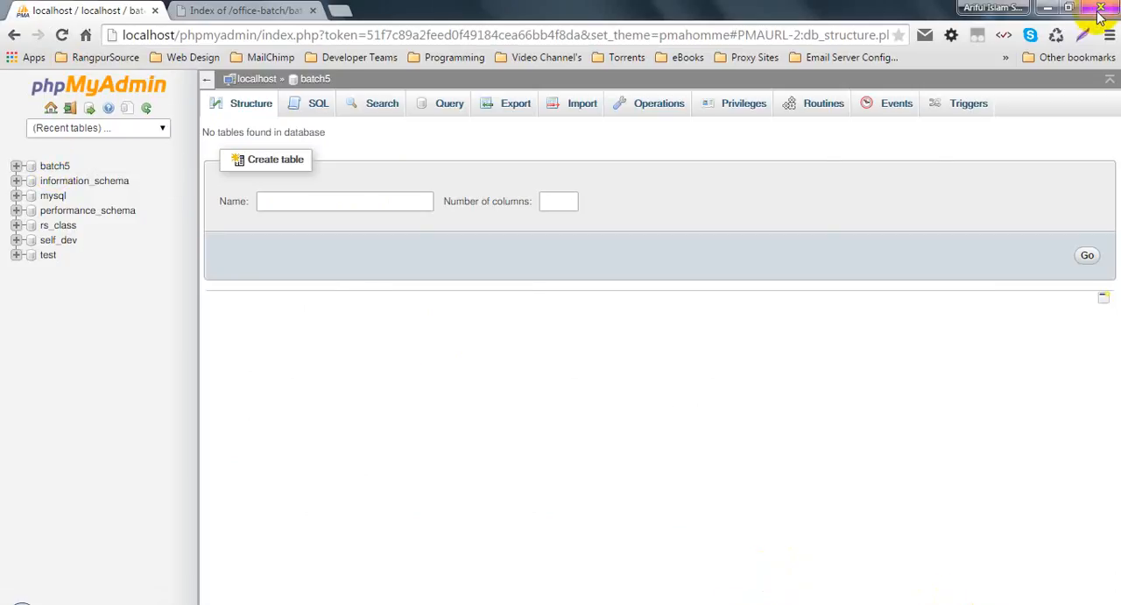
# Step: Minimize the open windows to the desktop and close the Essential Softwares folder window
pyautogui.click(1047, 8)
pyautogui.click(1047, 8)
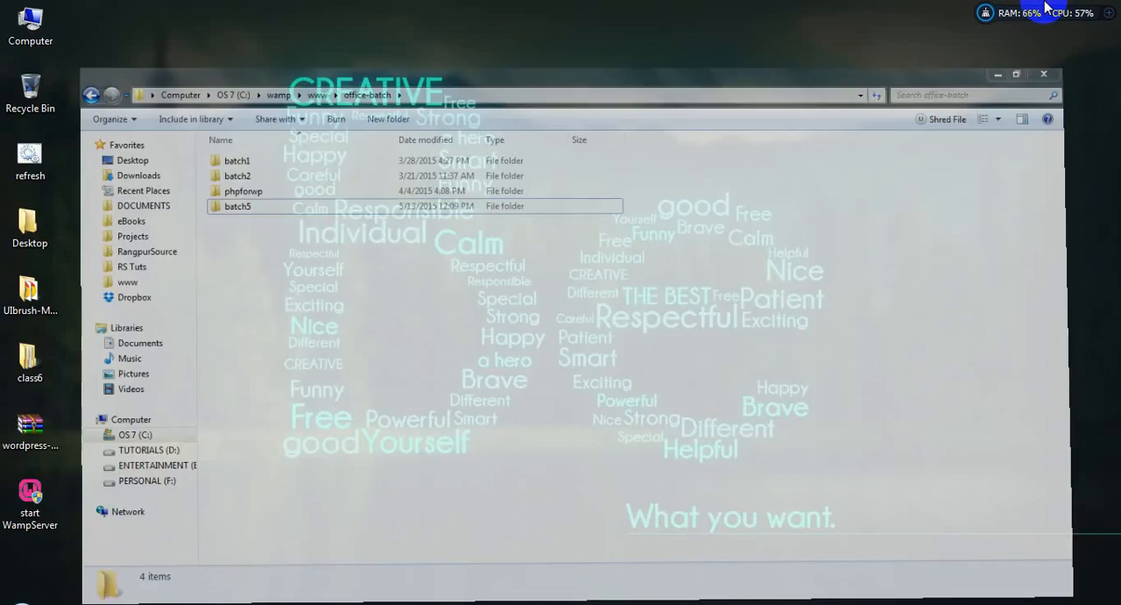
pyautogui.moveTo(719, 600)
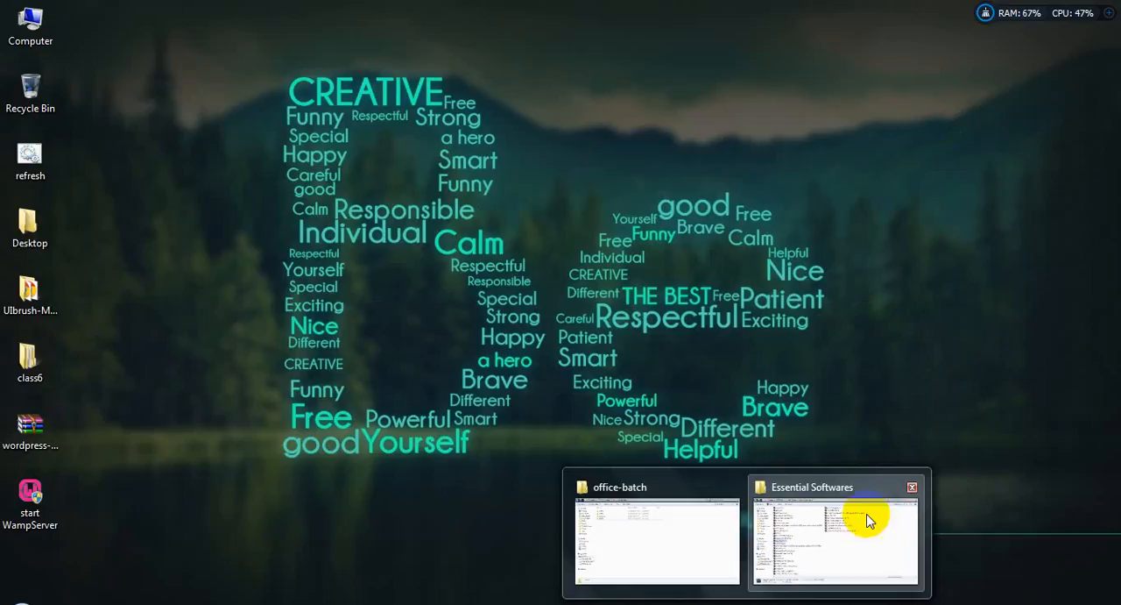
pyautogui.click(913, 486)
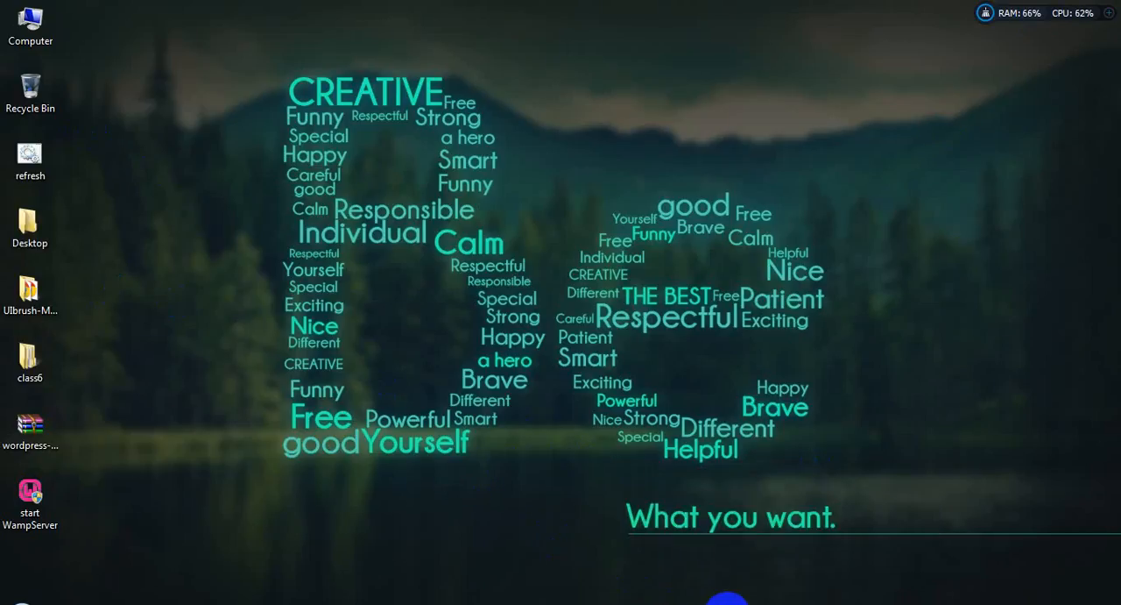
# Step: Look through the Compressed folder in Downloads for WordPress archives and go back to the desktop
pyautogui.click(745, 602)
pyautogui.click(75, 129)
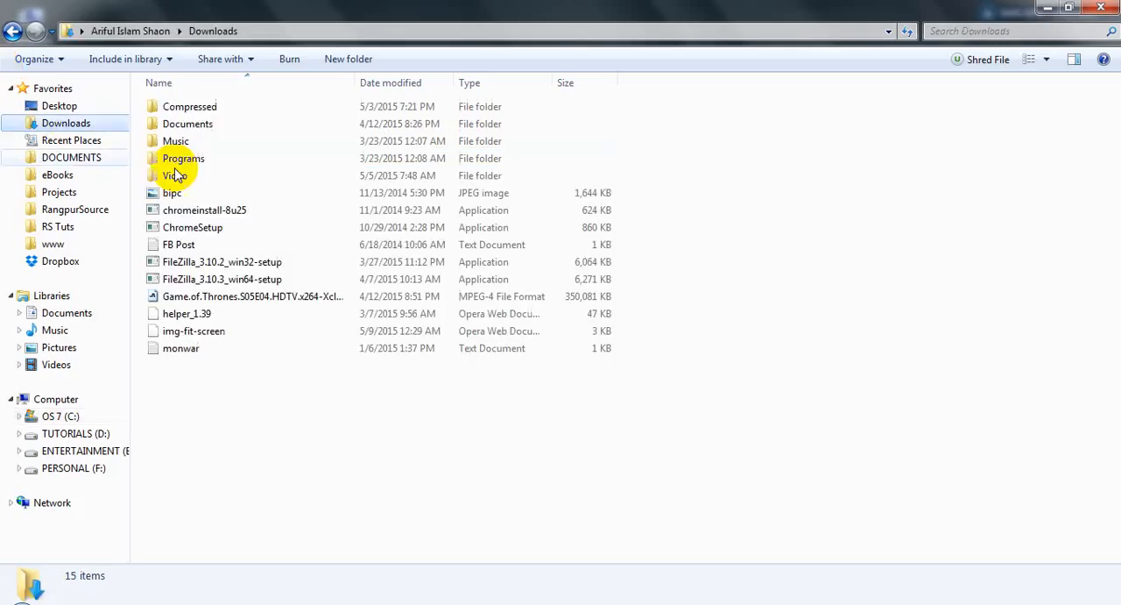
pyautogui.doubleClick(250, 106)
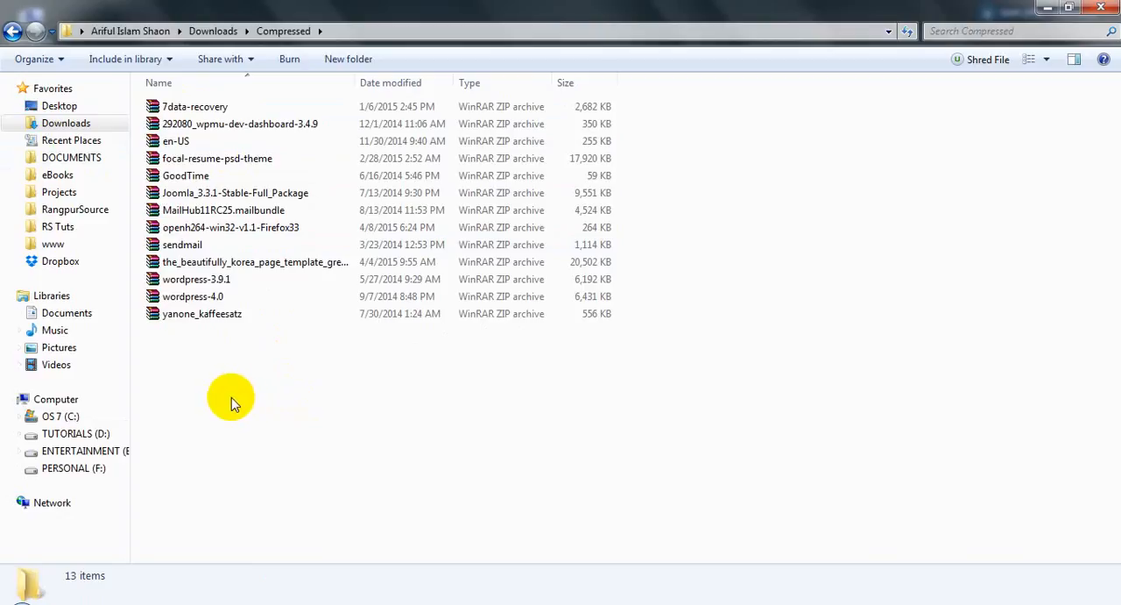
pyautogui.click(213, 298)
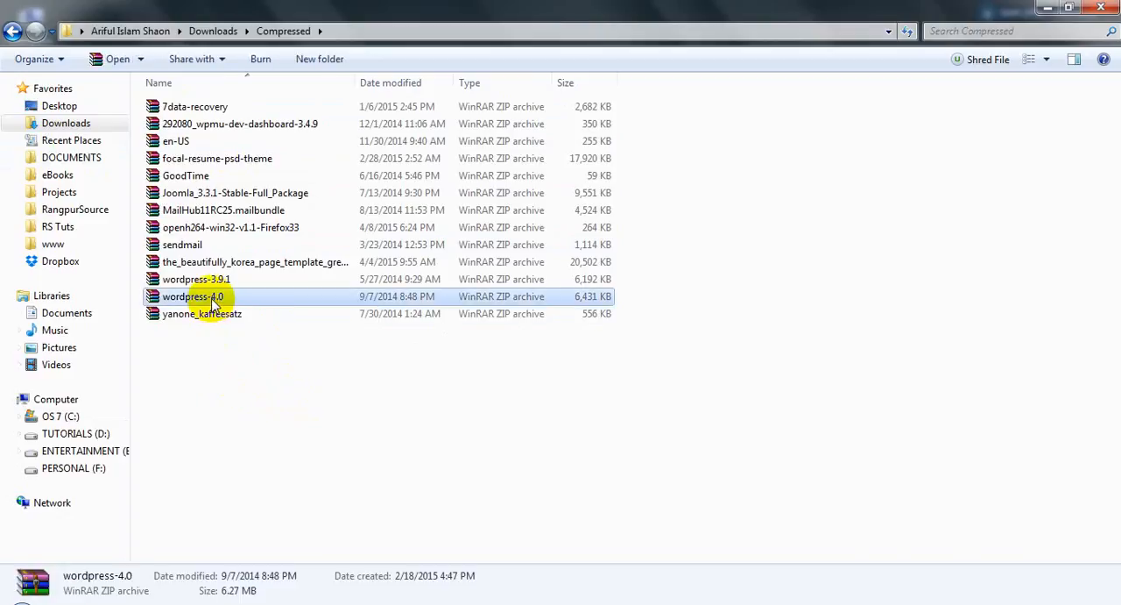
pyautogui.click(658, 408)
pyautogui.click(1047, 8)
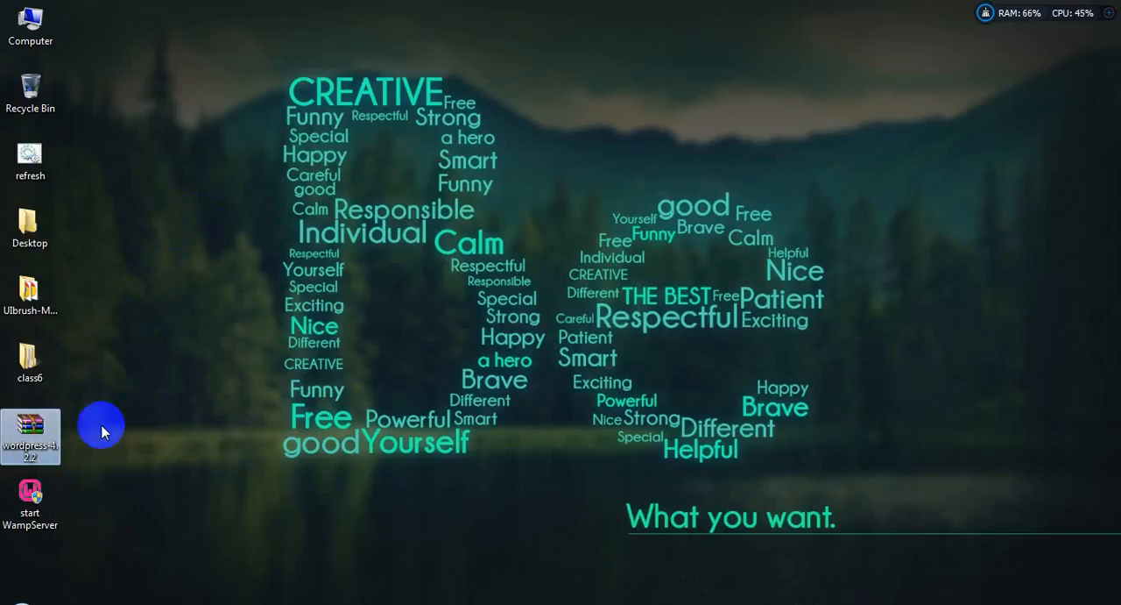
# Step: Move the wordpress-4.2.2 archive from the desktop into the batch5 folder under office-batch
pyautogui.click(32, 424)
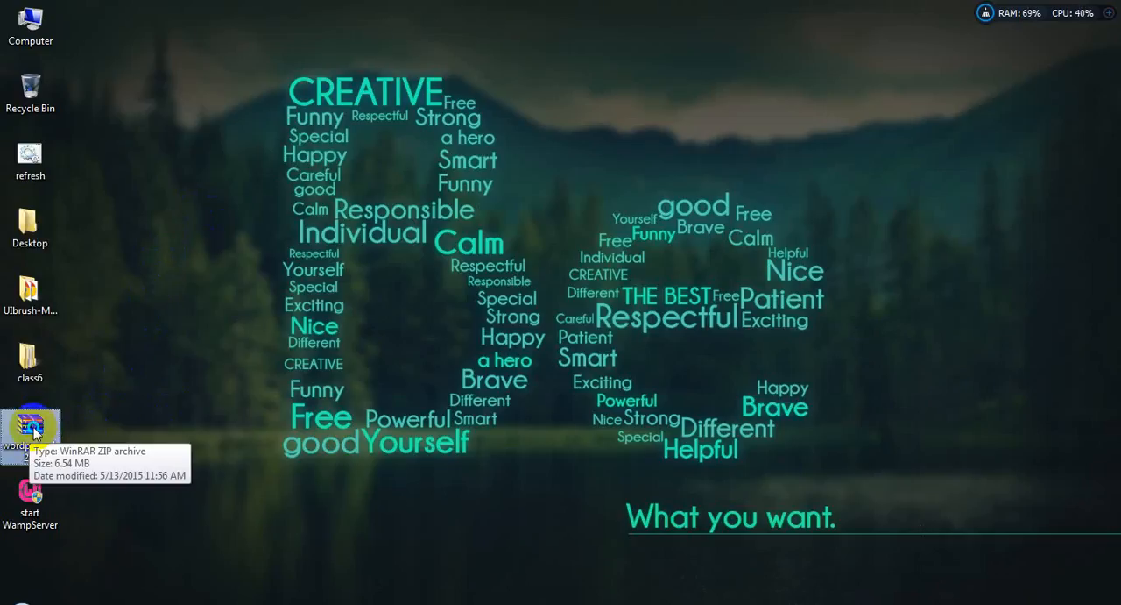
pyautogui.rightClick(35, 431)
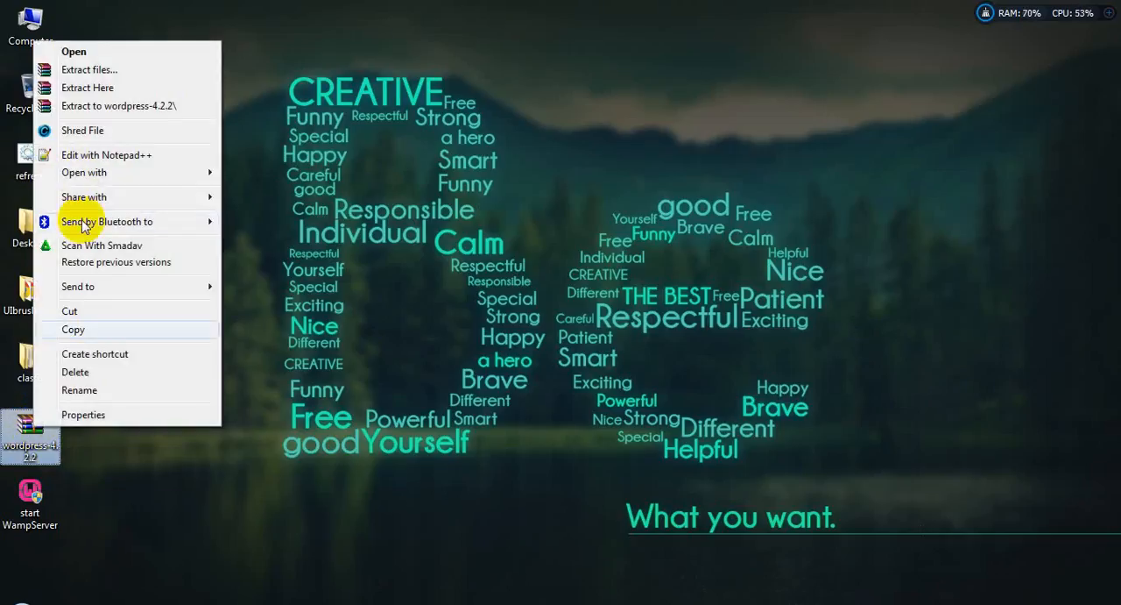
pyautogui.click(80, 88)
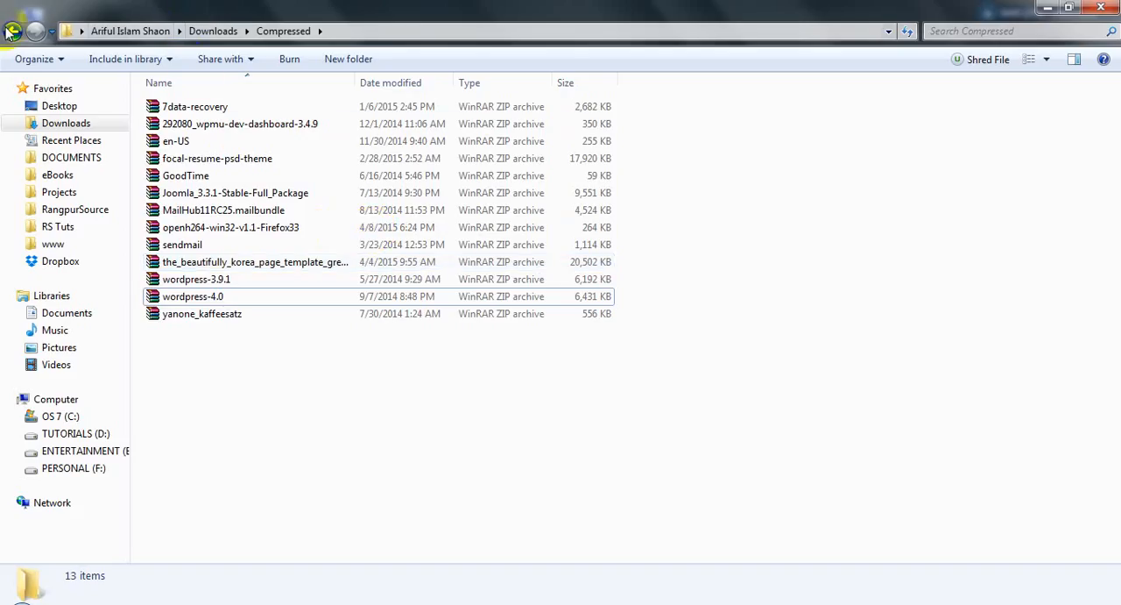
pyautogui.click(12, 31)
pyautogui.click(12, 31)
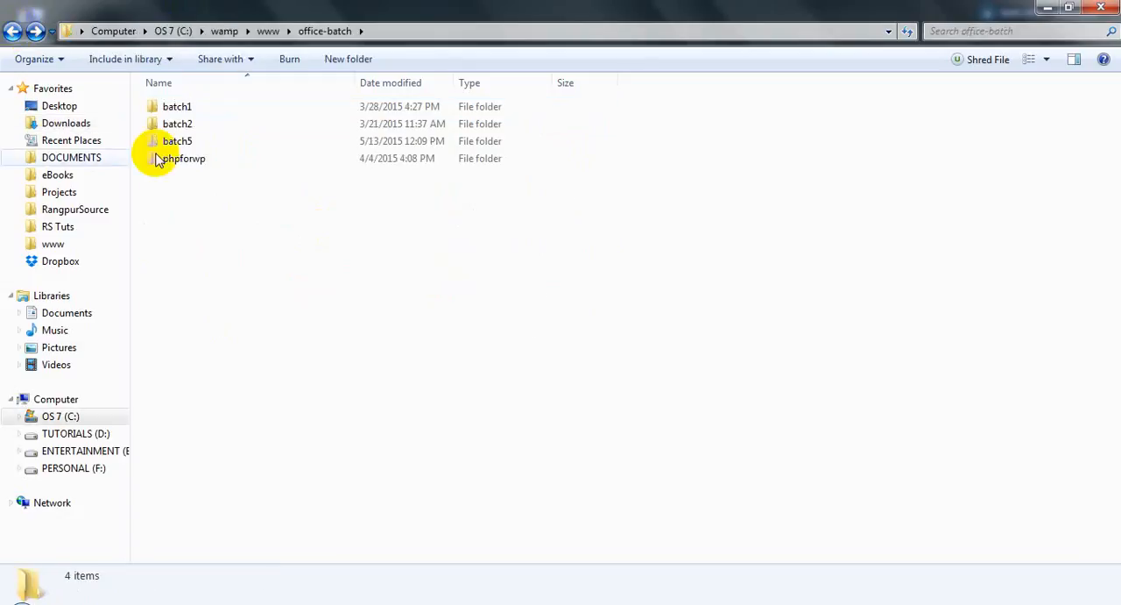
pyautogui.doubleClick(175, 141)
pyautogui.hotkey('ctrl', 'v')
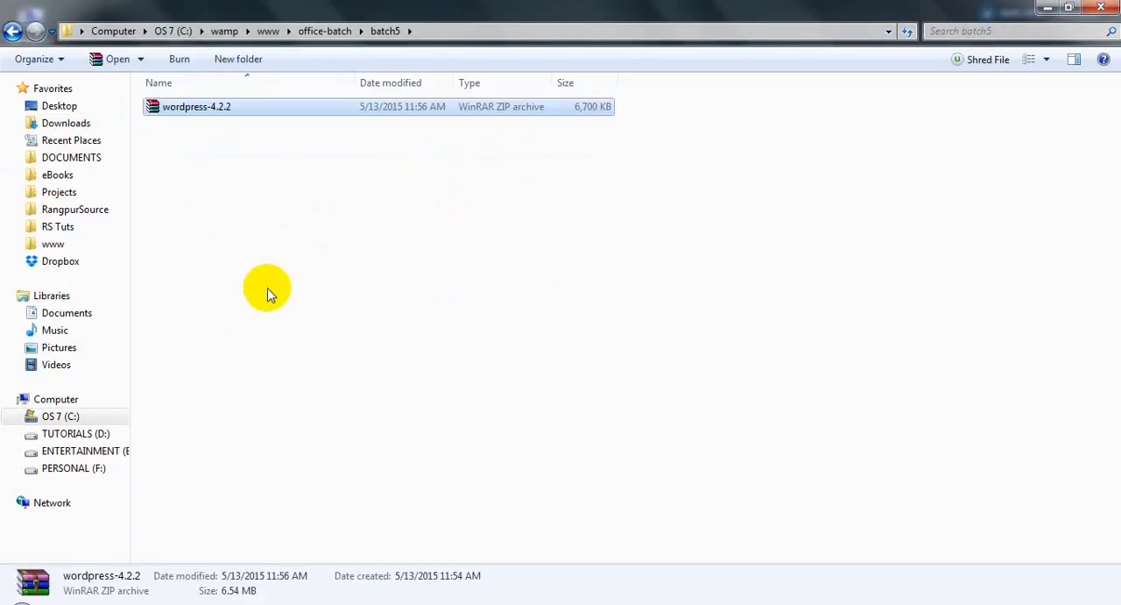
# Step: Reload the batch5 directory index in the browser to check for the WordPress archive
pyautogui.click(279, 220)
pyautogui.click(724, 604)
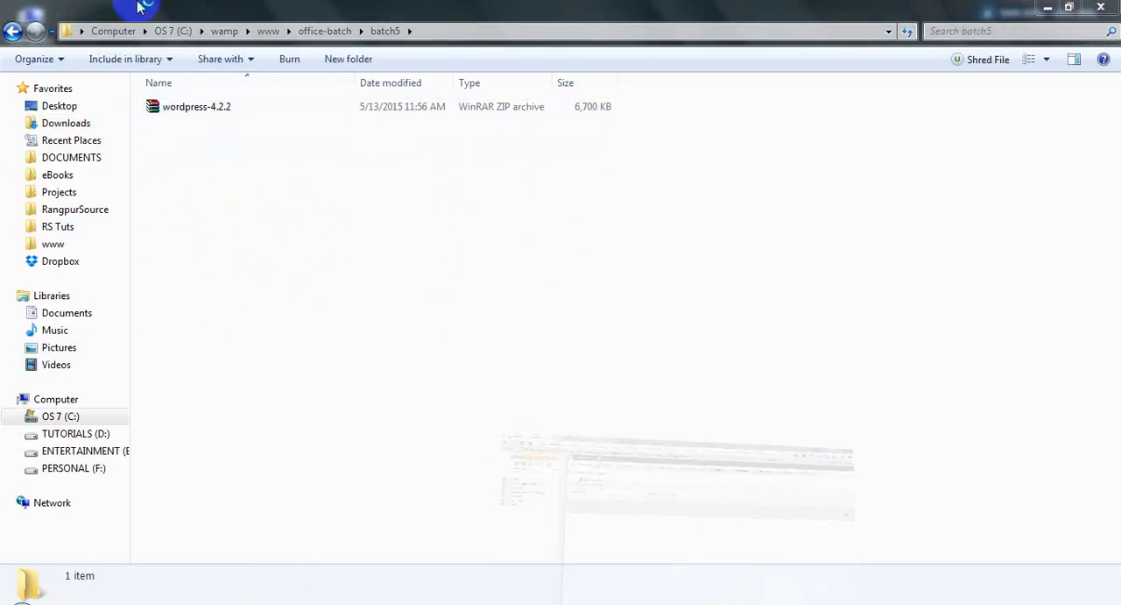
pyautogui.click(210, 11)
pyautogui.click(61, 35)
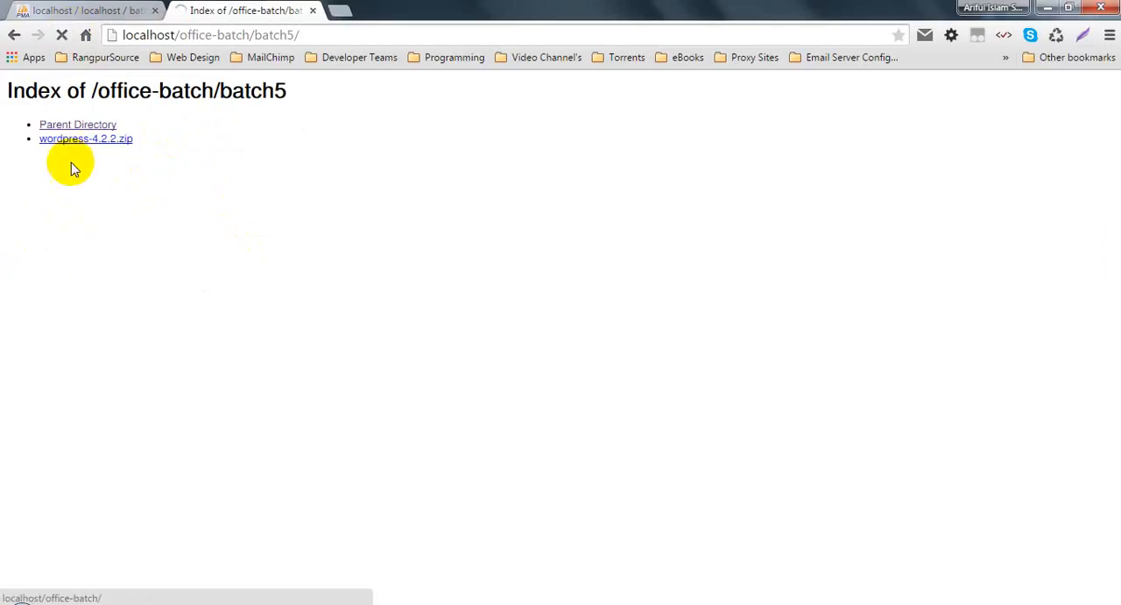
# Step: Extract the wordpress-4.2.2 archive directly inside the batch5 folder
pyautogui.click(716, 603)
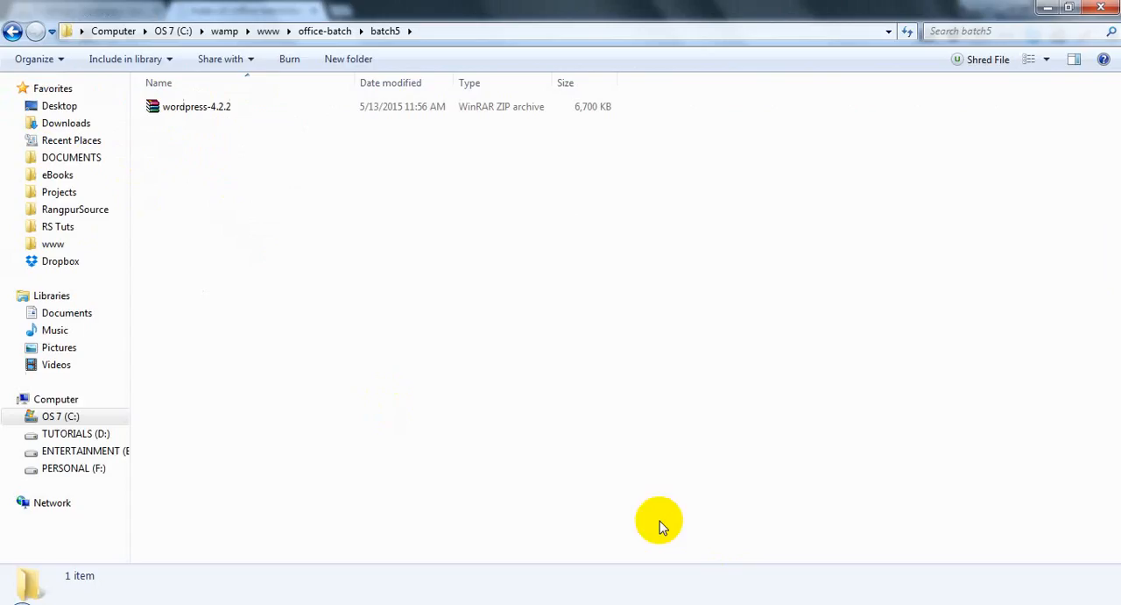
pyautogui.rightClick(180, 109)
pyautogui.click(226, 160)
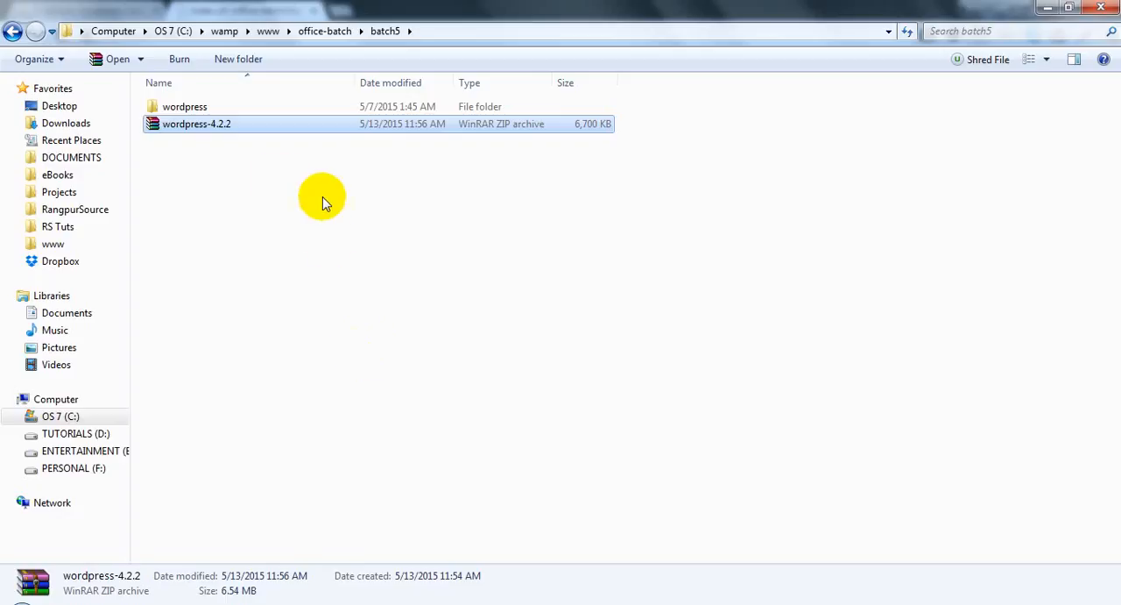
# Step: Check the size and contents of the extracted wordpress folder in its properties
pyautogui.rightClick(162, 107)
pyautogui.click(173, 107)
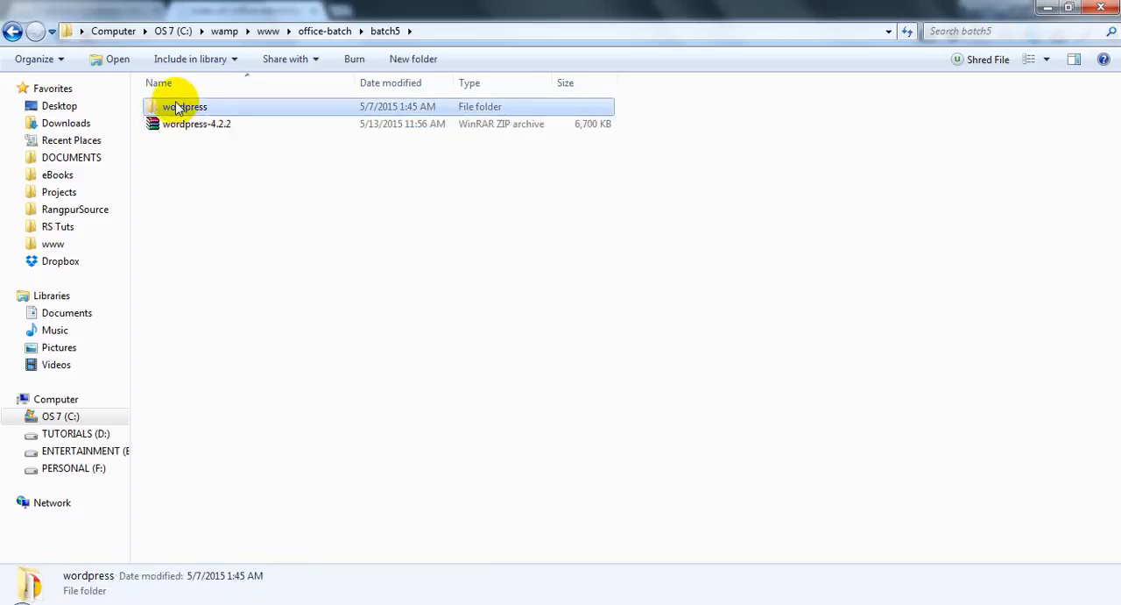
pyautogui.rightClick(175, 105)
pyautogui.click(228, 529)
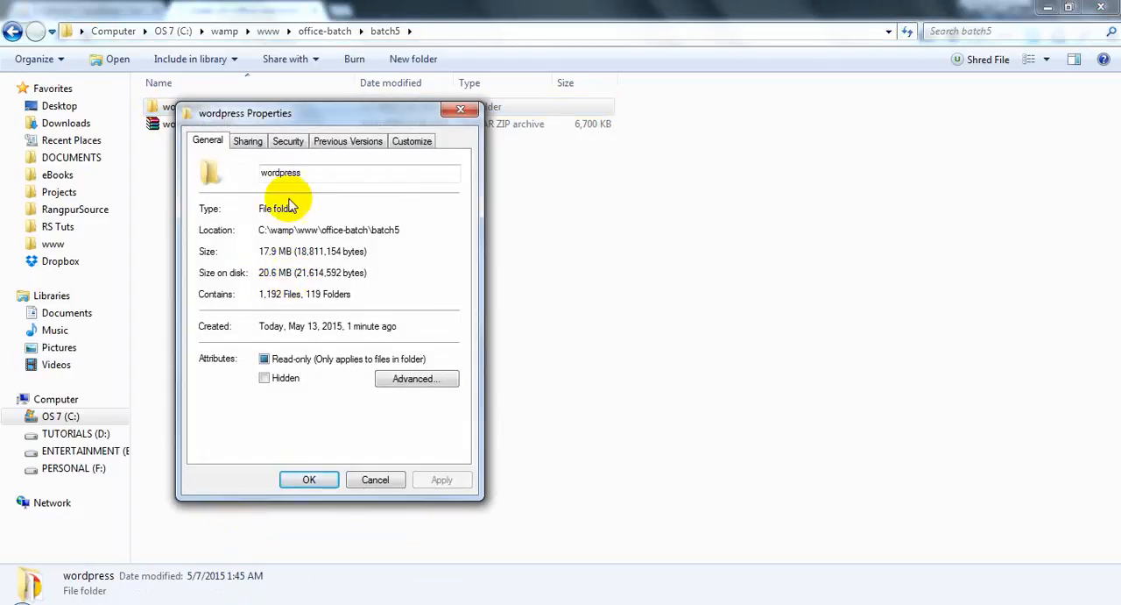
pyautogui.click(460, 110)
# Step: Move the wordpress-4.2.2 archive out of the batch5 folder, leaving only the extracted wordpress folder
pyautogui.click(214, 128)
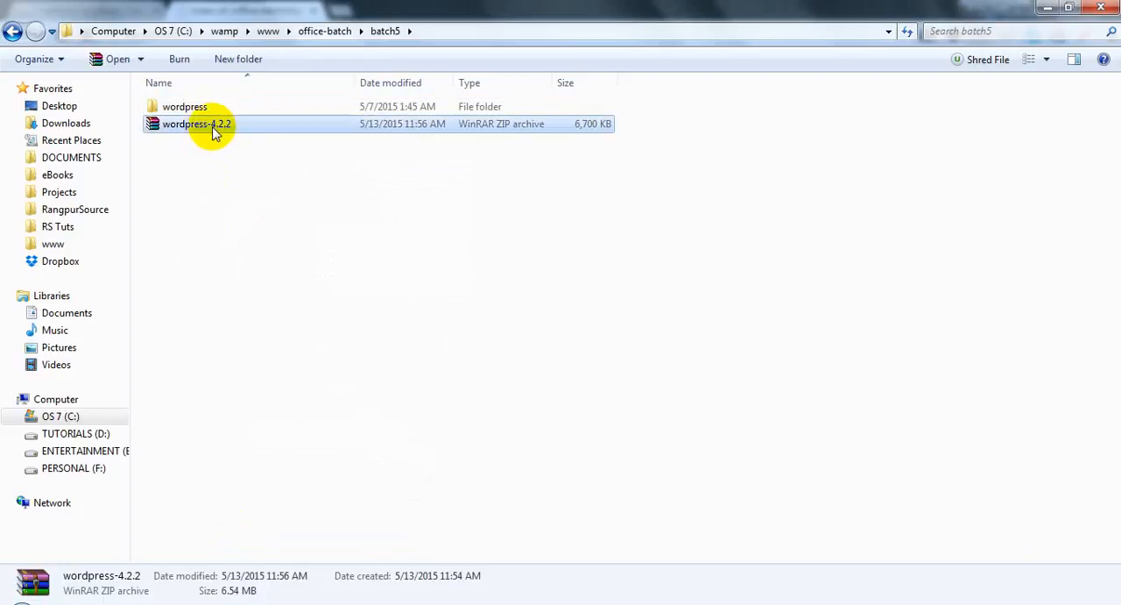
pyautogui.click(1048, 8)
pyautogui.click(1048, 8)
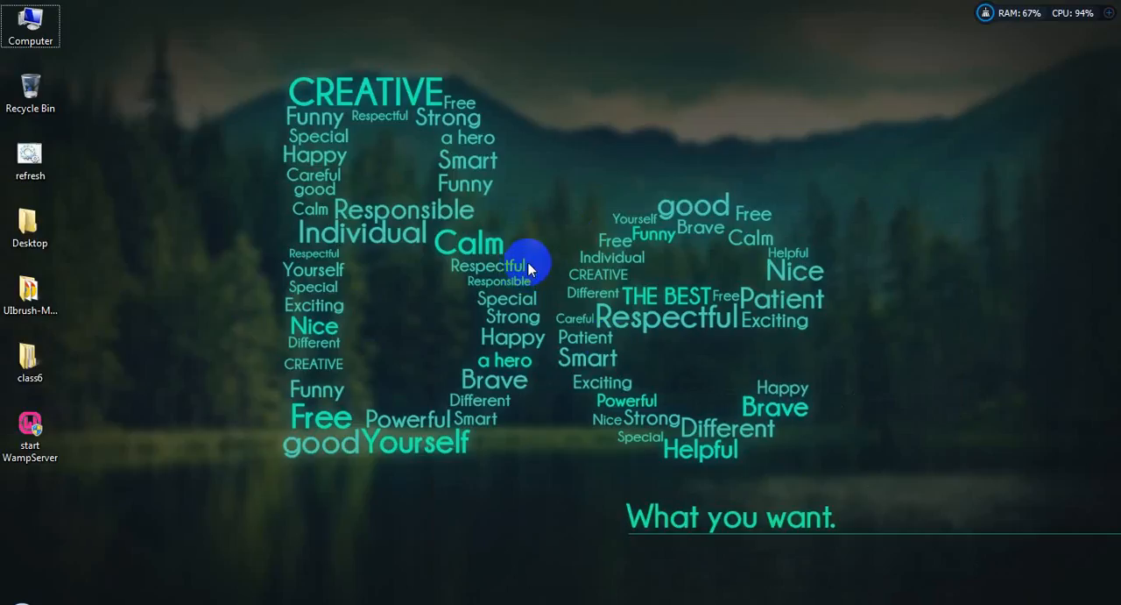
pyautogui.moveTo(30, 429); pyautogui.dragTo(29, 92)
# Step: Reload the batch5 directory index again and highlight the batch5 part of its address
pyautogui.click(711, 603)
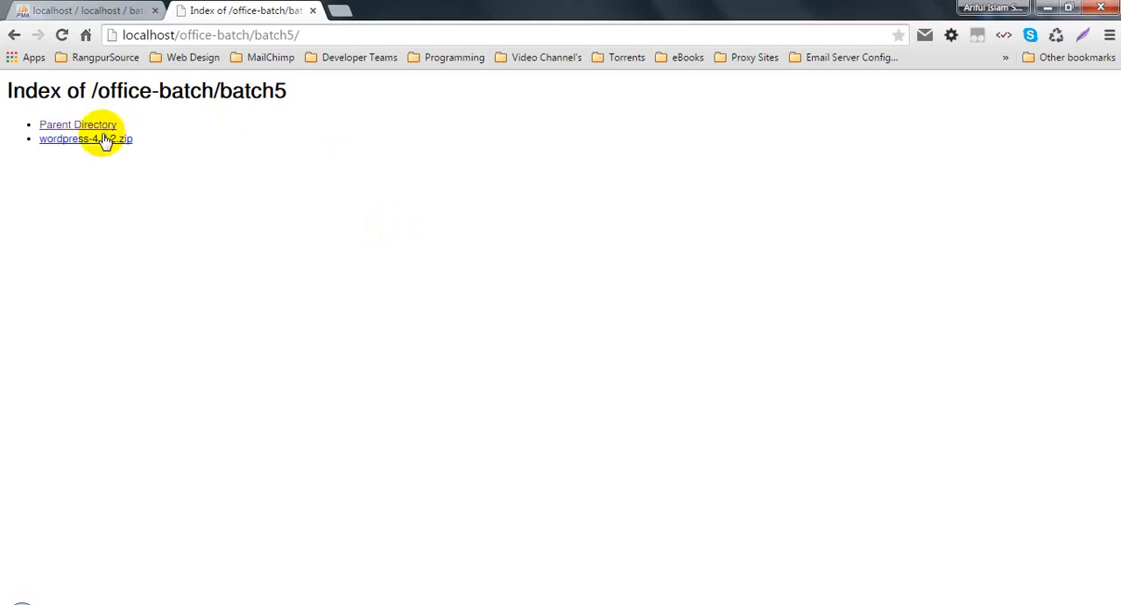
pyautogui.click(62, 35)
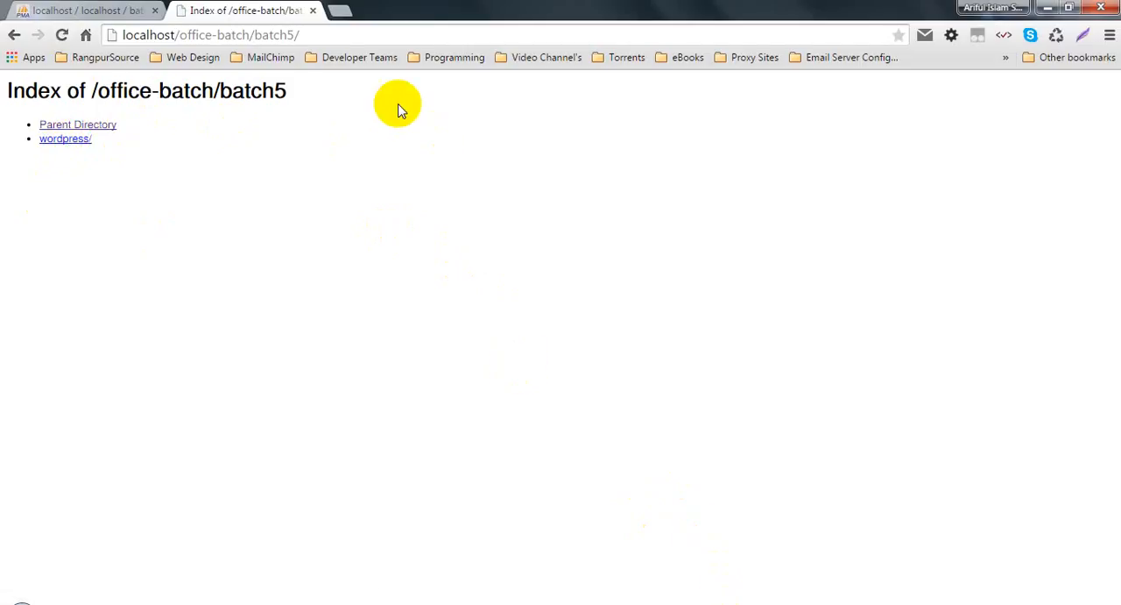
pyautogui.moveTo(254, 36); pyautogui.dragTo(332, 30)
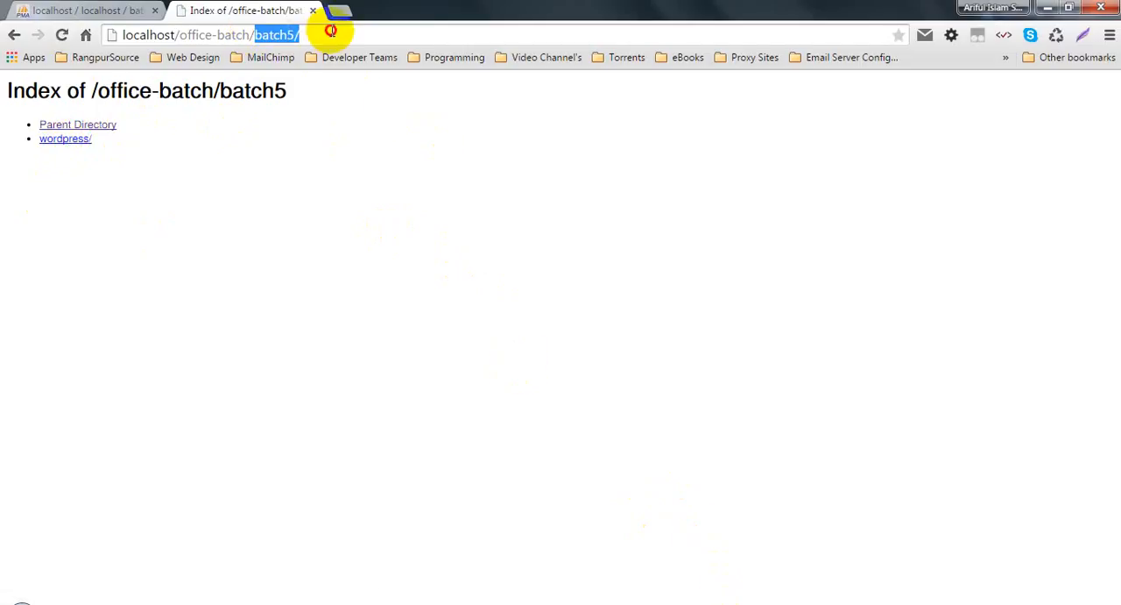
# Step: Move all files and folders from the wordpress folder up into the batch5 folder
pyautogui.click(764, 604)
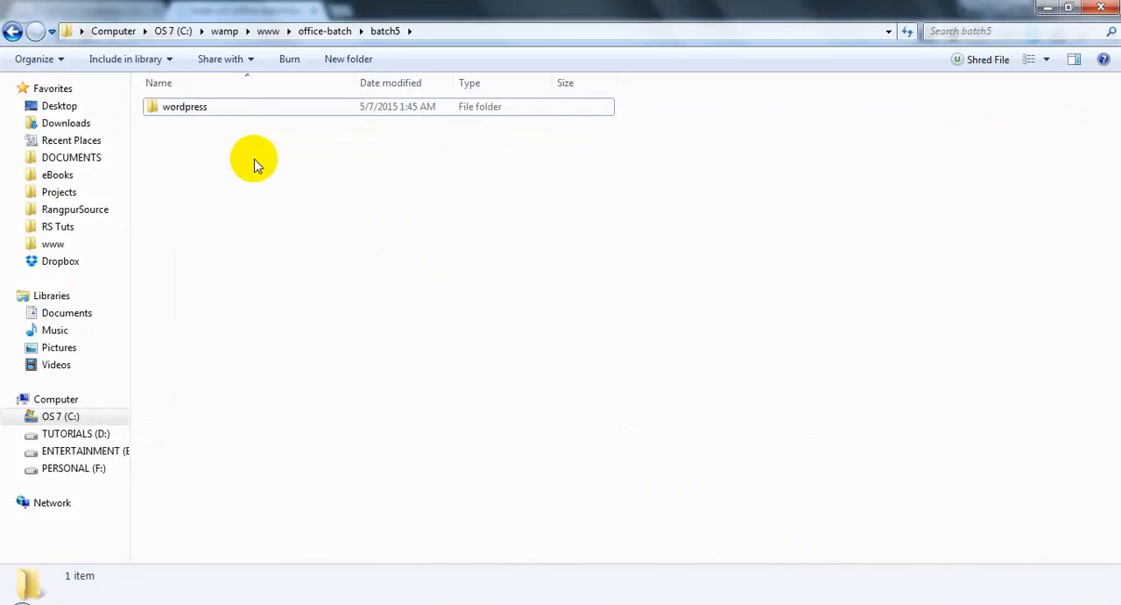
pyautogui.doubleClick(196, 108)
pyautogui.hotkey('ctrl', 'a')
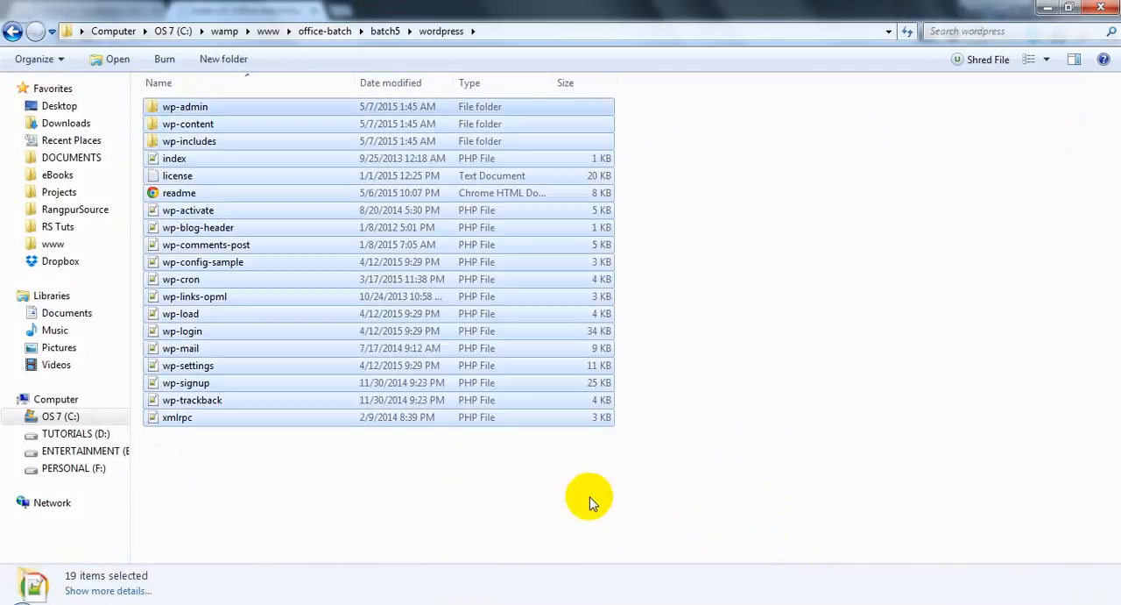
pyautogui.hotkey('ctrl', 'x')
pyautogui.click(390, 31)
pyautogui.hotkey('ctrl', 'v')
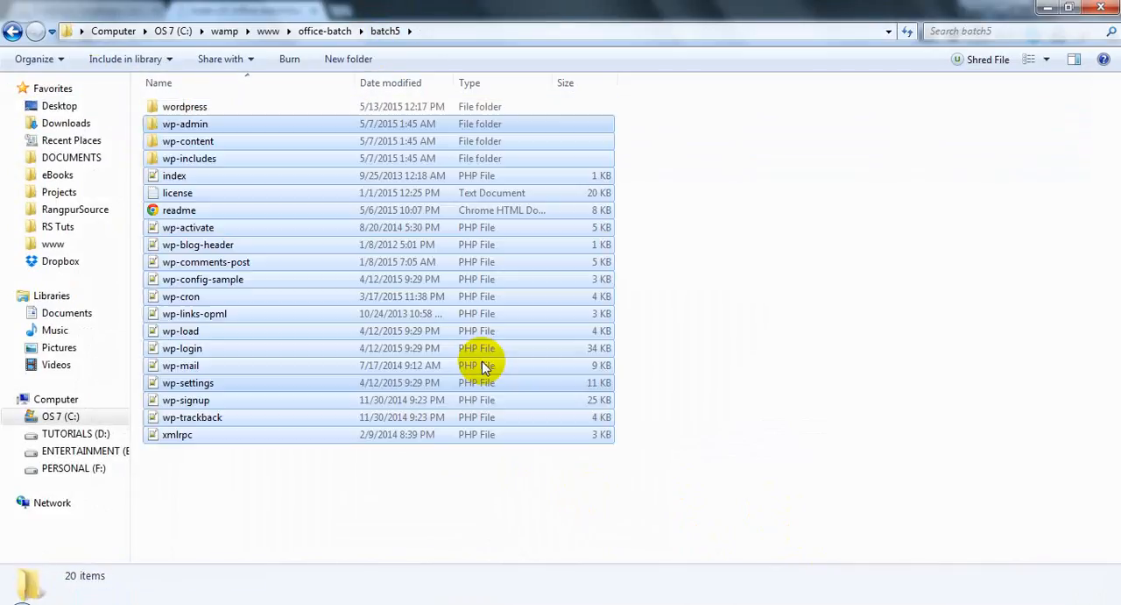
# Step: Delete the emptied wordpress folder from the batch5 folder
pyautogui.click(185, 108)
pyautogui.press('Delete')
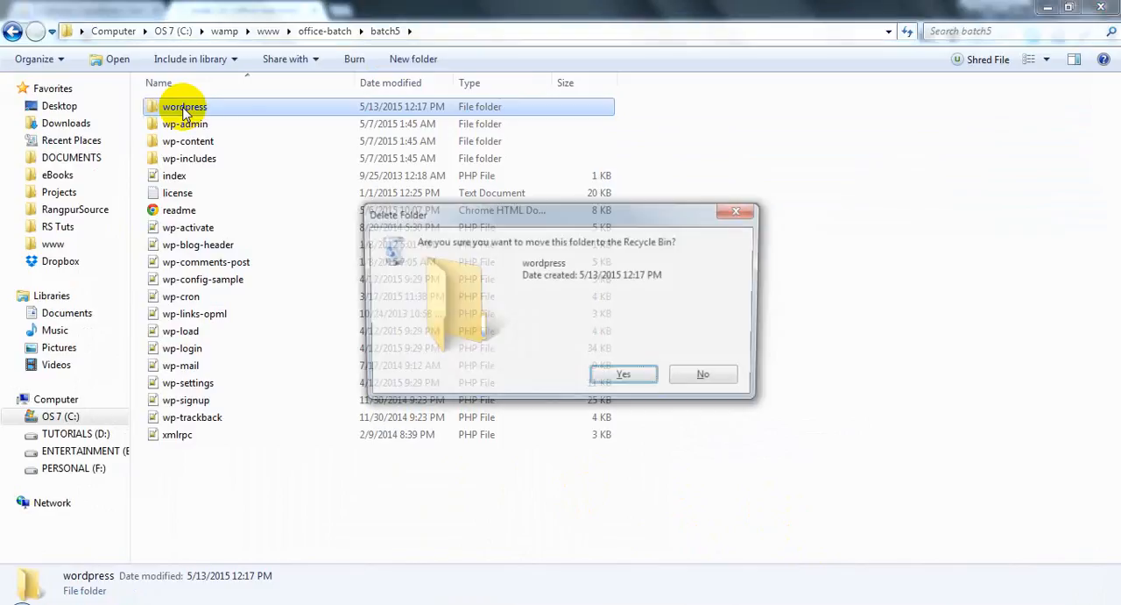
pyautogui.press('Return')
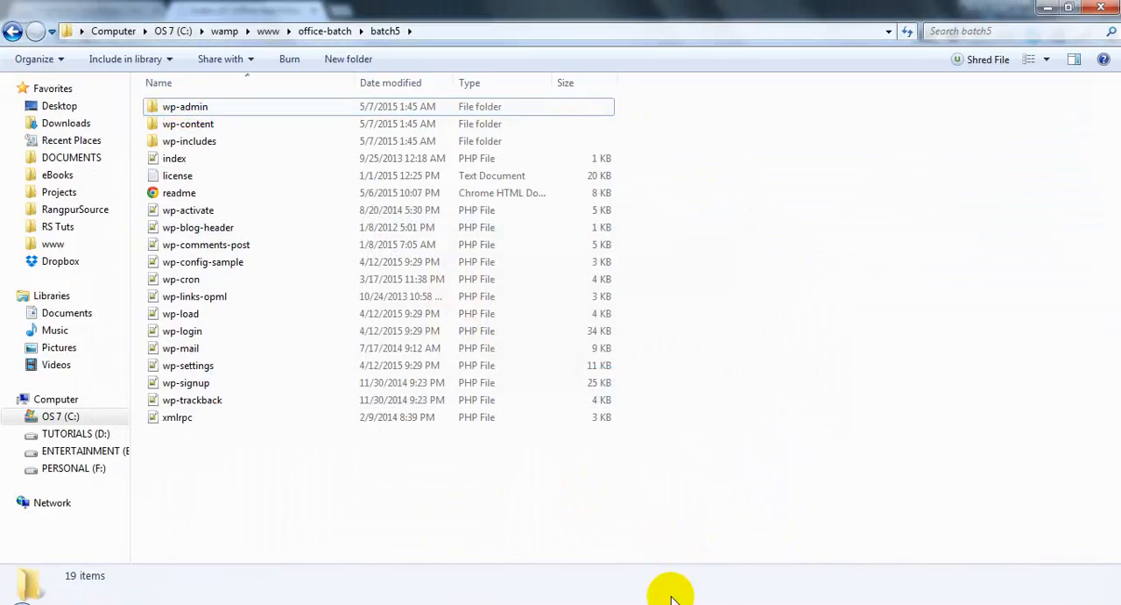
# Step: Switch to Chrome, reload the batch5 site and continue the WordPress setup in English (United States)
pyautogui.click(670, 598)
pyautogui.click(62, 35)
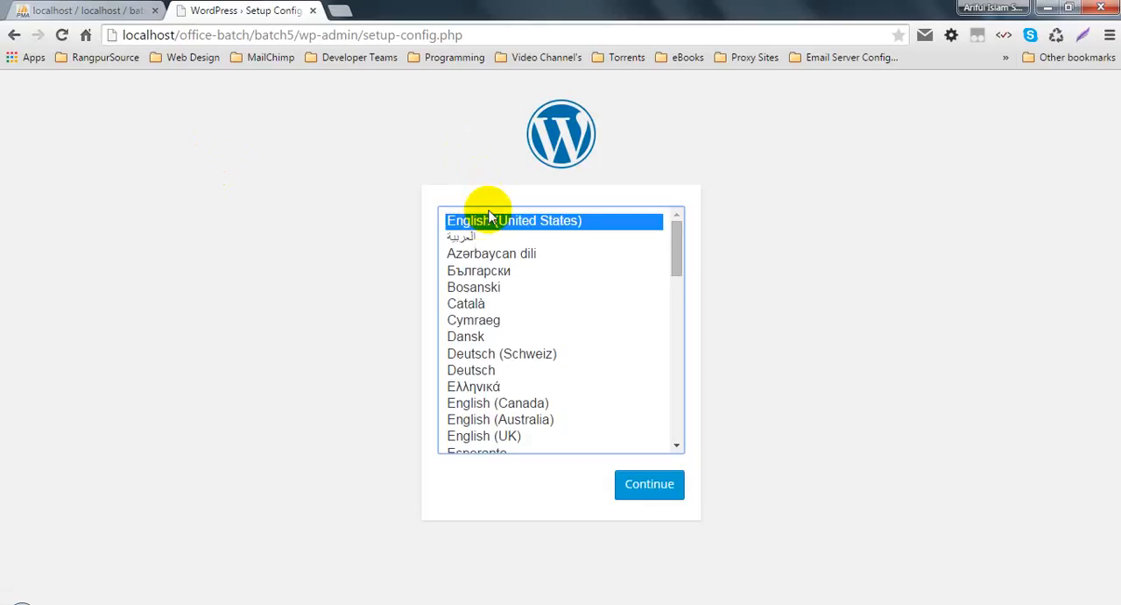
pyautogui.click(620, 487)
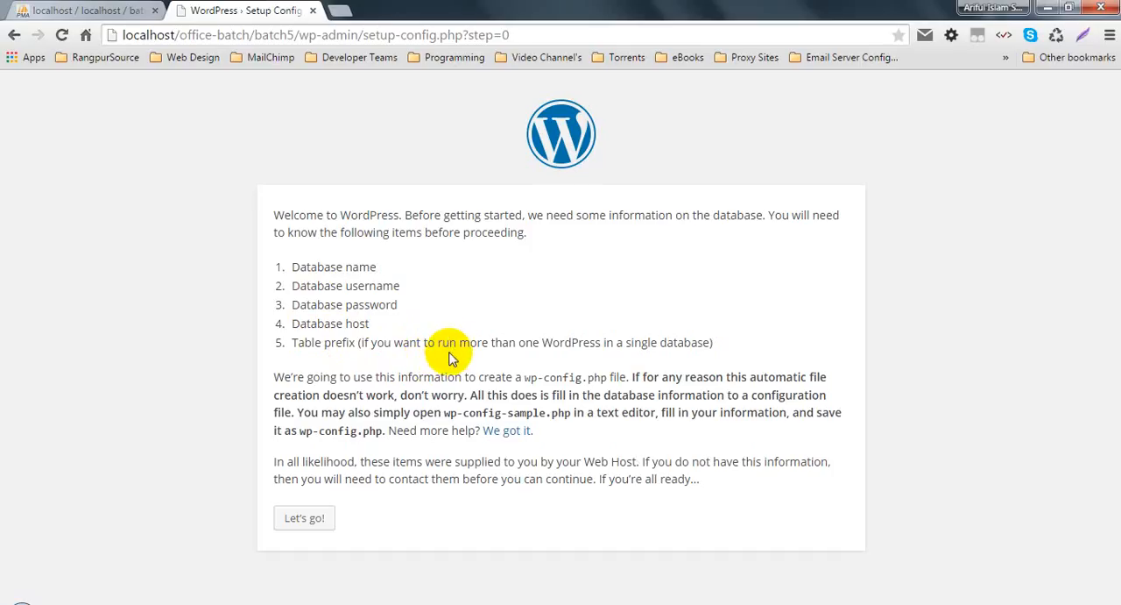
# Step: Review the database details required by the WordPress setup, from database name to table prefix, and look at the batch5 database in phpMyAdmin
pyautogui.moveTo(289, 343); pyautogui.dragTo(713, 346)
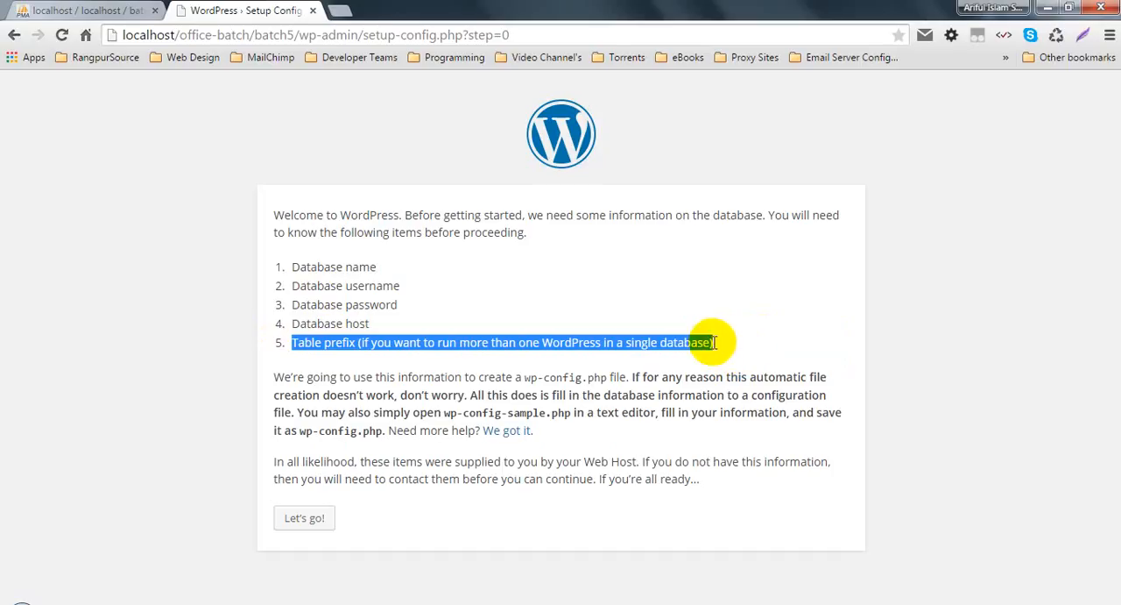
pyautogui.click(343, 266)
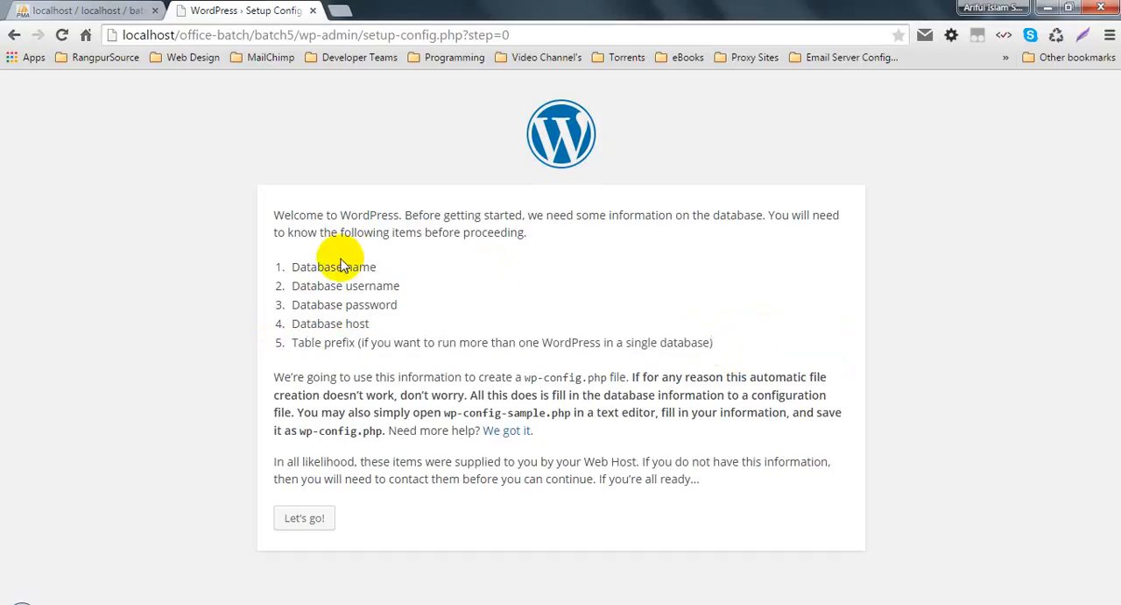
pyautogui.click(103, 8)
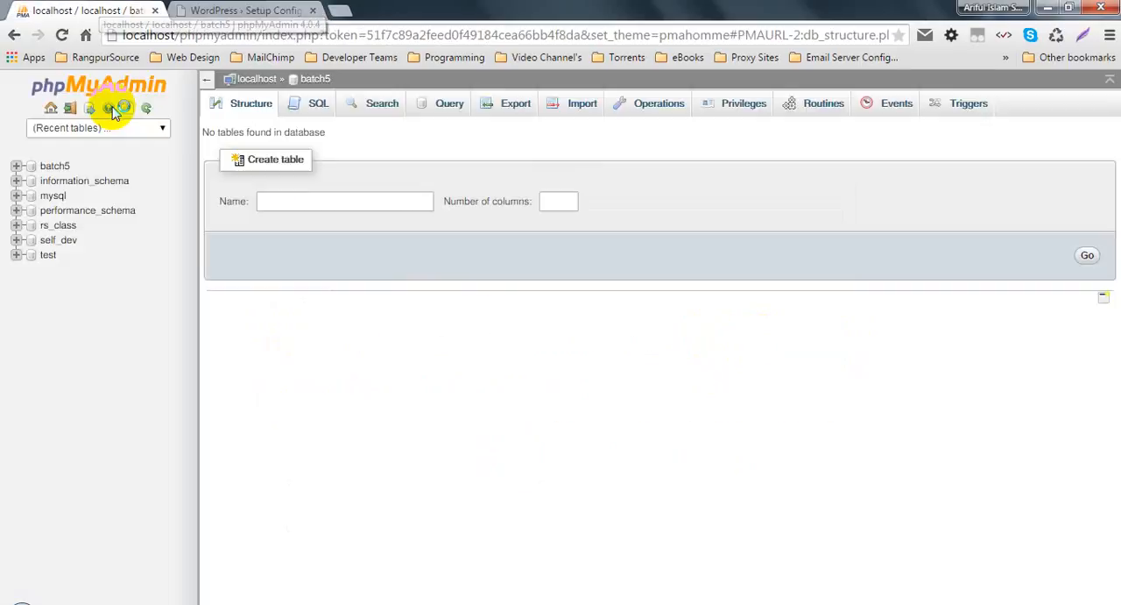
pyautogui.click(254, 9)
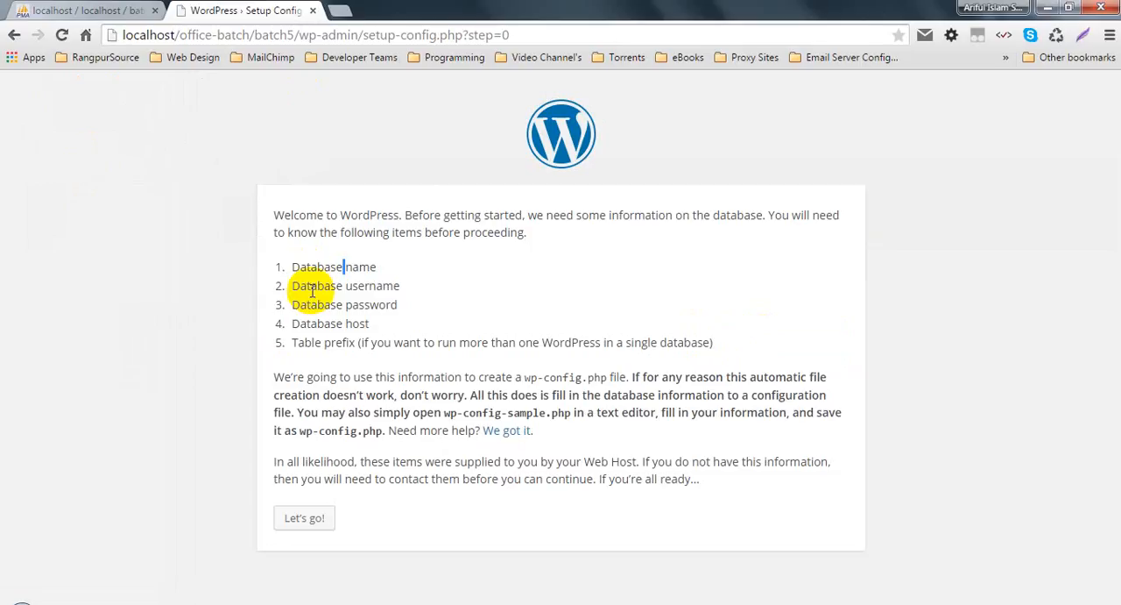
pyautogui.doubleClick(308, 286)
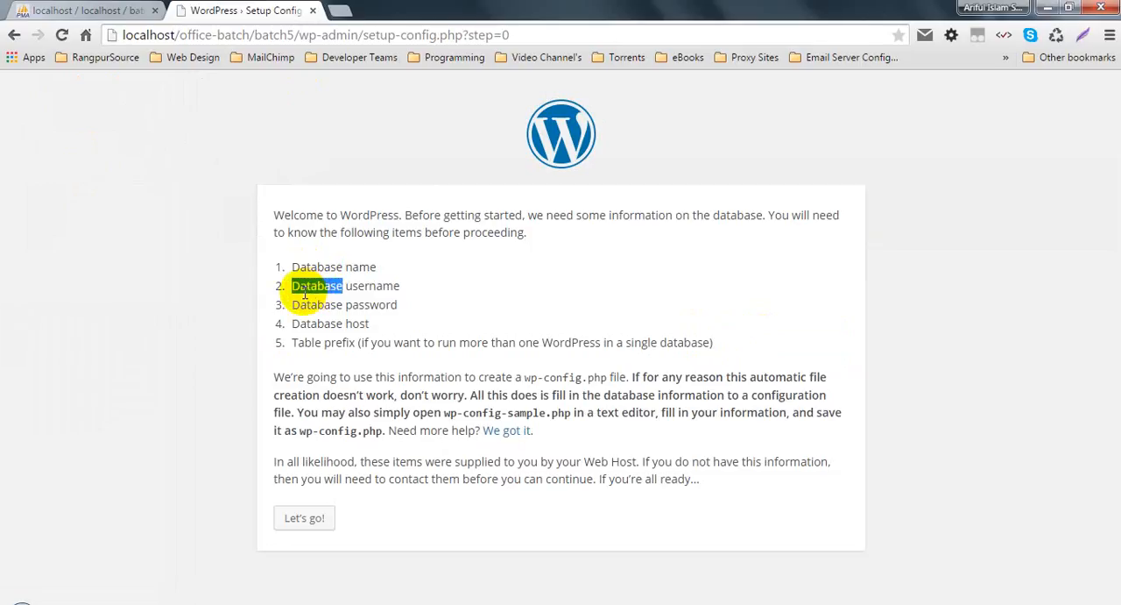
pyautogui.doubleClick(311, 304)
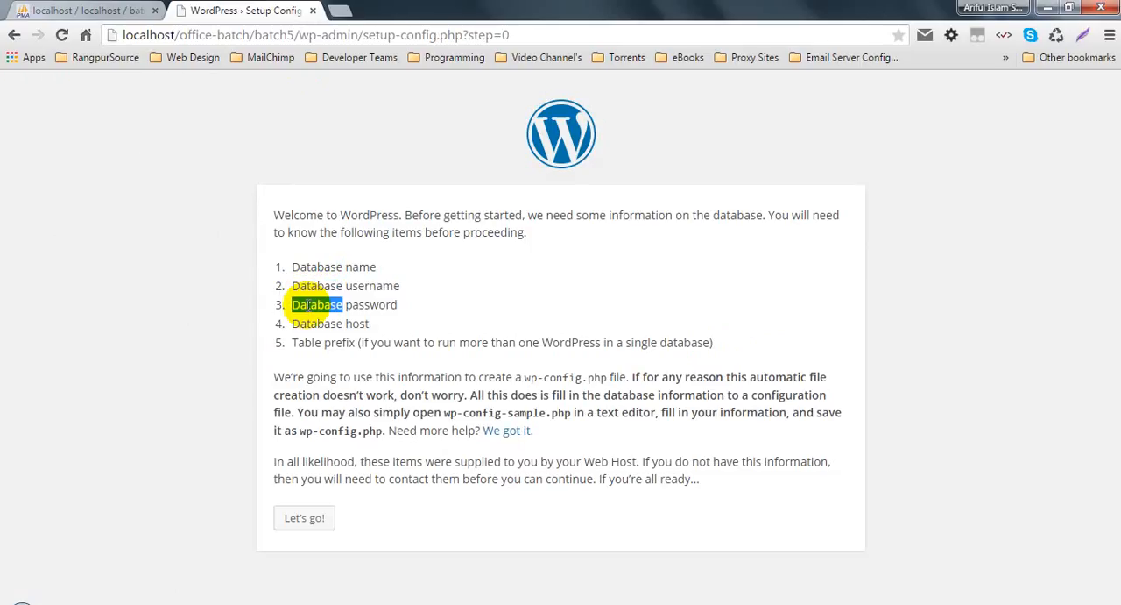
pyautogui.doubleClick(305, 324)
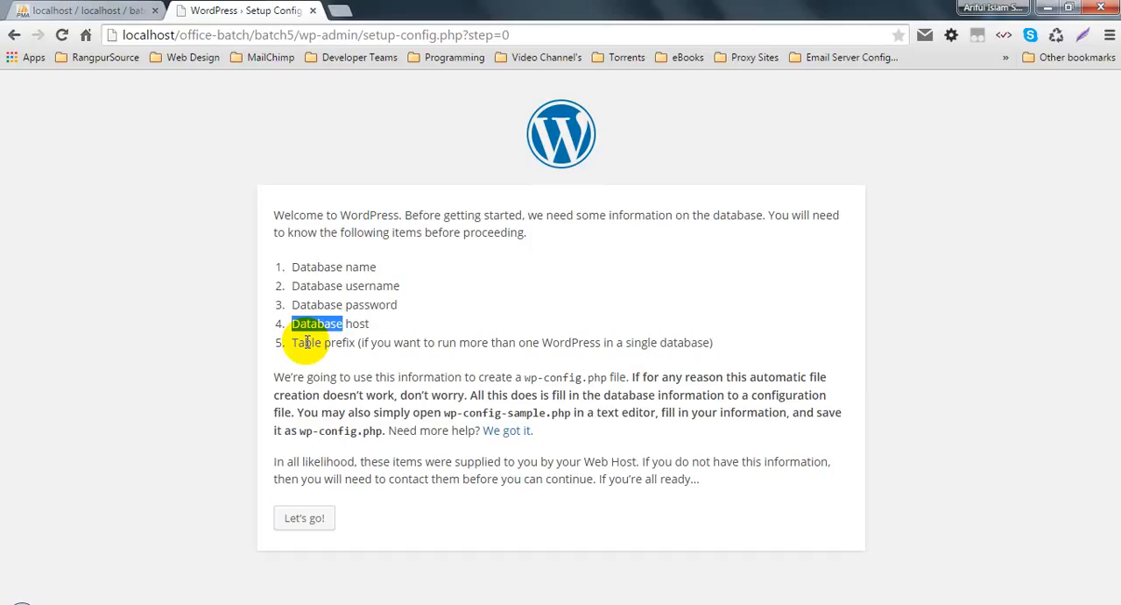
pyautogui.moveTo(374, 323); pyautogui.dragTo(293, 321)
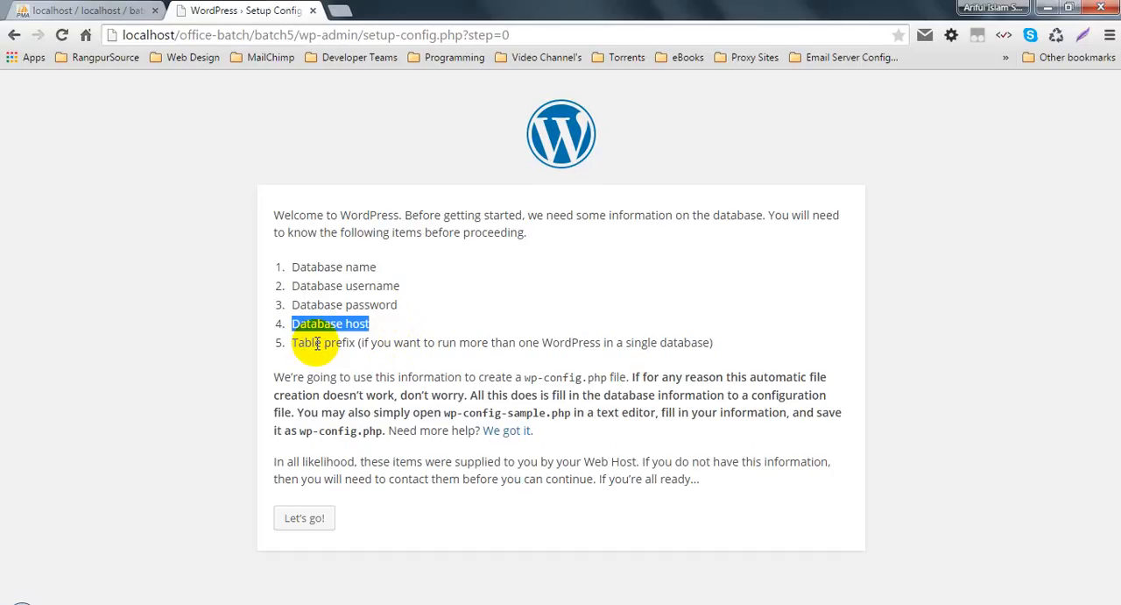
pyautogui.click(392, 342)
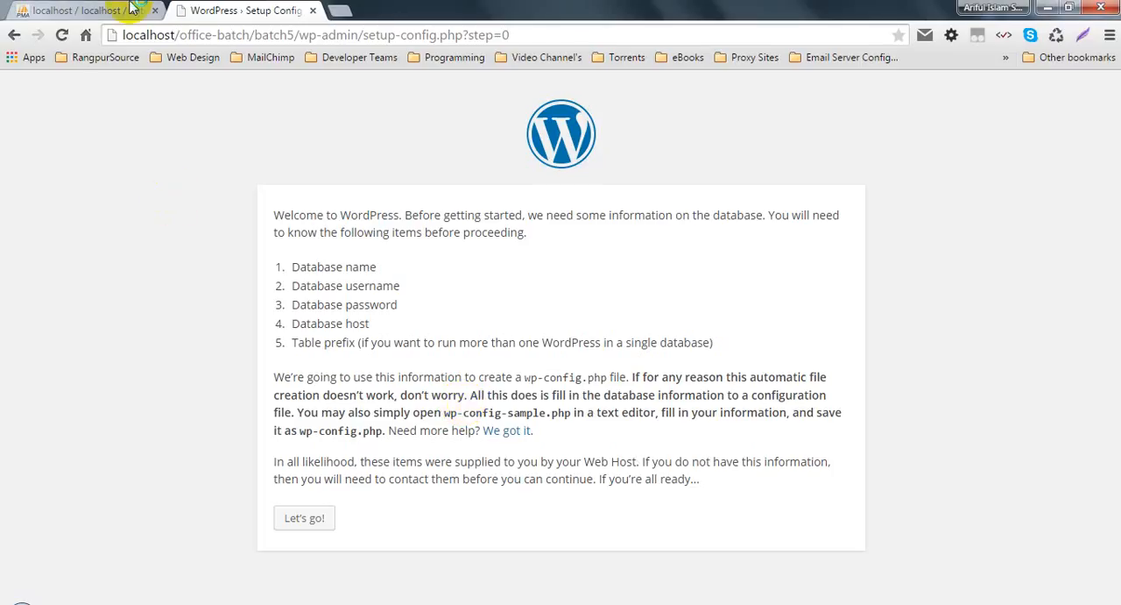
# Step: Look at the batch5 database again and examine the table prefix note about running several WordPress installations in one database
pyautogui.click(96, 10)
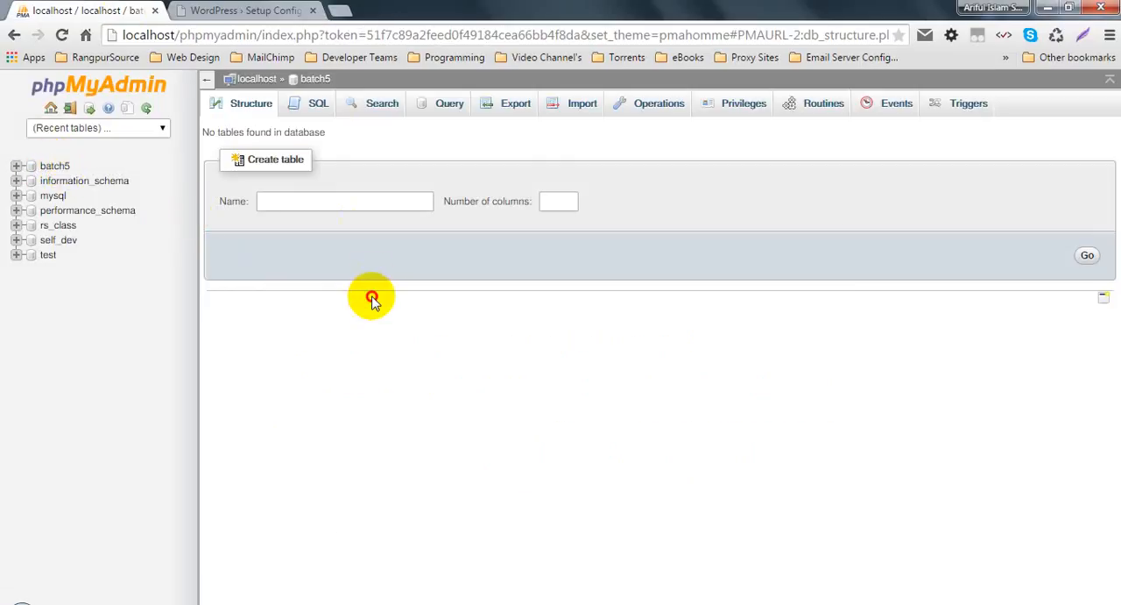
pyautogui.click(263, 10)
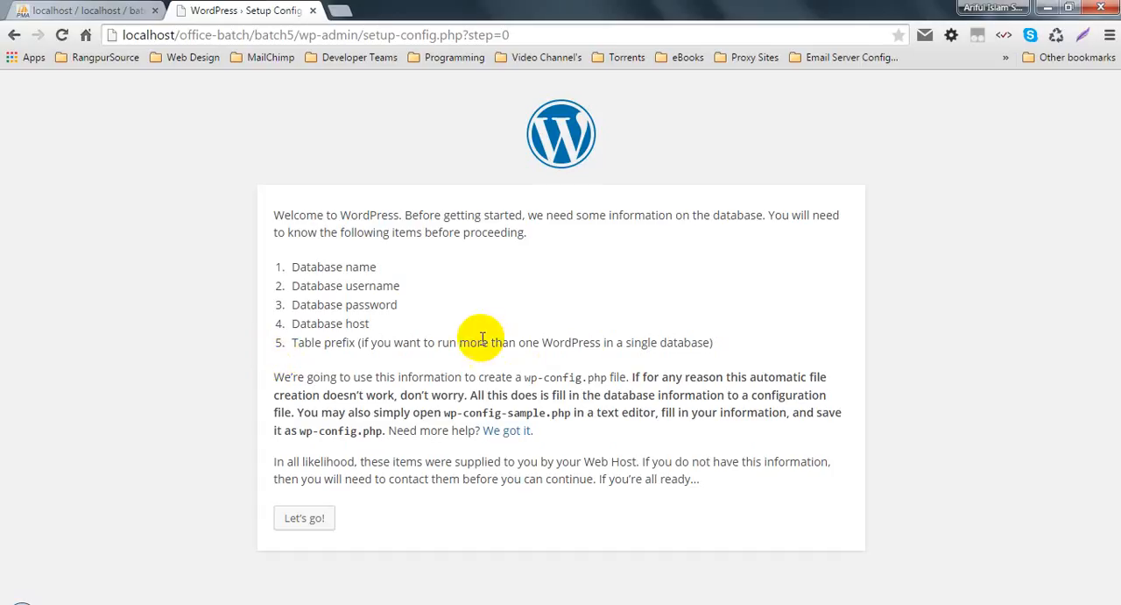
pyautogui.doubleClick(573, 340)
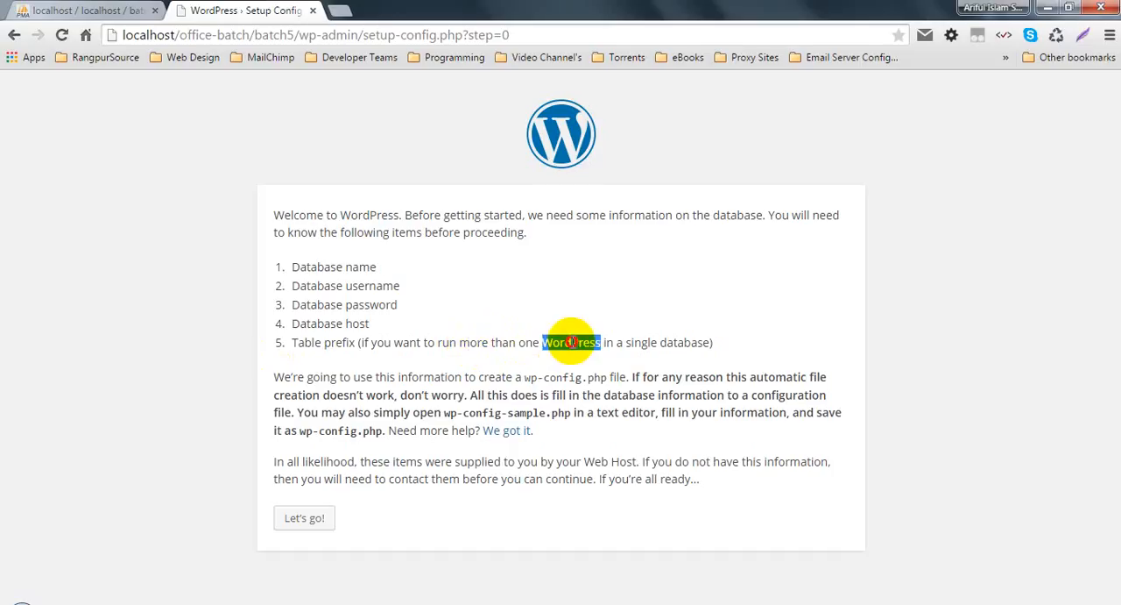
pyautogui.doubleClick(690, 340)
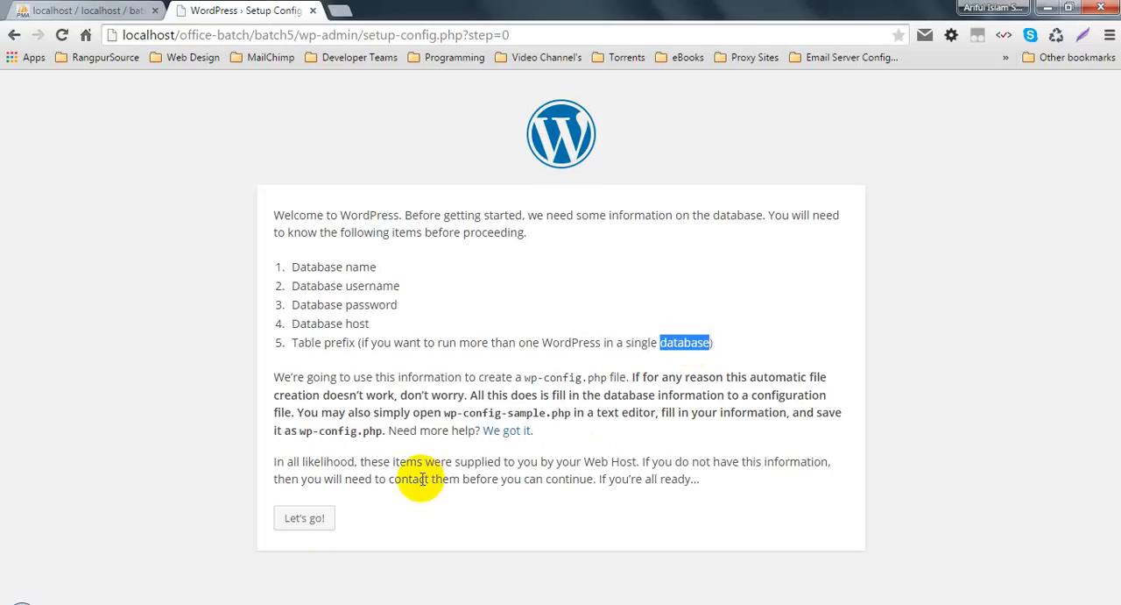
# Step: Proceed to the database connection form and enter batch as the database name and root as the user name
pyautogui.click(311, 517)
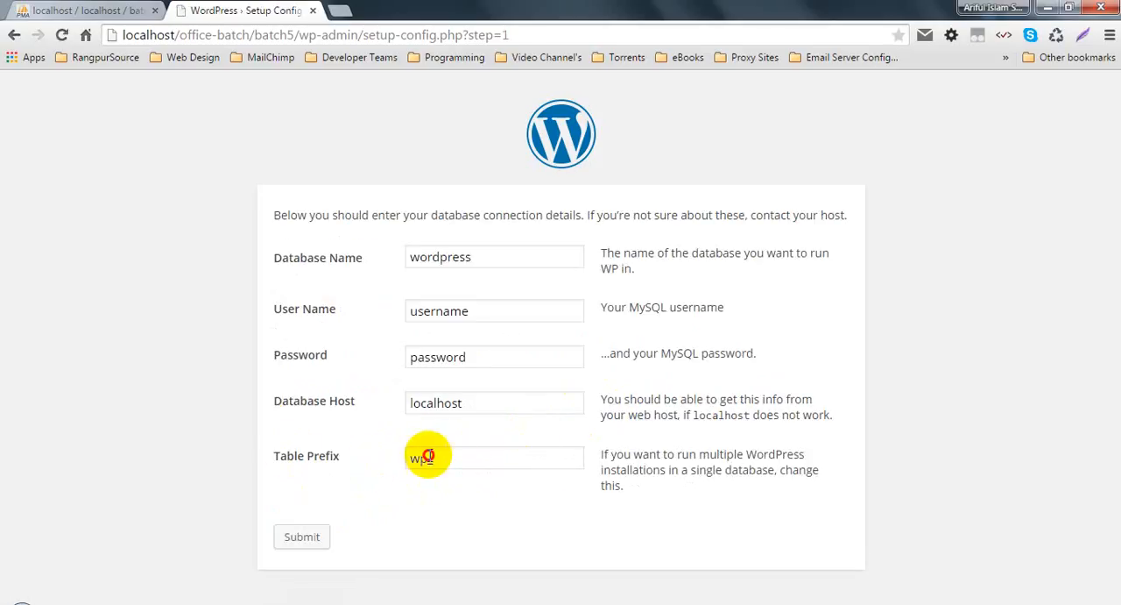
pyautogui.doubleClick(419, 458)
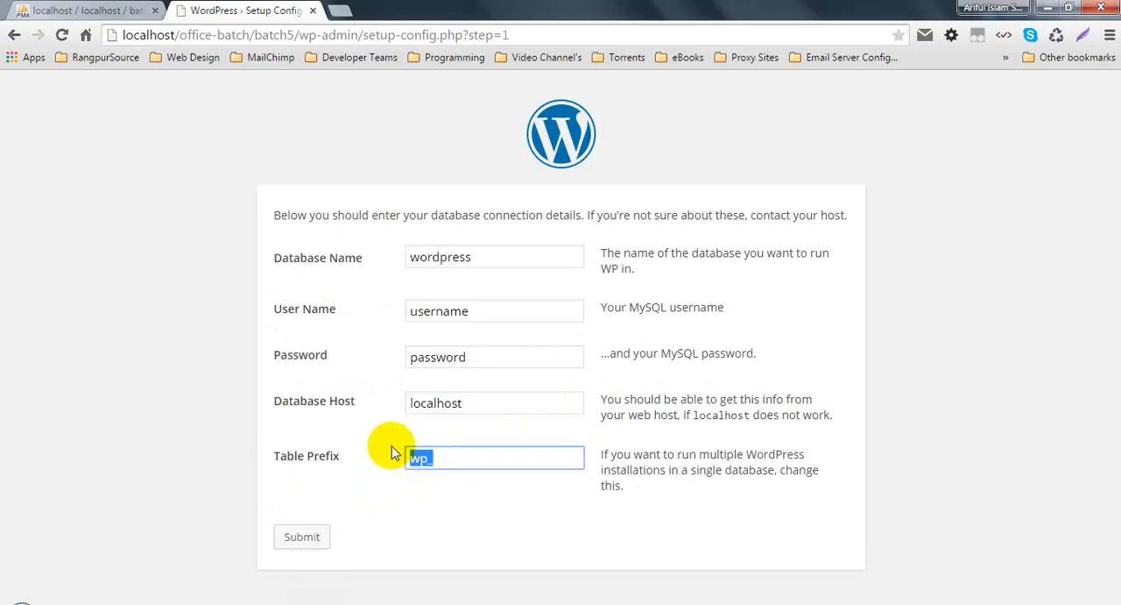
pyautogui.moveTo(473, 256); pyautogui.dragTo(401, 257)
pyautogui.write('ba')
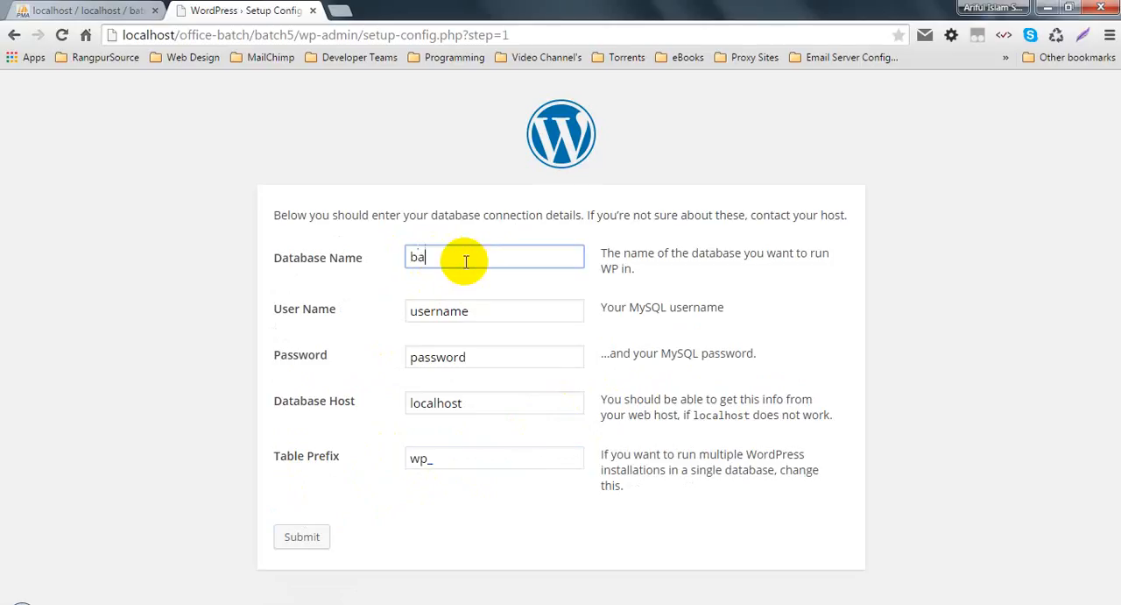
pyautogui.write('tch')
pyautogui.press('Tab')
pyautogui.press('BackSpace')
pyautogui.write('root')
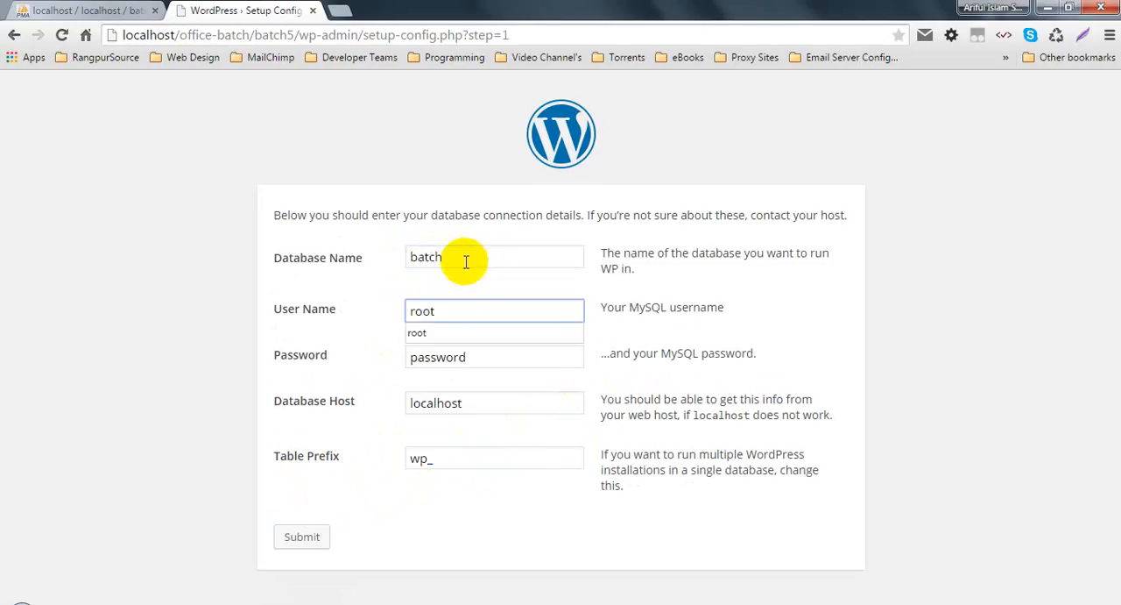
# Step: Leave the database password empty, keep localhost as the host, and set the table prefix to b5_
pyautogui.press('Tab')
pyautogui.press('BackSpace')
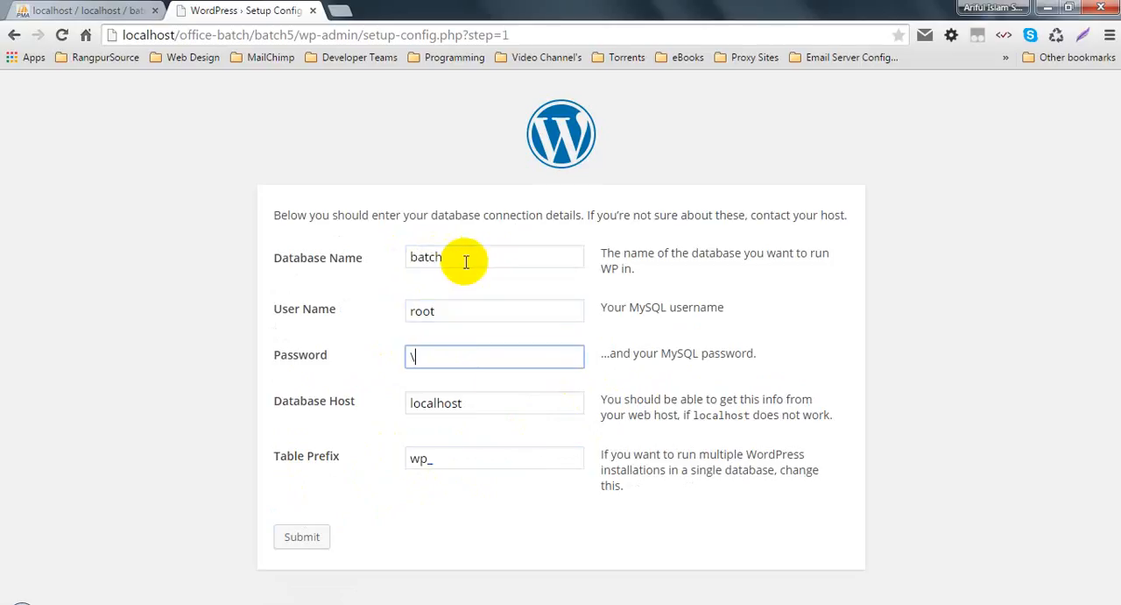
pyautogui.press('Tab')
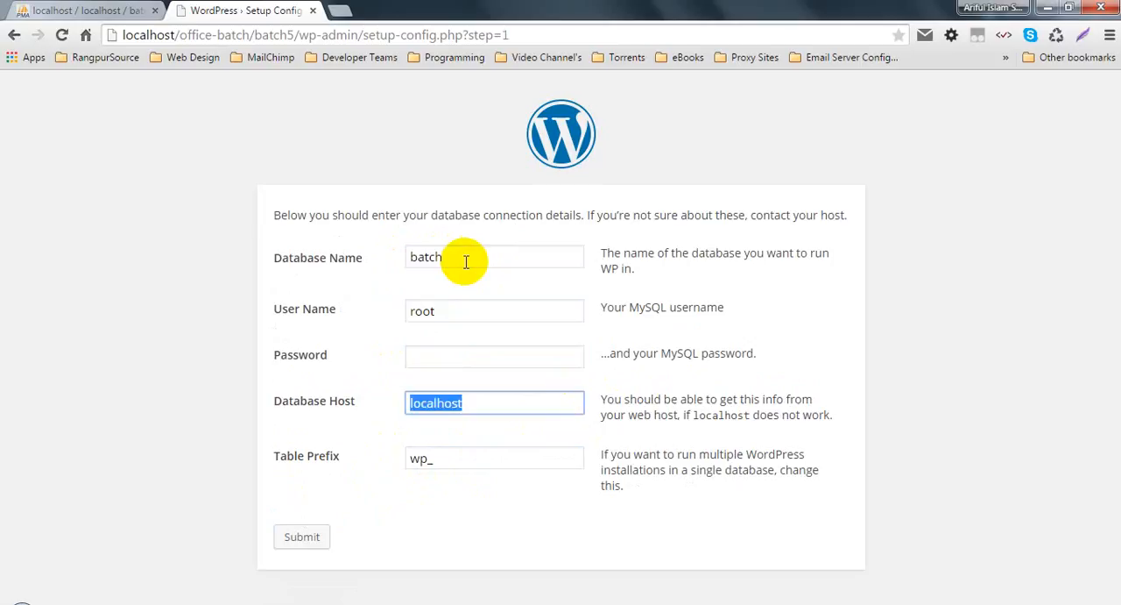
pyautogui.press('Tab')
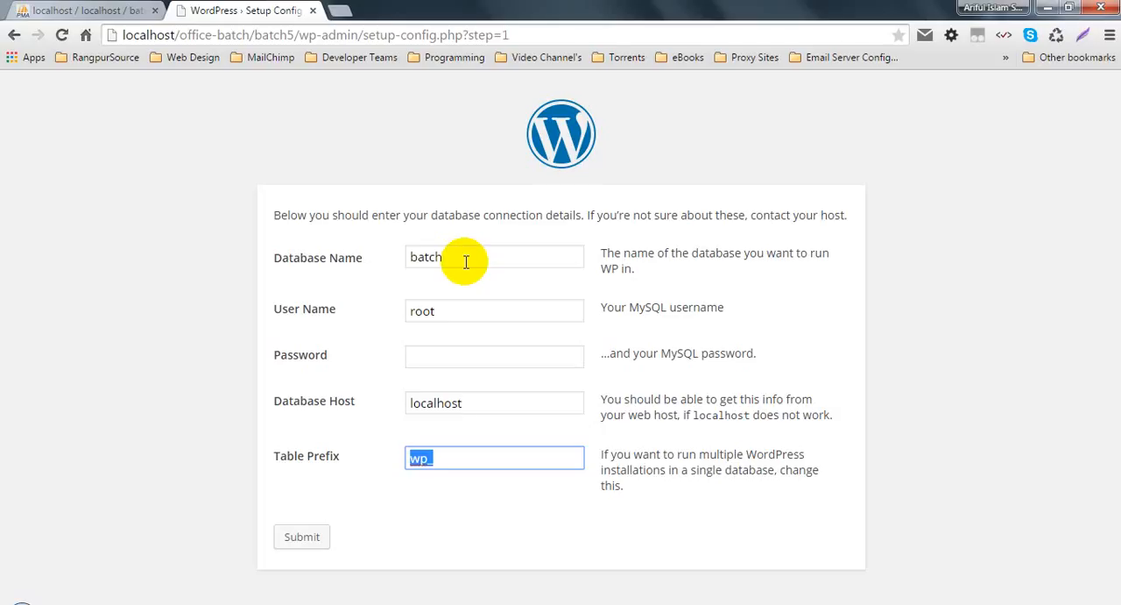
pyautogui.write('b5_')
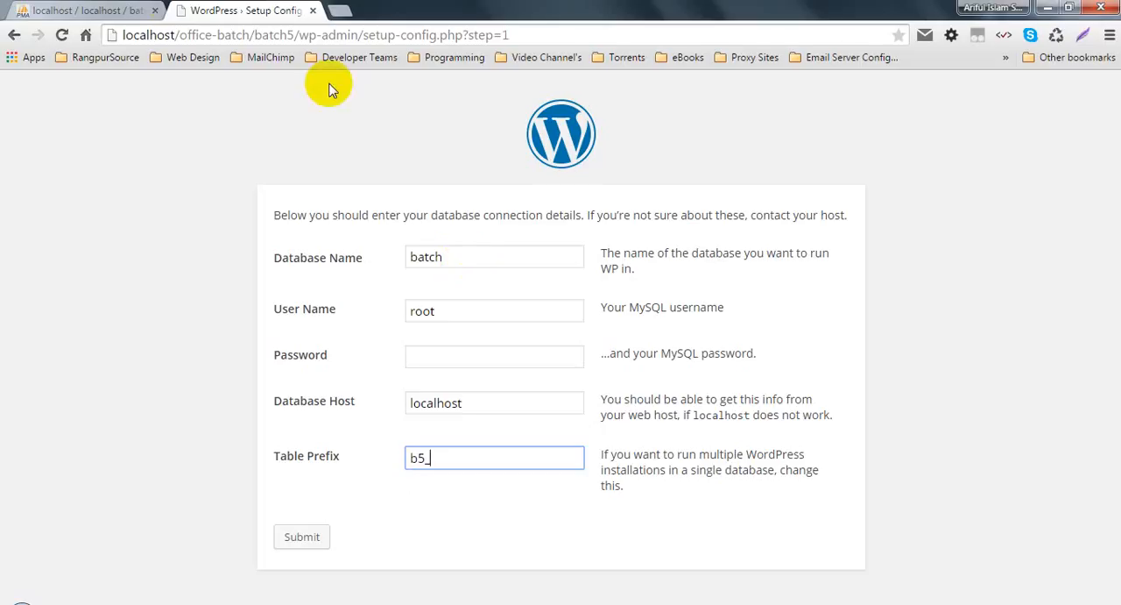
# Step: Examine the table prefixes in the rs_class database in phpMyAdmin and compare them with the prefix in the WordPress form
pyautogui.click(68, 10)
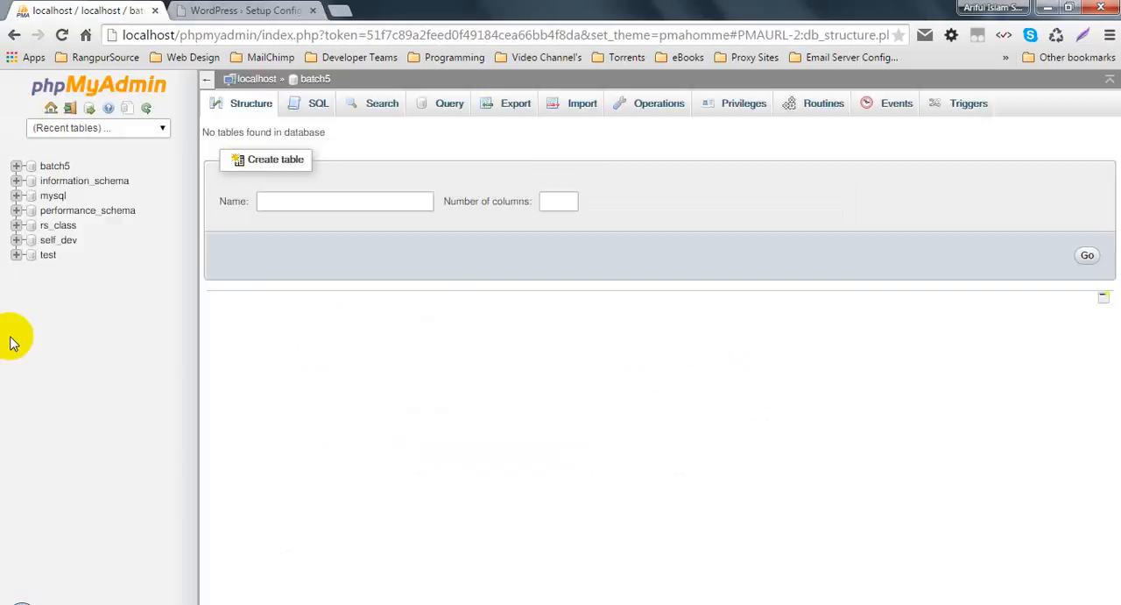
pyautogui.click(59, 226)
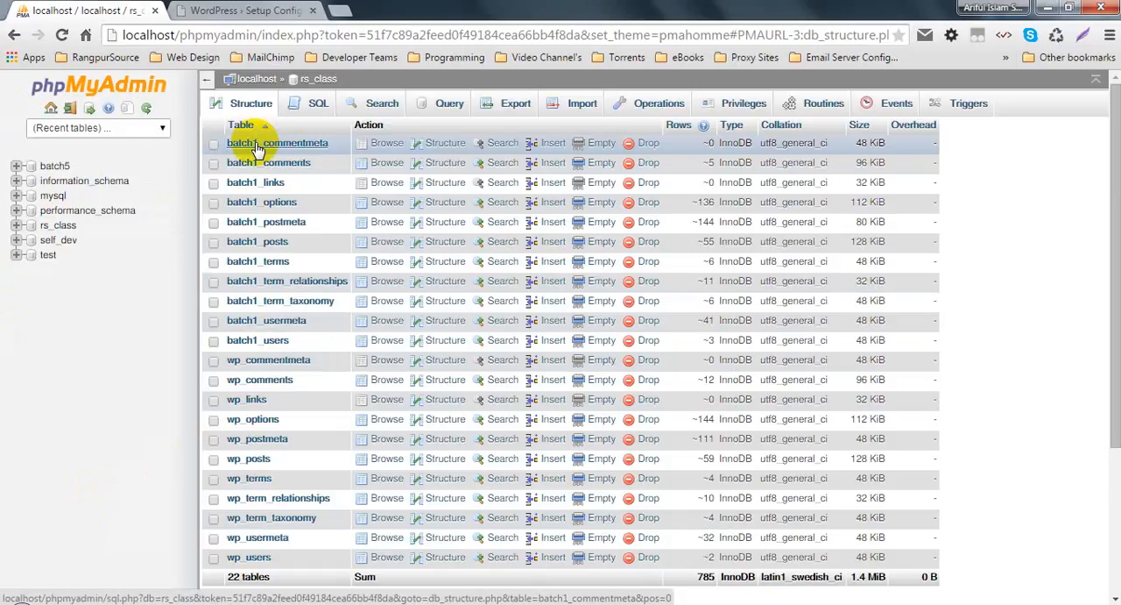
pyautogui.click(219, 11)
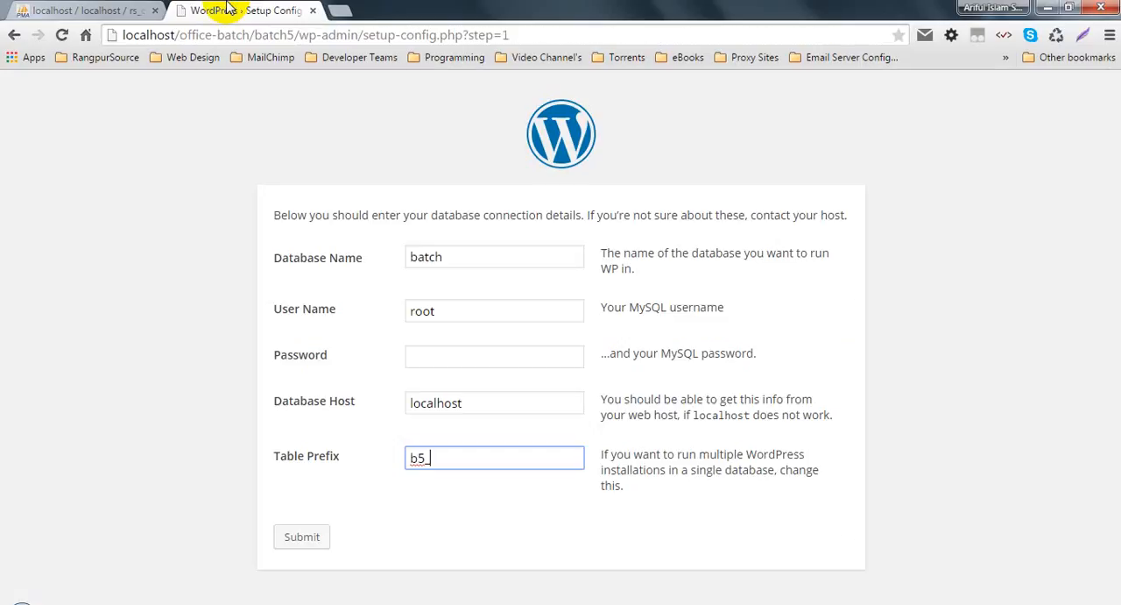
pyautogui.click(92, 11)
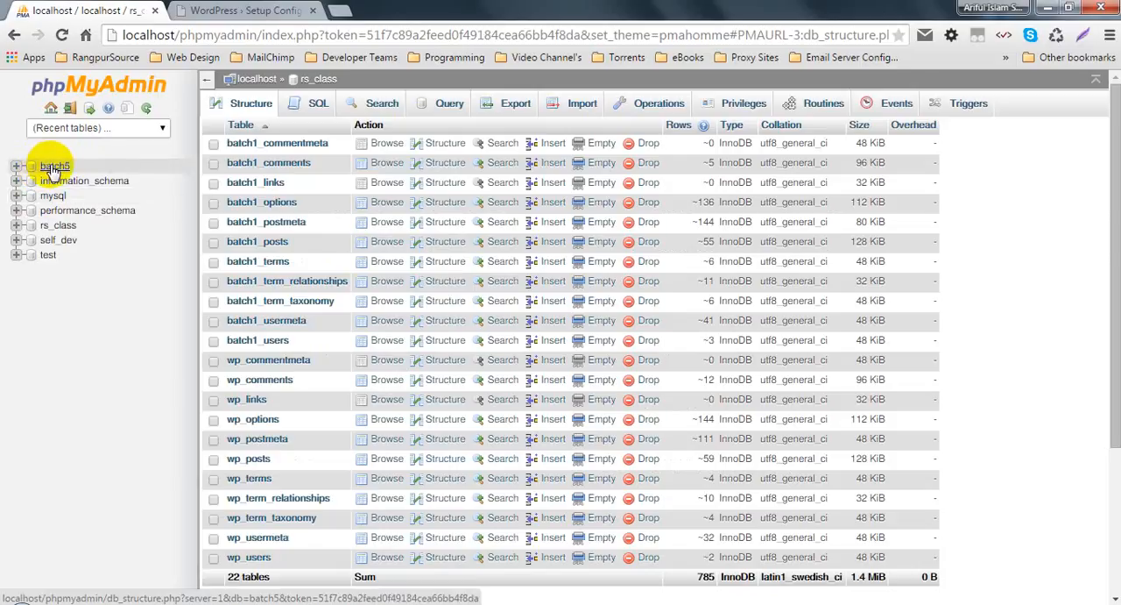
pyautogui.click(229, 9)
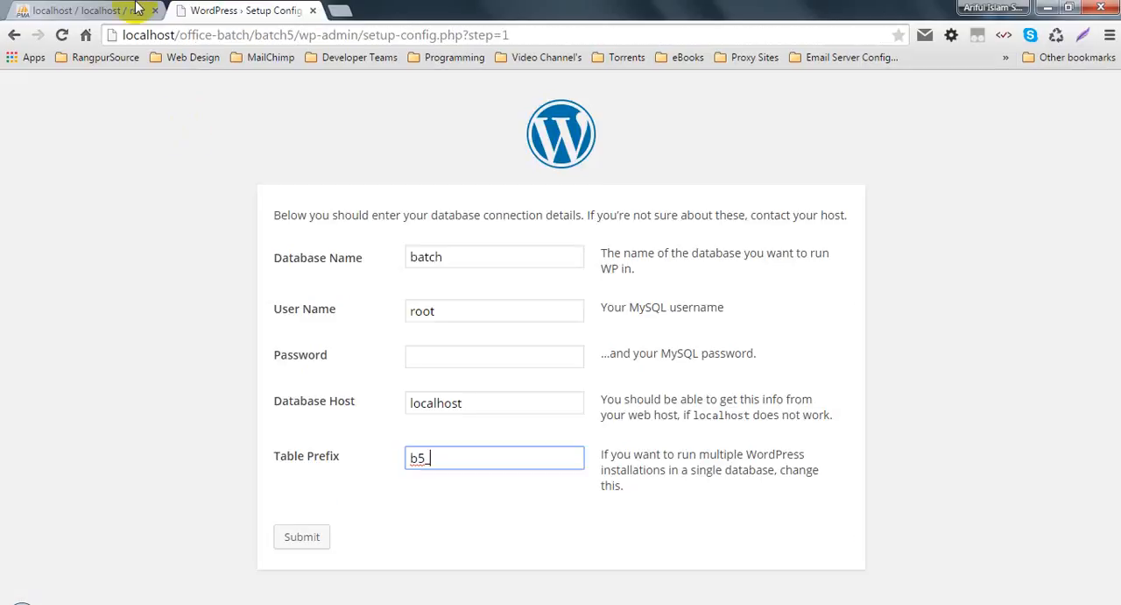
pyautogui.click(103, 9)
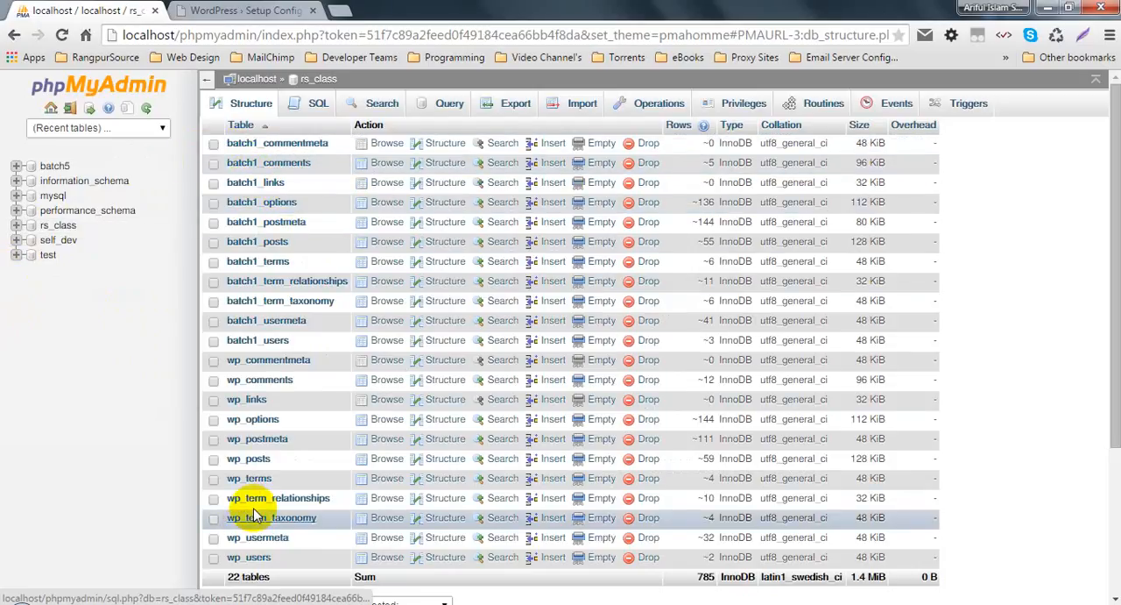
# Step: Change the database name in the WordPress connection form to rs_class
pyautogui.click(248, 9)
pyautogui.moveTo(456, 255); pyautogui.dragTo(377, 260)
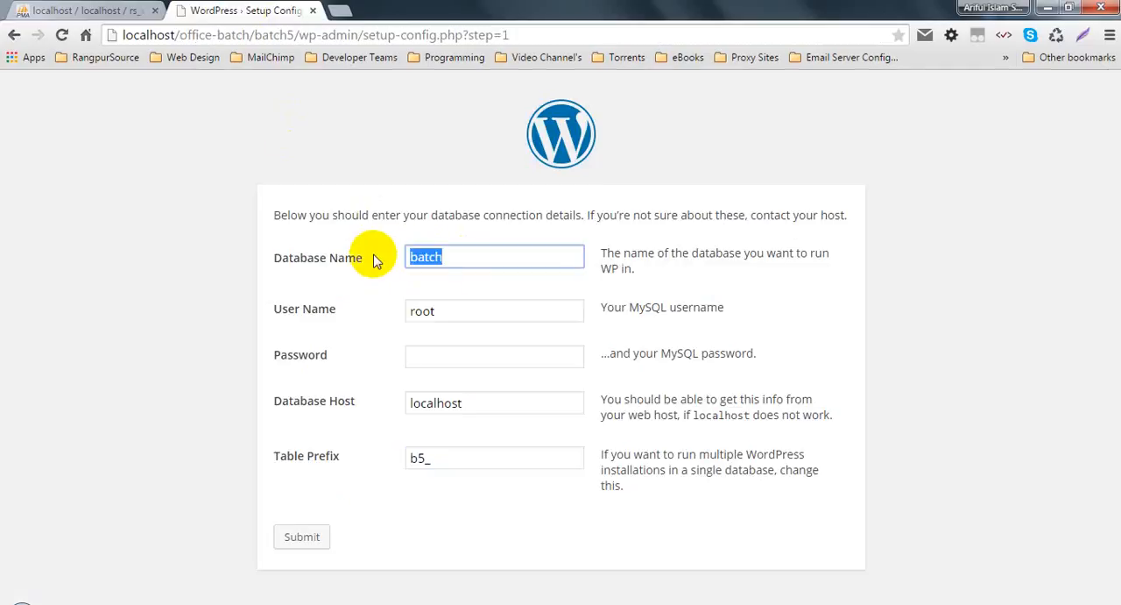
pyautogui.write('rs')
pyautogui.press('Return')
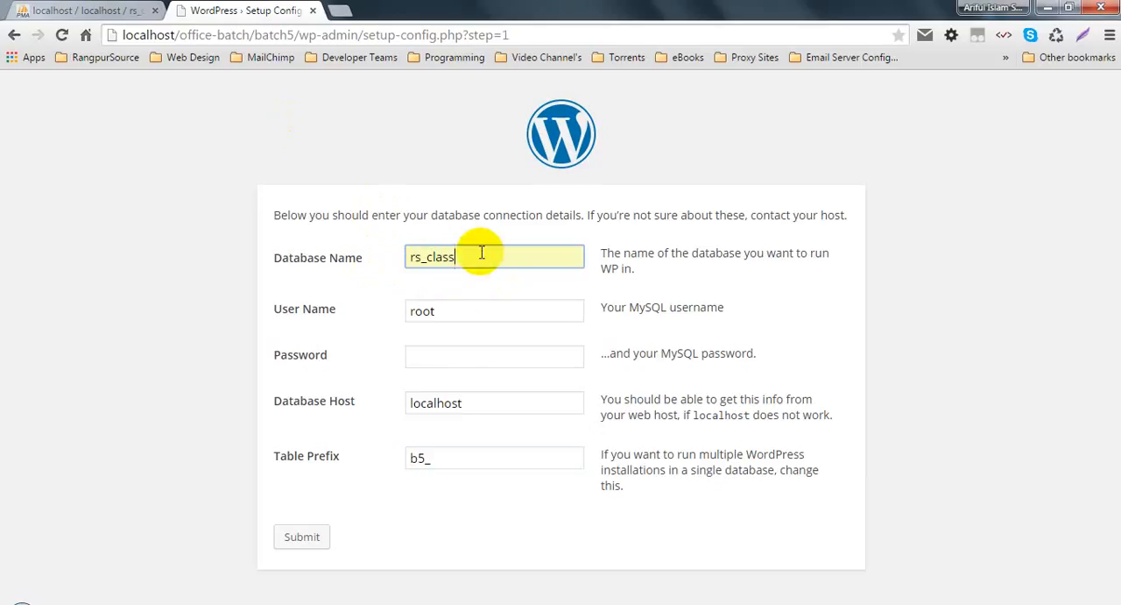
# Step: Look at the batch5 database in phpMyAdmin and open the server's list of all databases
pyautogui.click(111, 8)
pyautogui.click(54, 166)
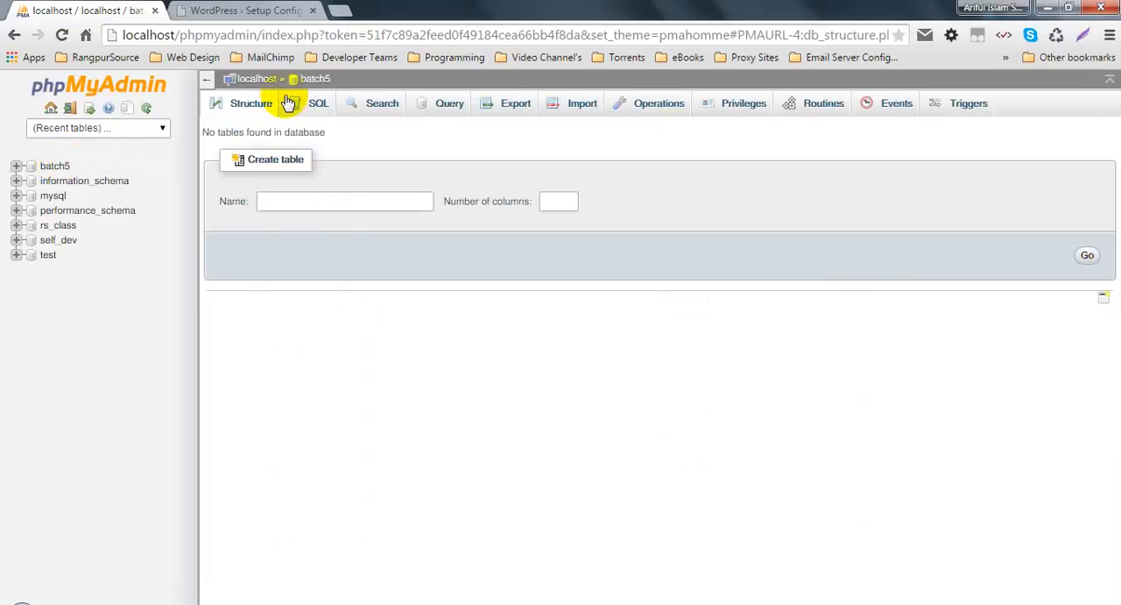
pyautogui.click(253, 78)
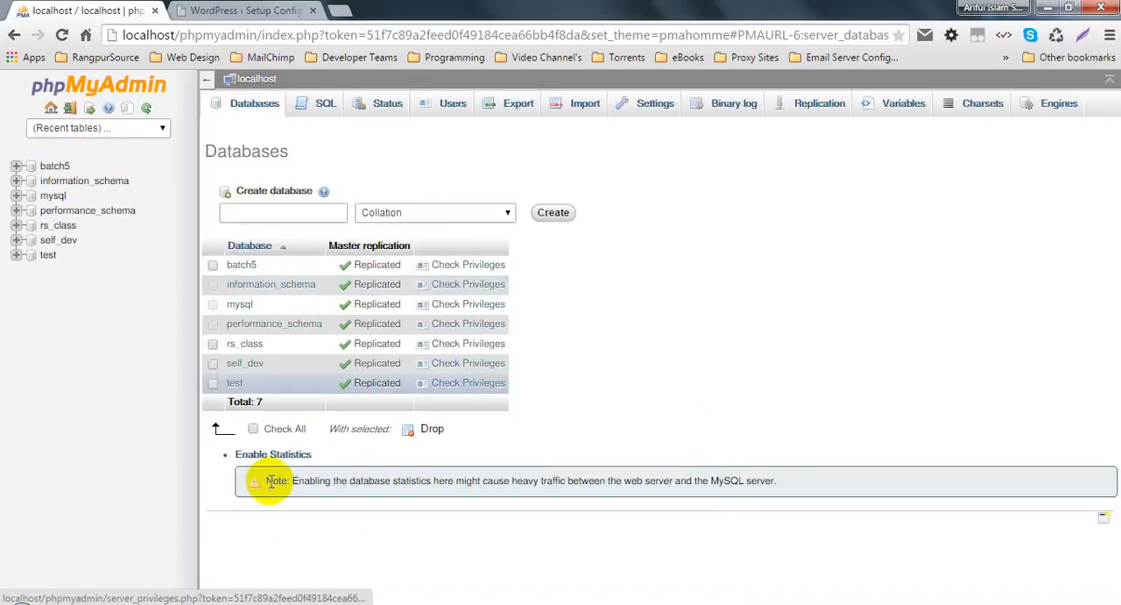
# Step: Drop the batch5 database from the server and open the rs_class database
pyautogui.click(213, 265)
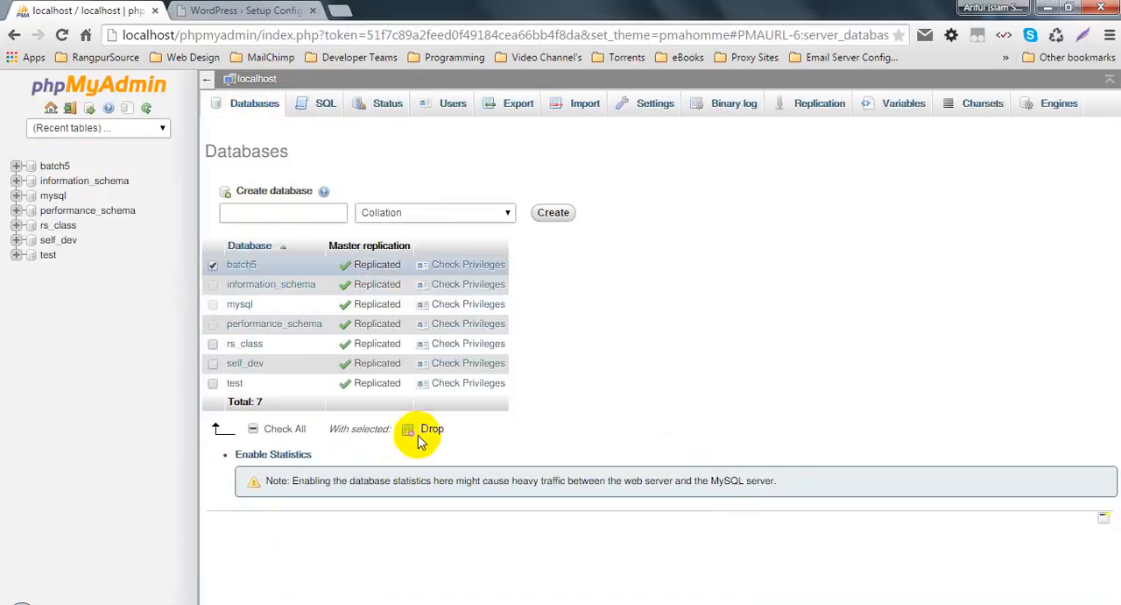
pyautogui.click(425, 435)
pyautogui.click(594, 377)
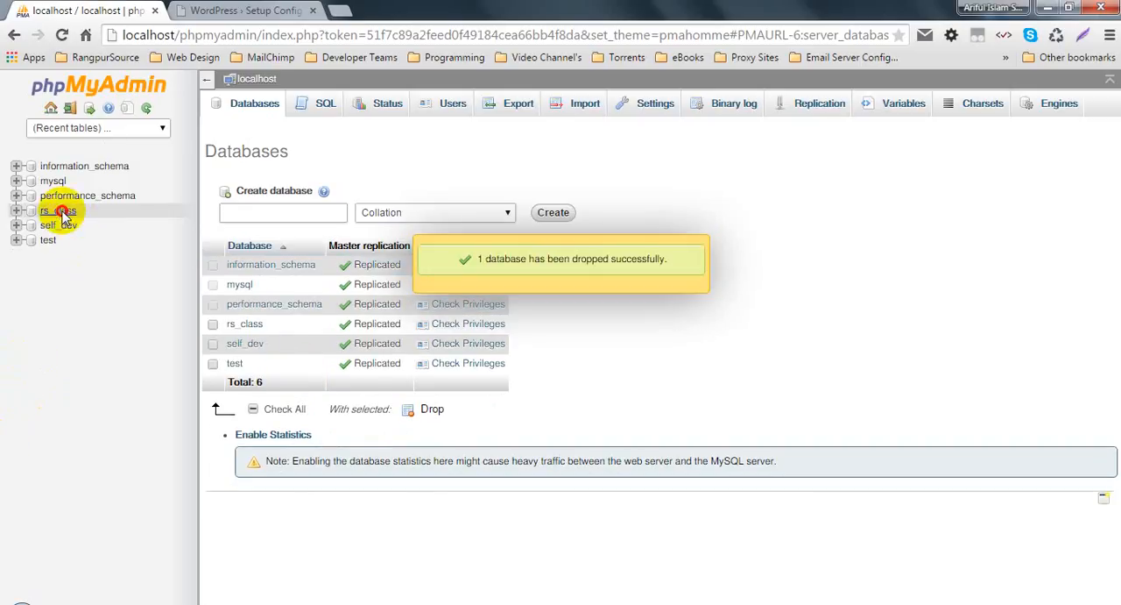
pyautogui.click(61, 211)
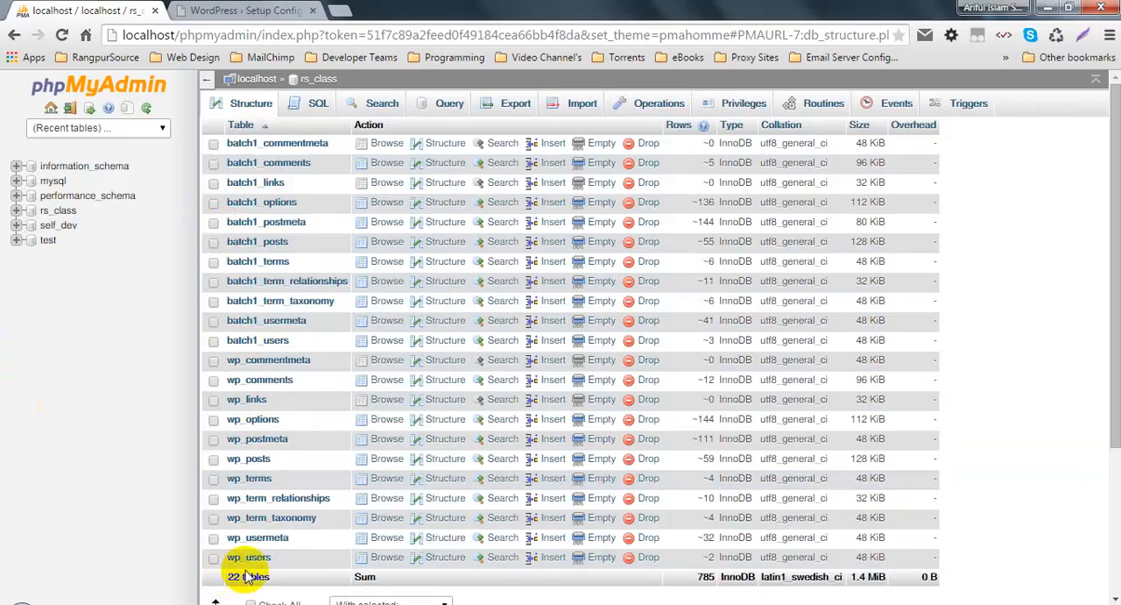
# Step: Review the connection details in the WordPress setup form and change the table prefix to batch5_
pyautogui.click(266, 7)
pyautogui.moveTo(475, 254); pyautogui.dragTo(375, 263)
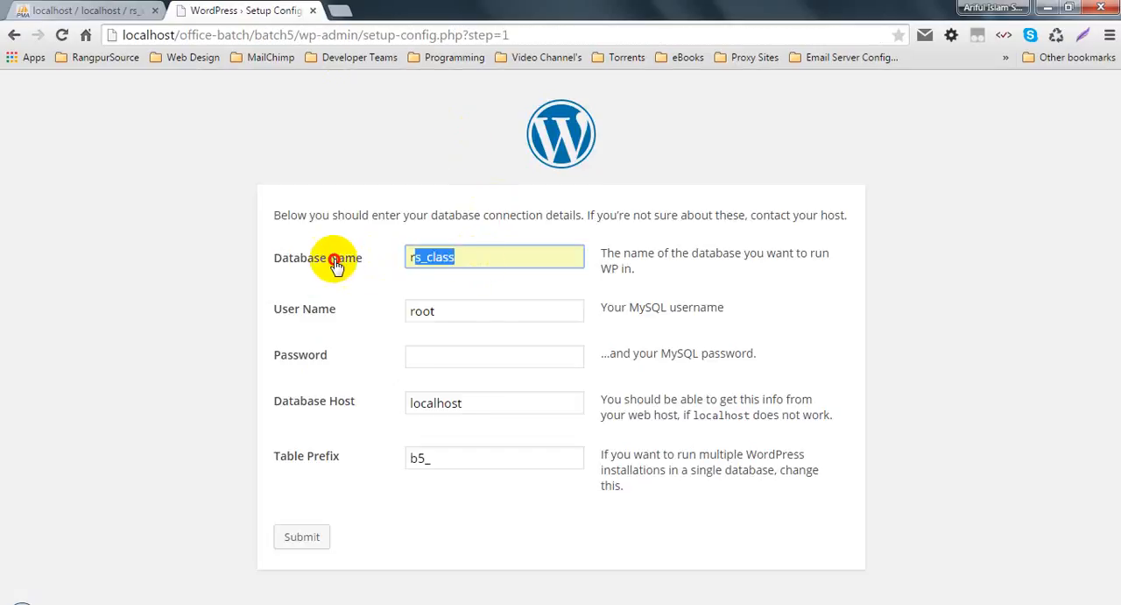
pyautogui.click(342, 307)
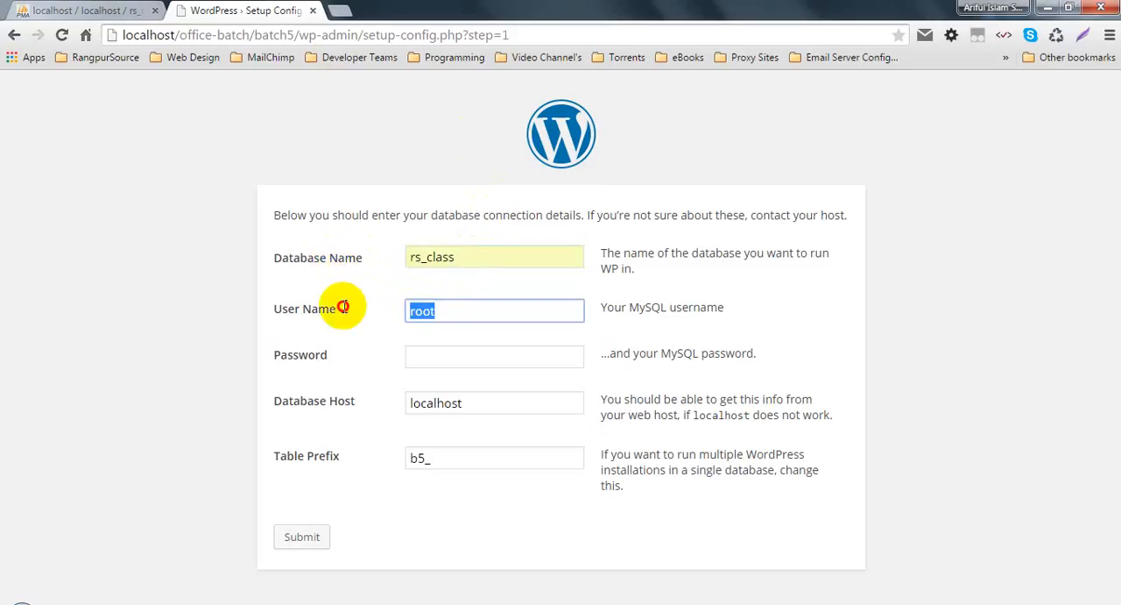
pyautogui.click(321, 403)
pyautogui.click(467, 350)
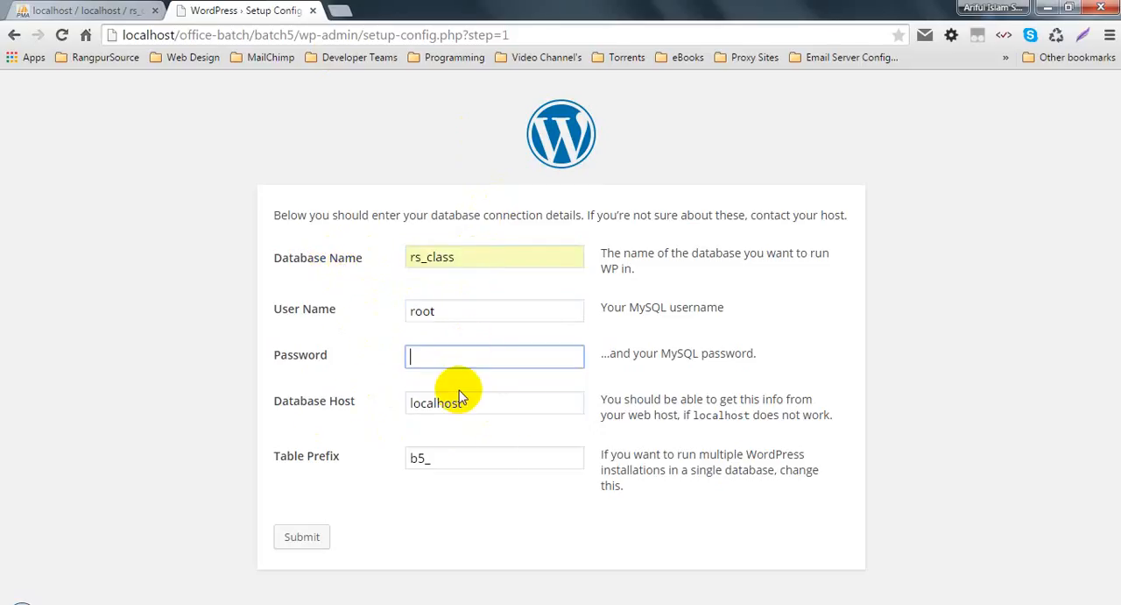
pyautogui.moveTo(448, 461); pyautogui.dragTo(364, 462)
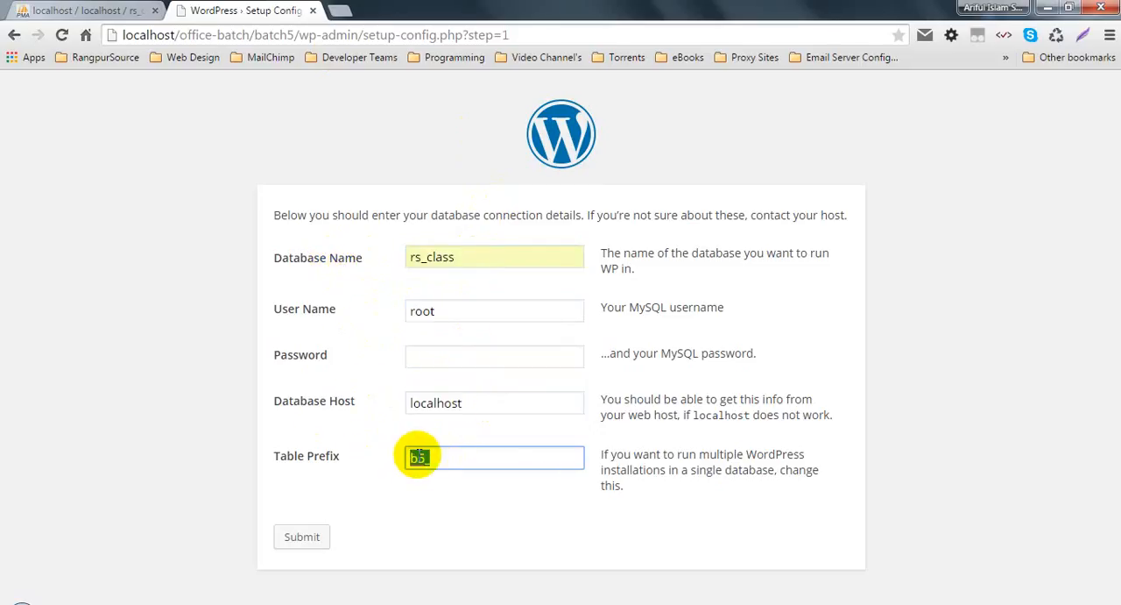
pyautogui.click(420, 456)
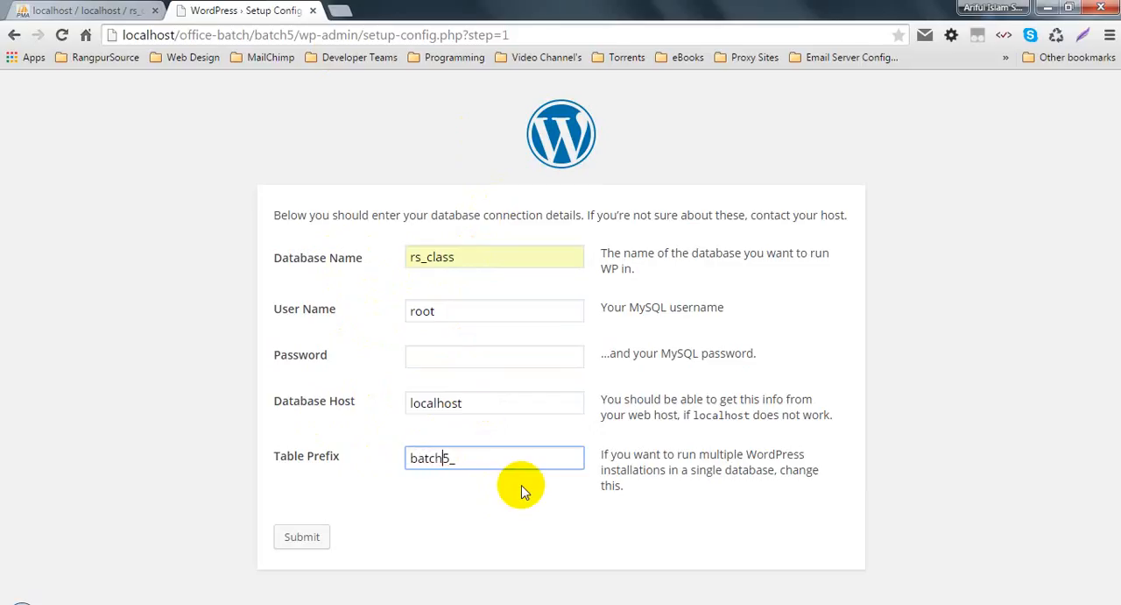
# Step: Compare the prefix with the rs_class tables in phpMyAdmin, and submit the connection details to run the WordPress install
pyautogui.click(59, 10)
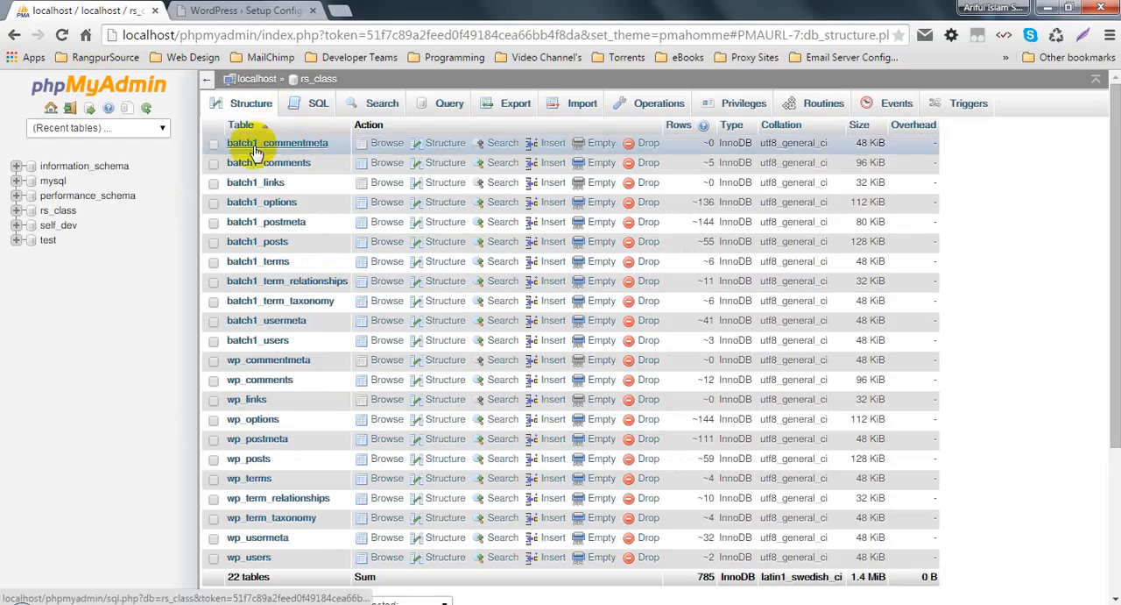
pyautogui.click(246, 10)
pyautogui.click(297, 538)
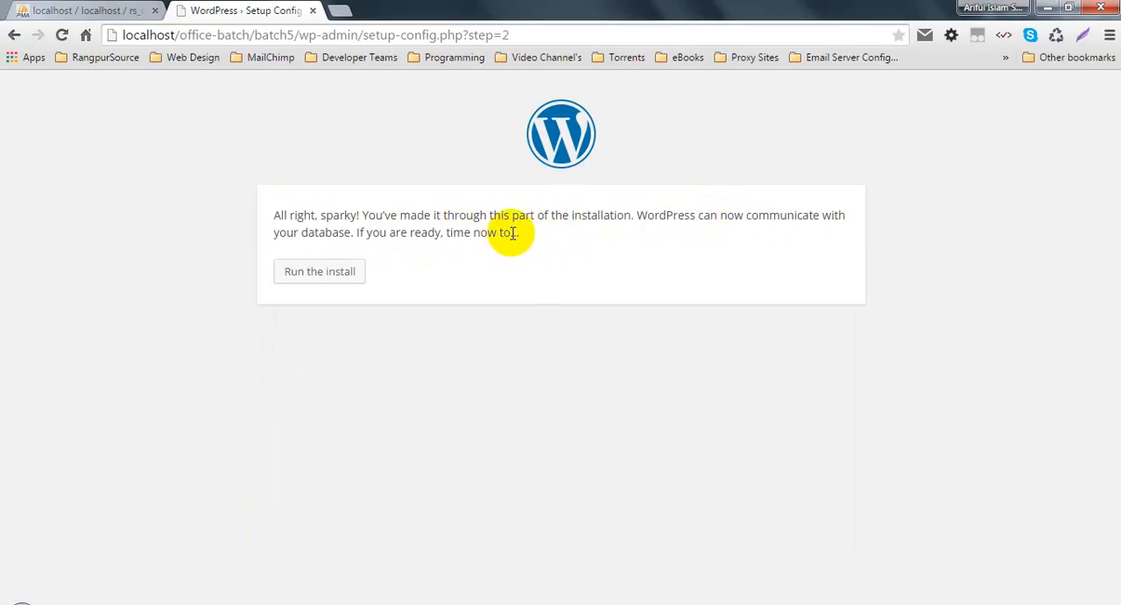
pyautogui.click(317, 274)
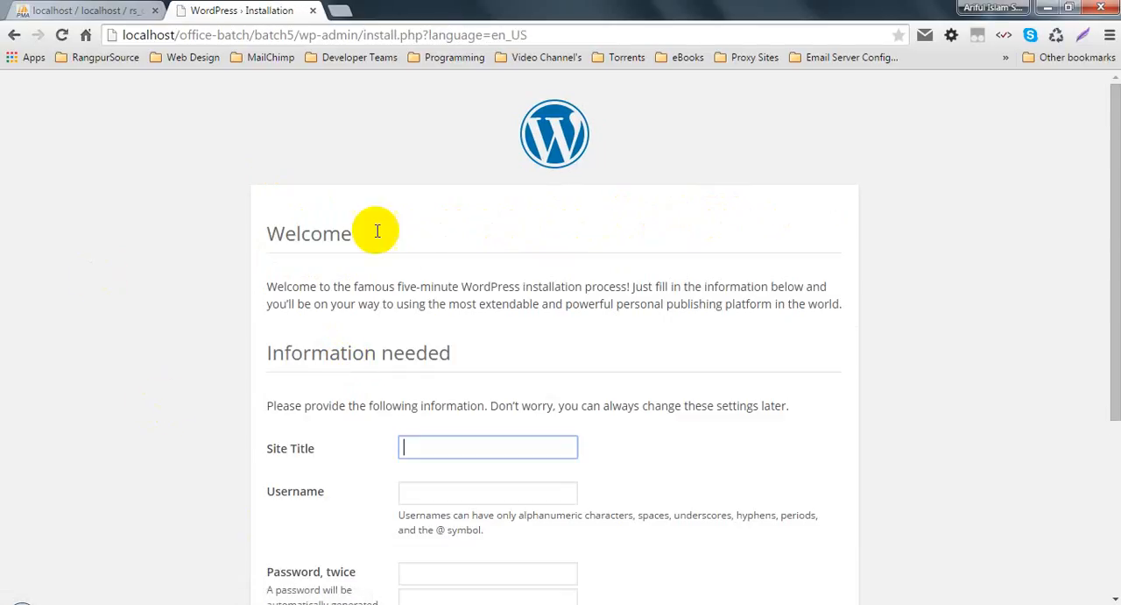
# Step: Set the site title to UIBrush in the WordPress installation form
pyautogui.click(526, 35)
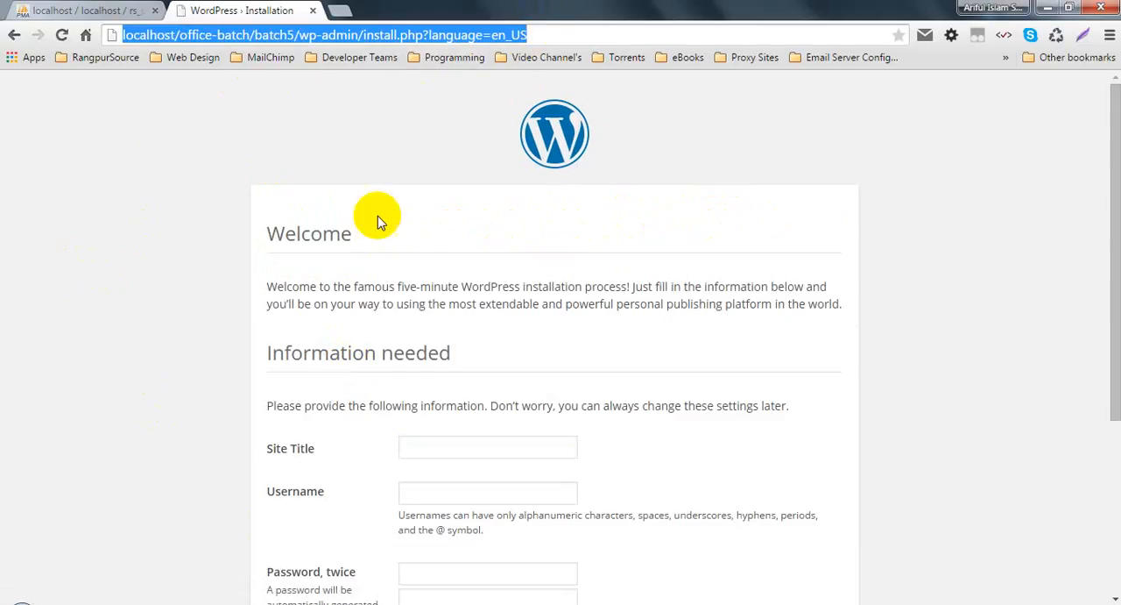
pyautogui.click(217, 282)
pyautogui.scroll(-3, 216, 282)
pyautogui.click(443, 204)
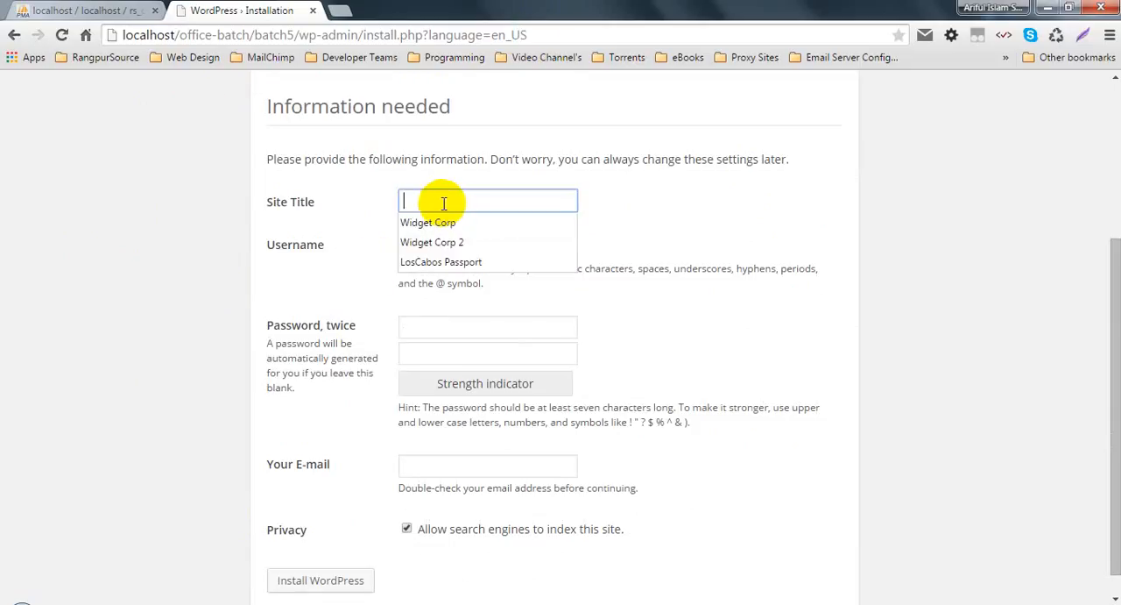
pyautogui.click(452, 203)
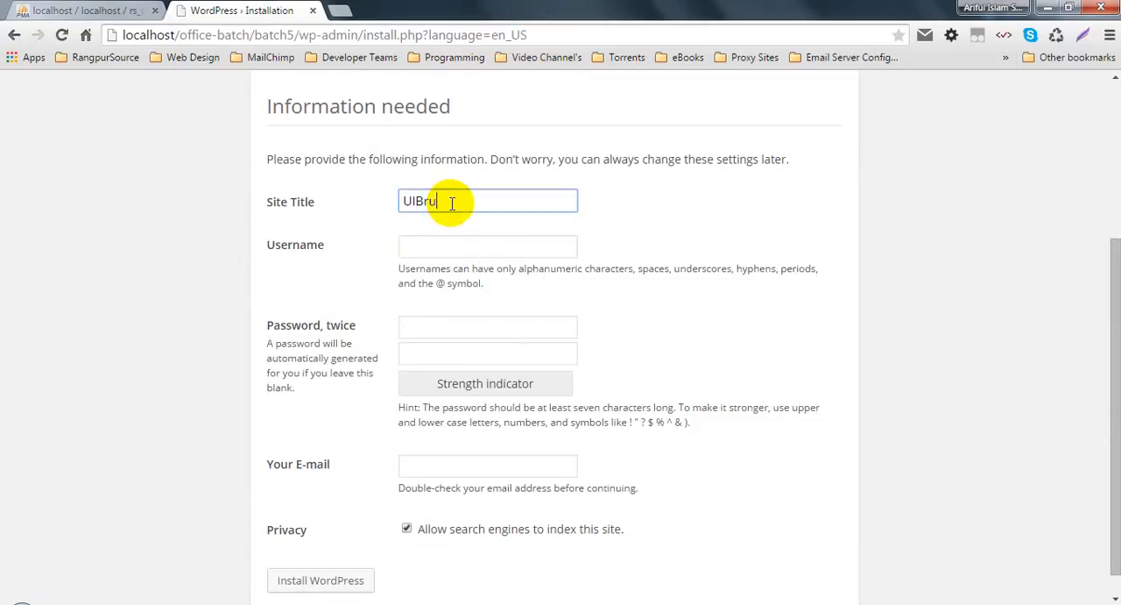
pyautogui.press('Tab')
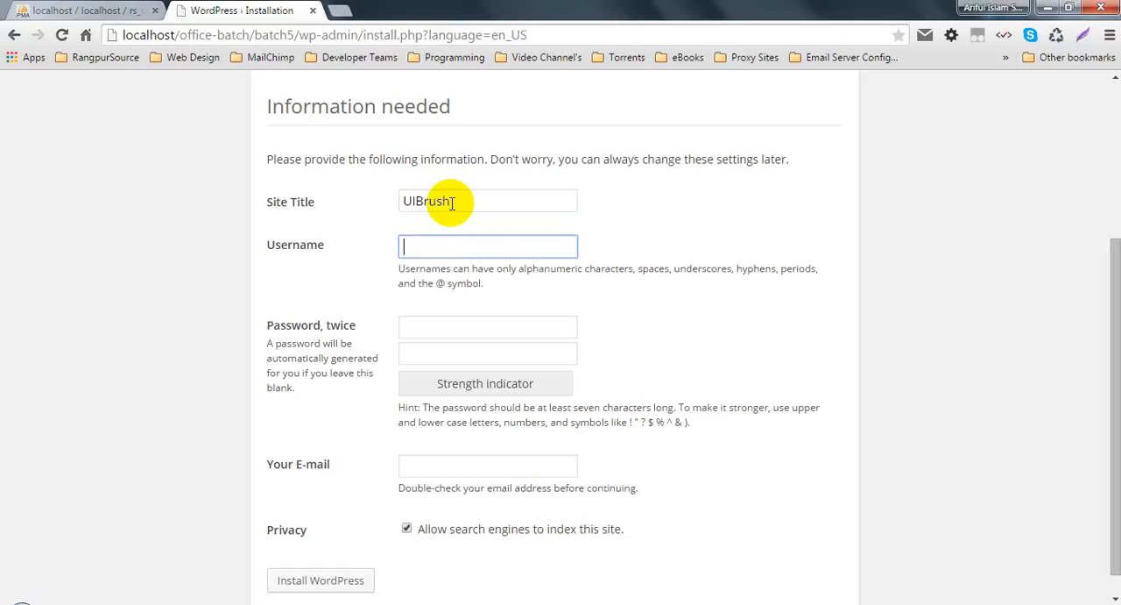
# Step: Set the administrator username to admin and enter the account password in both password fields
pyautogui.write('admi')
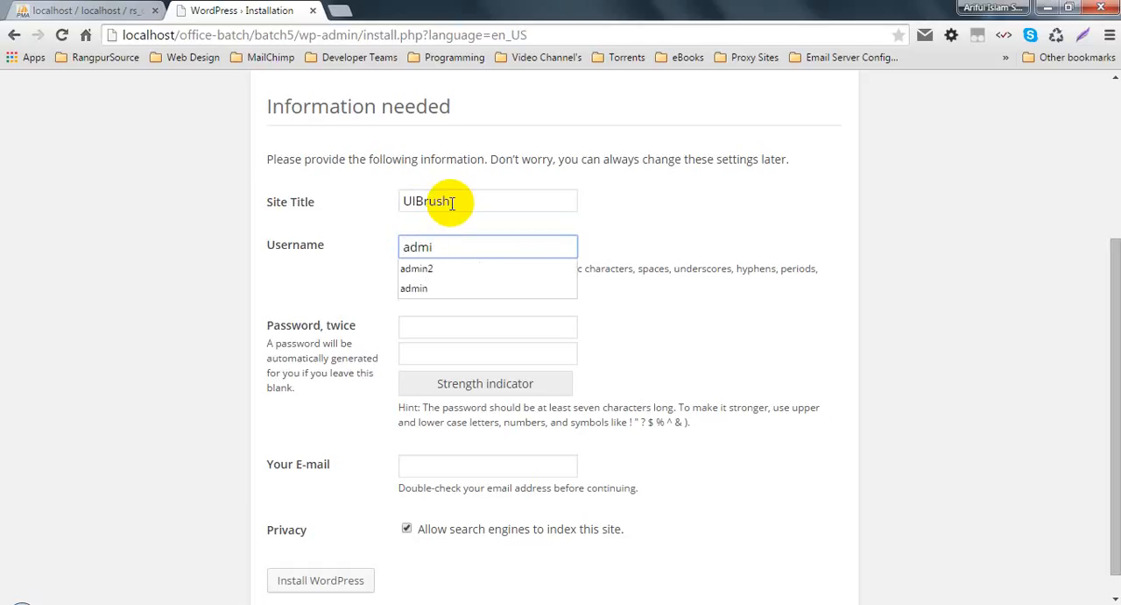
pyautogui.write('n')
pyautogui.press('Tab')
pyautogui.write('admin')
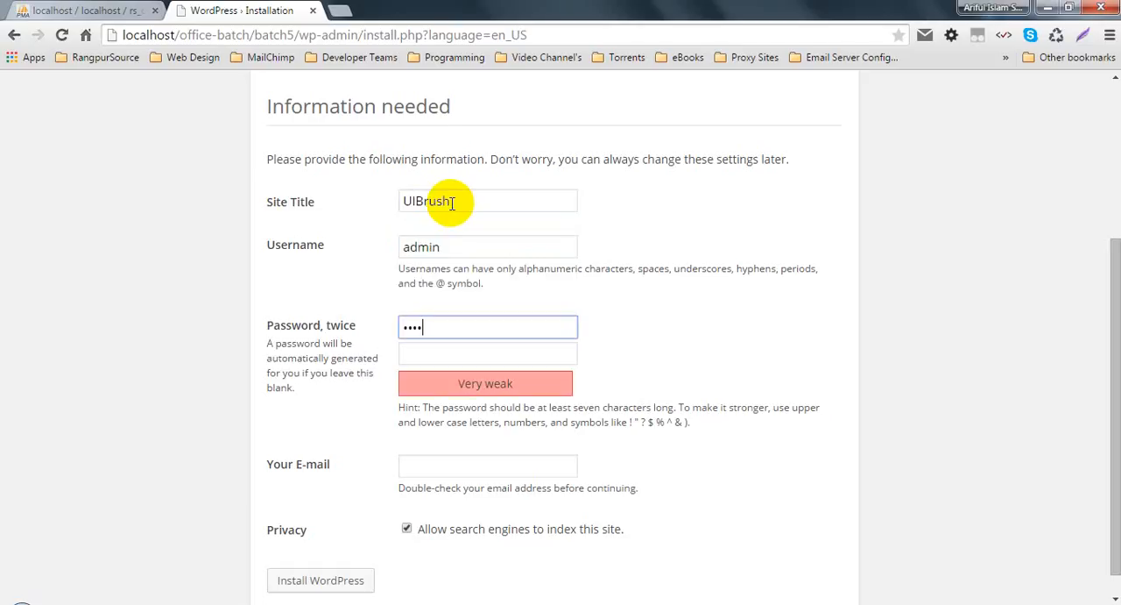
pyautogui.press('Tab')
pyautogui.write('admin')
pyautogui.press('Tab')
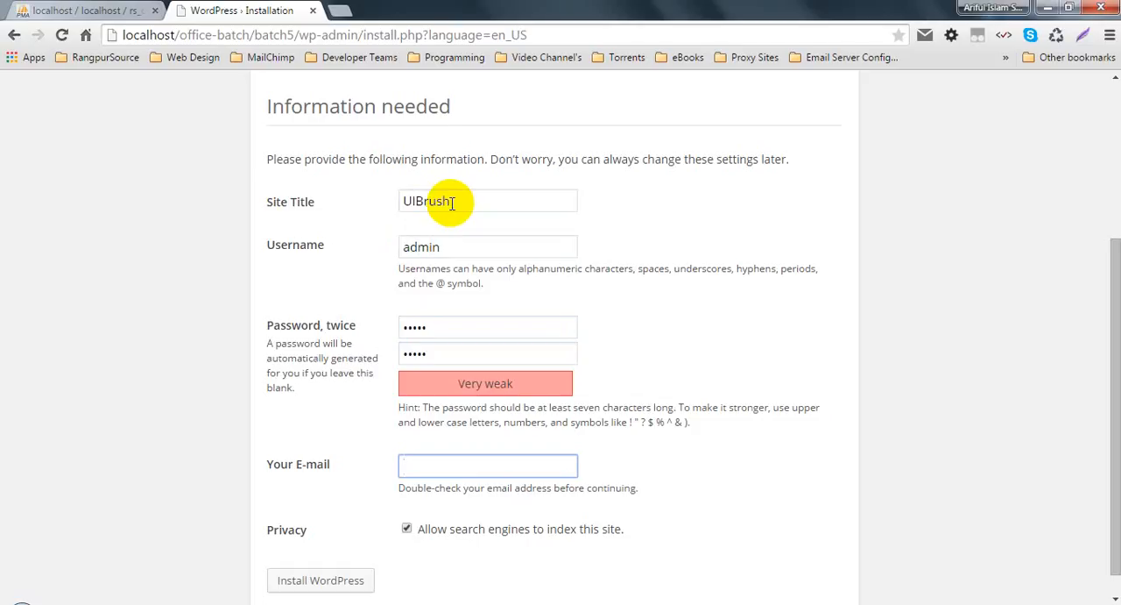
# Step: Fill in the administrator's e-mail address from the saved suggestions
pyautogui.write('sh')
pyautogui.press('Down')
pyautogui.press('Return')
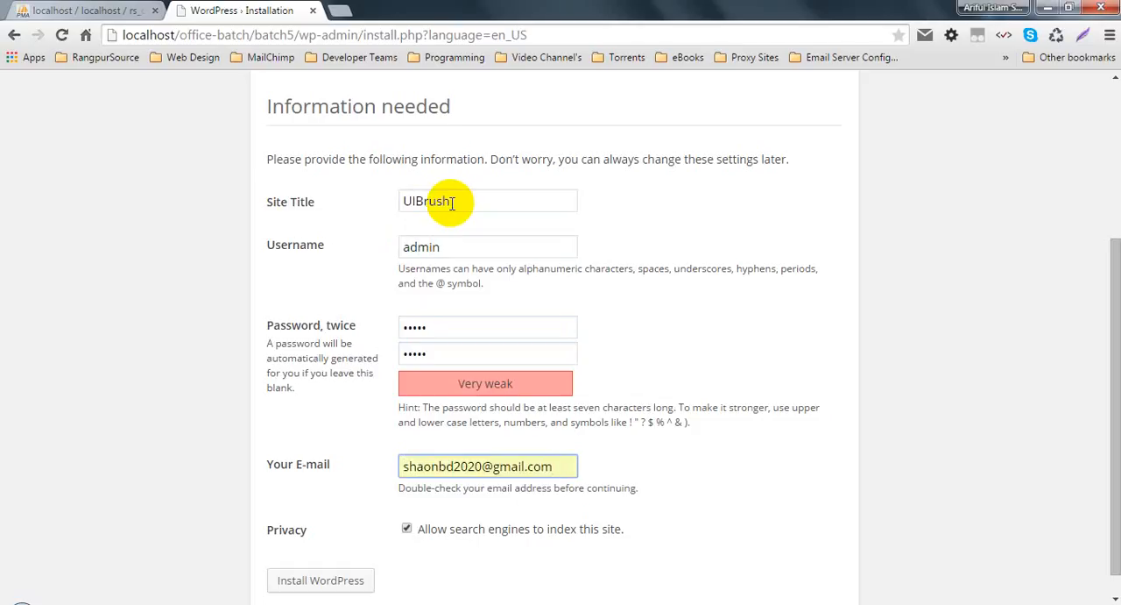
pyautogui.scroll(-1, 359, 473)
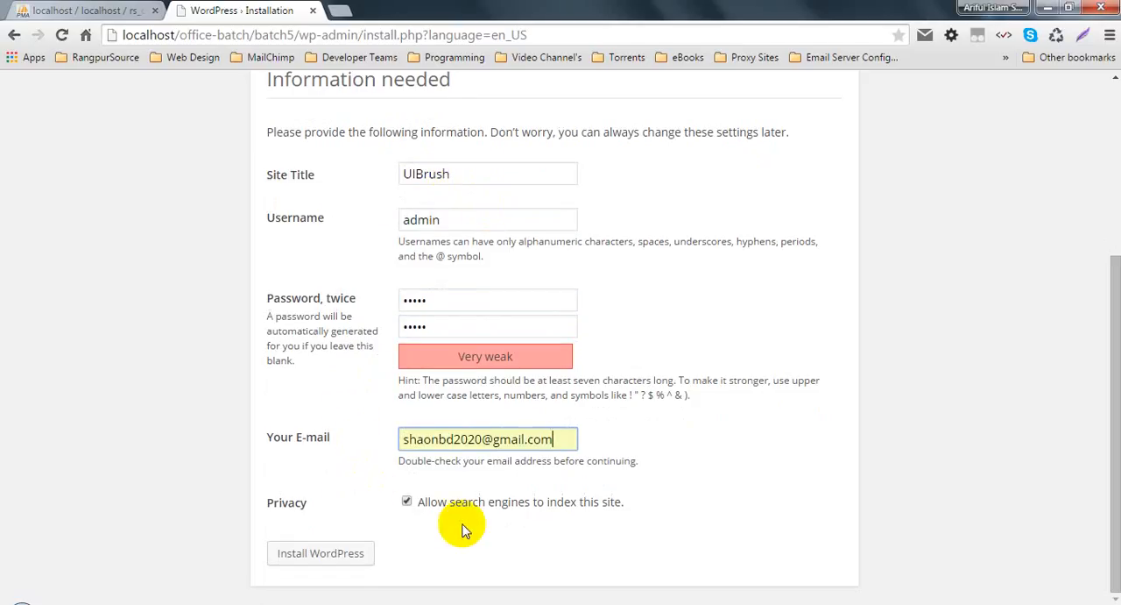
pyautogui.click(635, 495)
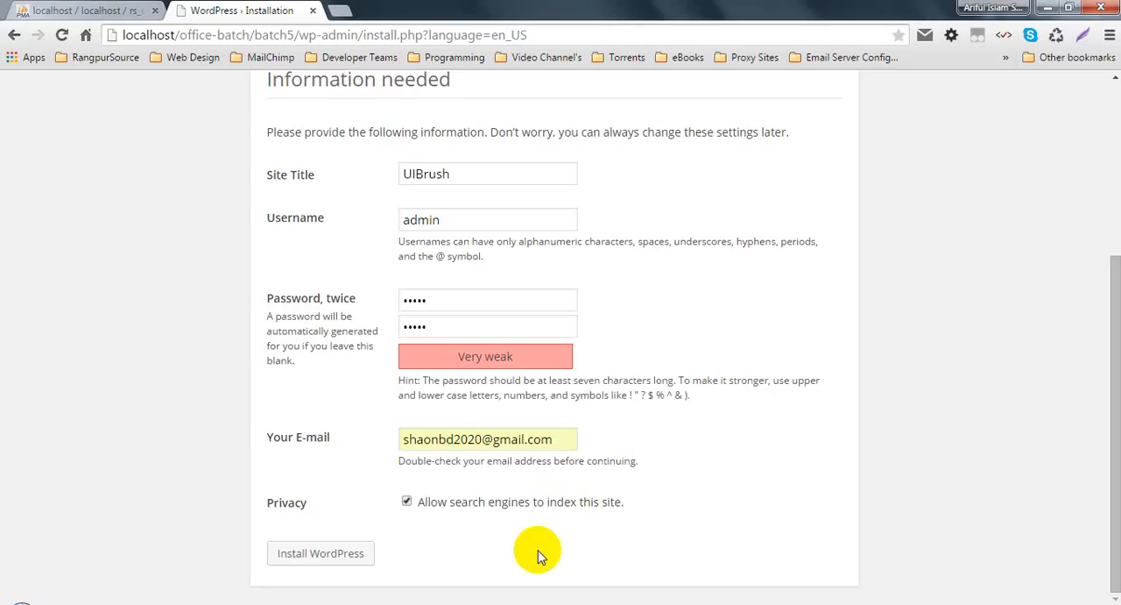
# Step: Disallow search engines from indexing the site and install WordPress
pyautogui.click(407, 502)
pyautogui.click(406, 503)
pyautogui.click(407, 503)
pyautogui.click(408, 502)
pyautogui.click(406, 503)
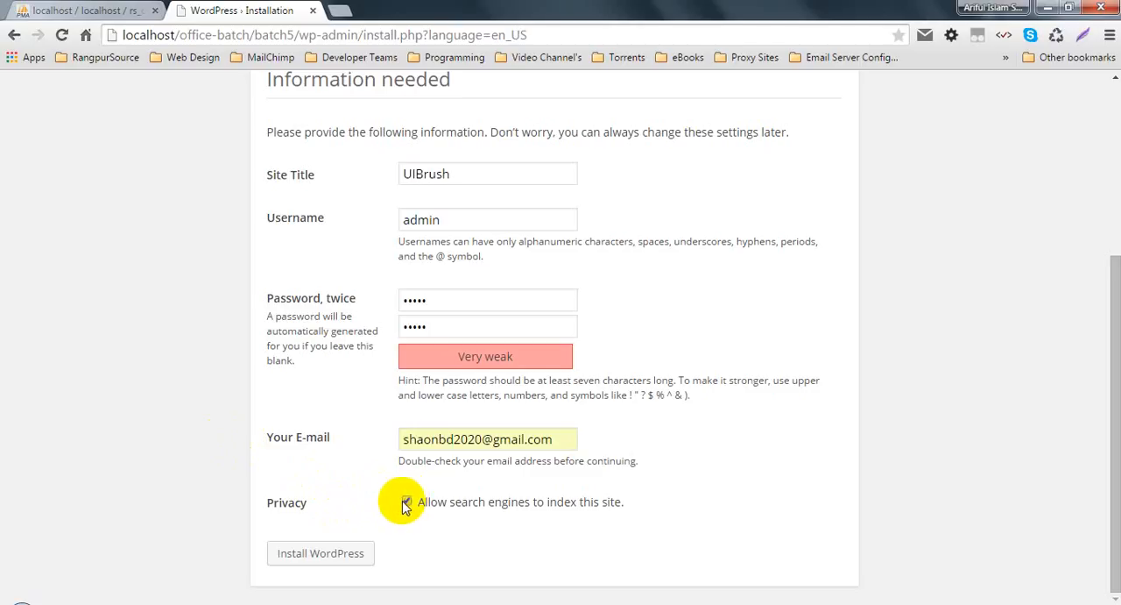
pyautogui.click(406, 503)
pyautogui.click(312, 552)
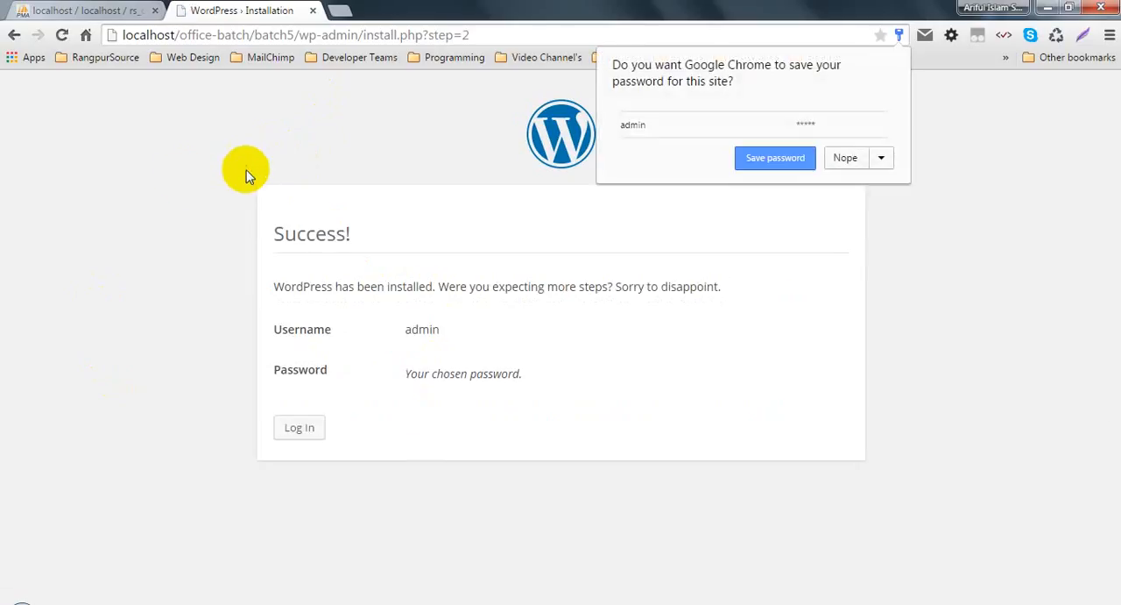
# Step: Look at the rs_class table list in phpMyAdmin, and return to the finished installation to open the login page
pyautogui.click(83, 11)
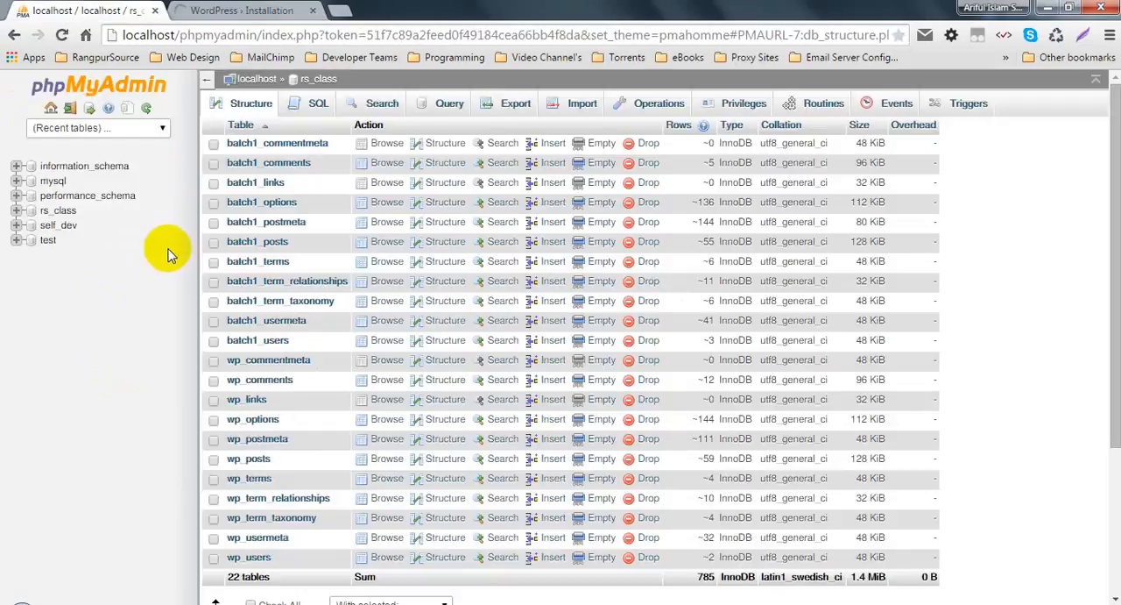
pyautogui.click(211, 13)
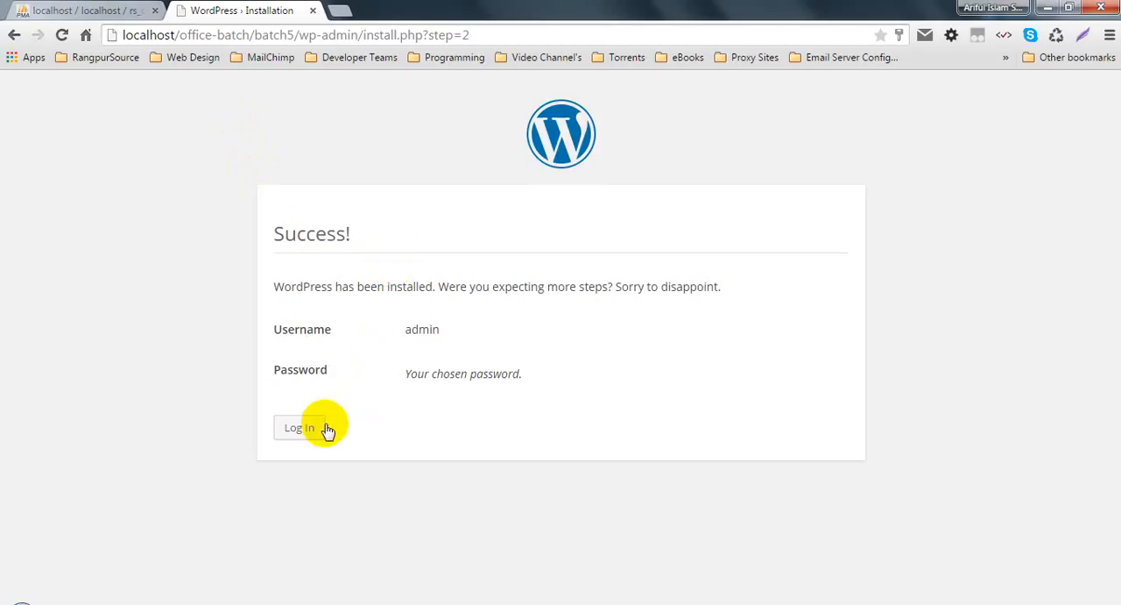
pyautogui.click(299, 428)
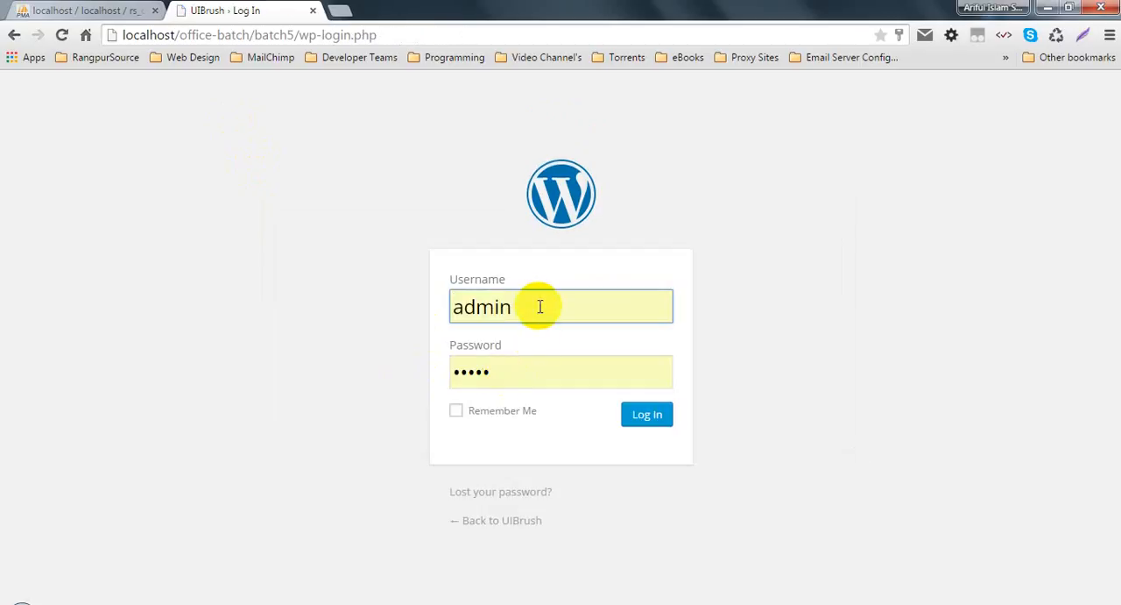
# Step: Log in to the WordPress dashboard as admin with the account password and the Remember Me option enabled
pyautogui.moveTo(537, 306); pyautogui.dragTo(355, 313)
pyautogui.write('admin')
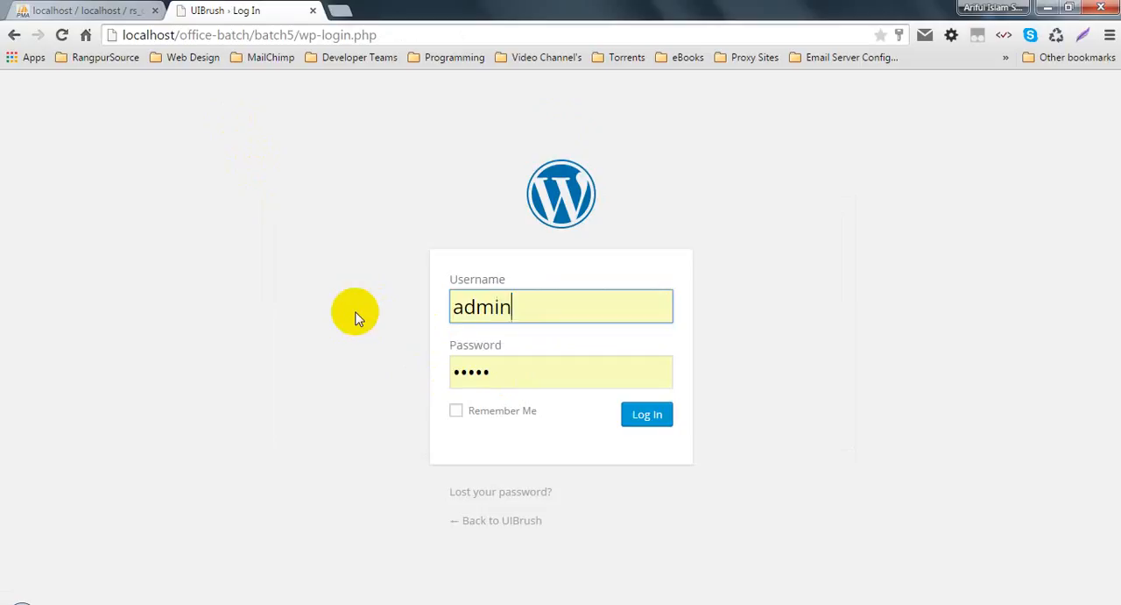
pyautogui.press('Tab')
pyautogui.write('•••••')
pyautogui.press('Tab')
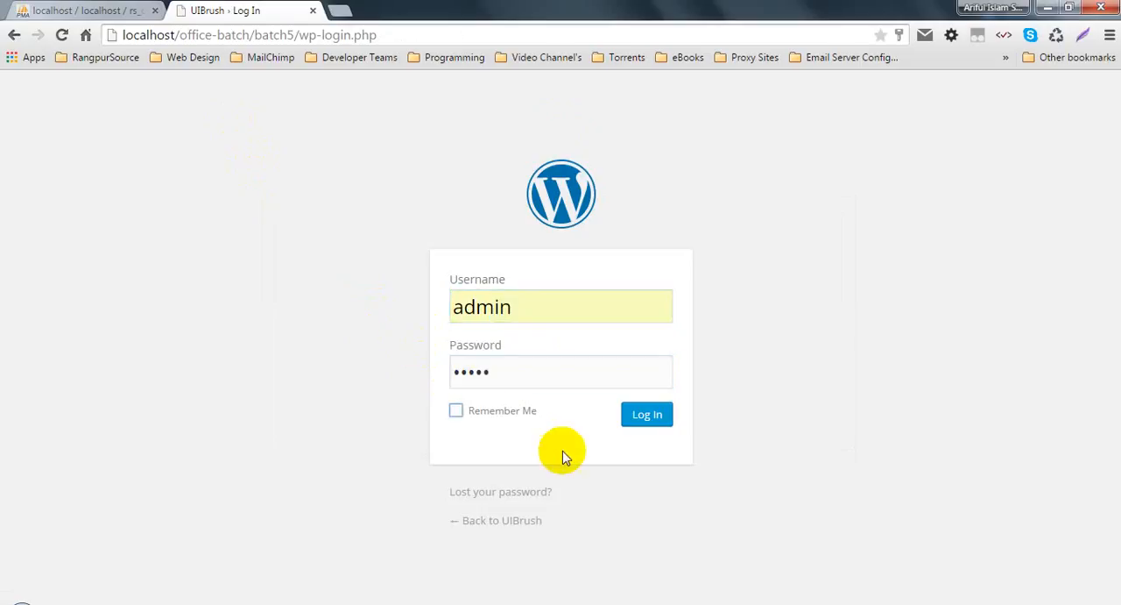
pyautogui.press('space')
pyautogui.click(659, 418)
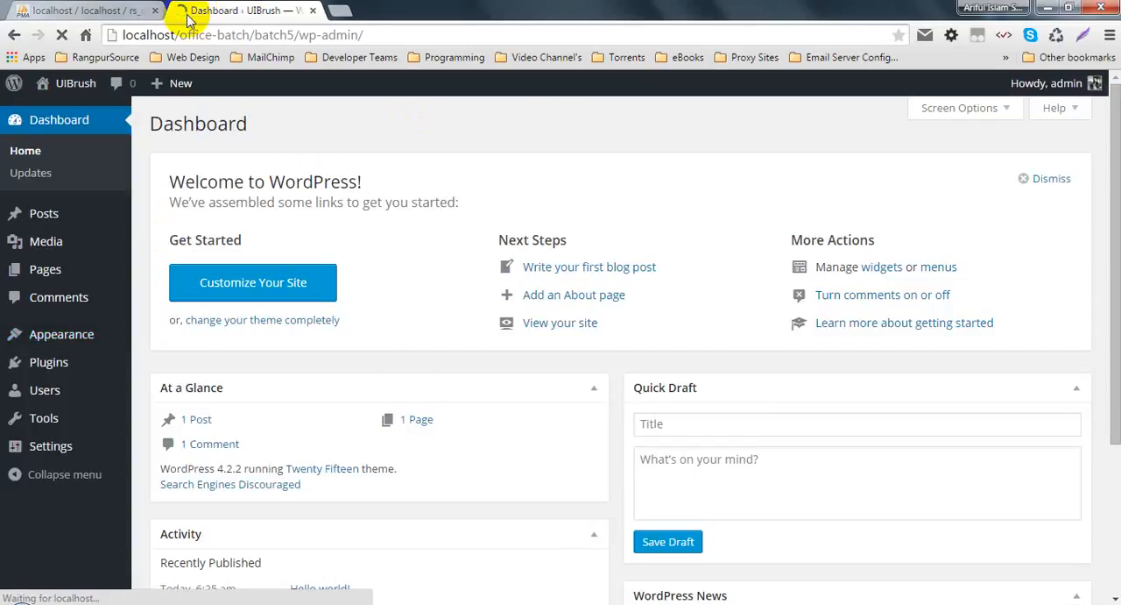
# Step: Look through the site's General settings and open the Reading settings
pyautogui.moveTo(44, 445)
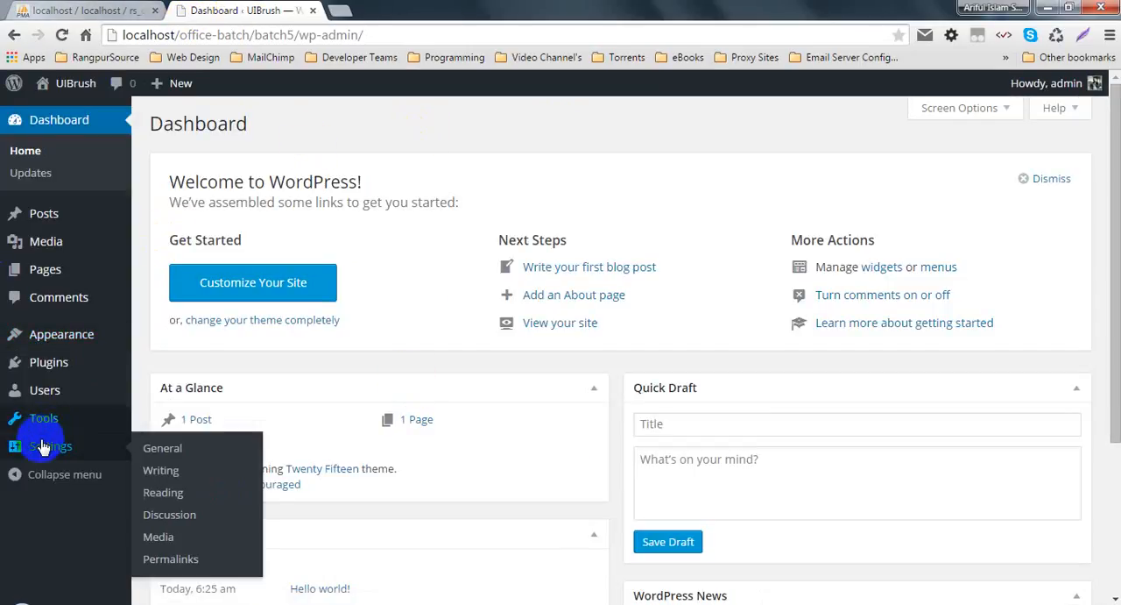
pyautogui.click(174, 449)
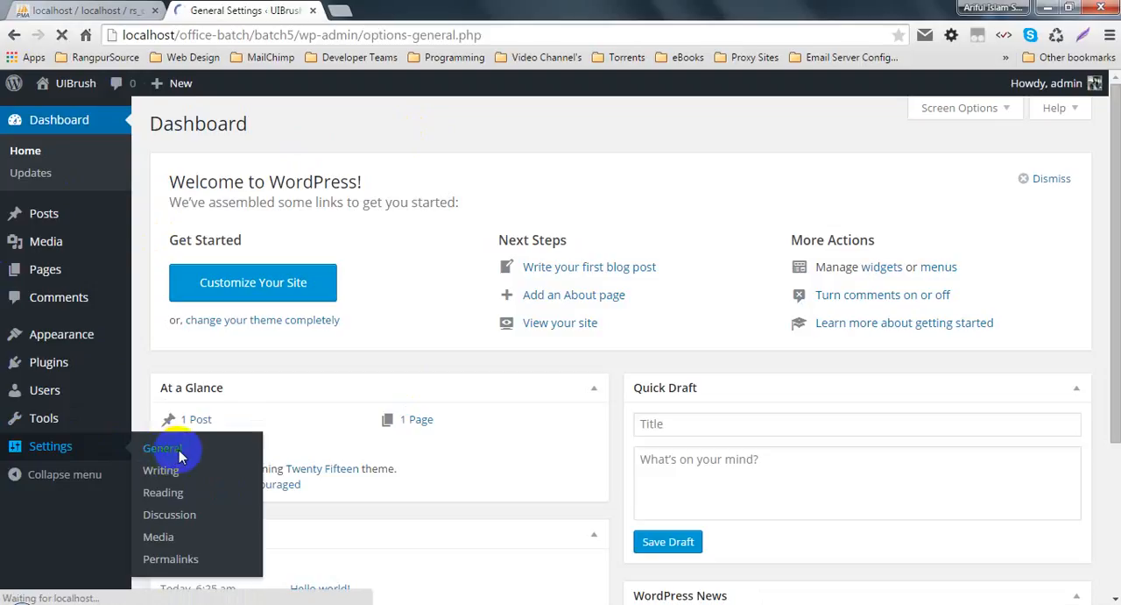
pyautogui.scroll(-5, 438, 438)
pyautogui.scroll(-2, 561, 452)
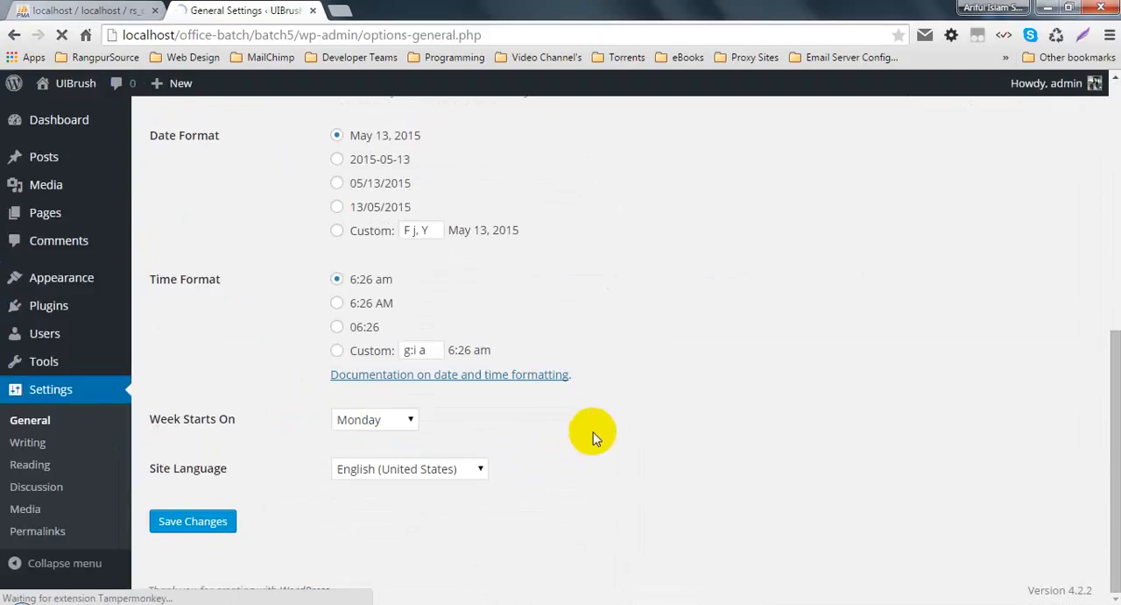
pyautogui.scroll(4, 613, 411)
pyautogui.scroll(-3, 615, 414)
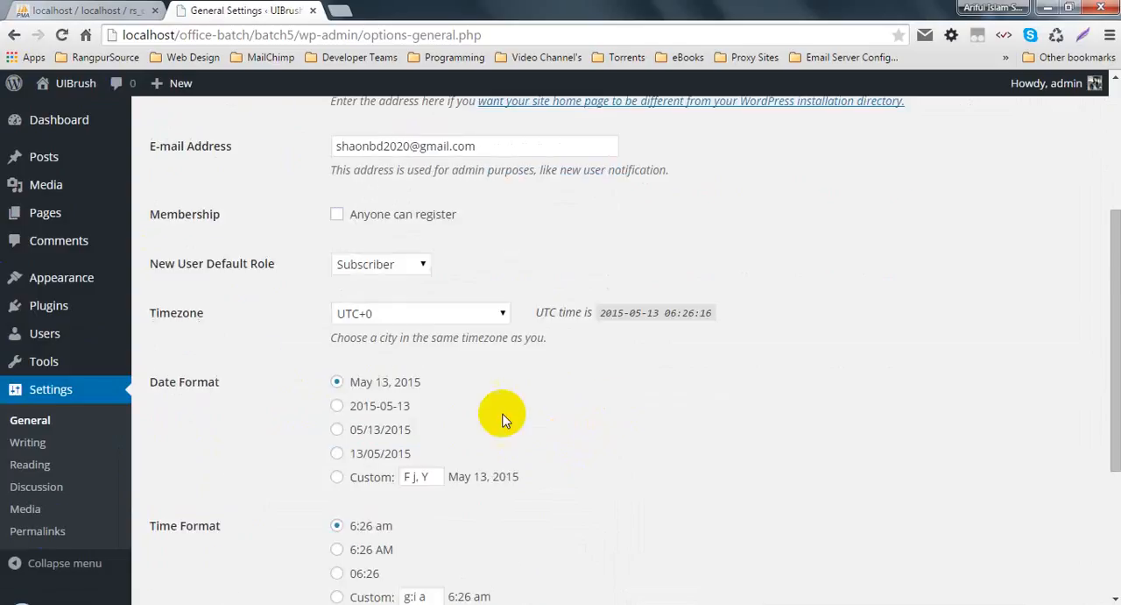
pyautogui.click(27, 471)
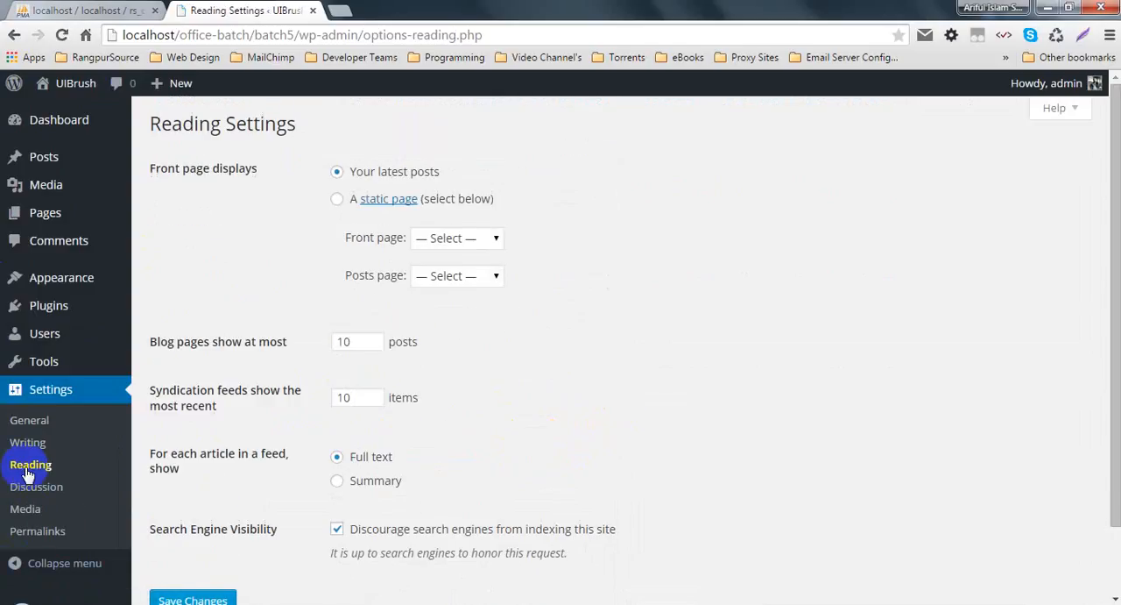
# Step: Turn off the option that discourages search engines from indexing the site and save the Reading settings
pyautogui.scroll(-2, 466, 474)
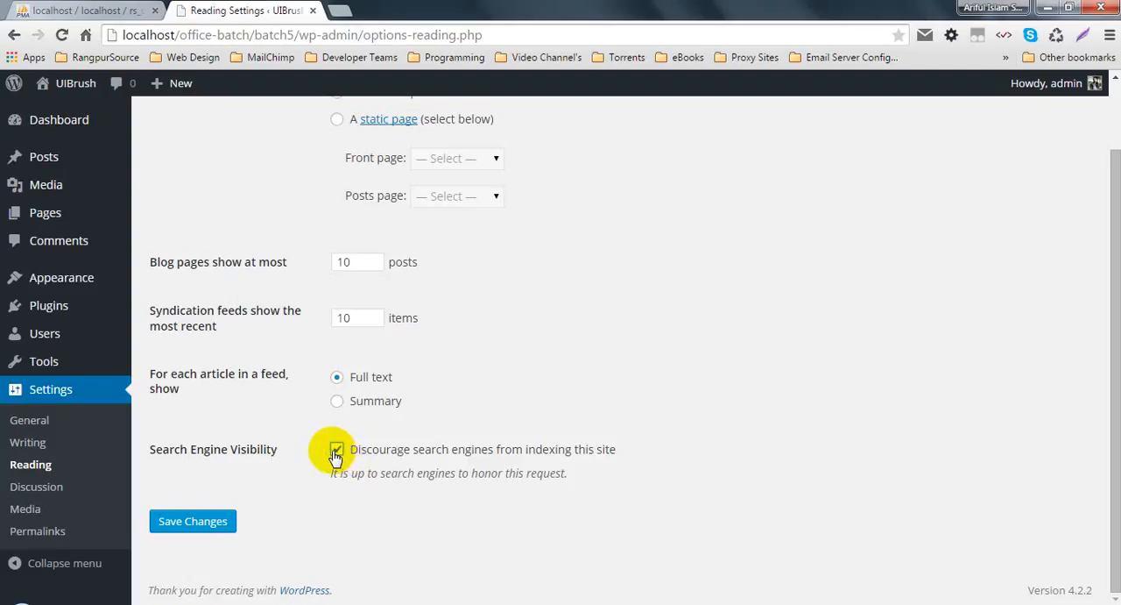
pyautogui.click(337, 452)
pyautogui.click(338, 451)
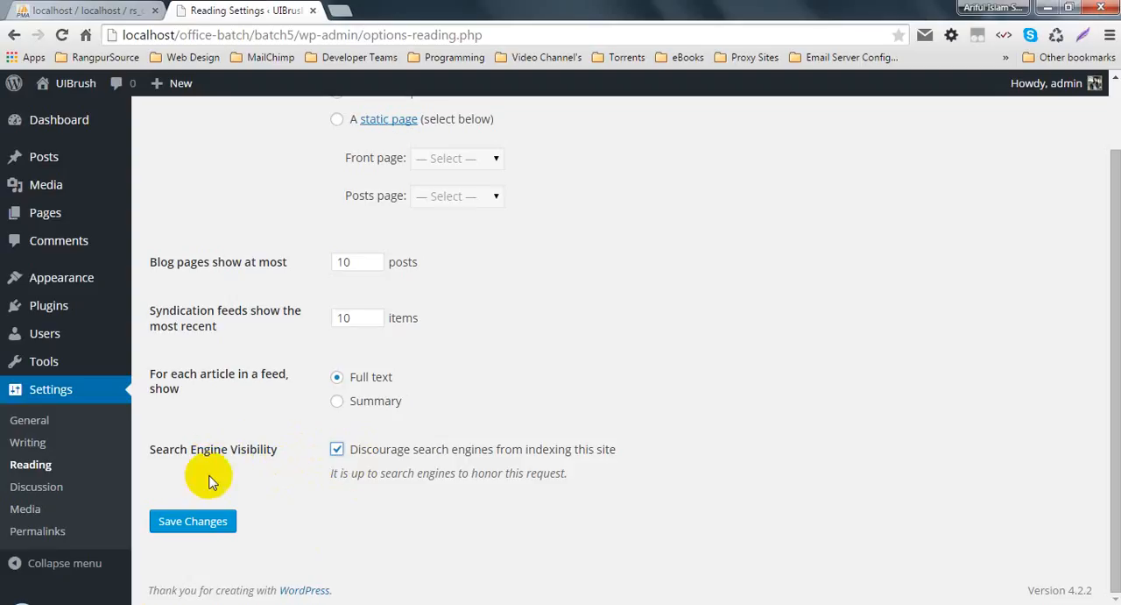
pyautogui.click(337, 451)
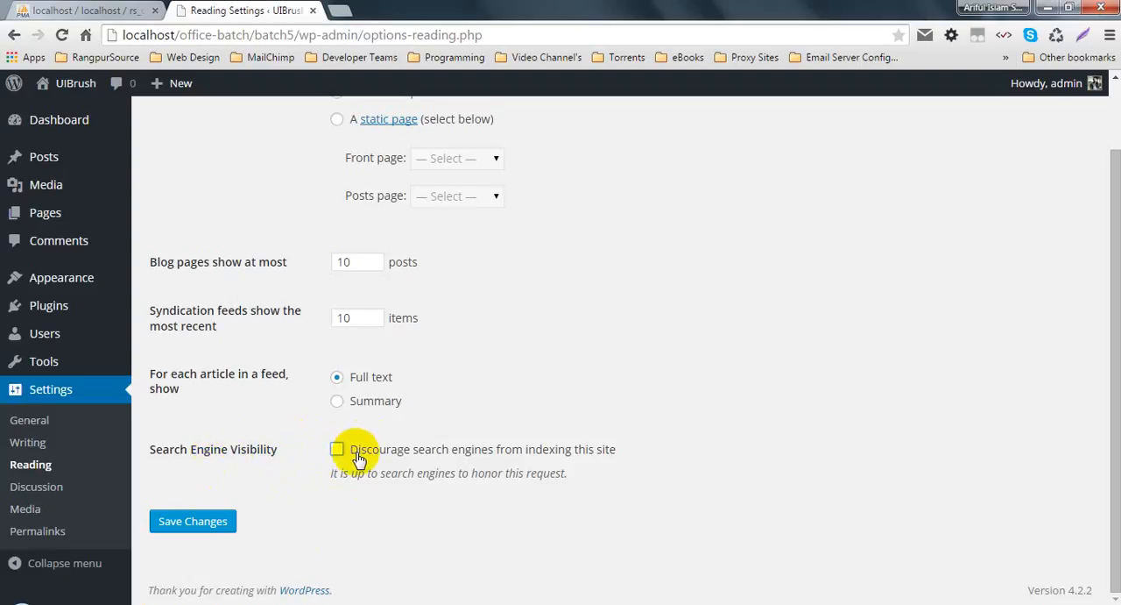
pyautogui.click(346, 451)
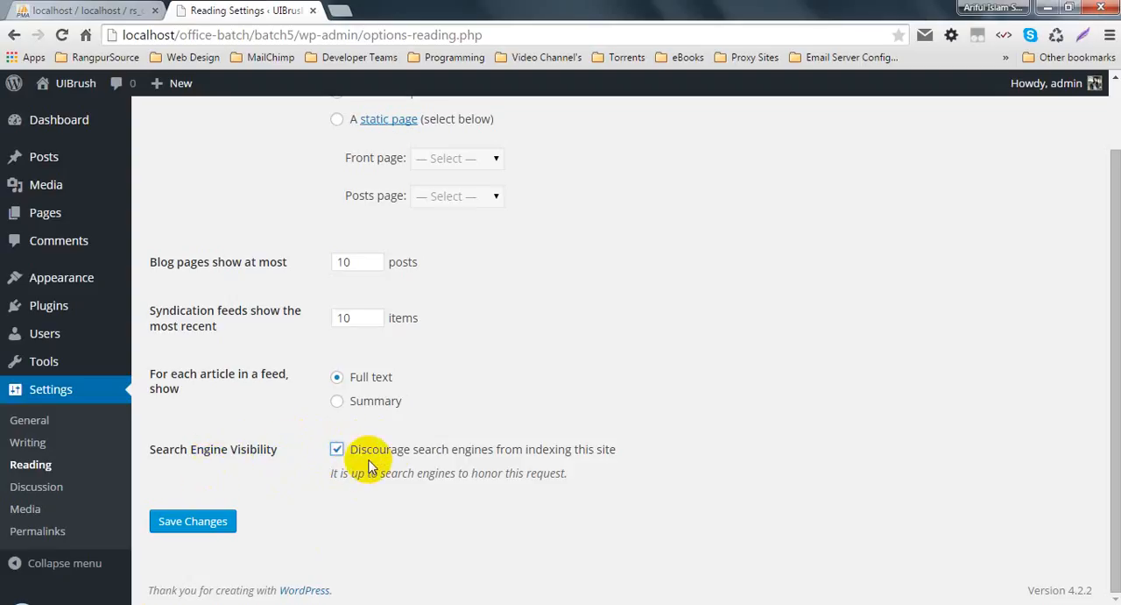
pyautogui.click(577, 453)
pyautogui.click(367, 452)
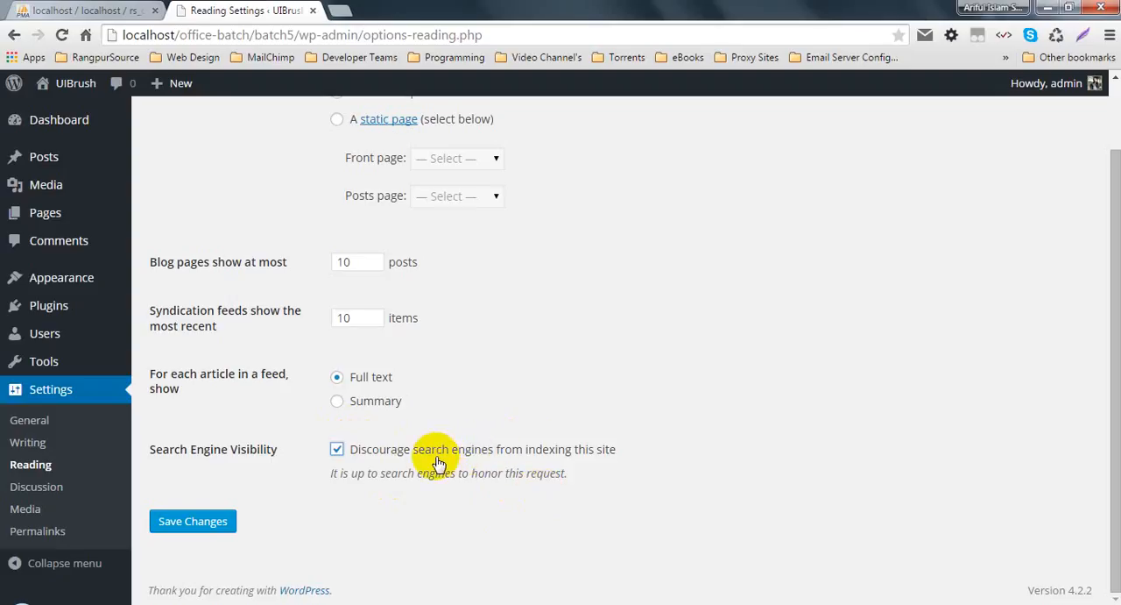
pyautogui.click(338, 450)
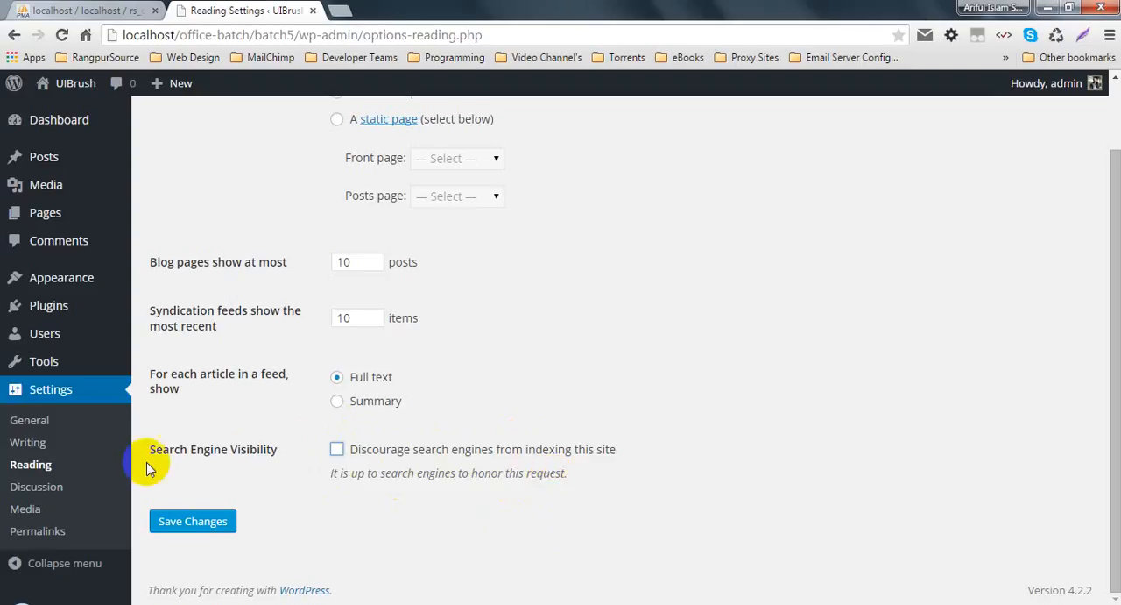
pyautogui.click(169, 520)
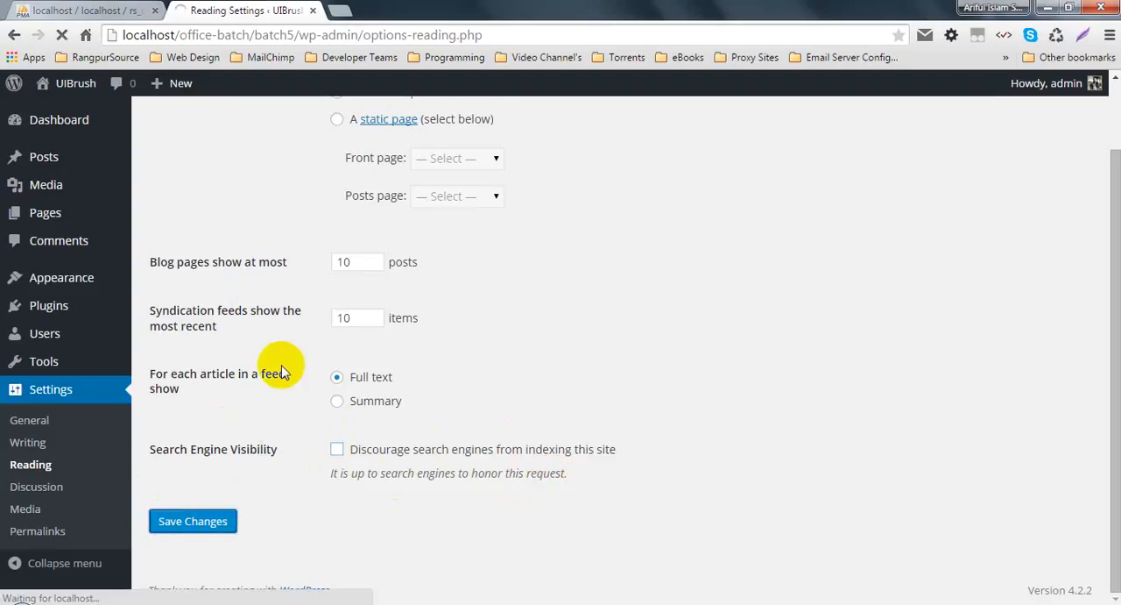
pyautogui.scroll(-2, 296, 357)
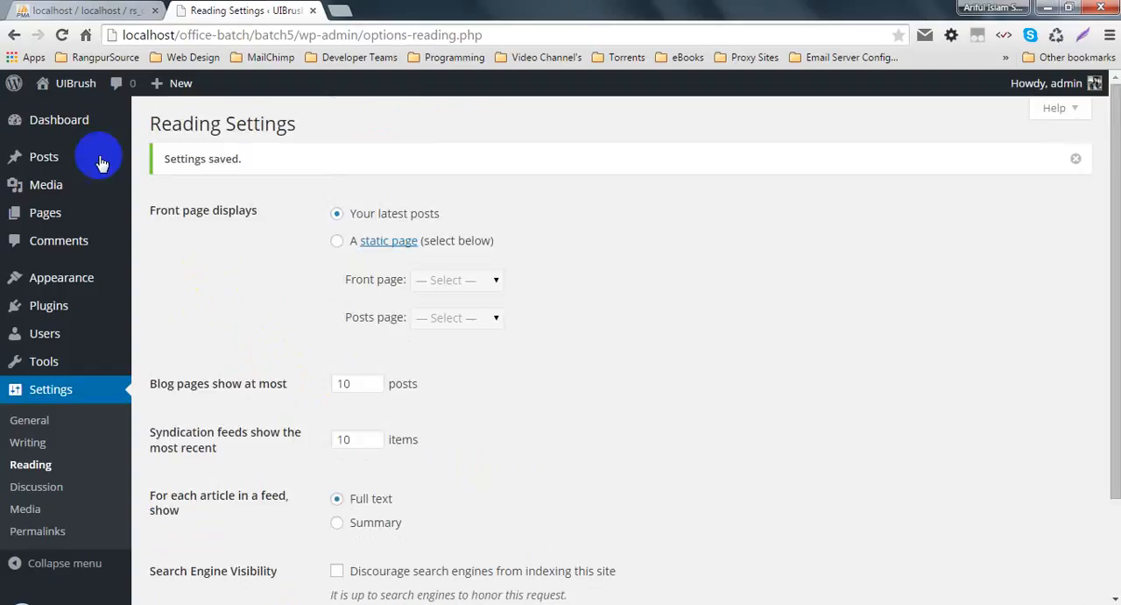
# Step: Return to the Dashboard home and open the UIBrush site's front page in a new browser tab
pyautogui.click(158, 123)
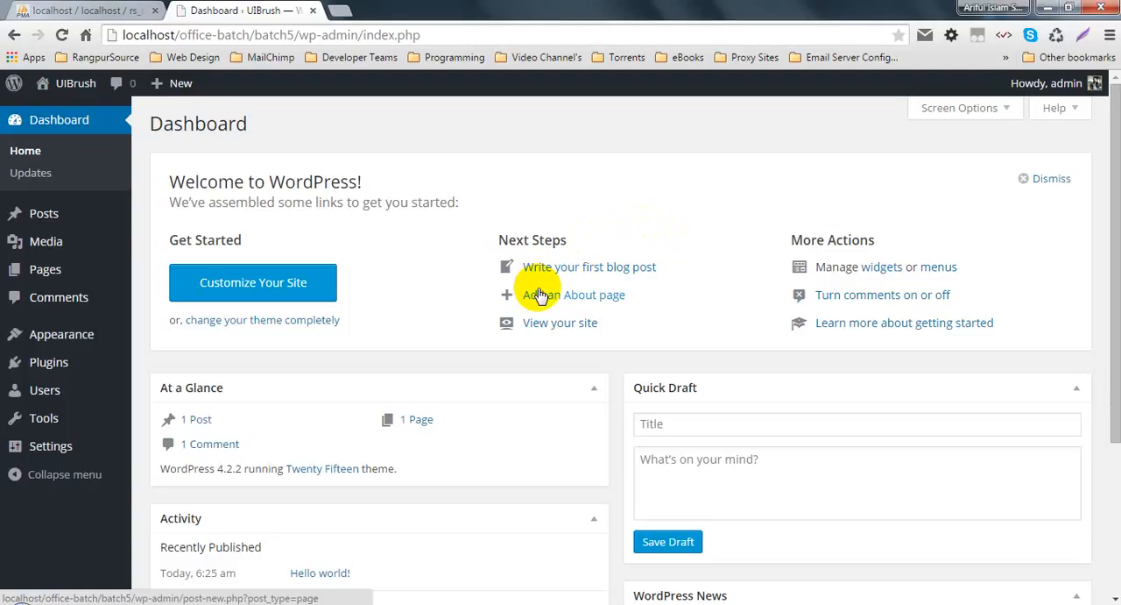
pyautogui.doubleClick(158, 122)
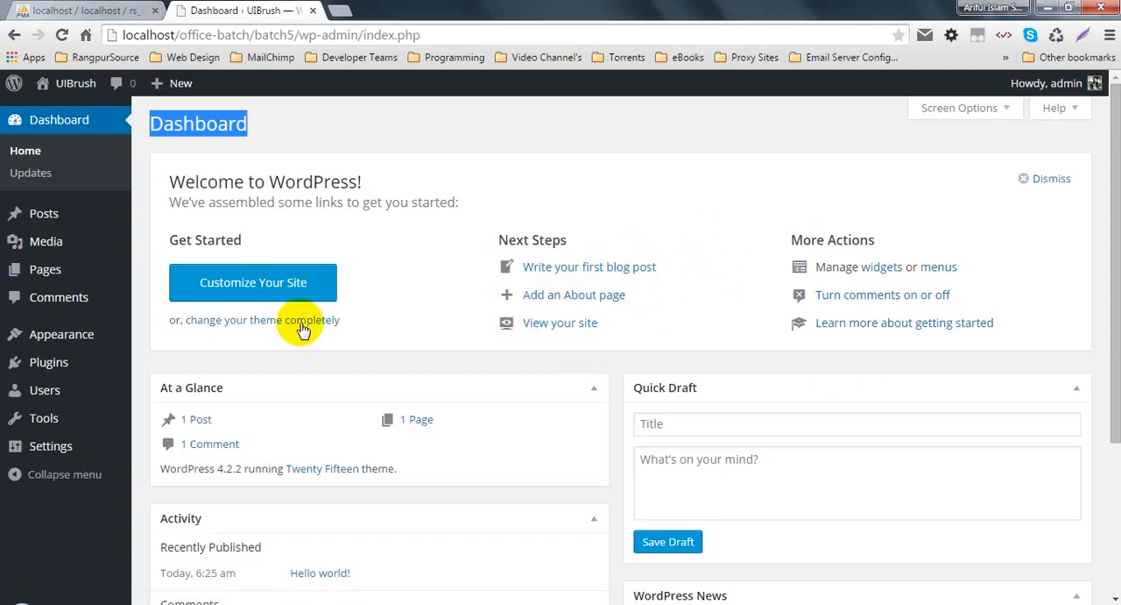
pyautogui.click(213, 94)
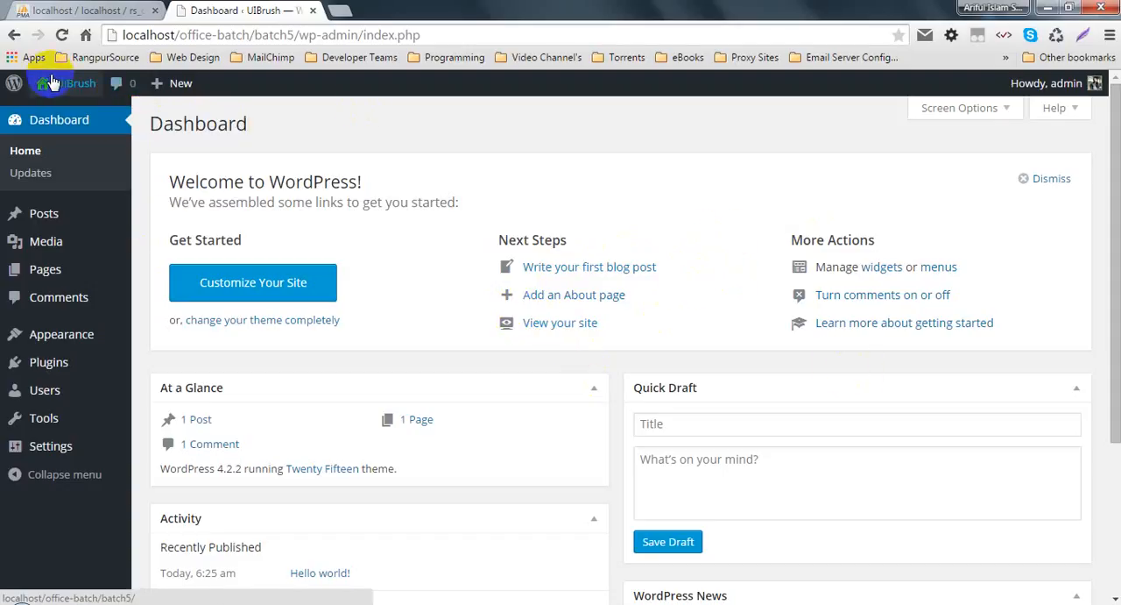
pyautogui.moveTo(52, 83)
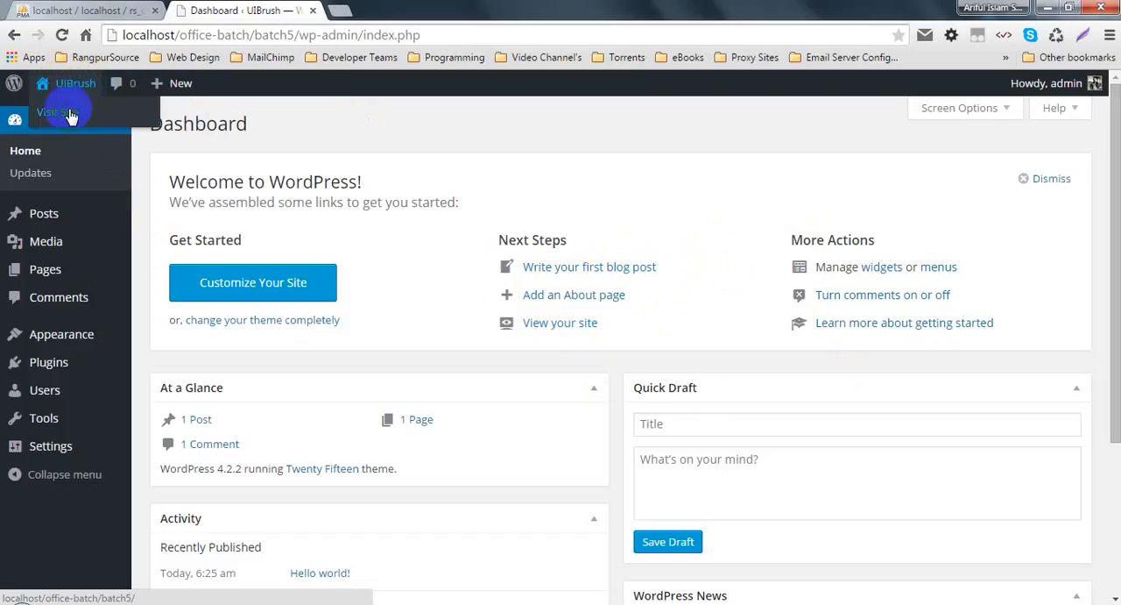
pyautogui.middleClick(70, 115)
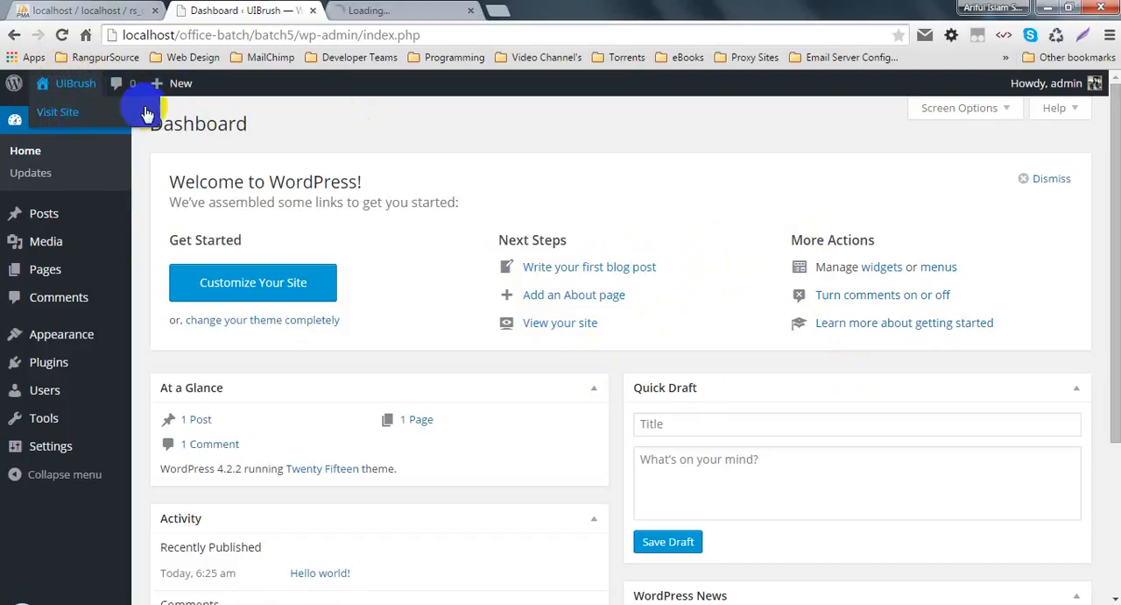
pyautogui.click(377, 10)
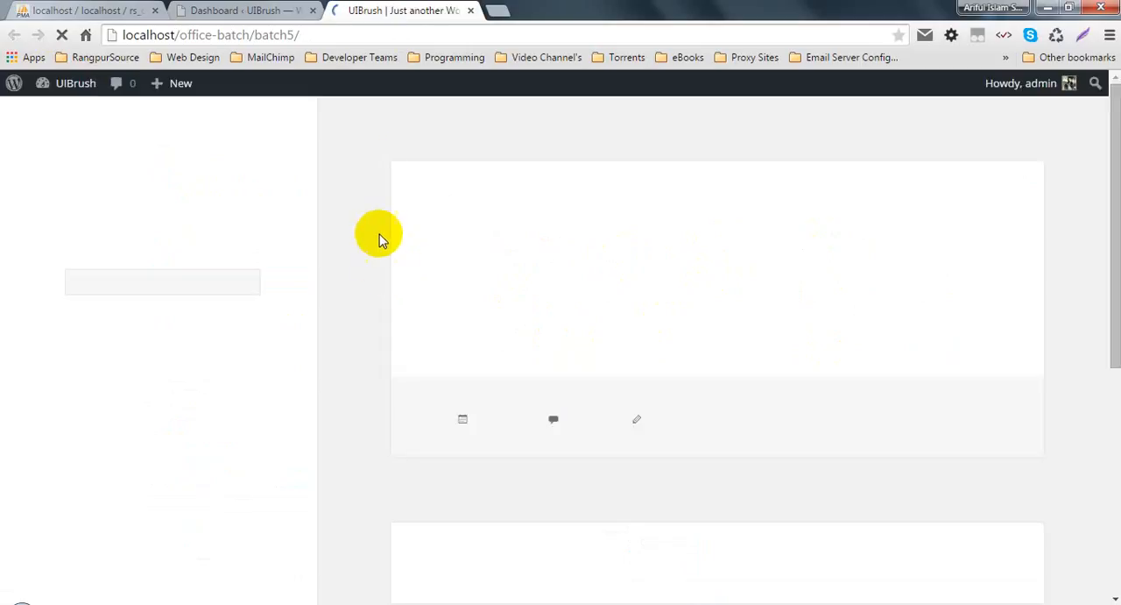
# Step: Compare the admin dashboard with the UIBrush front page, look through the page's content, and return to the dashboard
pyautogui.click(263, 10)
pyautogui.moveTo(88, 87)
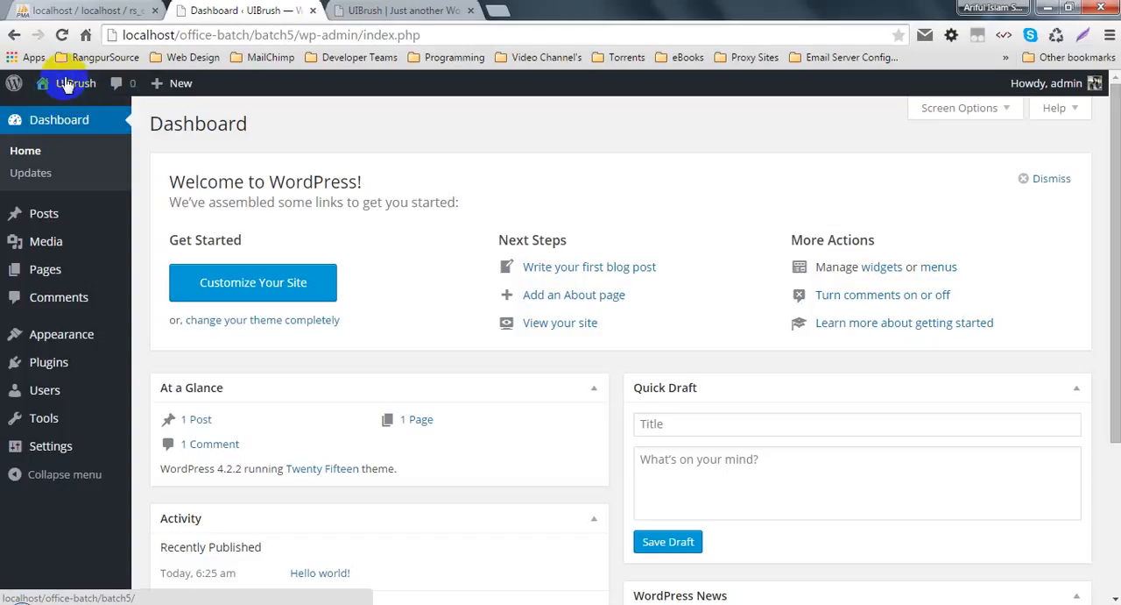
pyautogui.click(370, 9)
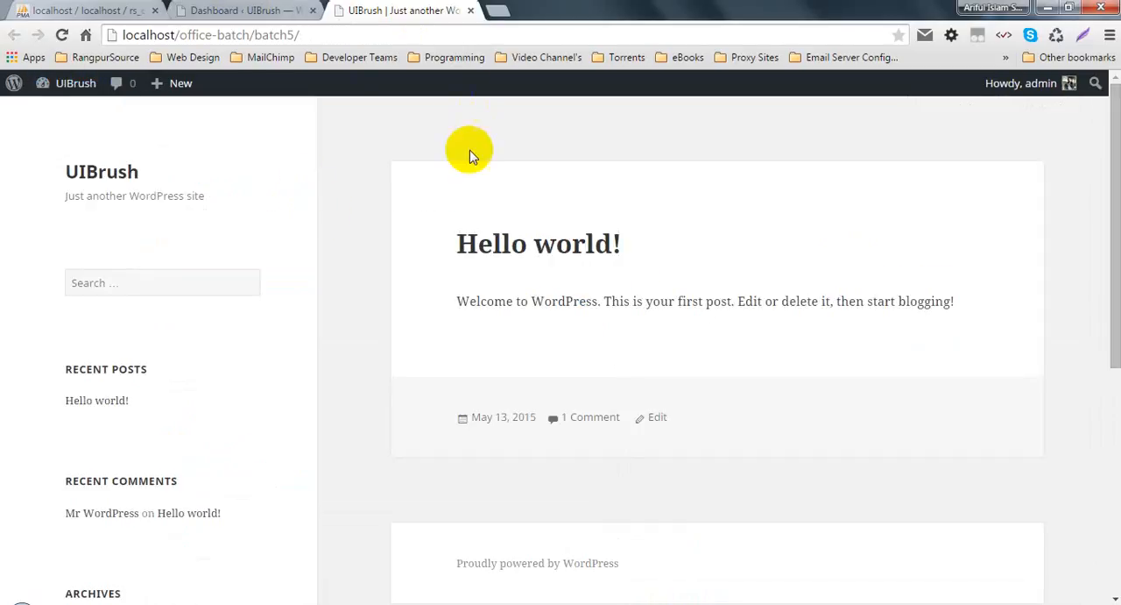
pyautogui.scroll(-5, 421, 390)
pyautogui.scroll(5, 411, 346)
pyautogui.click(271, 9)
# Step: Open the installed themes page and compare the active Twenty Fifteen theme with the site's front page
pyautogui.moveTo(57, 340)
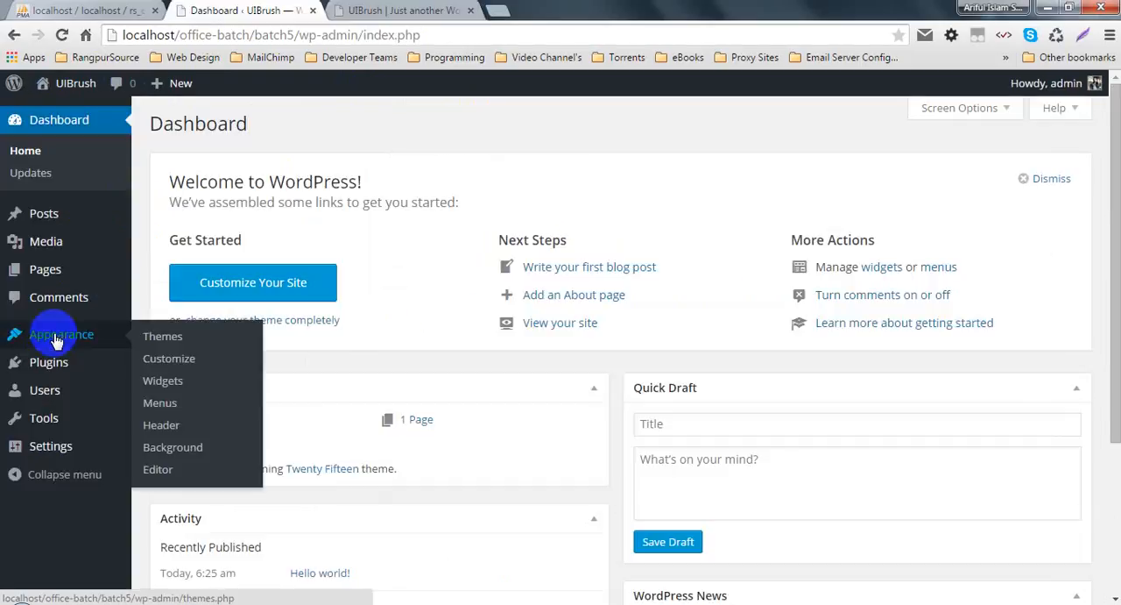
pyautogui.click(174, 345)
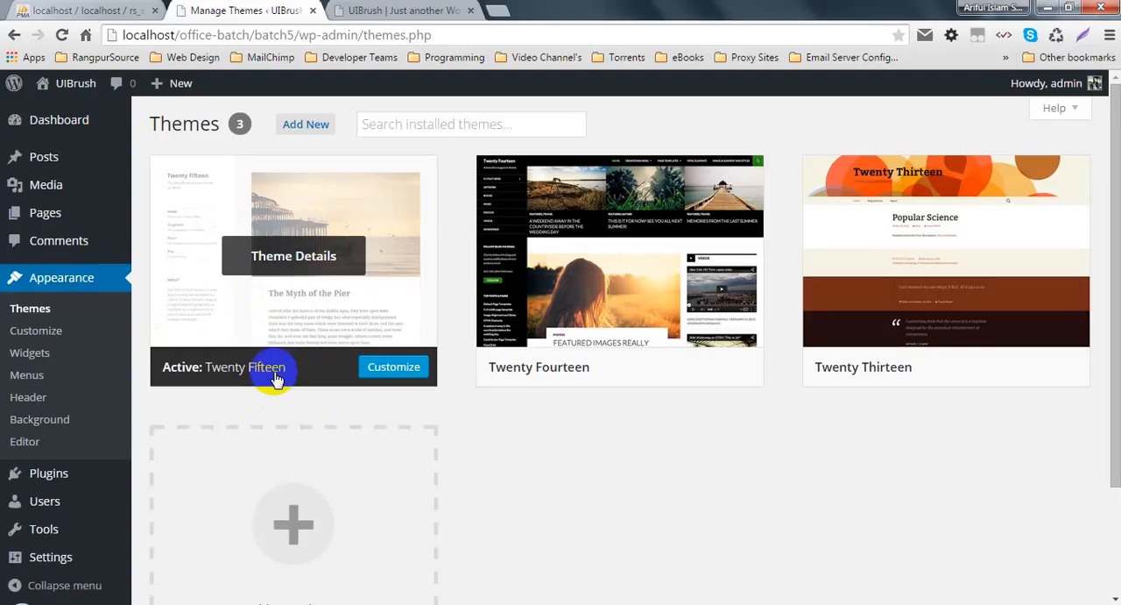
pyautogui.click(400, 10)
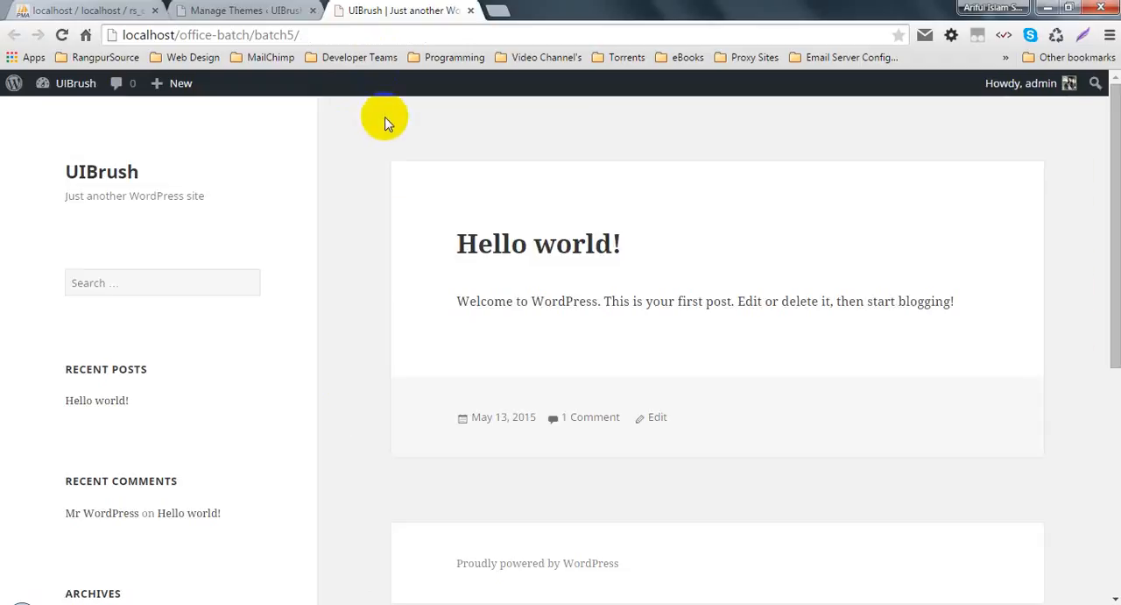
pyautogui.click(405, 149)
pyautogui.scroll(-5, 894, 312)
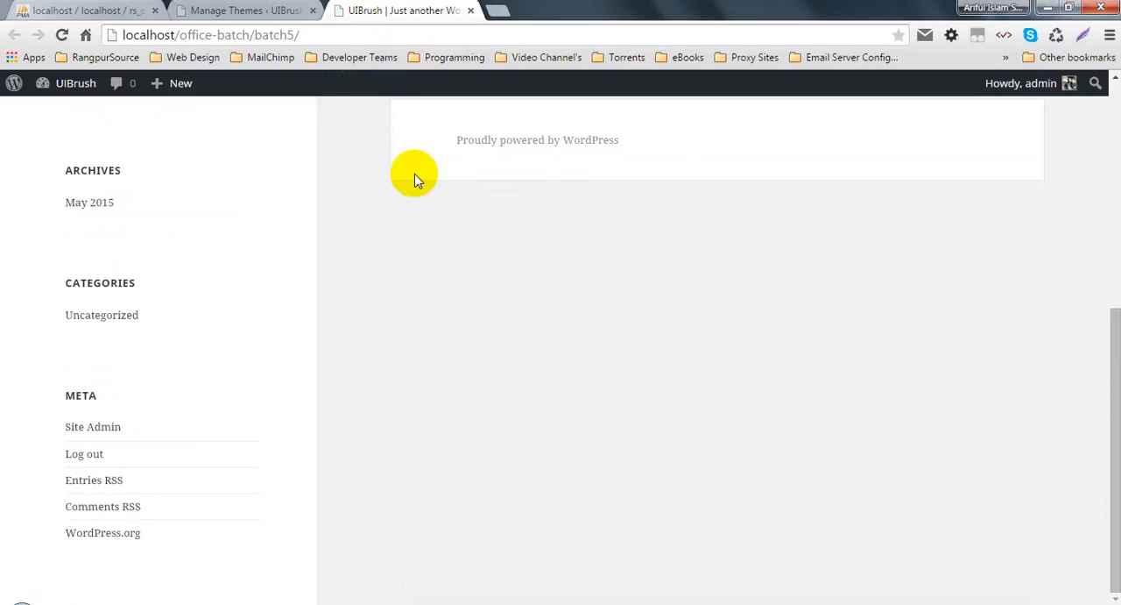
pyautogui.click(180, 9)
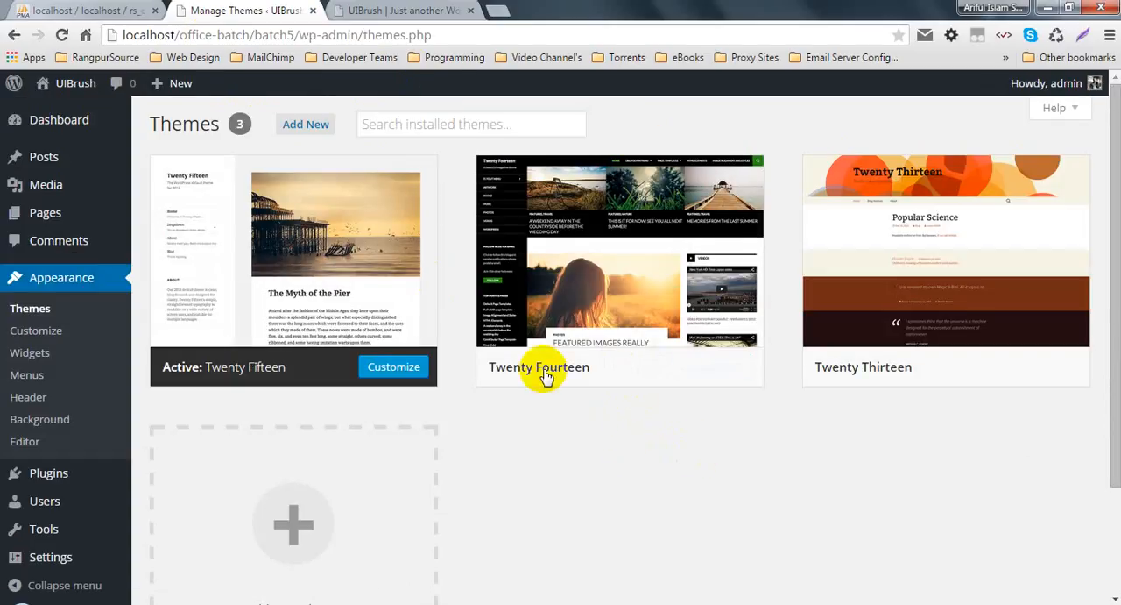
pyautogui.click(408, 9)
pyautogui.click(288, 9)
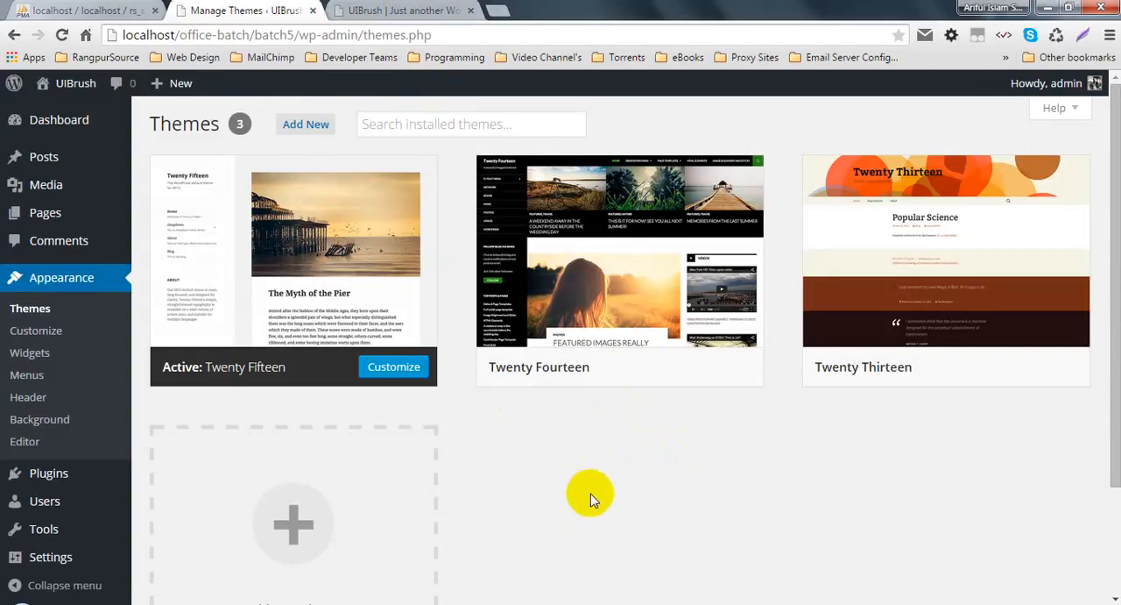
# Step: Go back to the Dashboard home from the themes page and reload it
pyautogui.moveTo(83, 110)
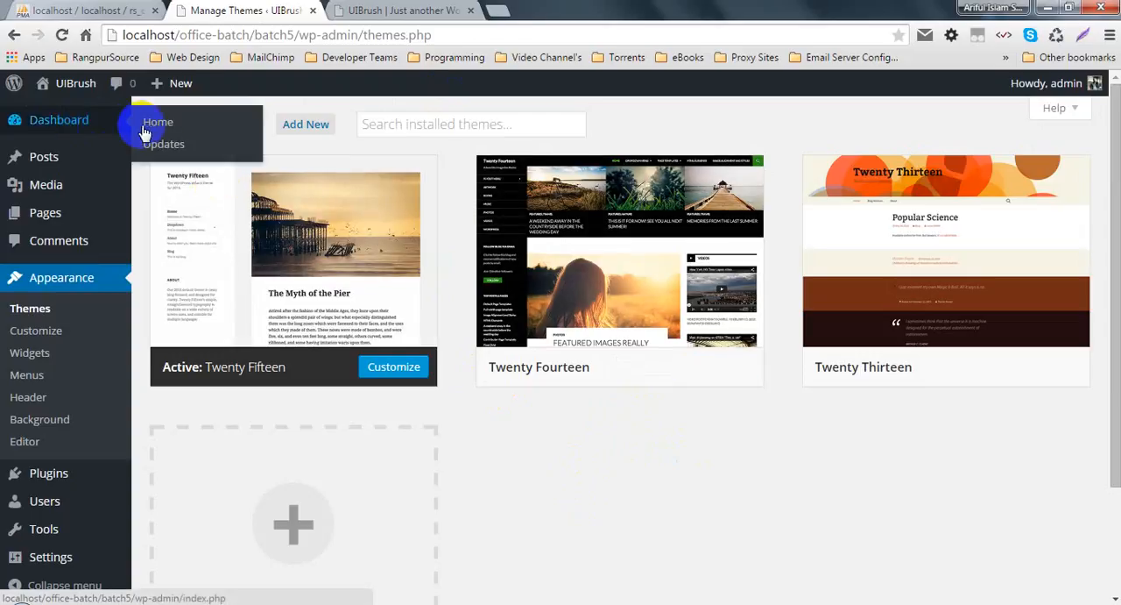
pyautogui.click(155, 125)
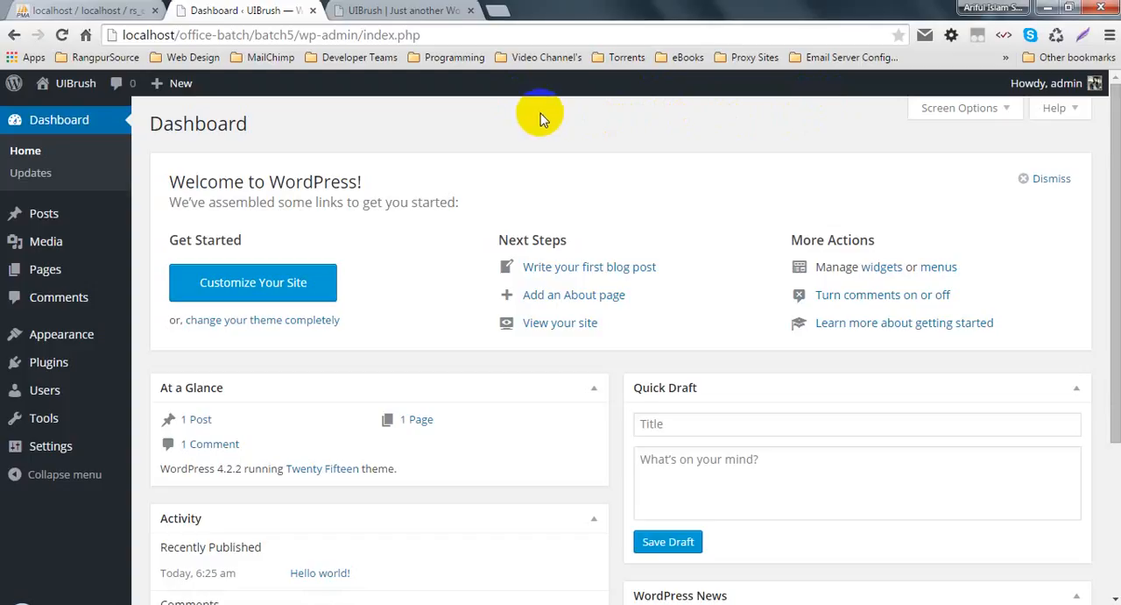
pyautogui.click(46, 331)
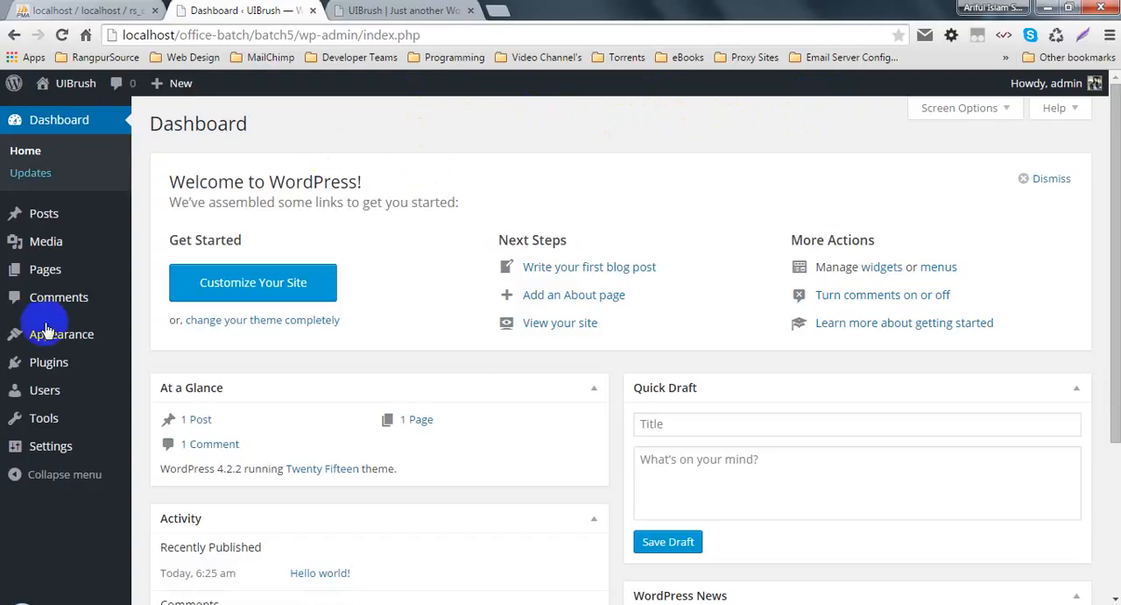
pyautogui.click(68, 125)
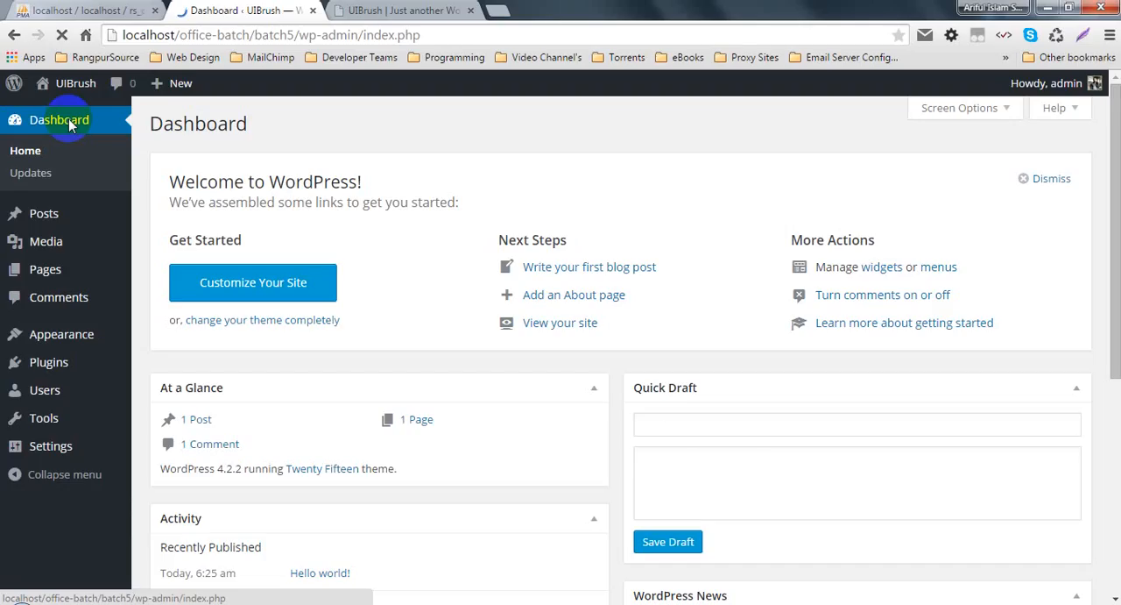
pyautogui.click(70, 125)
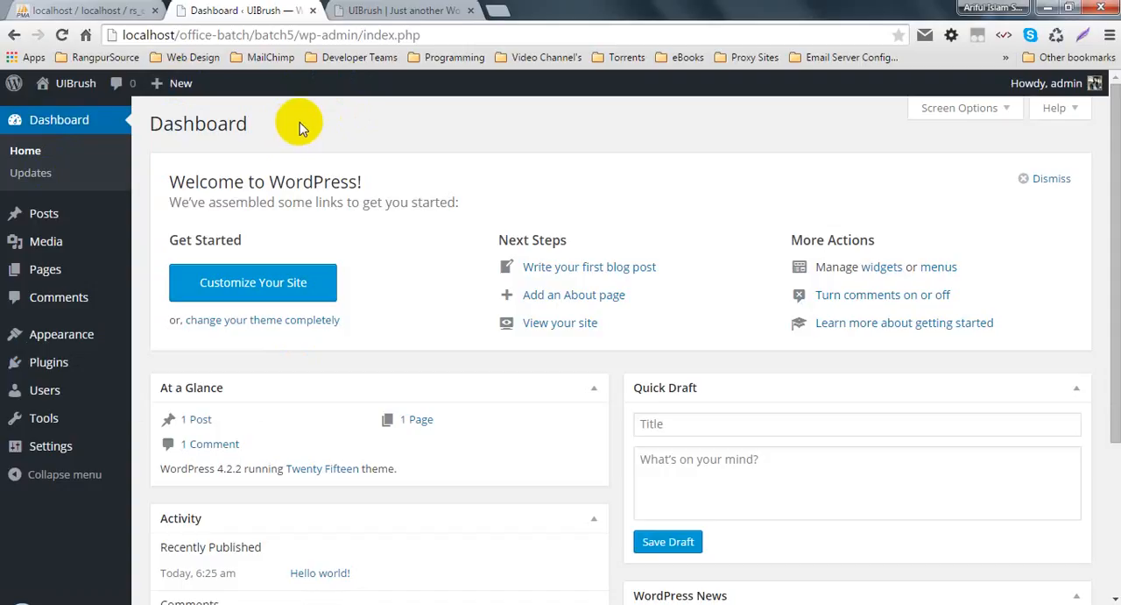
# Step: View the UIBrush front page from its beginning once more and switch back to the Dashboard
pyautogui.click(412, 10)
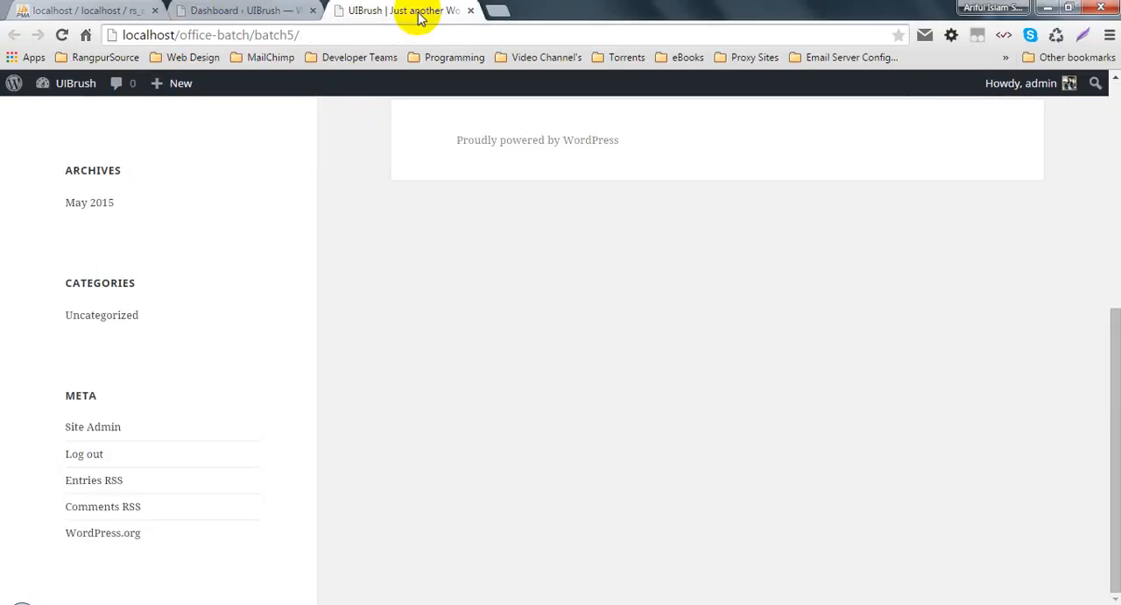
pyautogui.scroll(10, 485, 191)
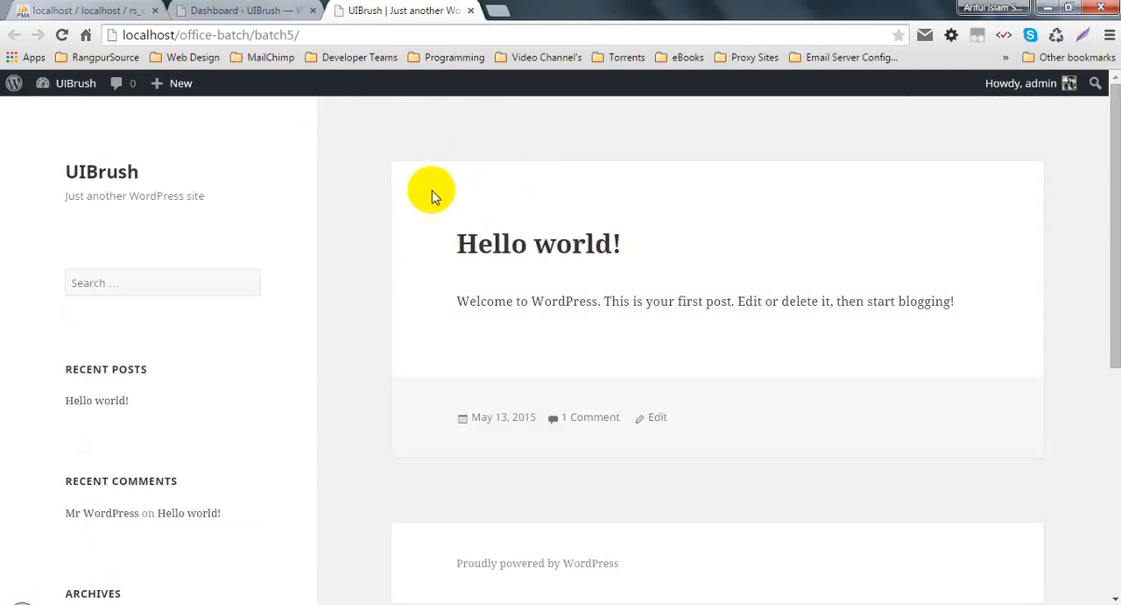
pyautogui.click(211, 11)
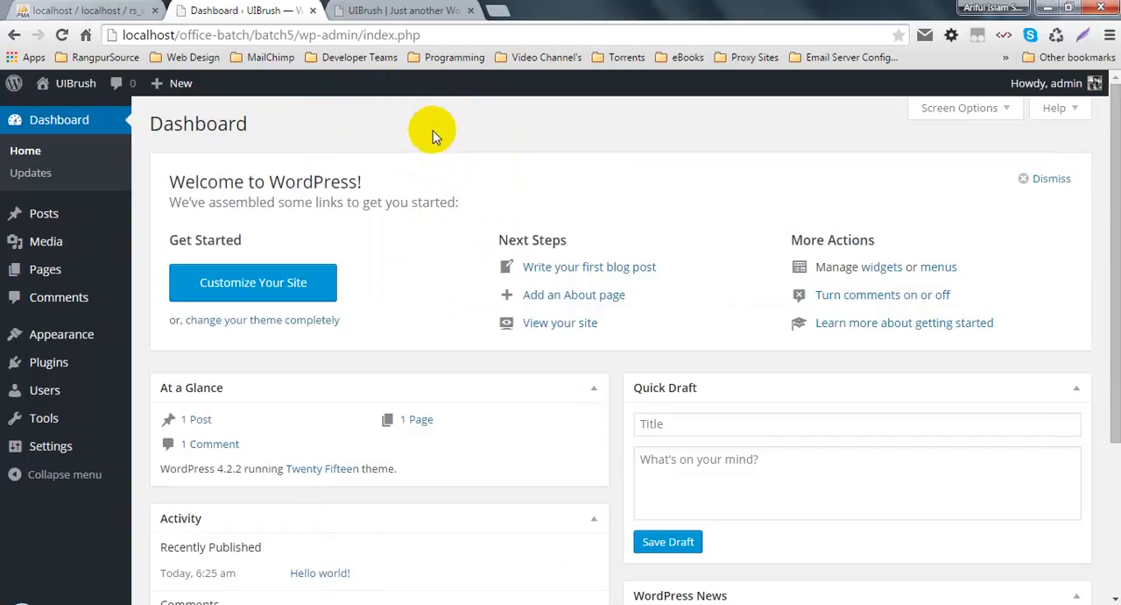